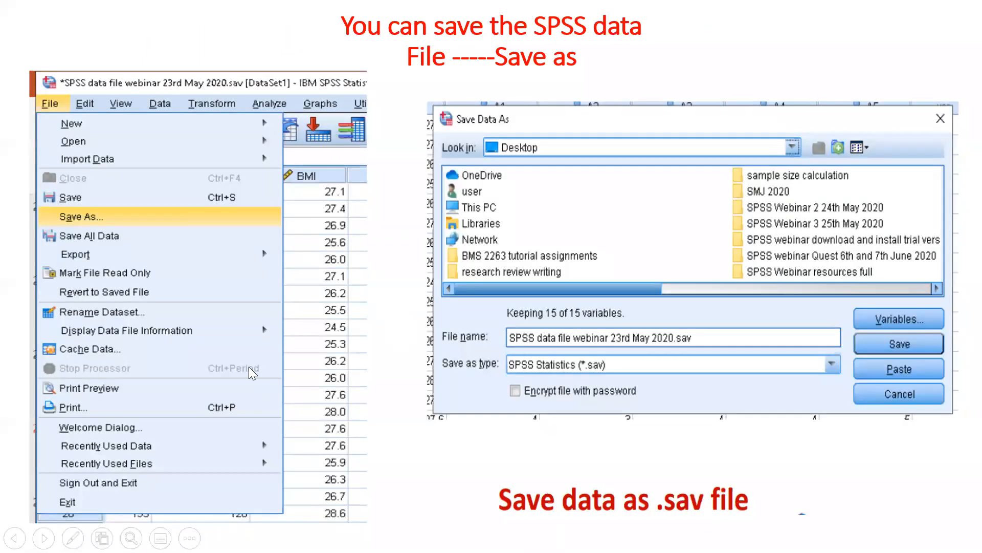
Page back and forth through the slides and end the slideshow.
left_click(554, 372)
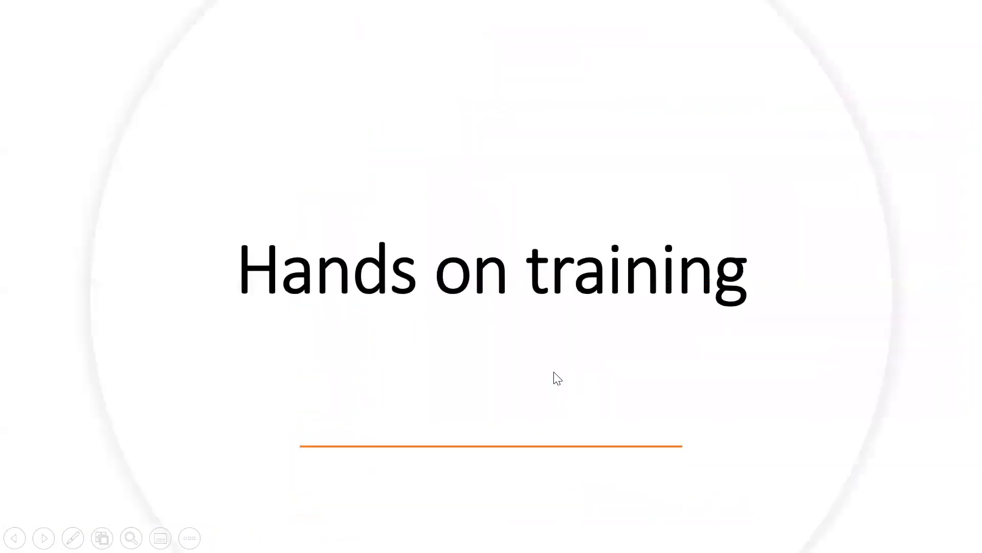
key("Left")
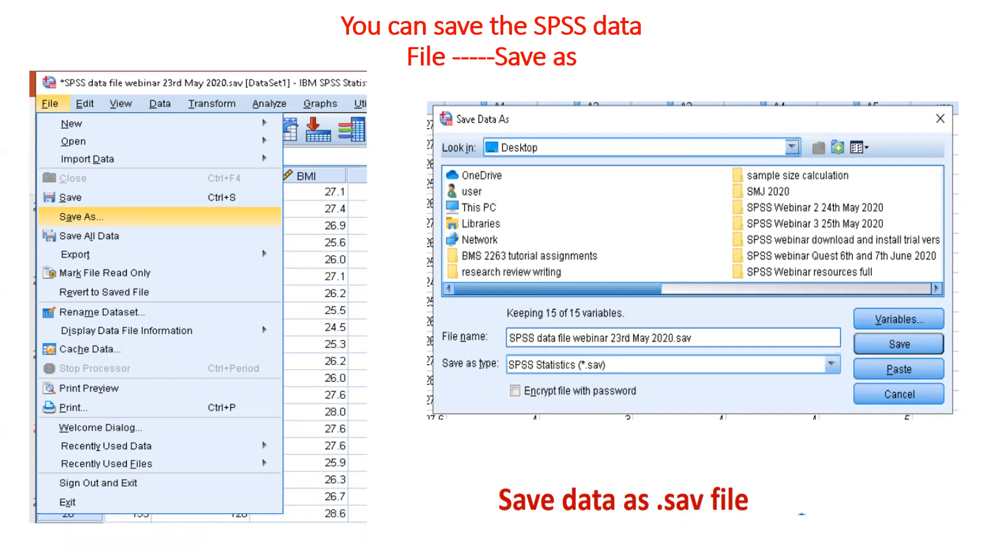
key("Right")
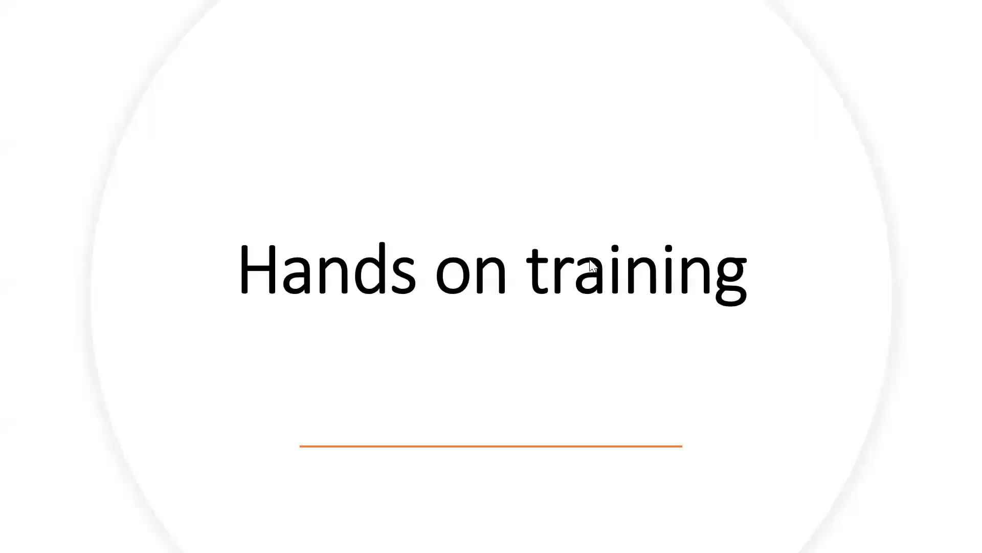
key("Escape")
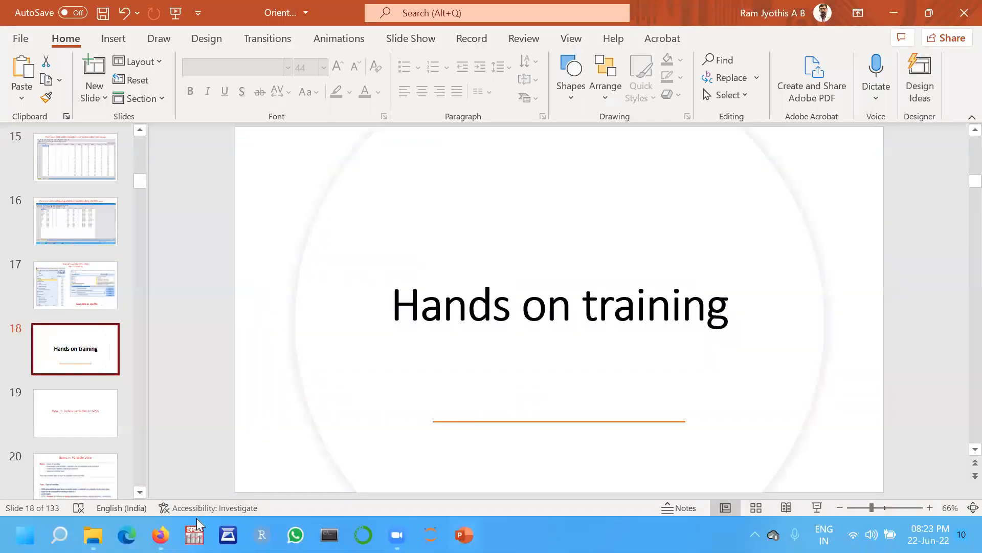
Switch to SPSS and dismiss its startup dialog to reach an empty data editor.
left_click(195, 534)
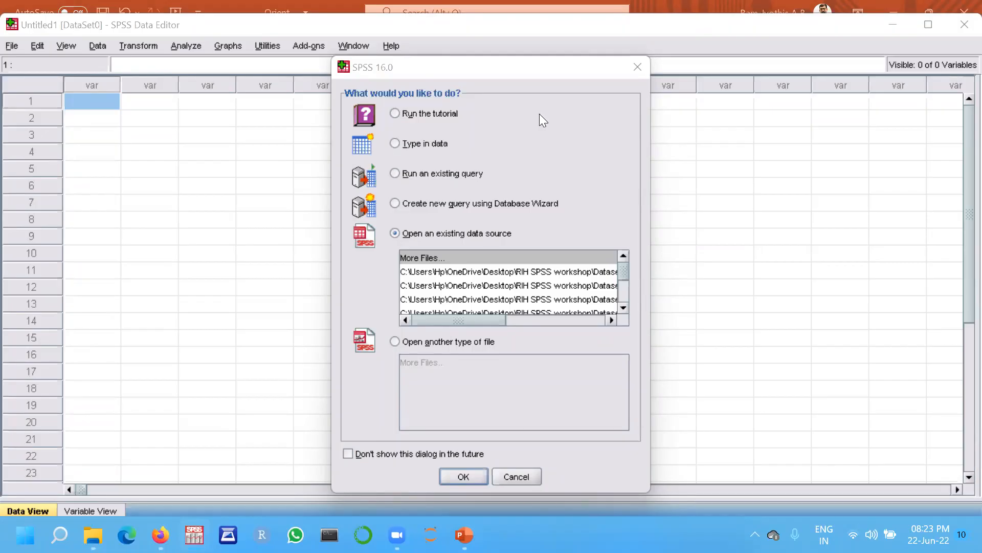
left_click(637, 67)
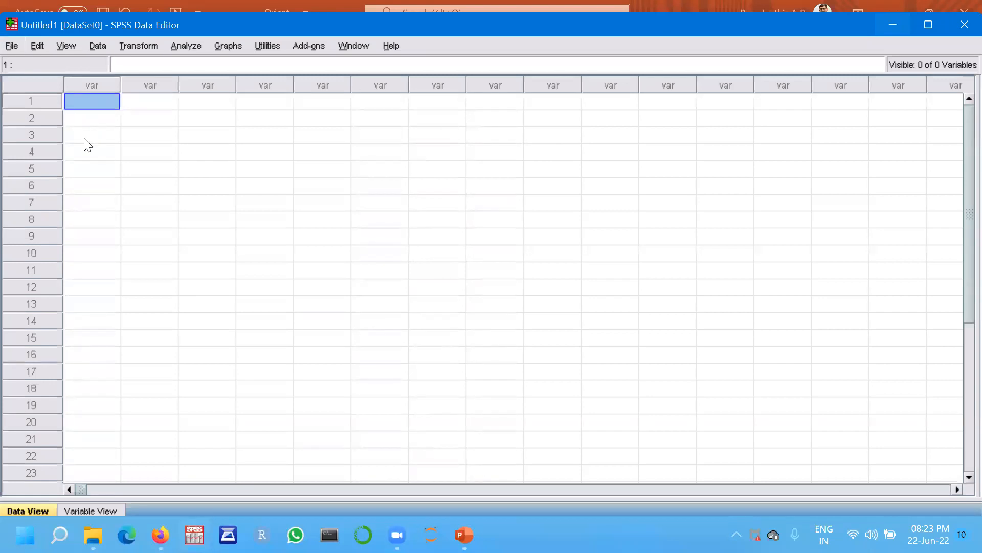
left_click(13, 46)
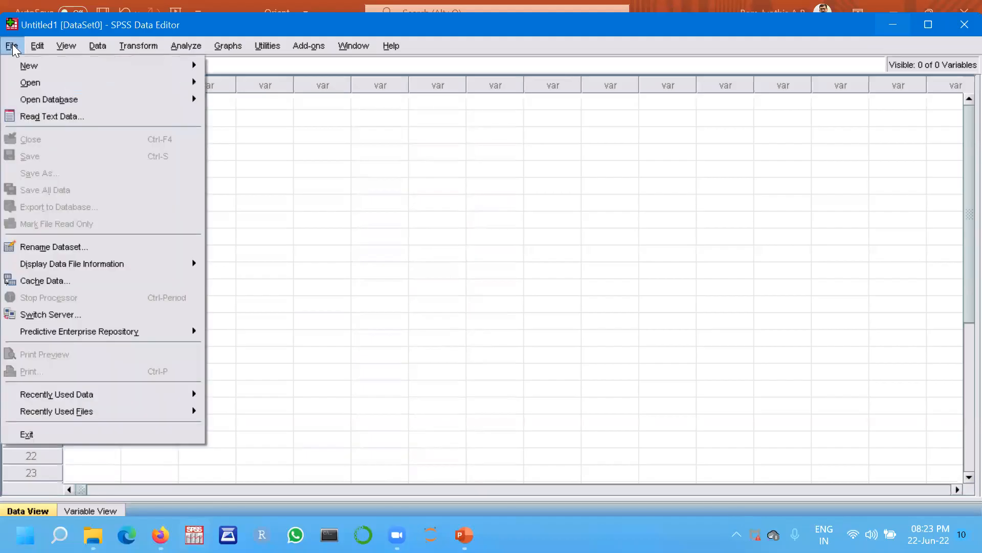
mouse_move(31, 84)
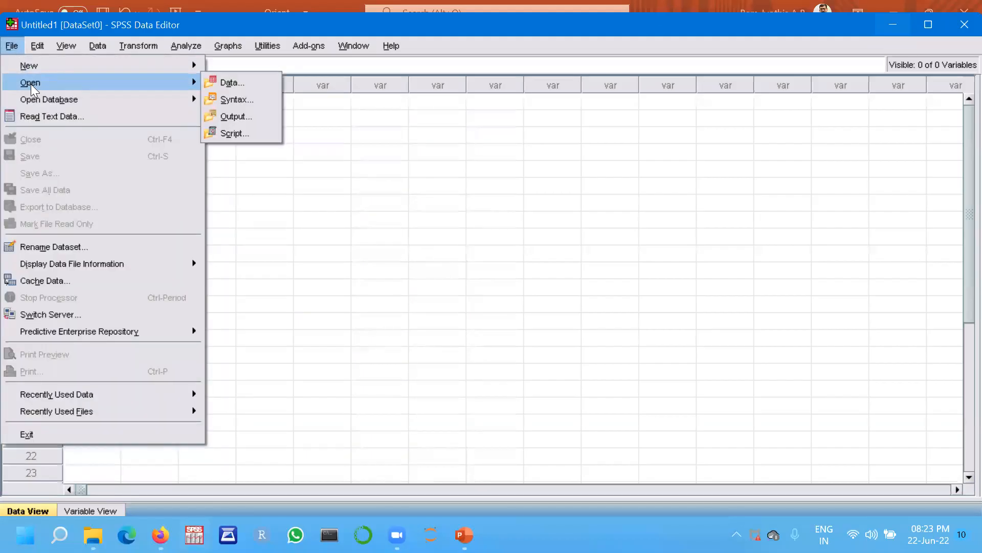
left_click(236, 83)
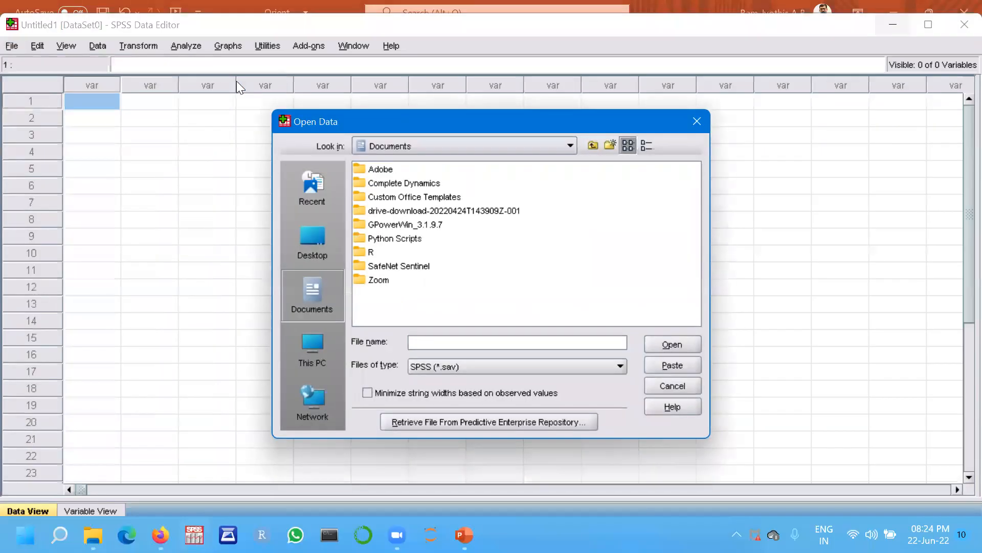
left_click(310, 234)
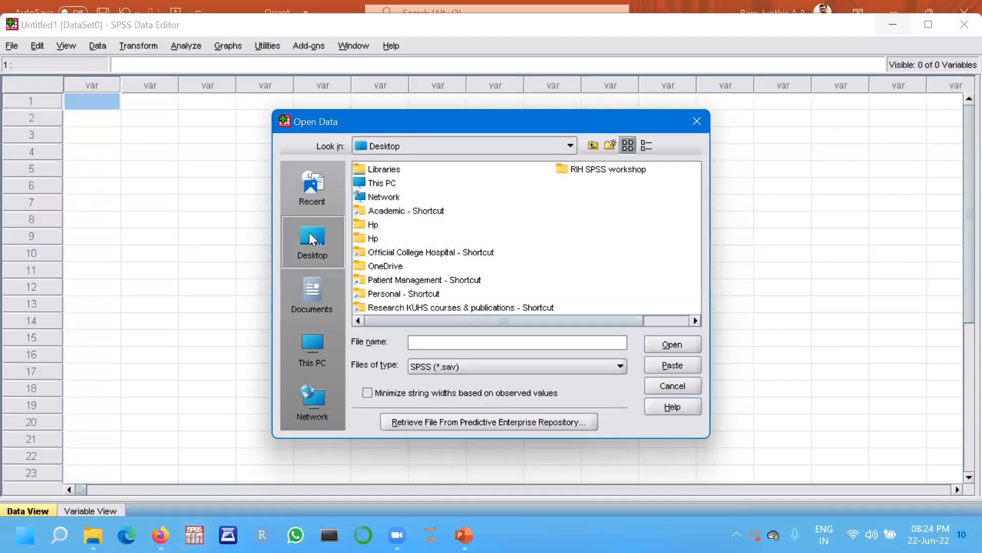
left_click(579, 172)
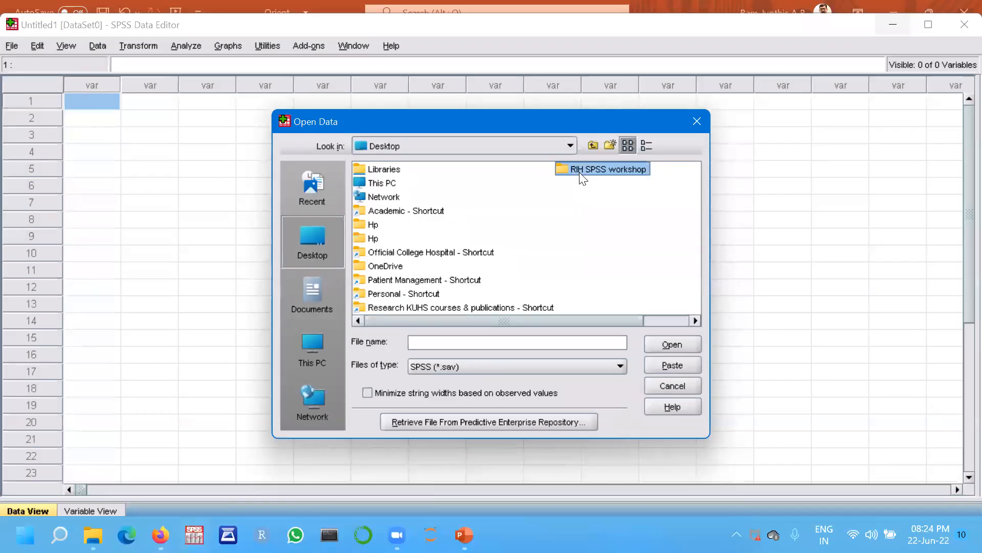
double_click(580, 173)
double_click(463, 169)
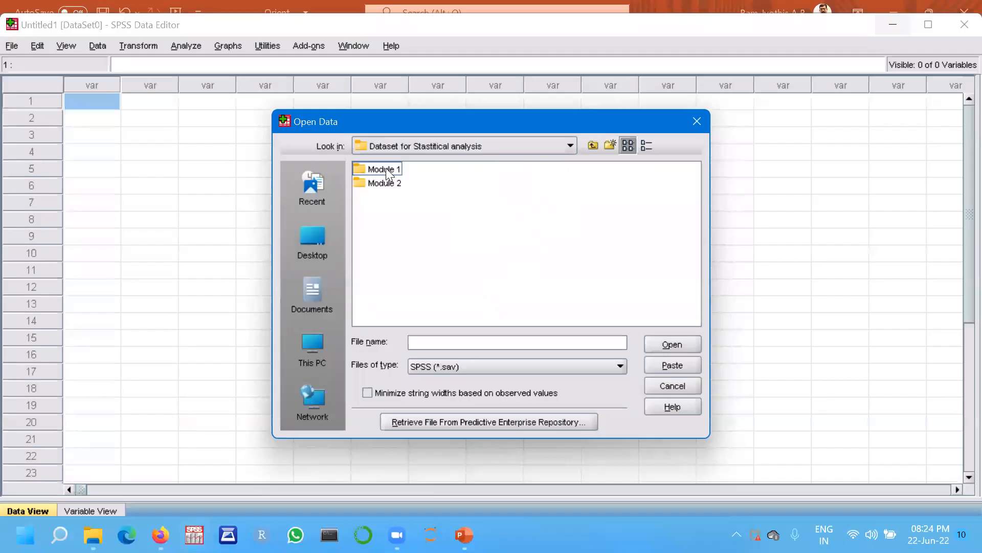
double_click(386, 168)
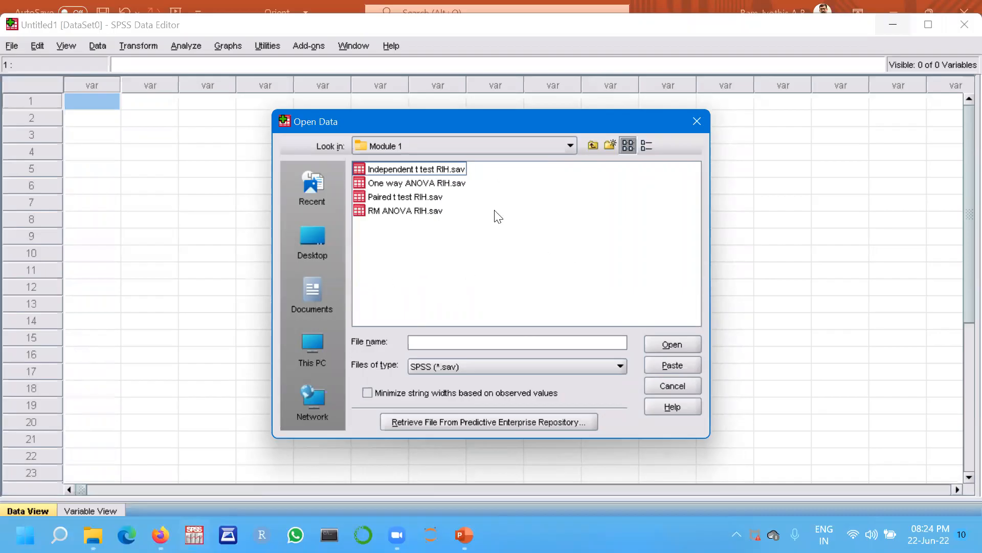
left_click(618, 366)
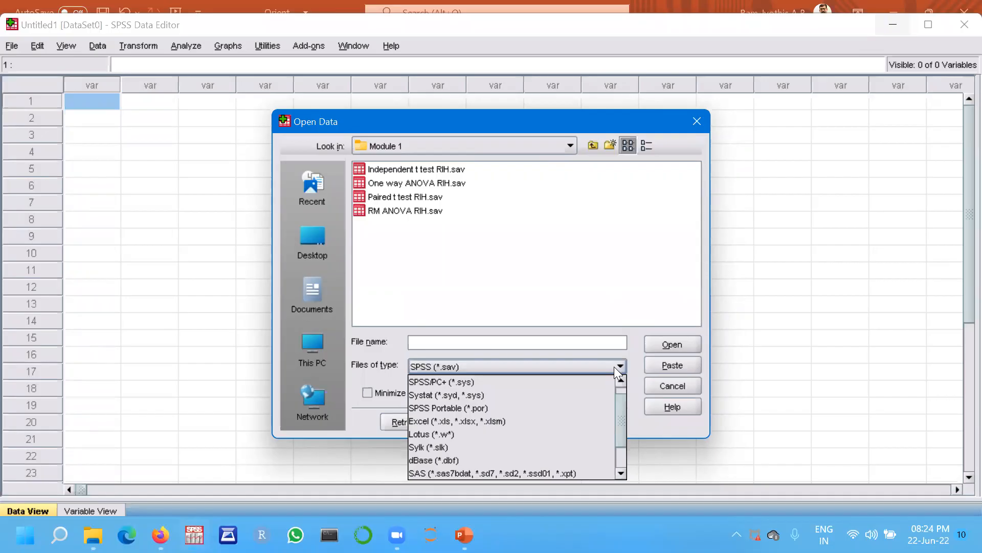
left_click(563, 429)
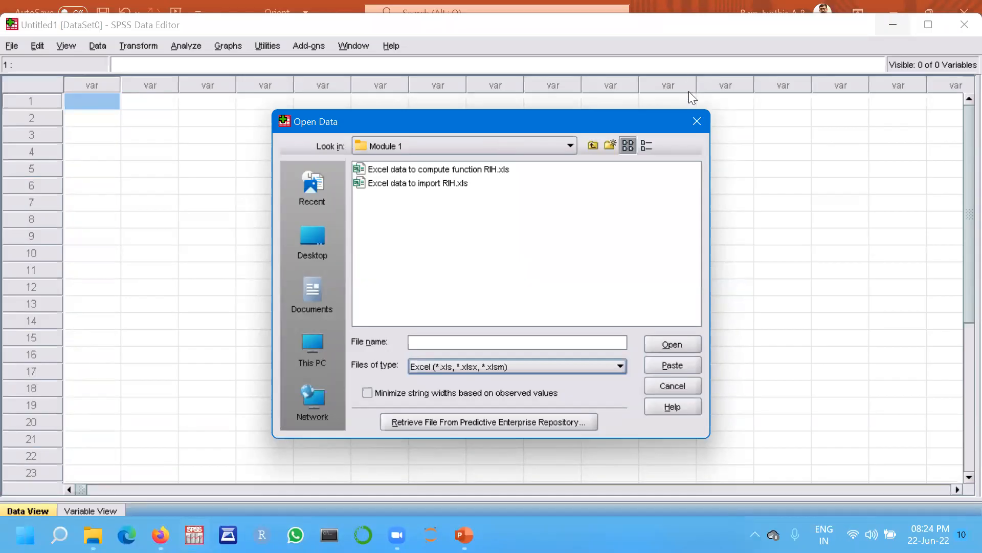
left_click(696, 123)
Open the Open Data dialog and browse to the Module 1 folder inside RIH SPSS workshop's Dataset for Stastitical analysis.
left_click(11, 45)
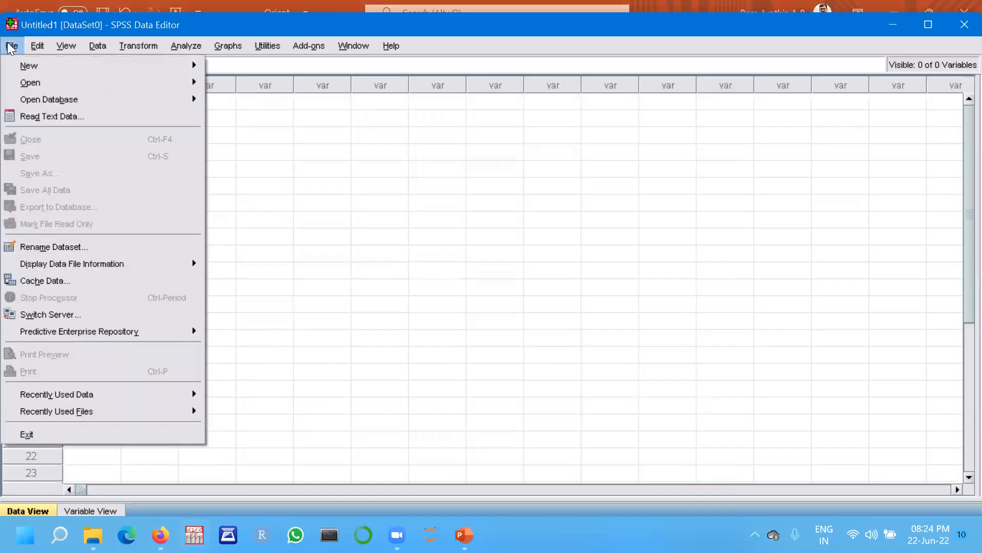
mouse_move(31, 88)
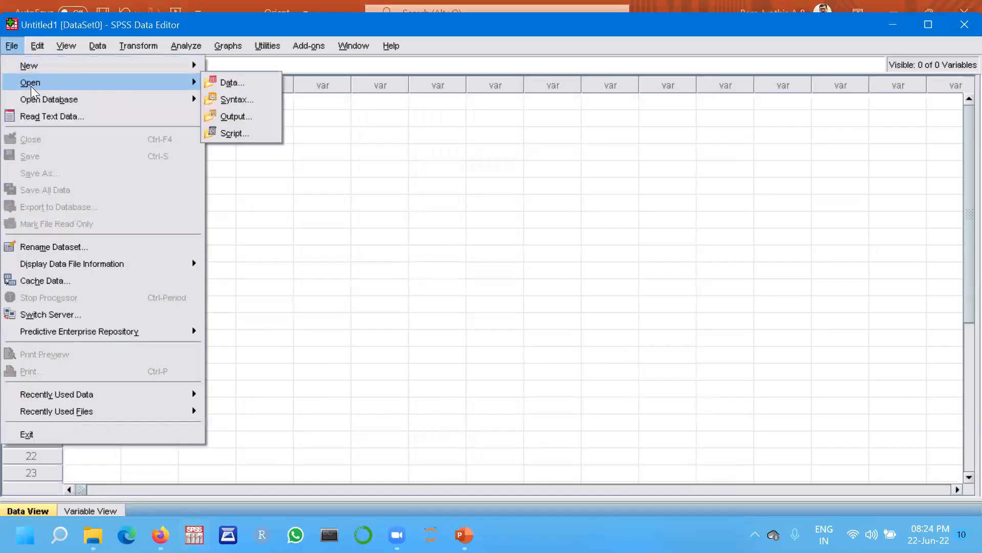
left_click(230, 82)
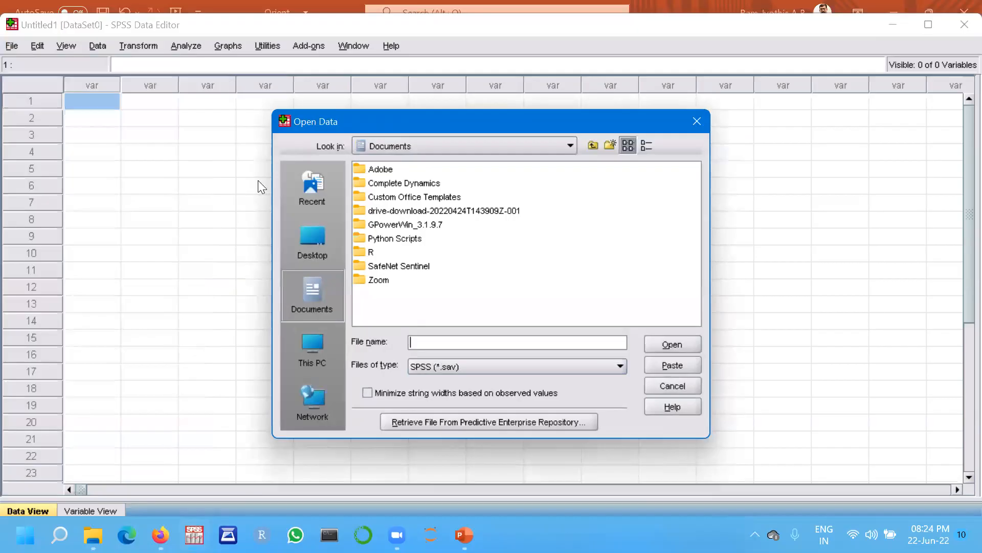
left_click(310, 239)
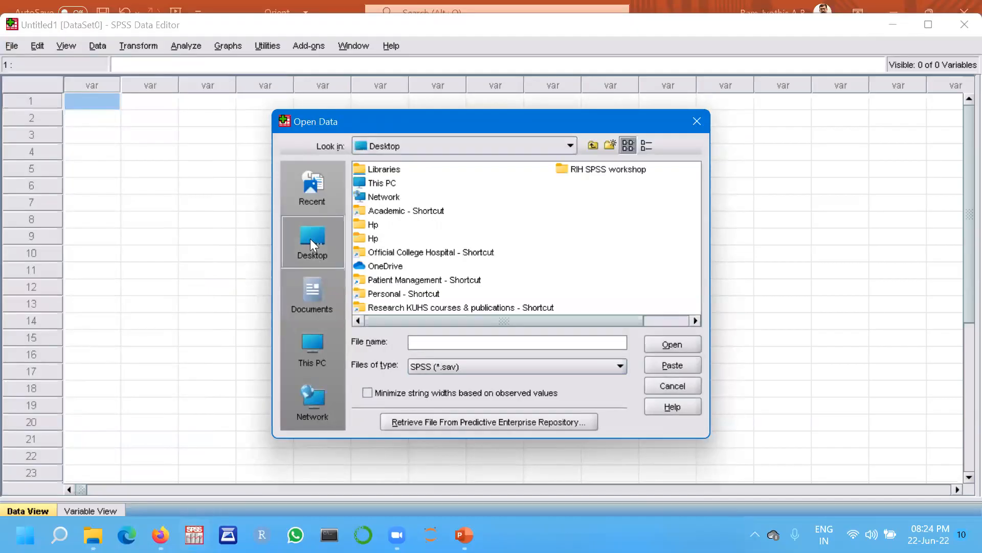
left_click(600, 173)
double_click(599, 172)
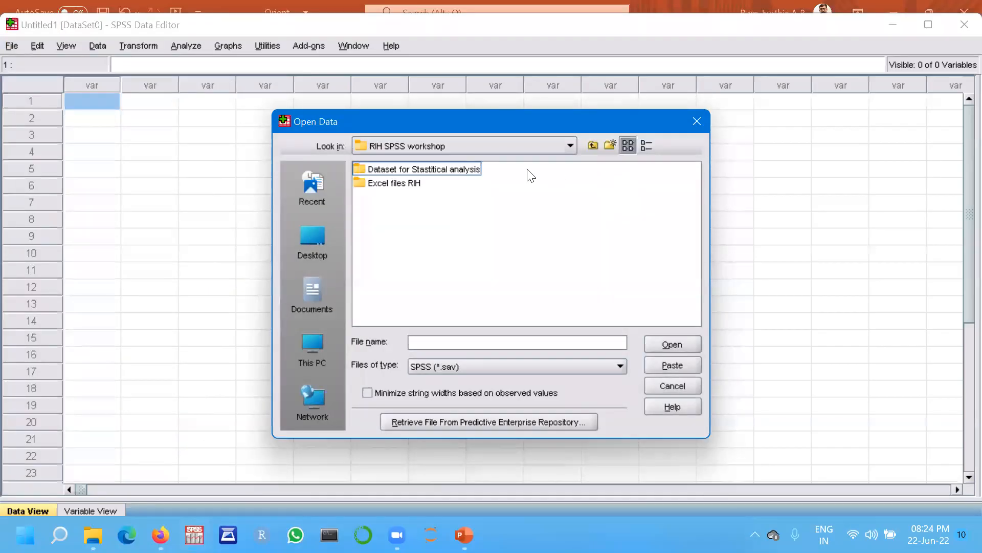
double_click(417, 171)
double_click(376, 170)
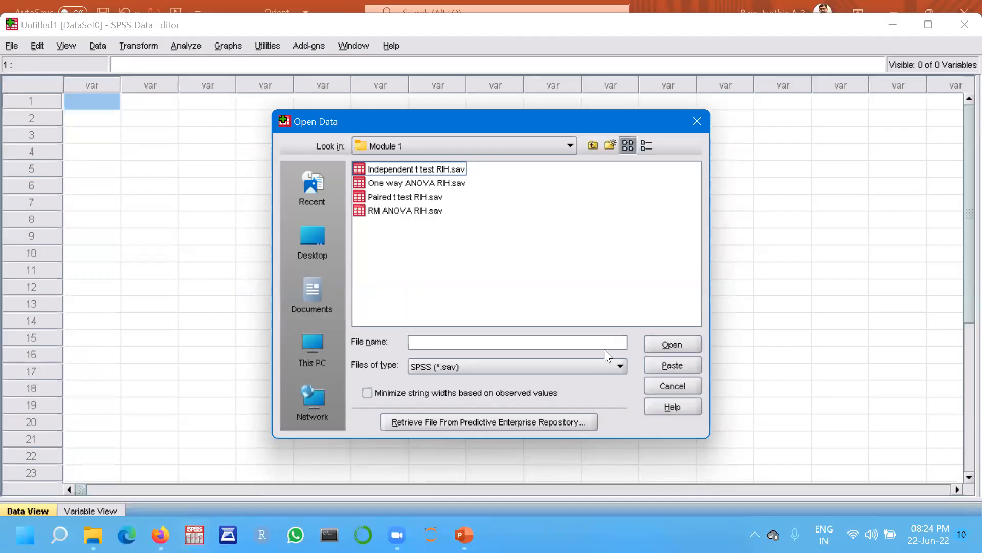
Show Excel files and import Excel data to import RIH.xls, reading variable names from the first row.
left_click(616, 367)
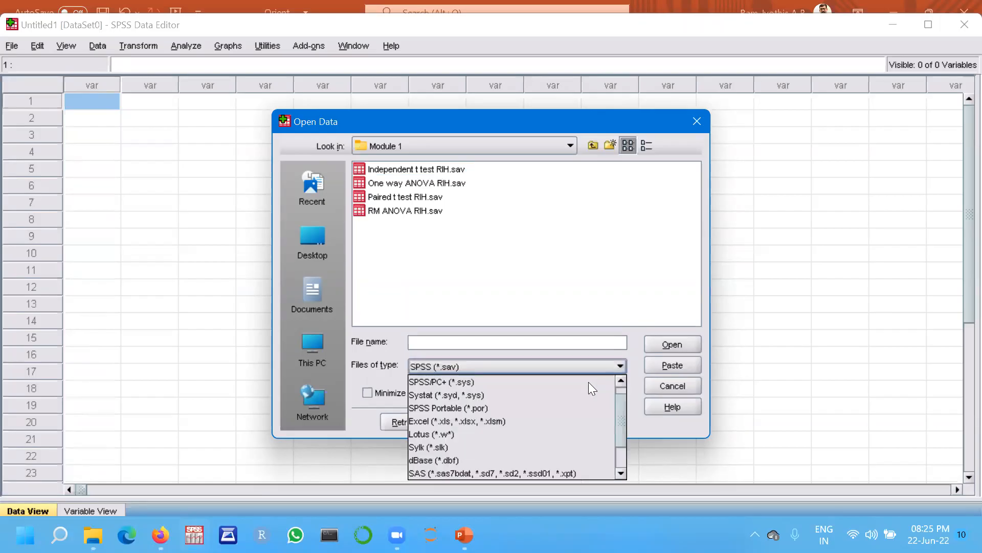
left_click(522, 421)
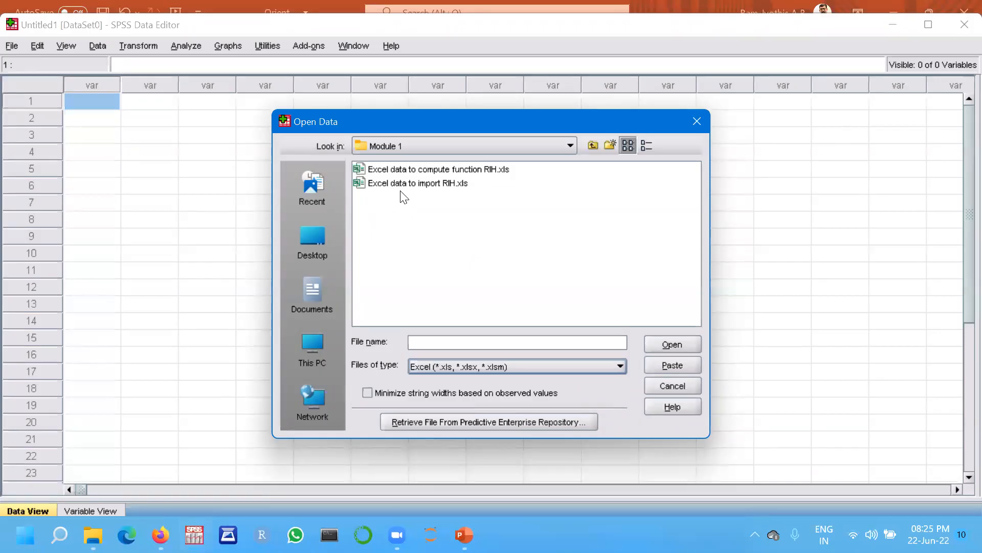
double_click(436, 183)
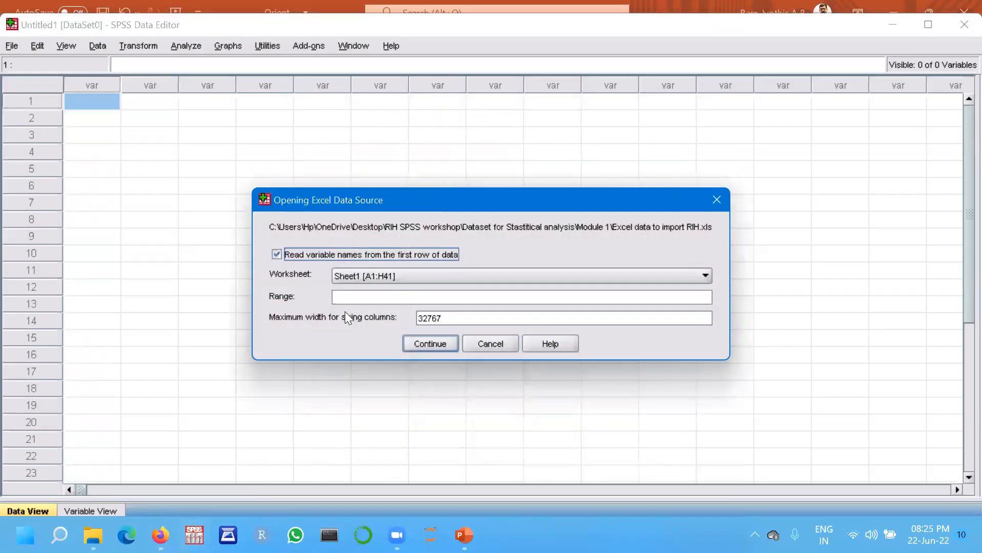
left_click(423, 343)
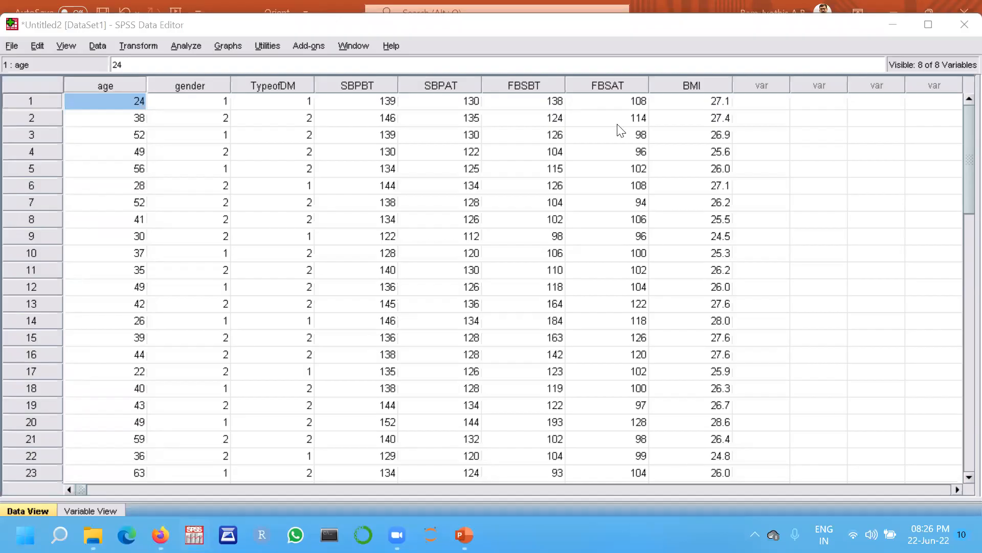
Exit SPSS without saving the imported dataset or the output viewer contents.
left_click(964, 25)
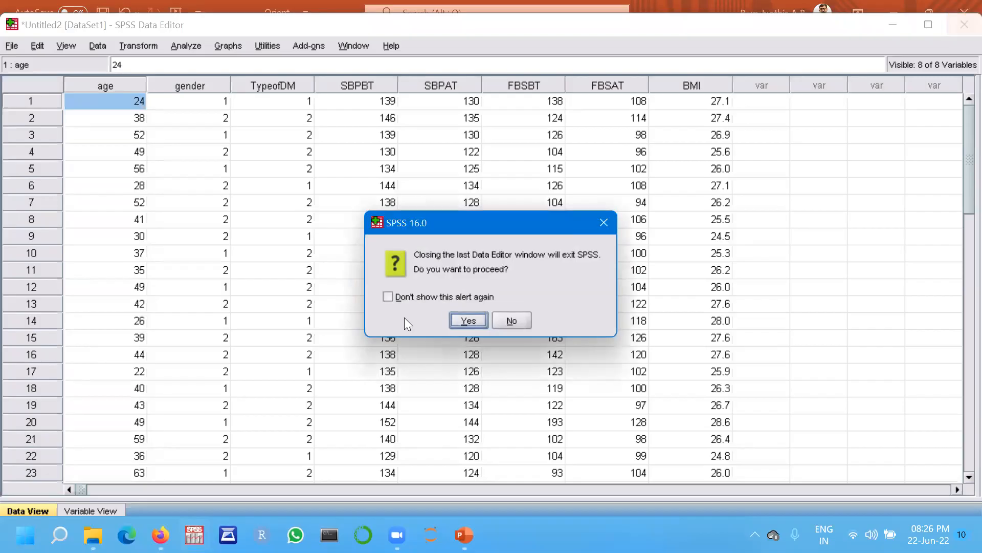
left_click(463, 322)
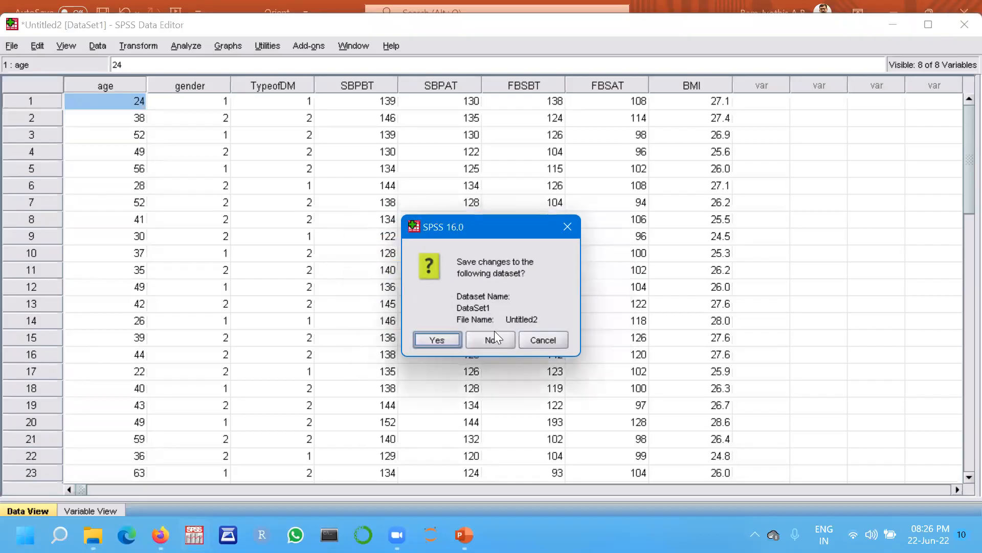
left_click(501, 342)
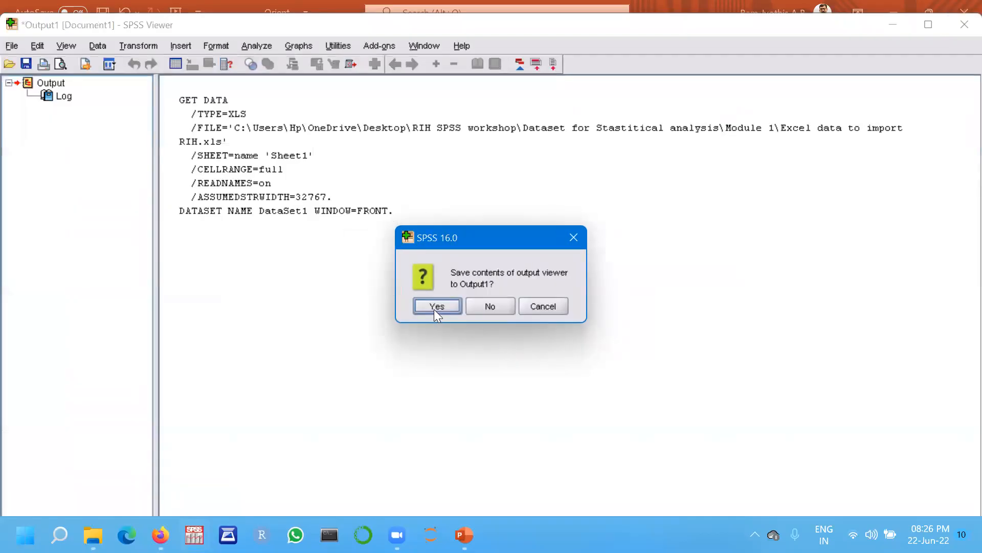
left_click(488, 309)
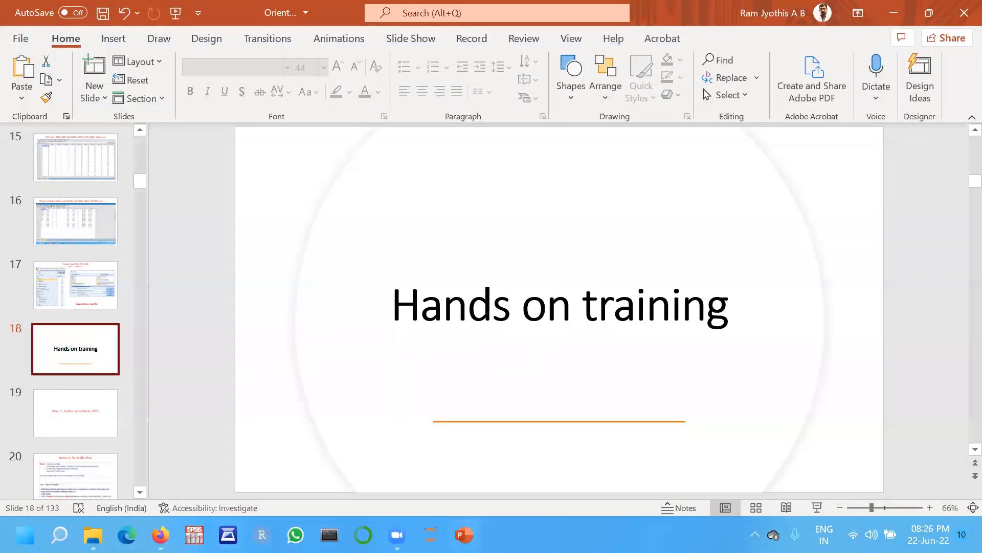
Relaunch SPSS and dismiss its startup dialog.
left_click(194, 534)
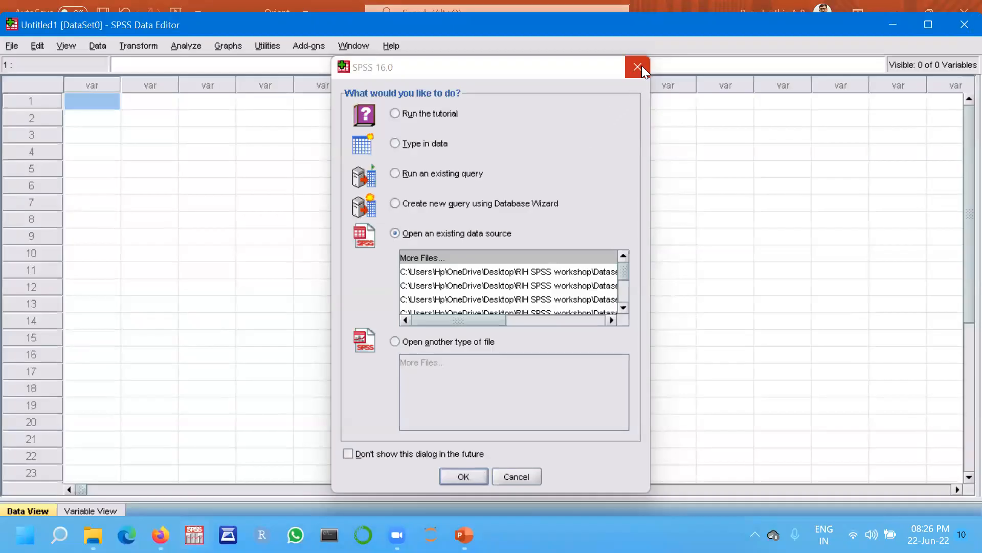
left_click(640, 65)
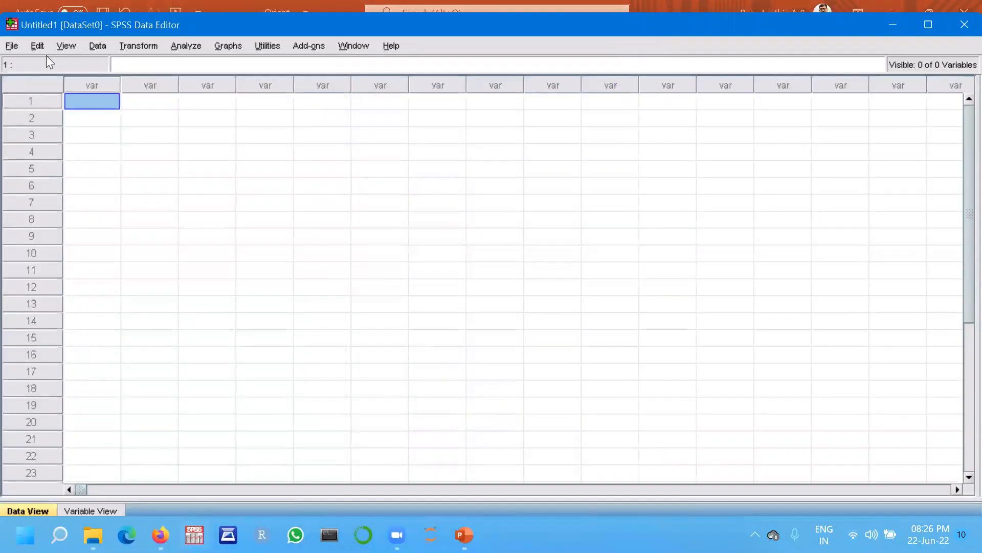
Open the Open Data dialog and navigate from the Desktop into RIH SPSS workshop, Dataset for Stastitical analysis, then Module 1.
left_click(8, 46)
mouse_move(32, 83)
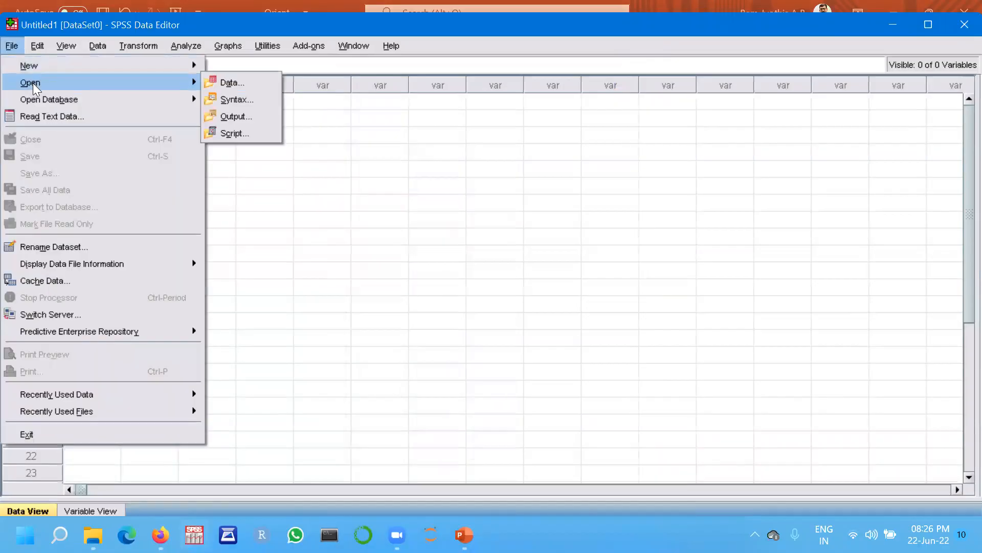
left_click(225, 84)
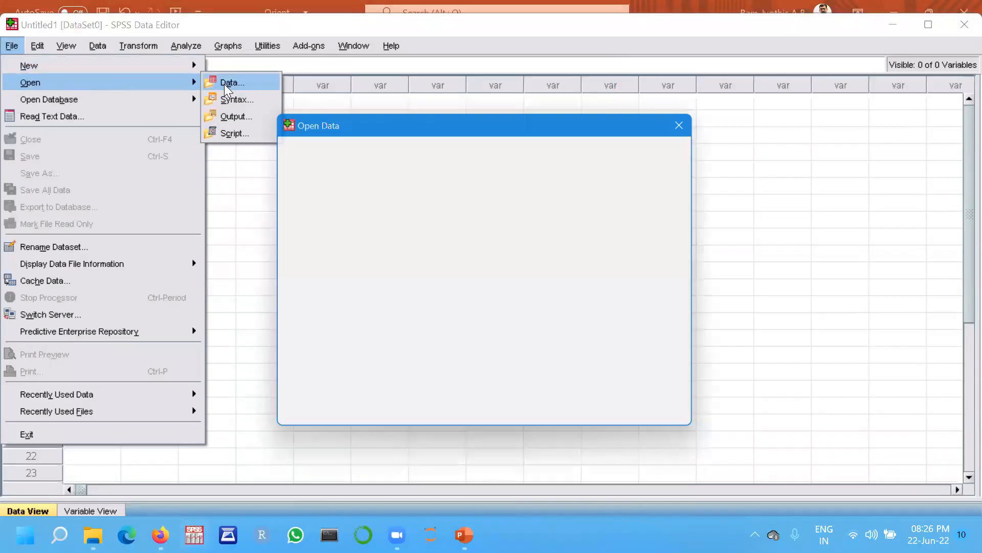
left_click(302, 230)
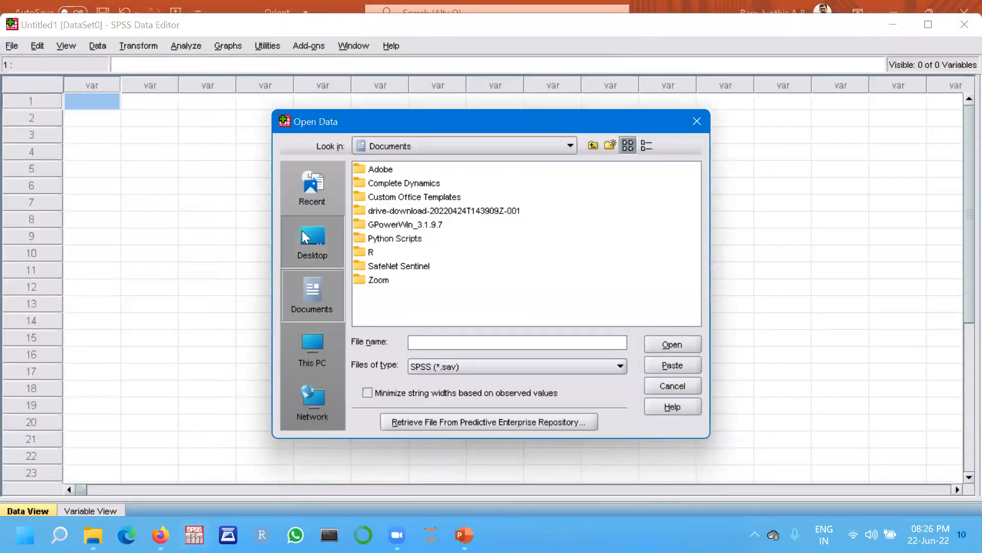
left_click(584, 171)
double_click(584, 171)
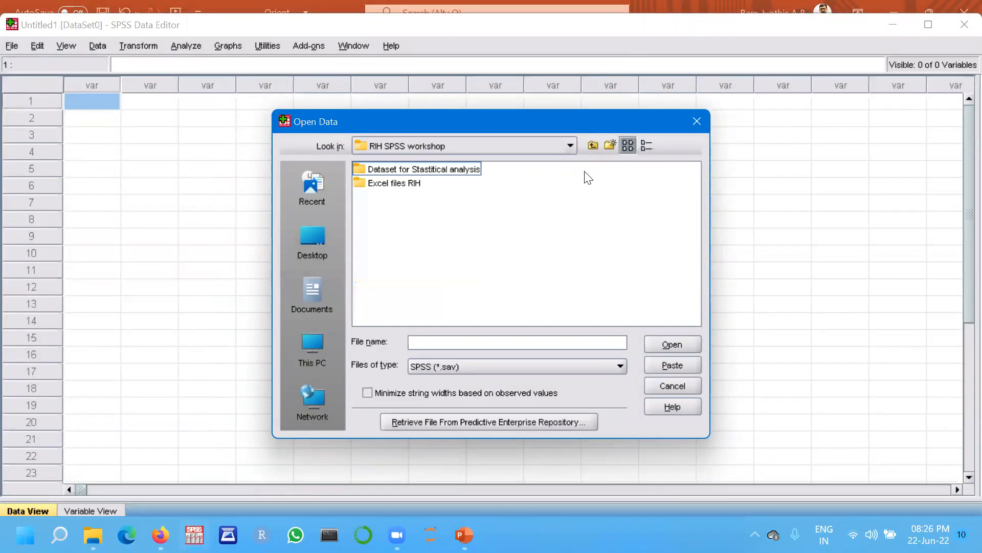
left_click(458, 167)
double_click(459, 169)
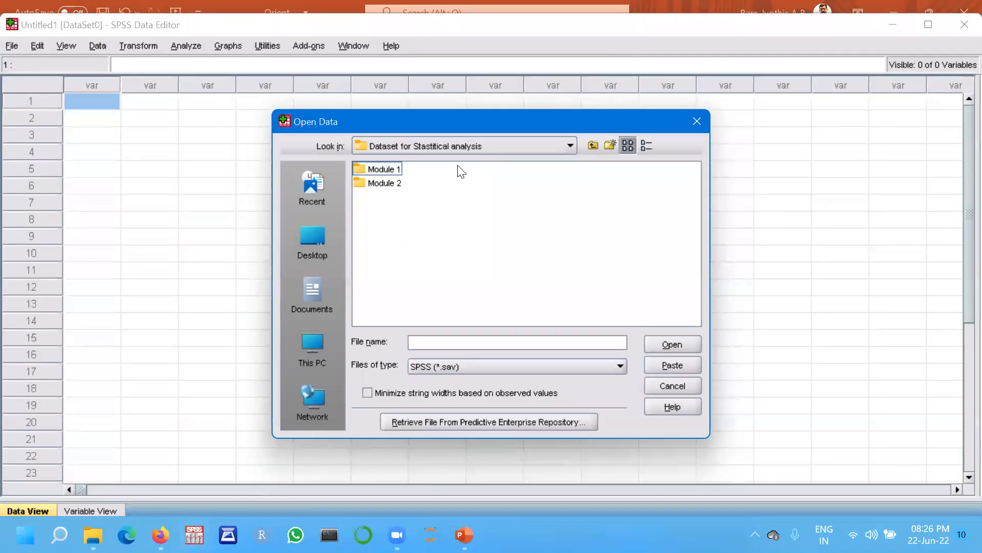
double_click(385, 169)
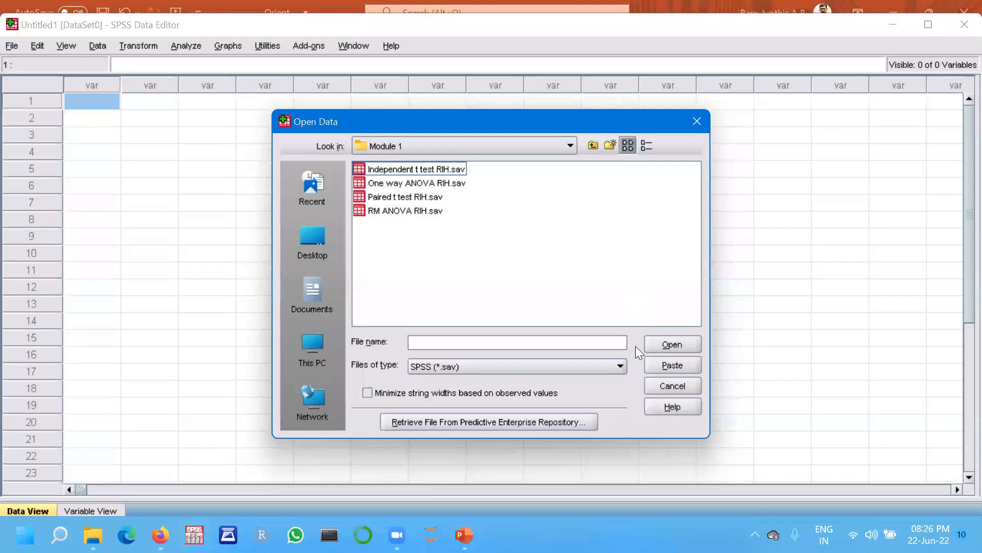
Switch the file type to Excel and import Excel data to import RIH.xls, reading variable names from the first row.
left_click(617, 367)
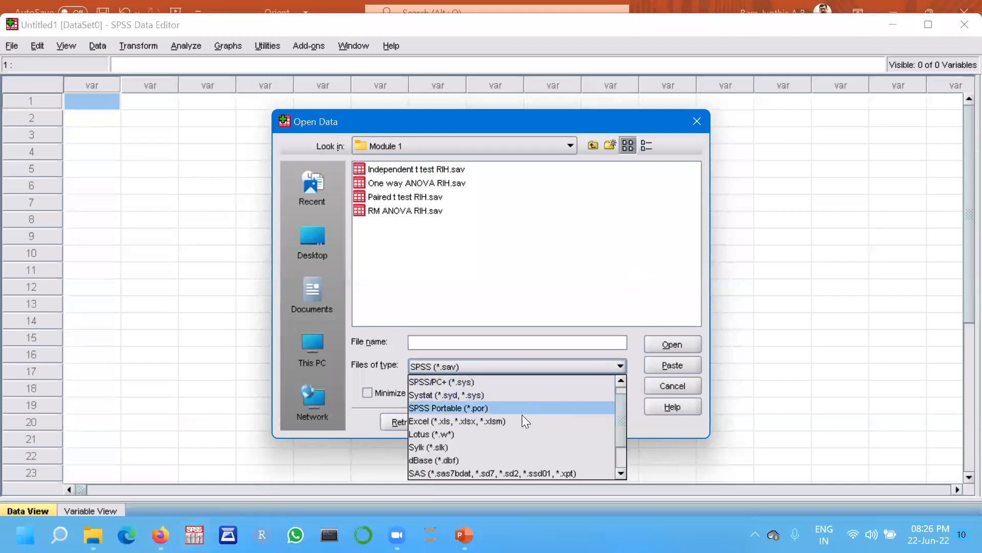
left_click(507, 421)
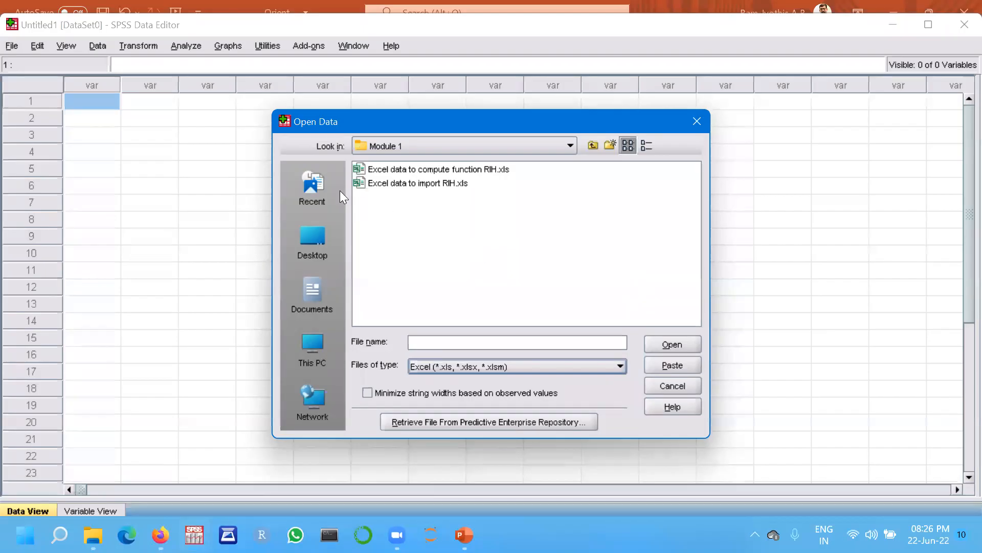
double_click(386, 183)
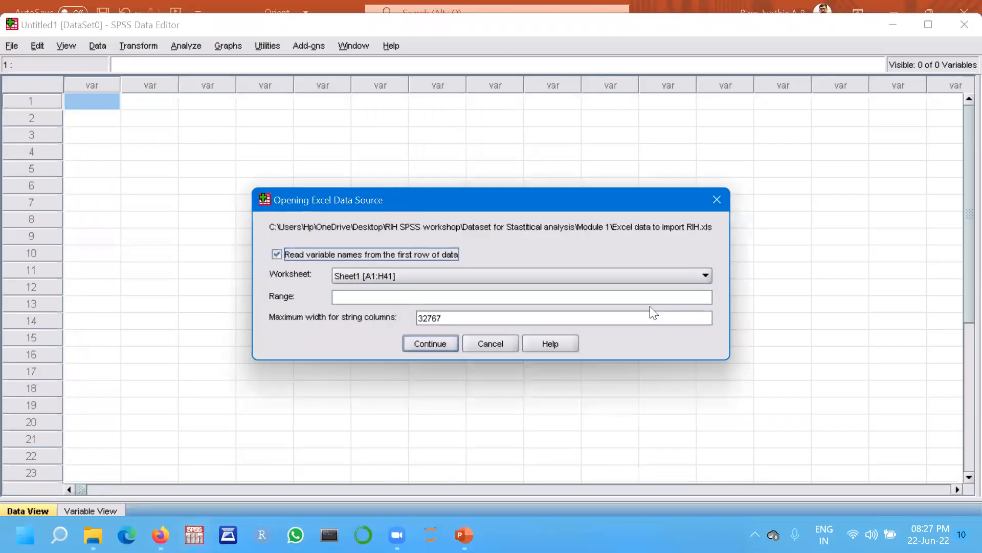
left_click(437, 344)
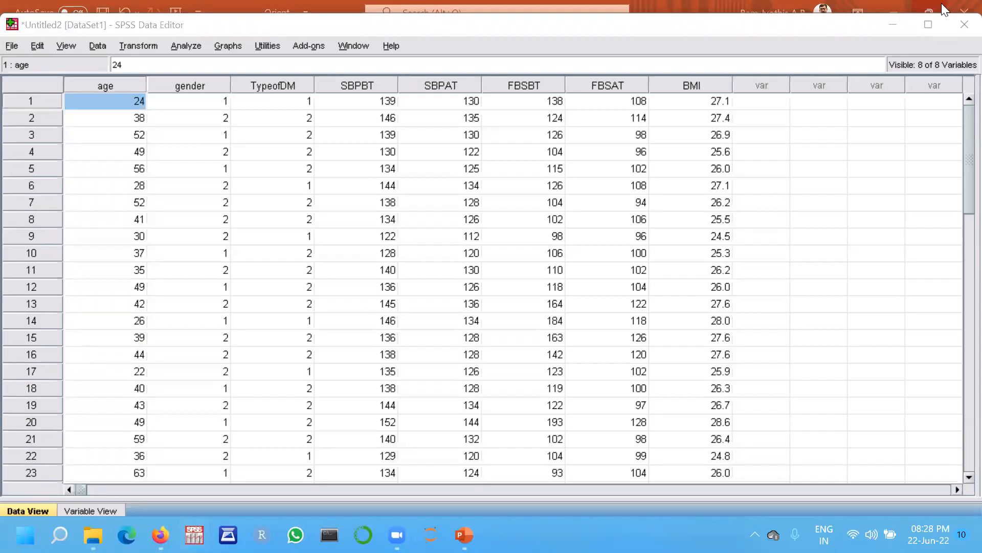
Maximize the Data Editor, review the imported rows, and inspect the variable definitions in Variable View.
left_click(929, 26)
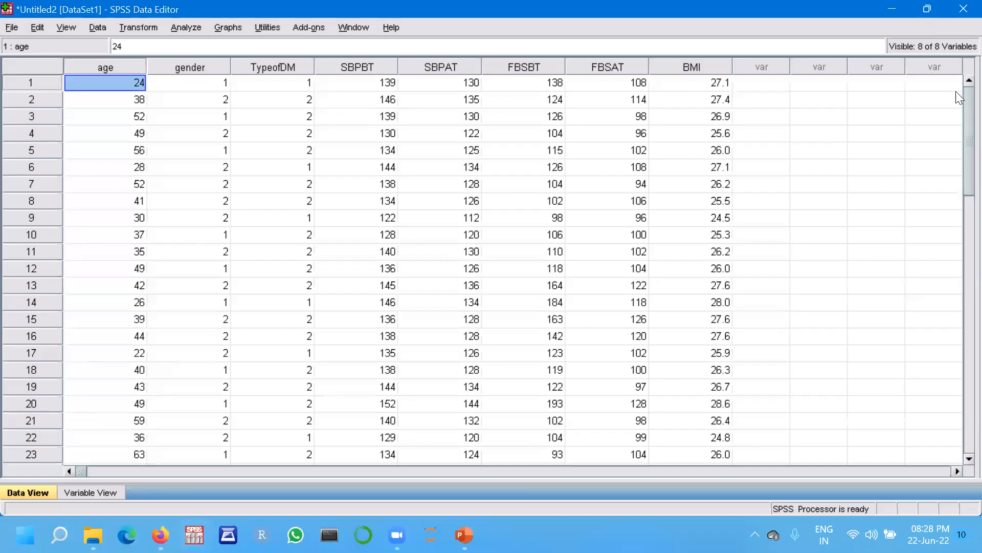
scroll(958, 109, "down", 11)
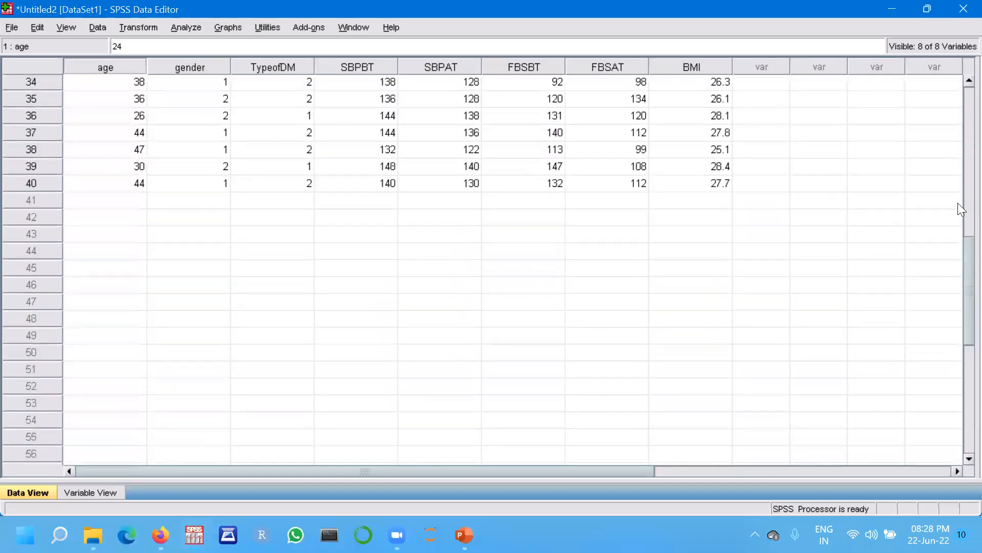
scroll(958, 203, "up", 11)
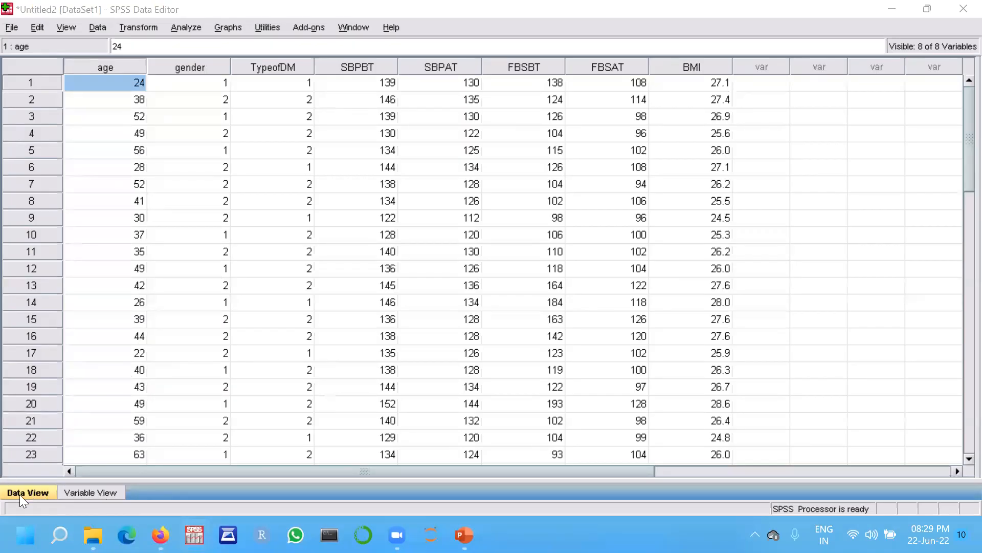
left_click(89, 492)
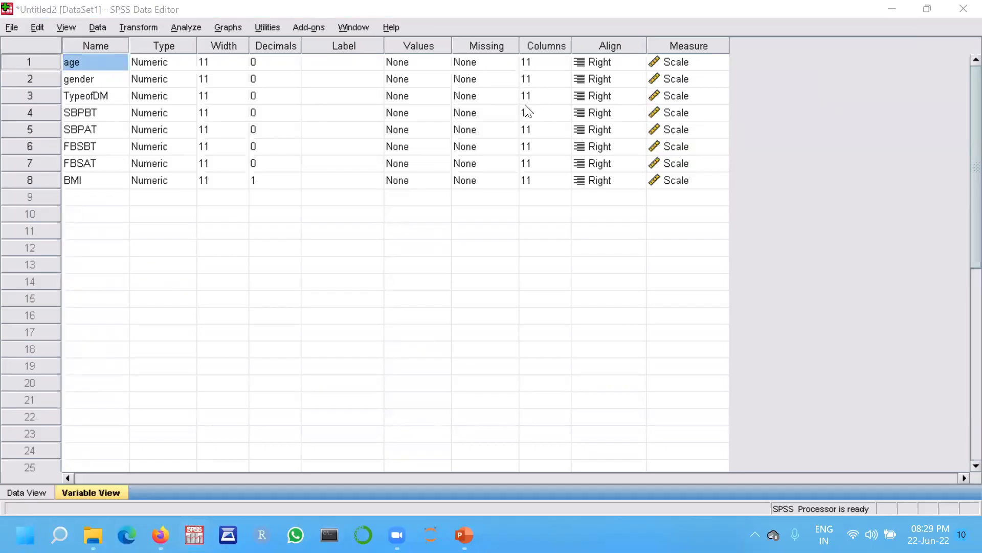
Close SPSS, declining to save both the imported dataset and the output viewer contents.
left_click(964, 9)
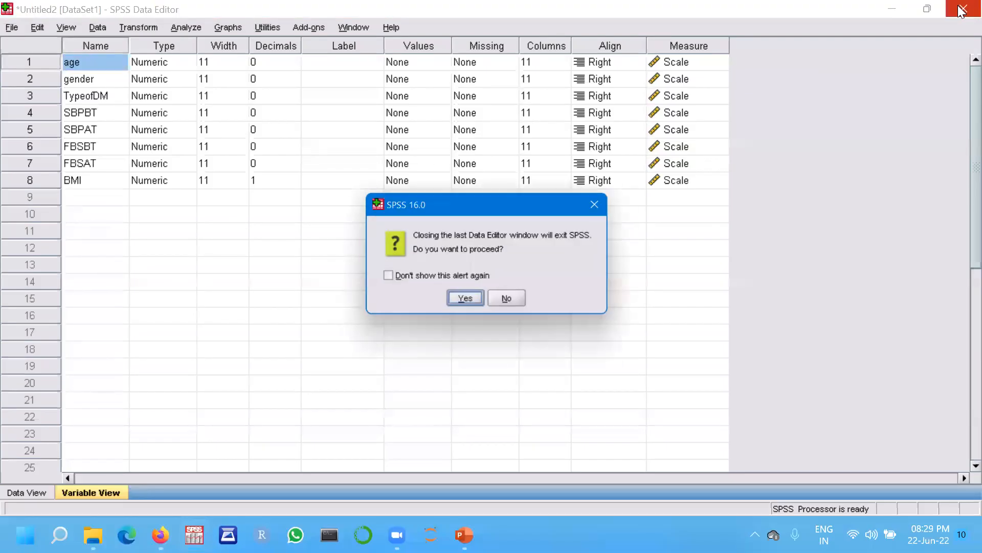
left_click(462, 303)
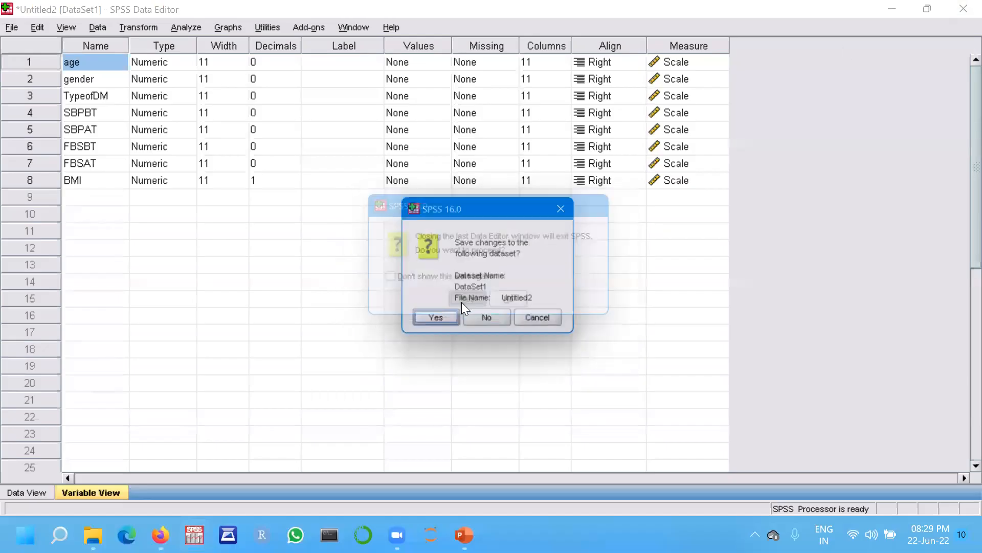
left_click(495, 322)
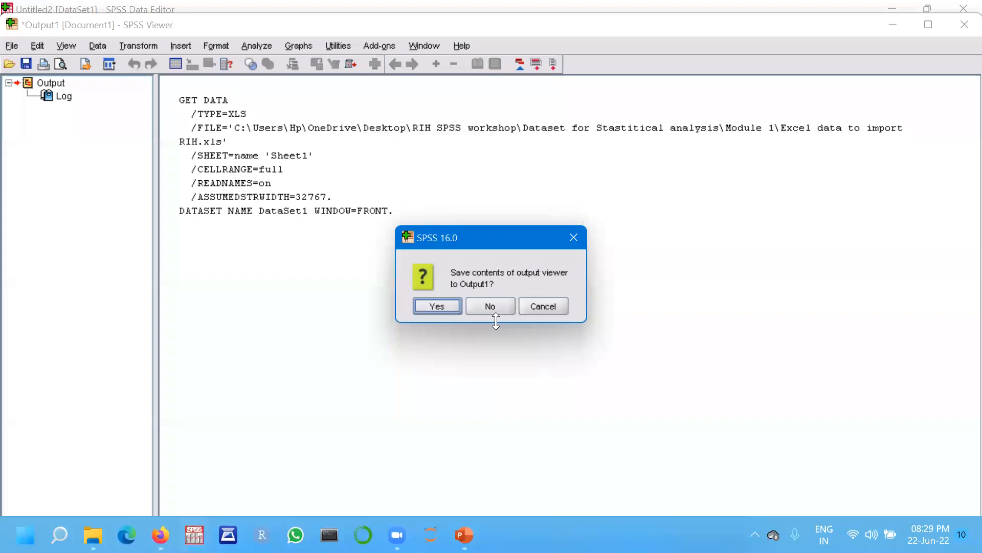
left_click(484, 311)
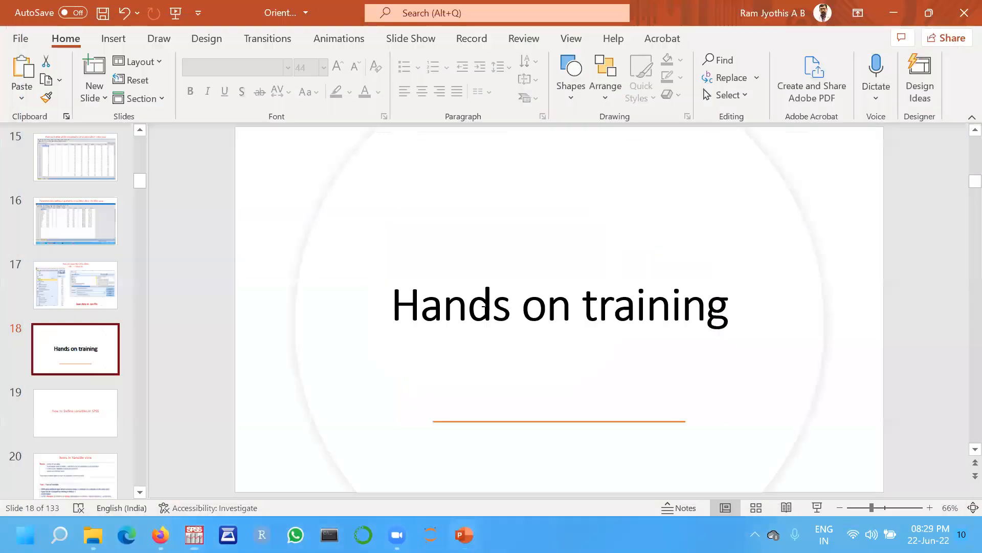
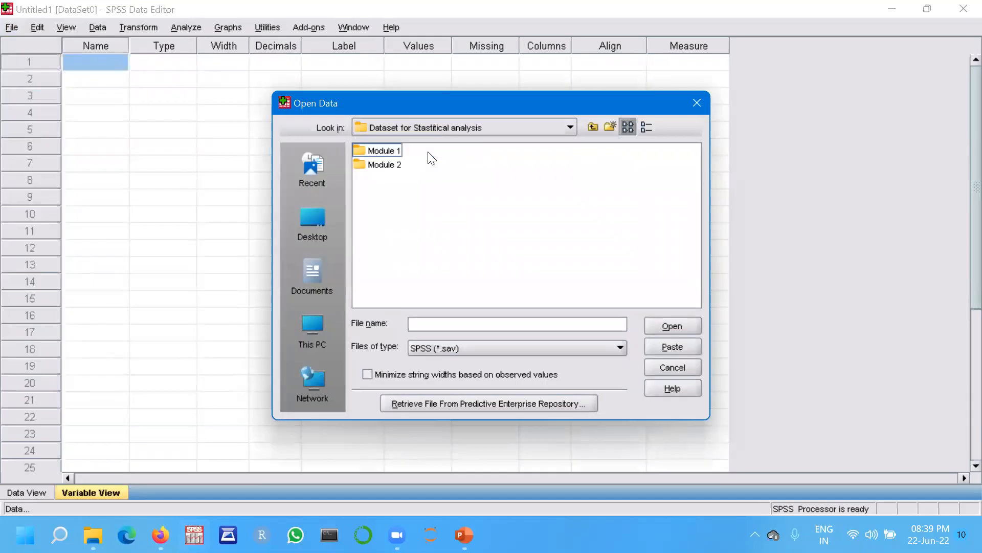
Open Module 1, switch the file type to Excel, and import Excel data to import RIH.xls with variable names from the first row.
double_click(376, 149)
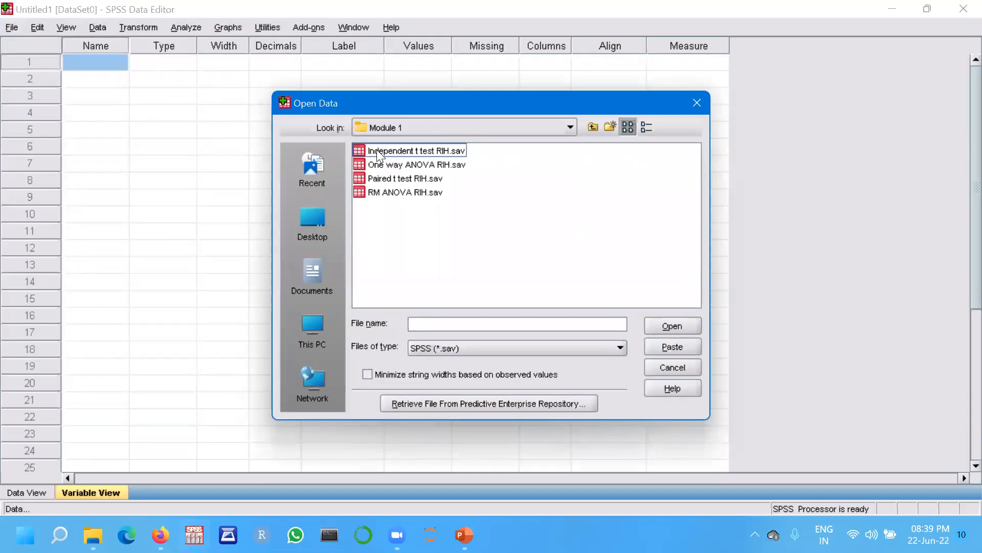
left_click(618, 347)
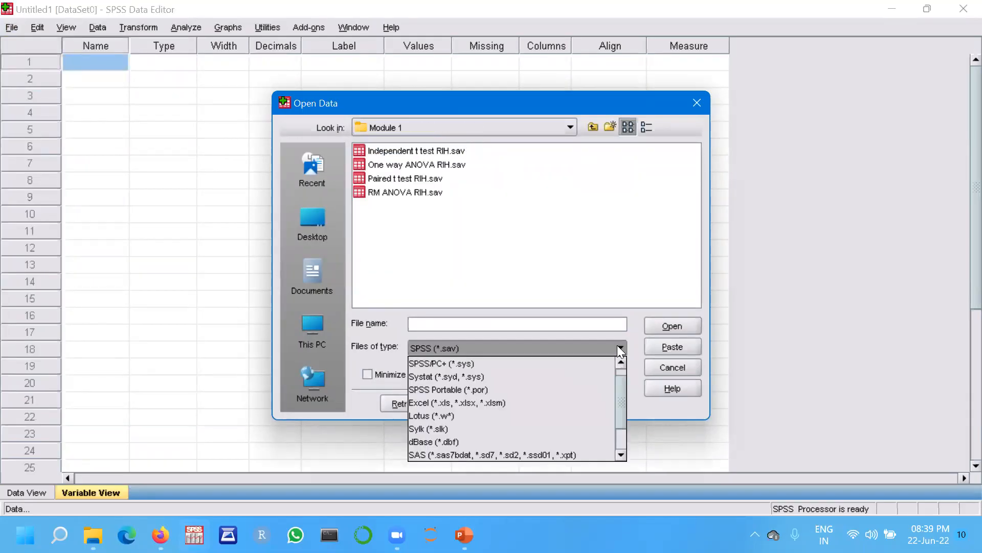
left_click(486, 403)
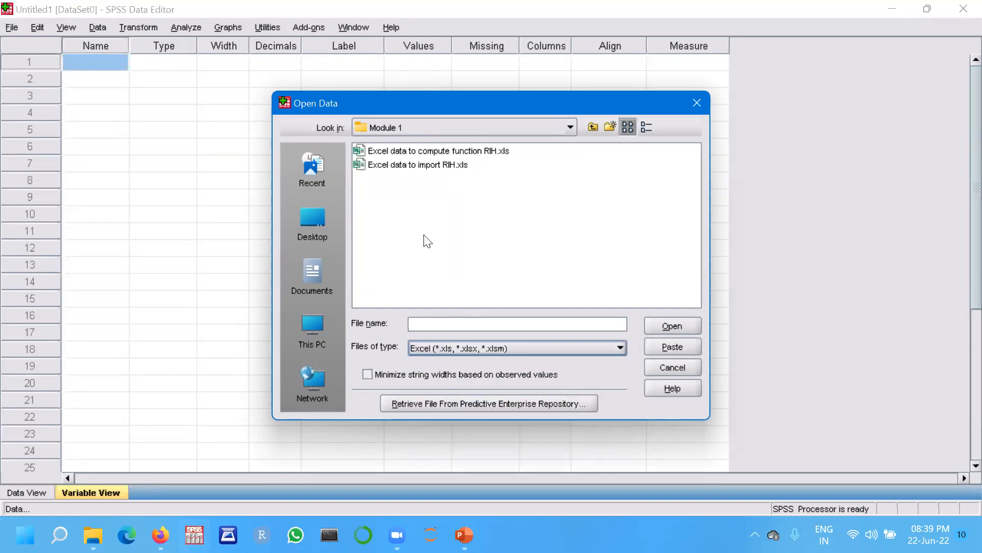
left_click(410, 166)
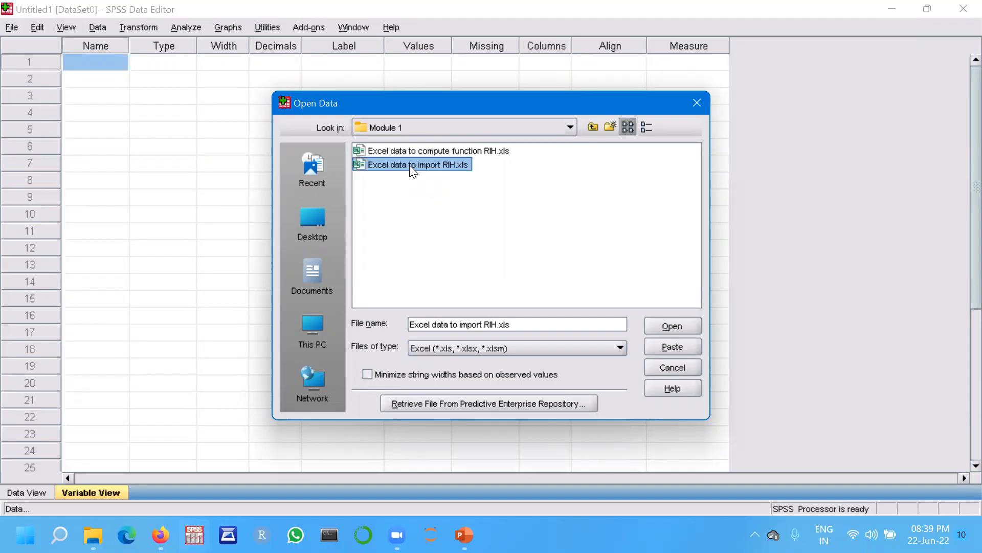
double_click(410, 165)
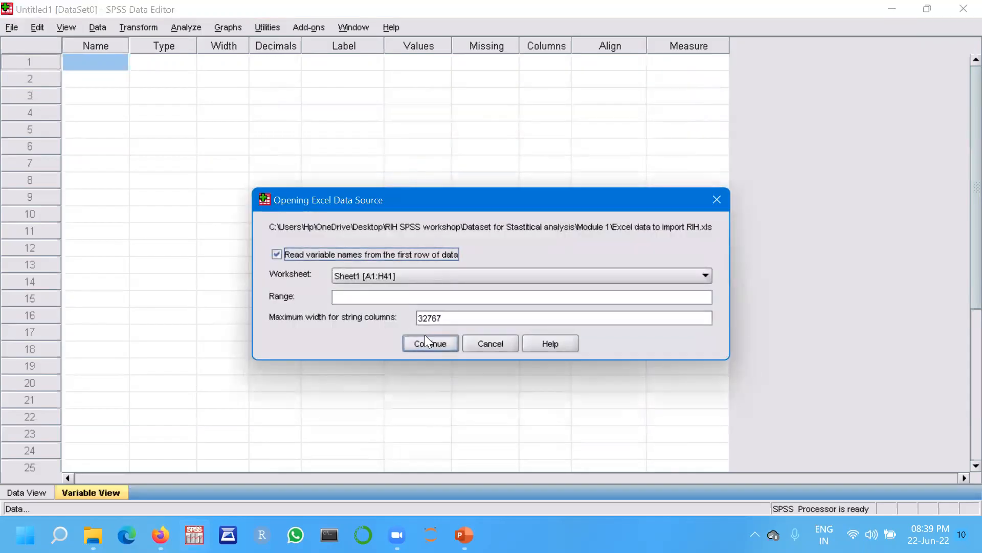
left_click(425, 341)
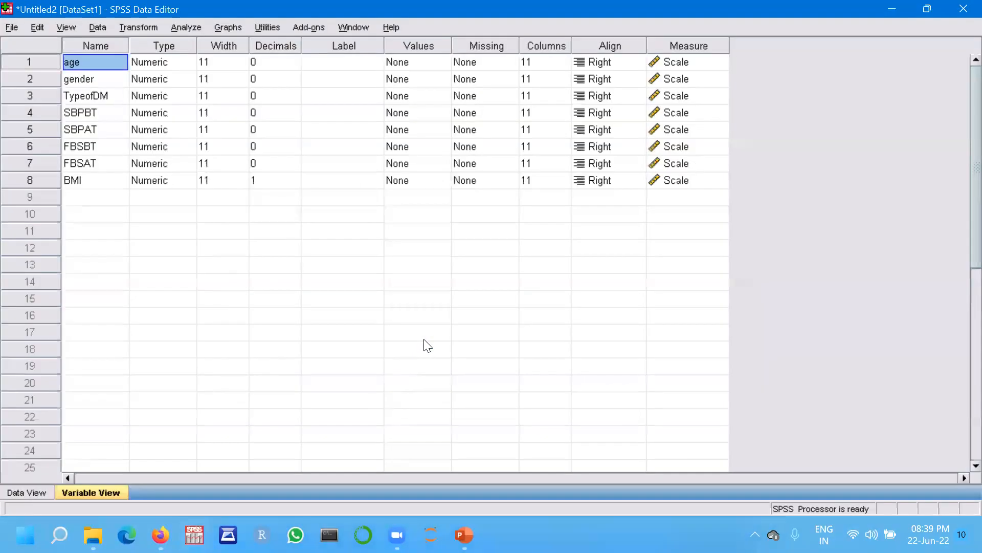
Switch between Data View and Variable View and inspect the age variable's type, width and decimals settings.
left_click(44, 494)
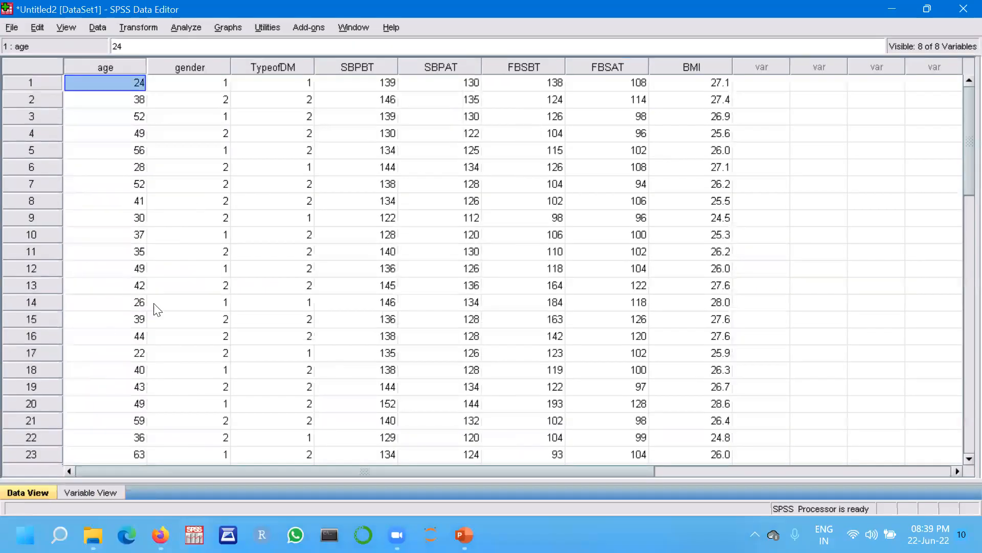
left_click(91, 493)
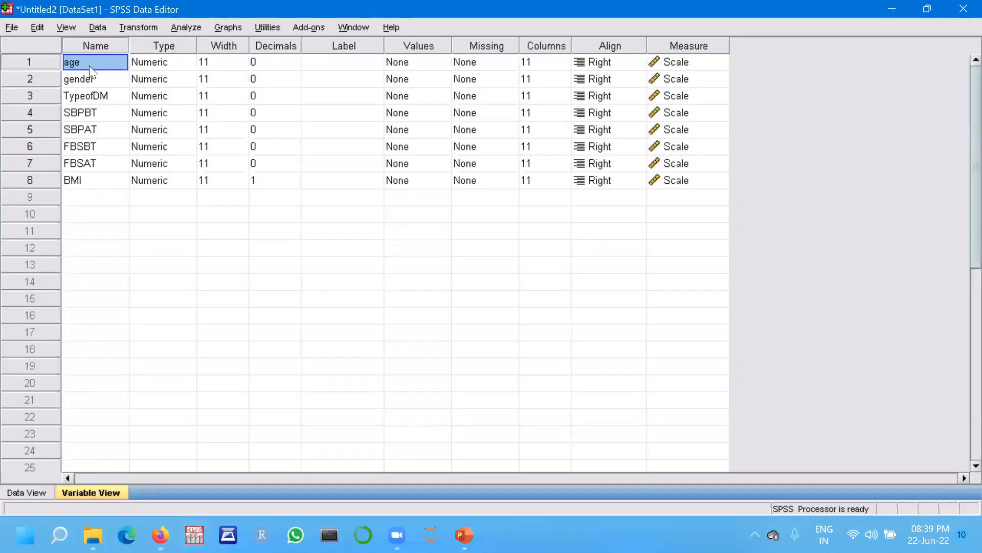
left_click(167, 67)
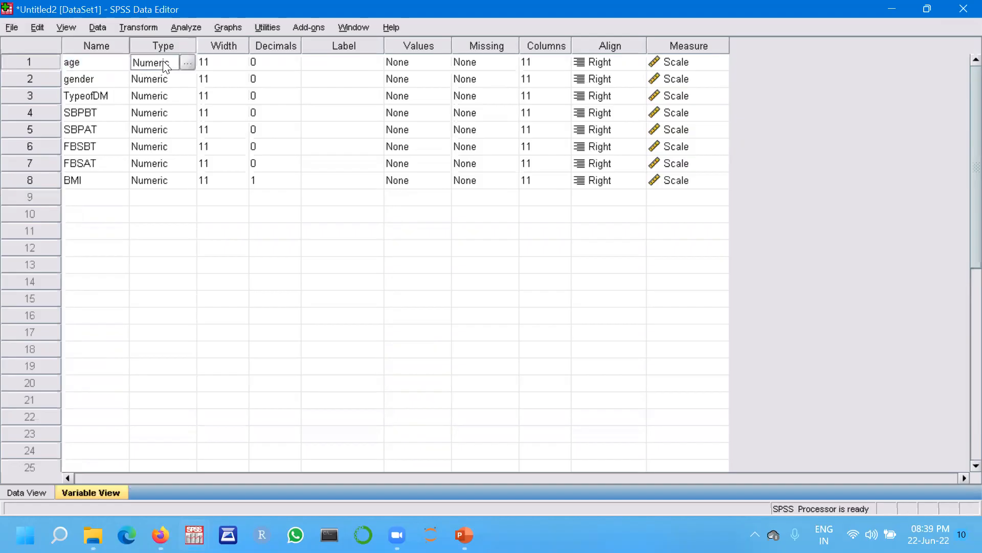
left_click(224, 62)
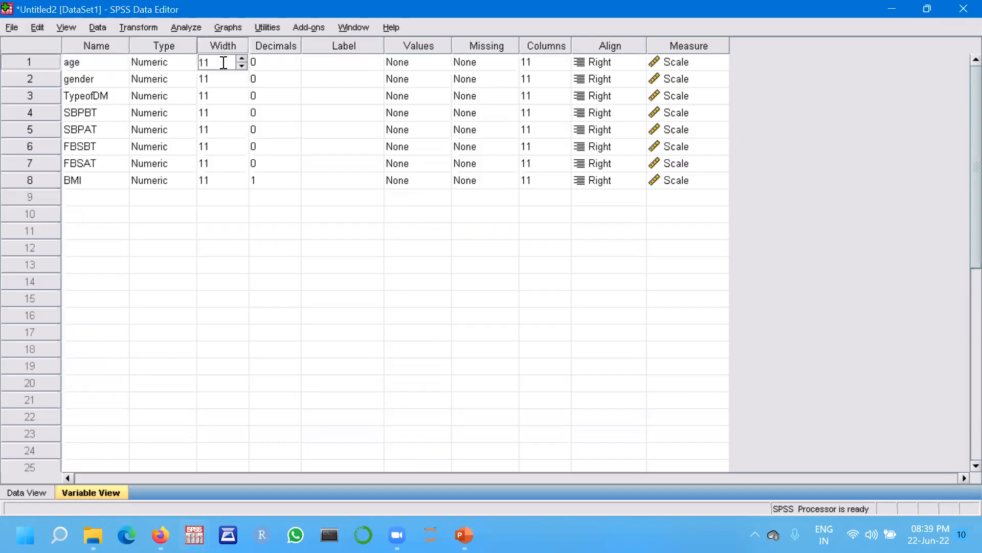
left_click(265, 63)
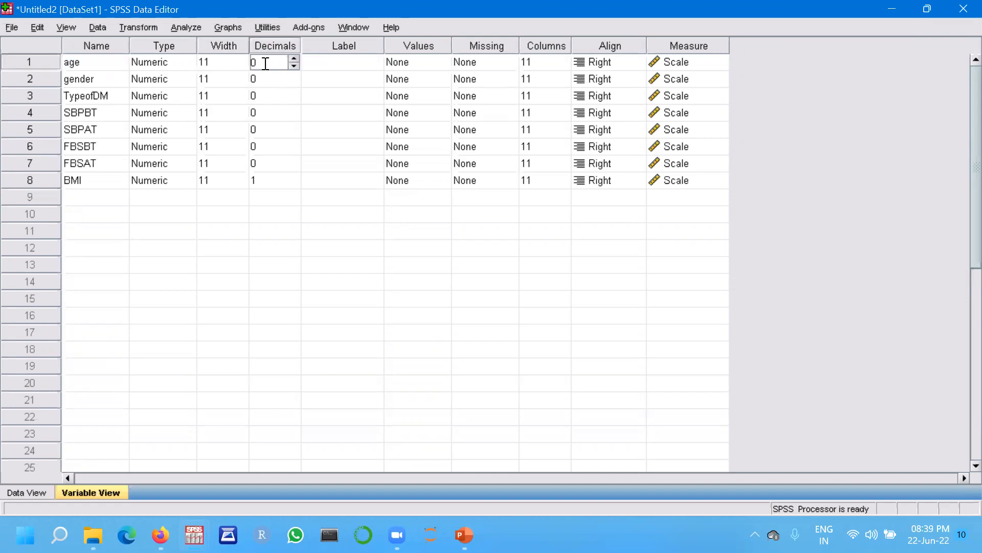
Give the age variable the label 'age of patient'.
left_click(321, 65)
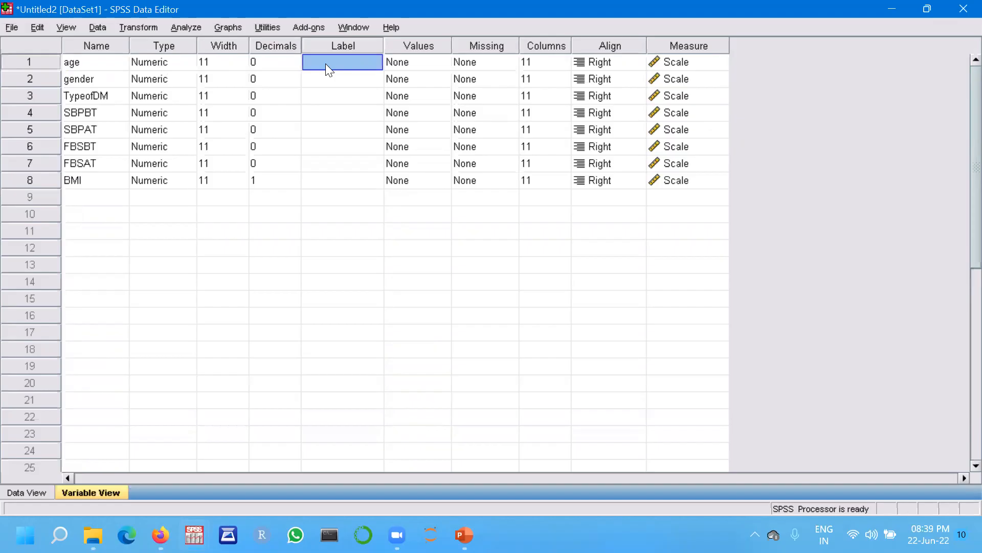
type("age of patient")
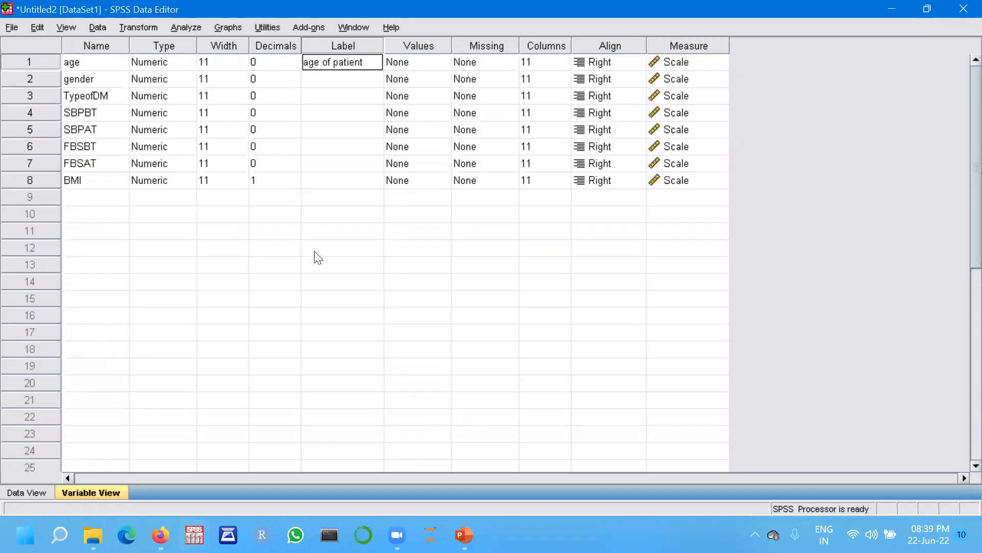
left_click(408, 63)
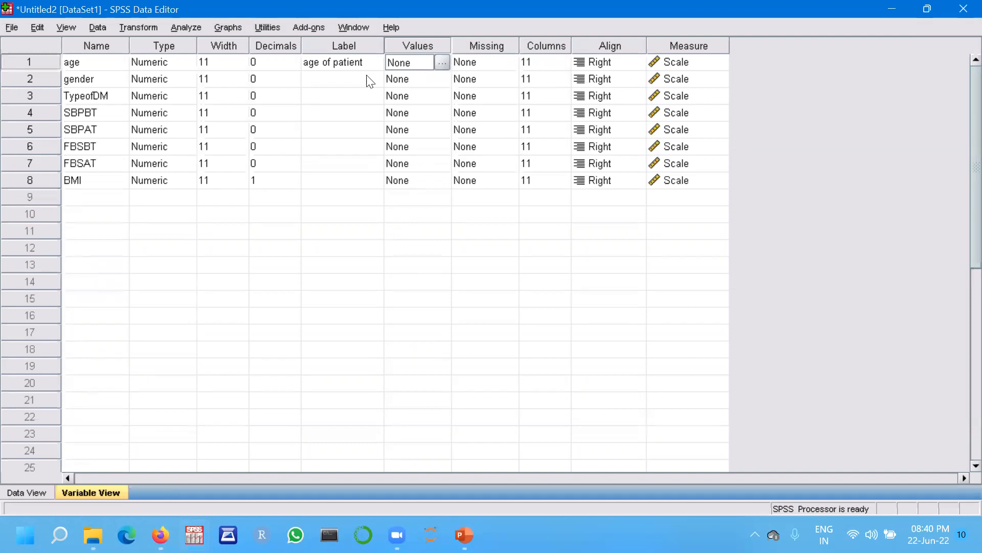
Give the gender variable the label 'gender of patient'.
left_click(708, 95)
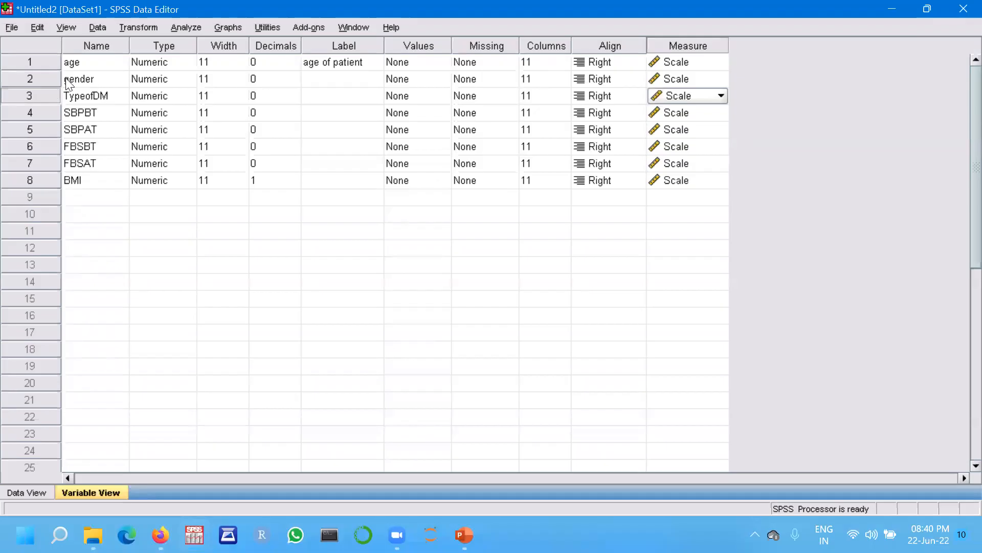
left_click(332, 85)
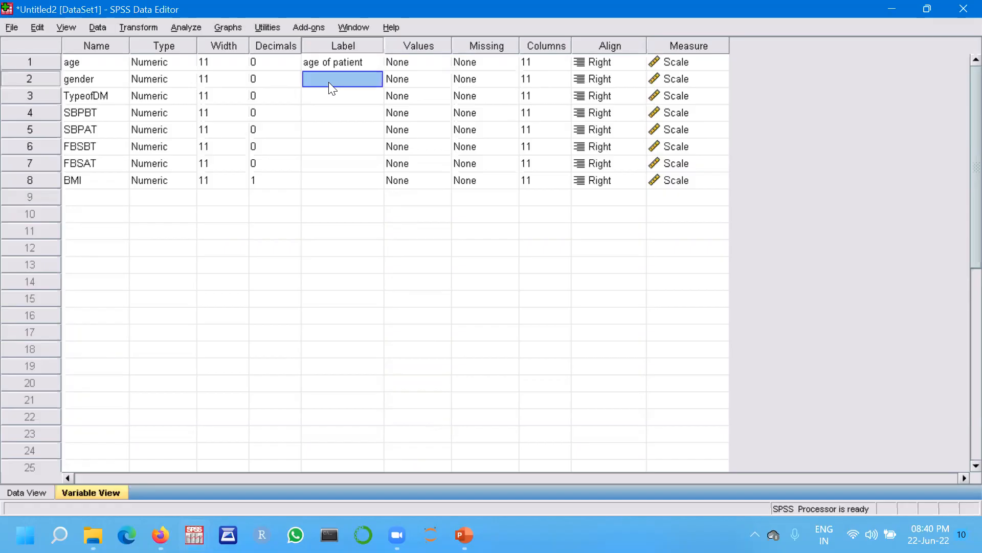
type("Gender")
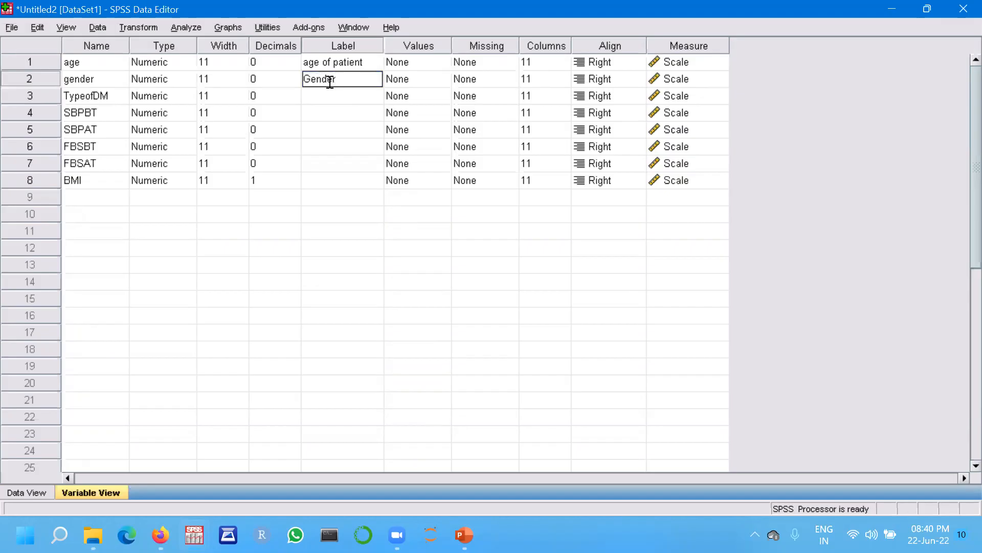
key("BackSpace")
key("BackSpace")
key("BackSpace")
key("BackSpace")
key("BackSpace")
key("BackSpace")
type("gender of patient")
left_click(416, 82)
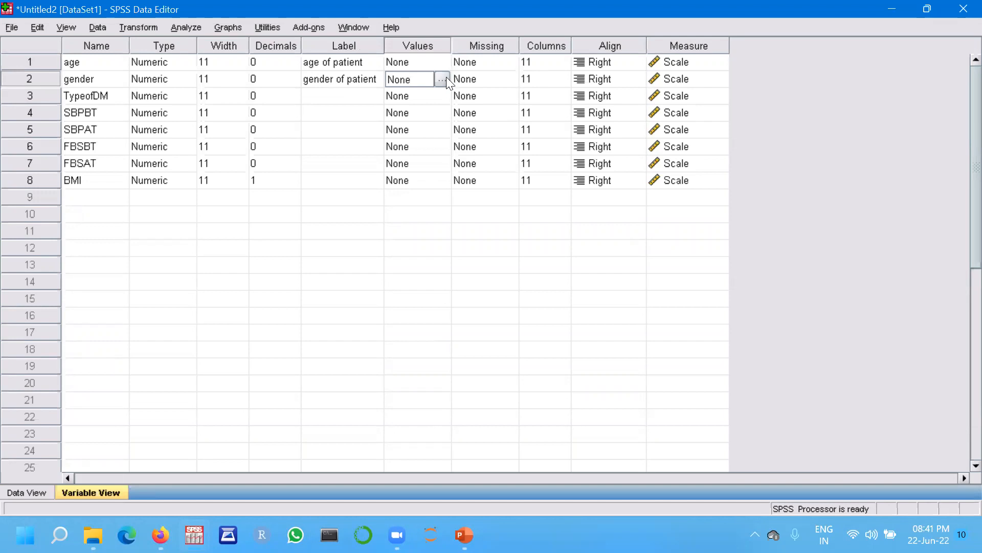
Define value labels for gender: 1 = male and 2 = female.
left_click(21, 493)
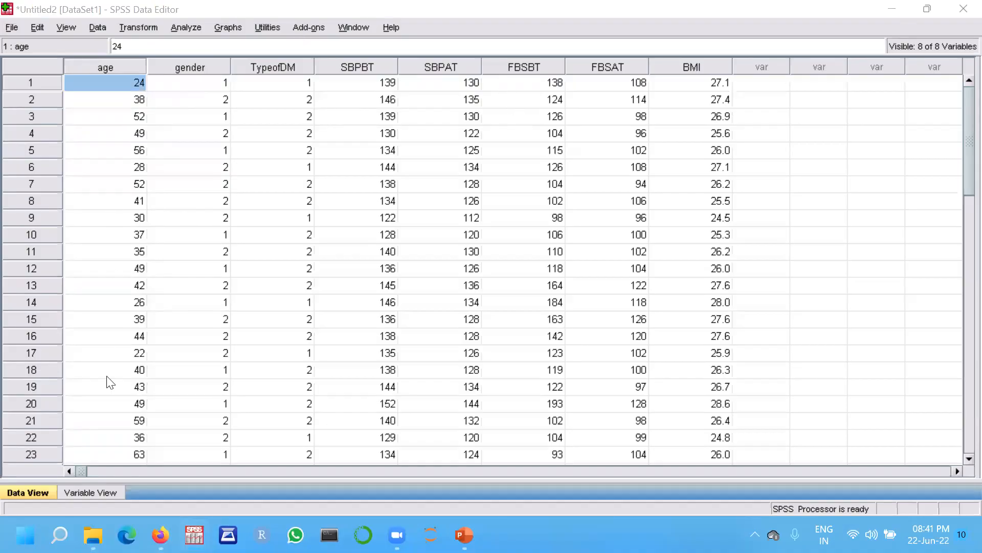
left_click(90, 494)
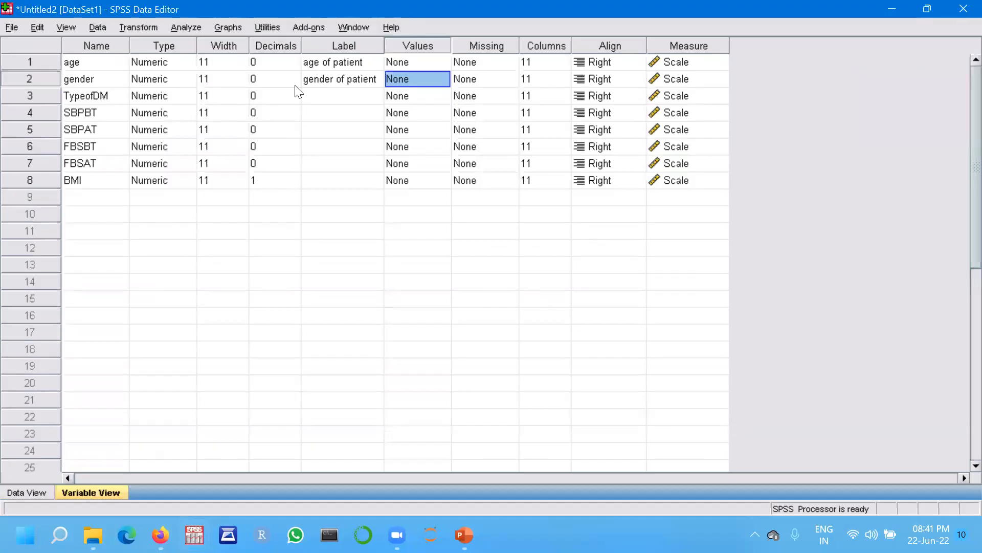
left_click(434, 77)
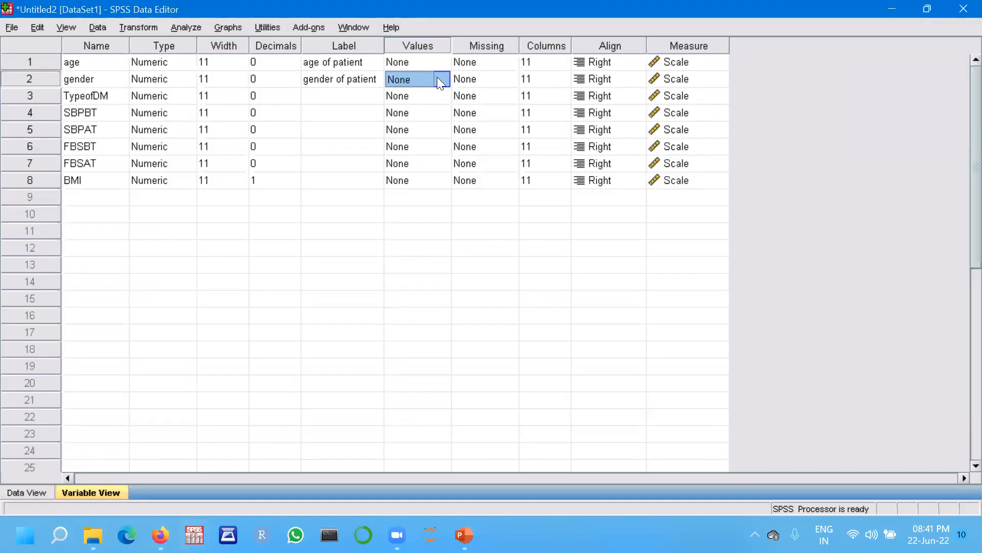
left_click(443, 81)
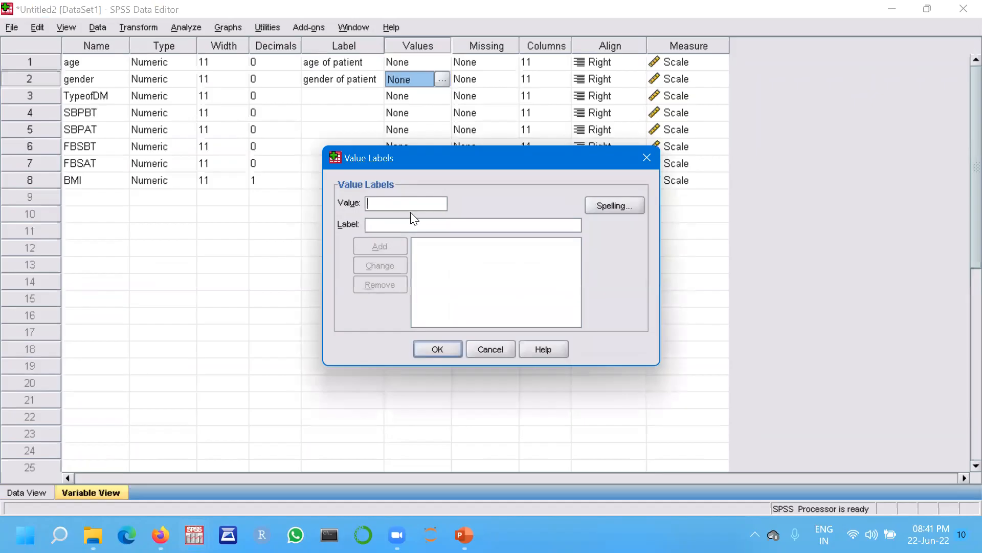
type("1")
type("male")
left_click(382, 247)
type("2")
left_click(383, 225)
type("female")
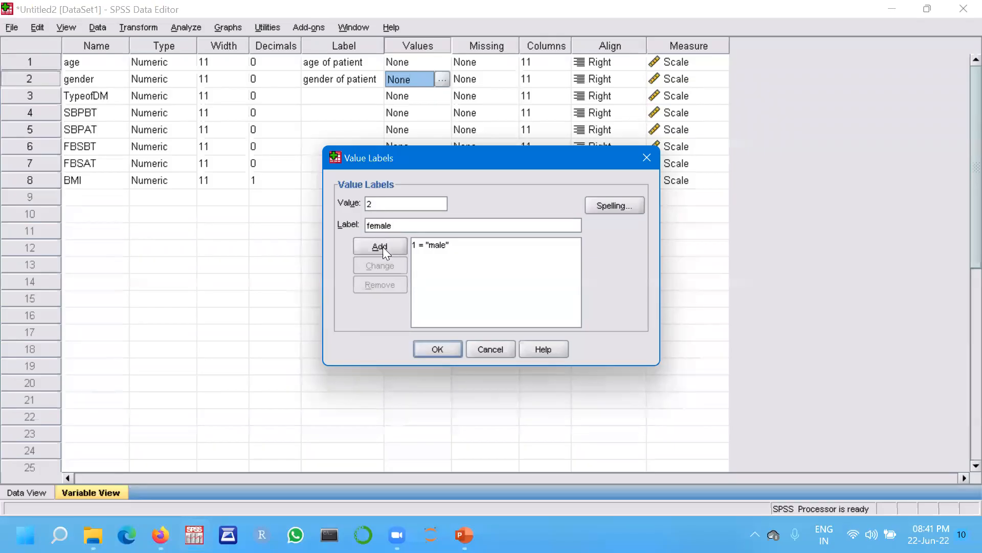
left_click(382, 247)
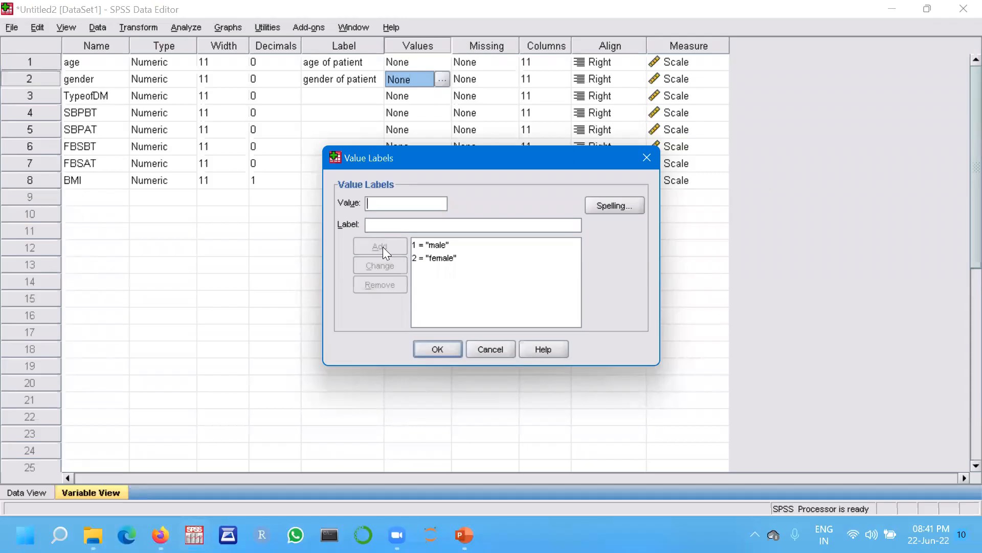
left_click(436, 350)
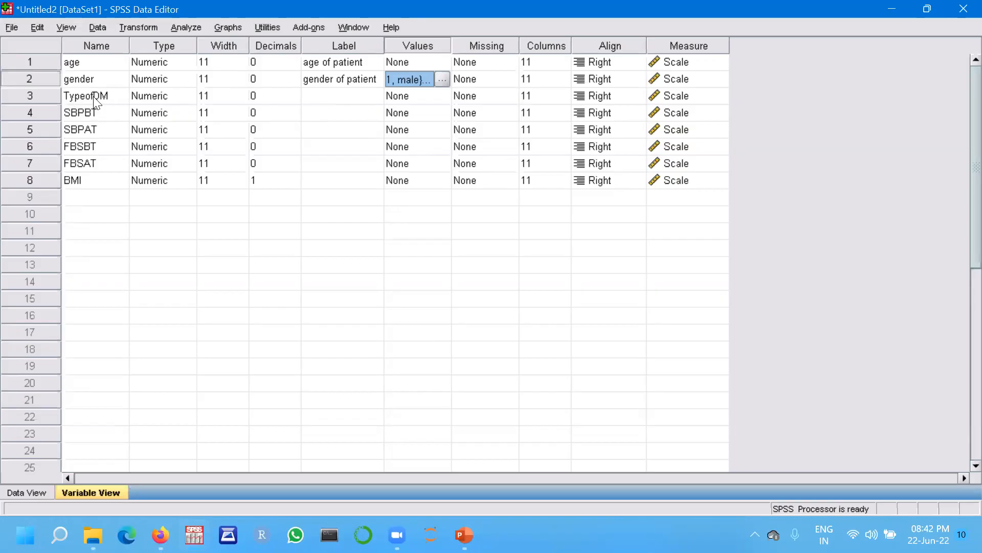
Give the TypeofDM variable the label 'type of diabetes mellitus'.
left_click(326, 102)
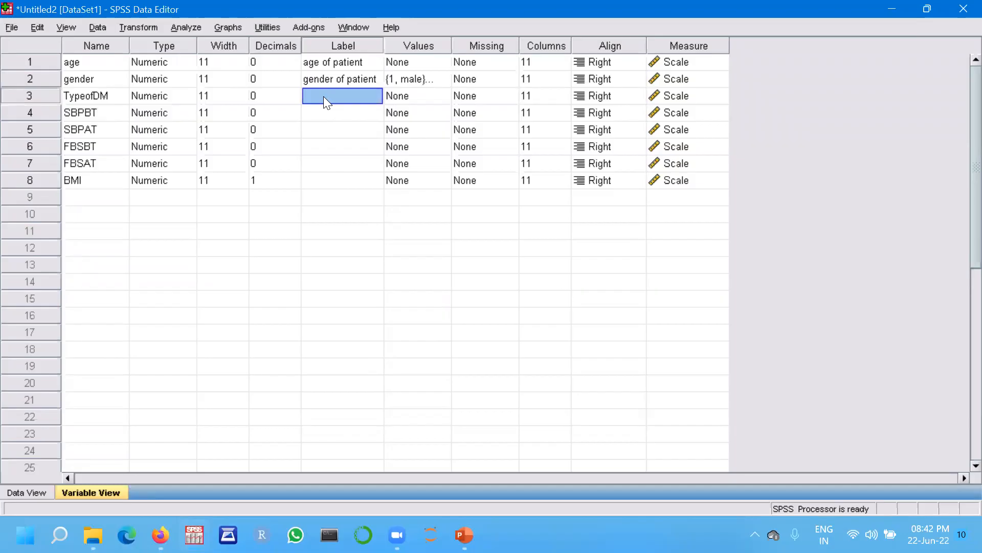
type("type o")
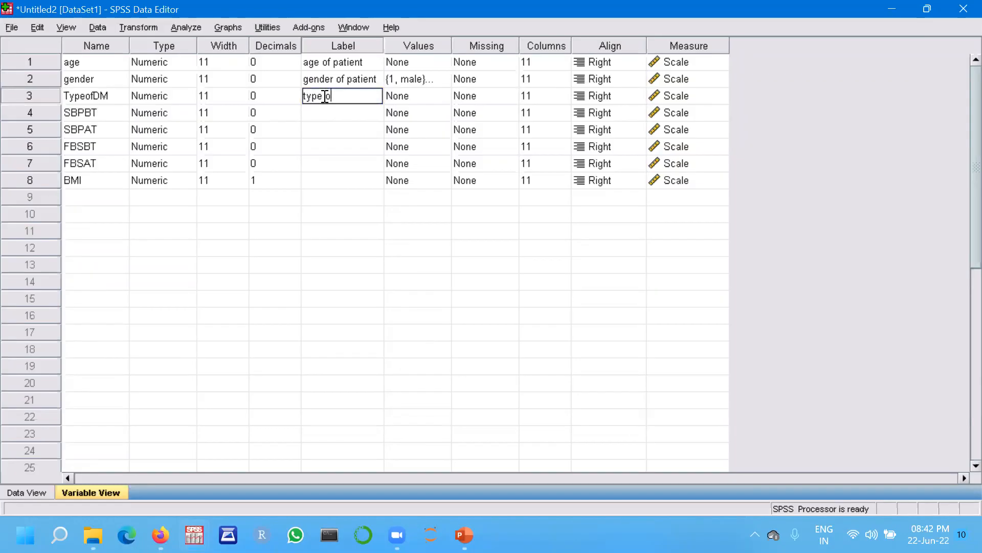
type("f diabetes mell")
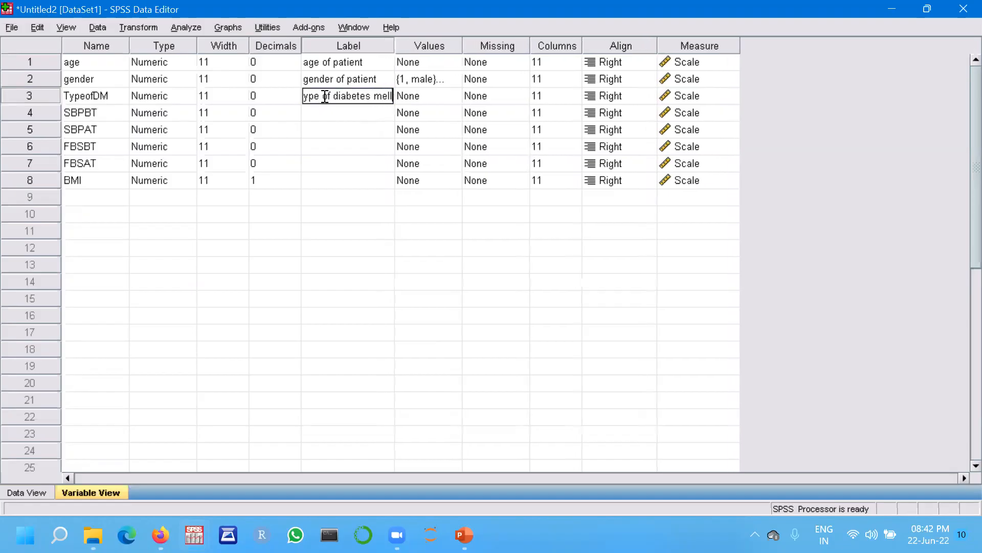
type("itus")
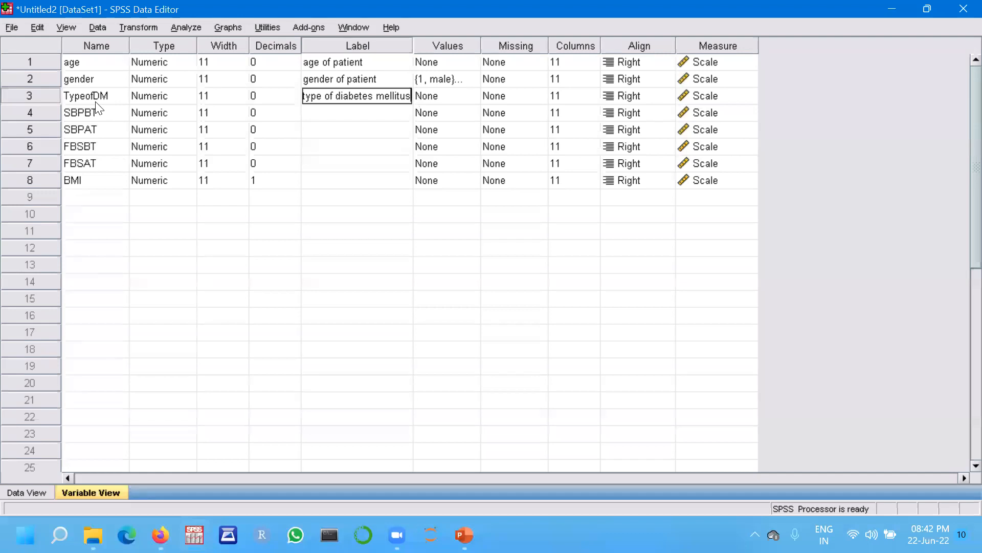
left_click(438, 101)
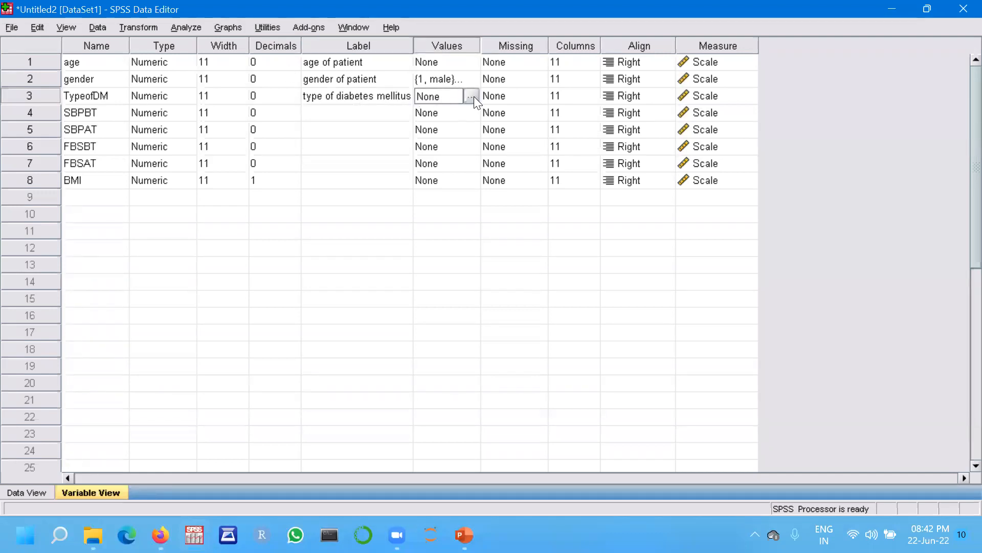
Define value labels for TypeofDM: 1 = type 1 DM and 2 = type 2 DM.
left_click(472, 97)
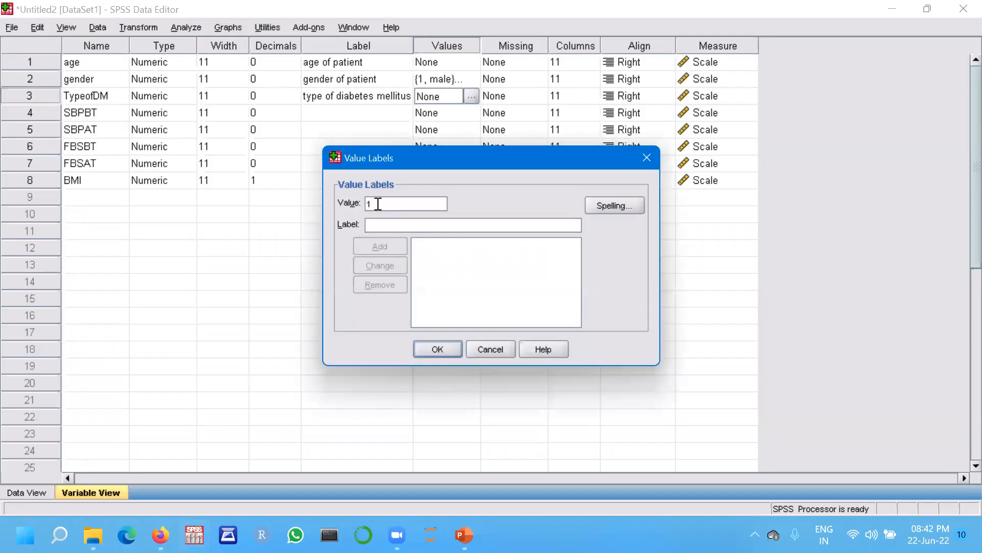
type("type")
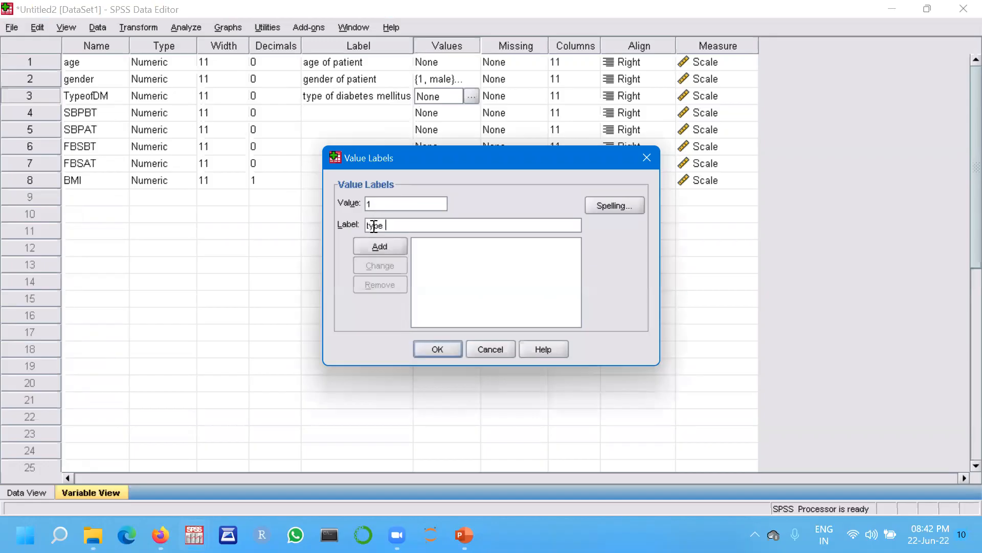
type(" 1 DM")
left_click(380, 249)
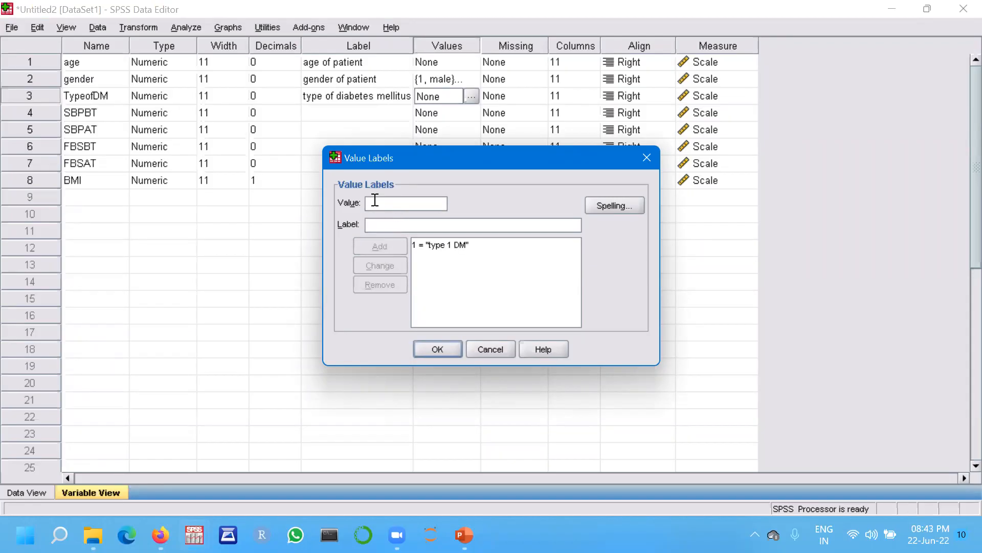
type("2")
left_click(383, 225)
type("type")
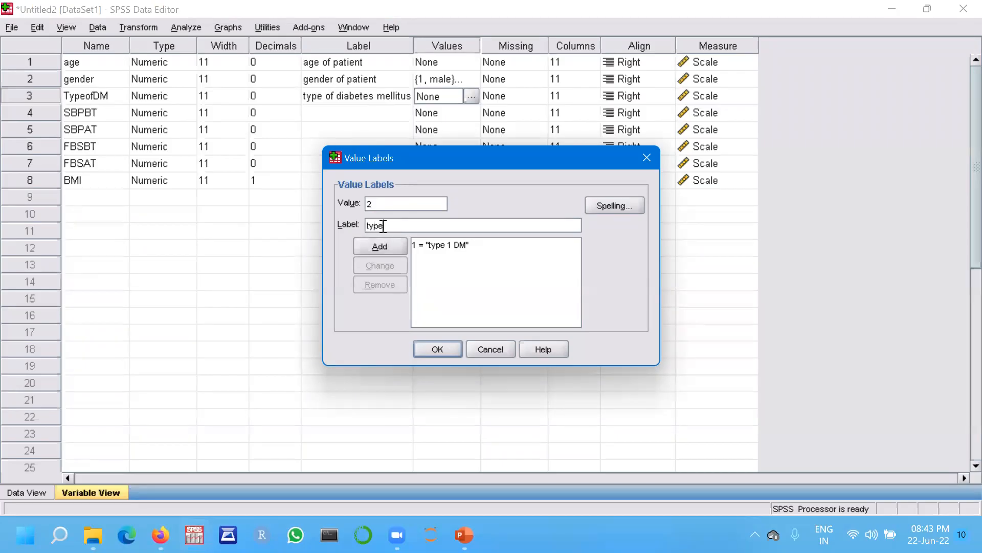
type(" 2 DM")
left_click(382, 244)
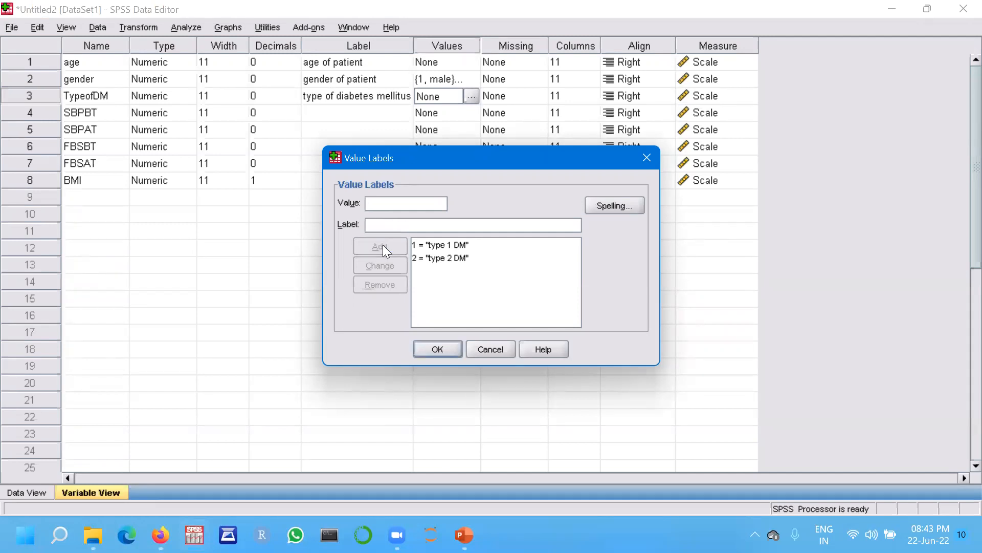
left_click(437, 348)
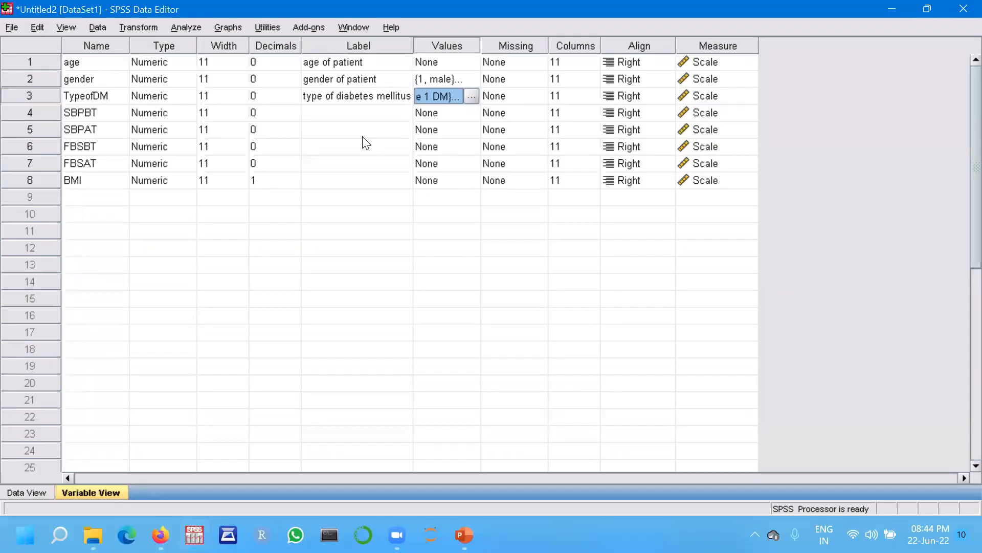
Exit SPSS without saving the dataset and switch to the presentation's slide 26 on the compute function.
left_click(352, 56)
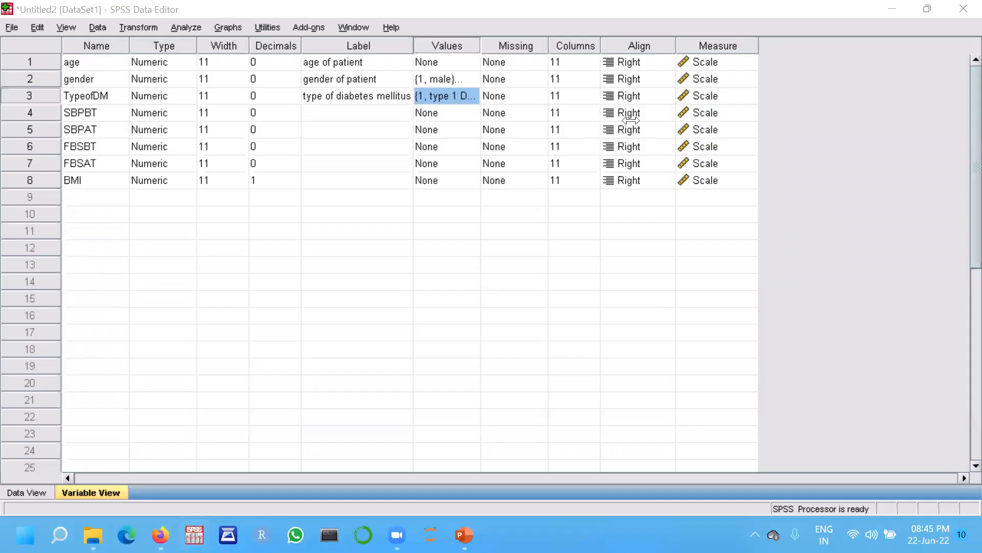
left_click(962, 9)
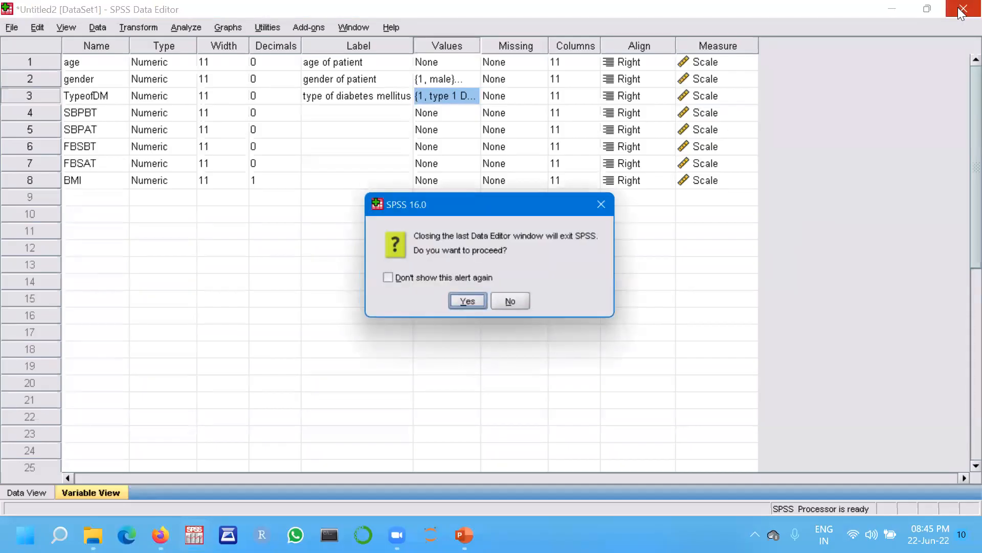
left_click(468, 302)
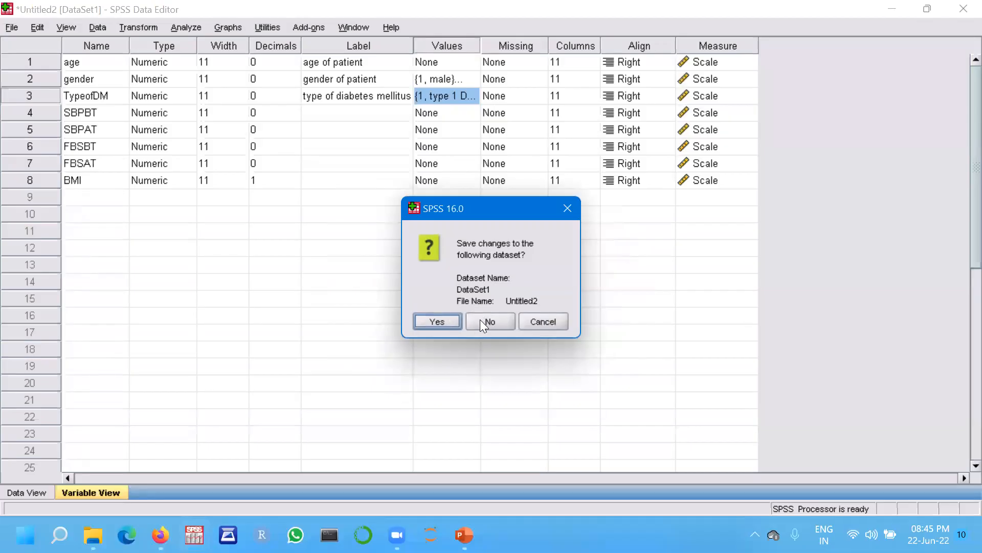
left_click(488, 323)
left_click(486, 306)
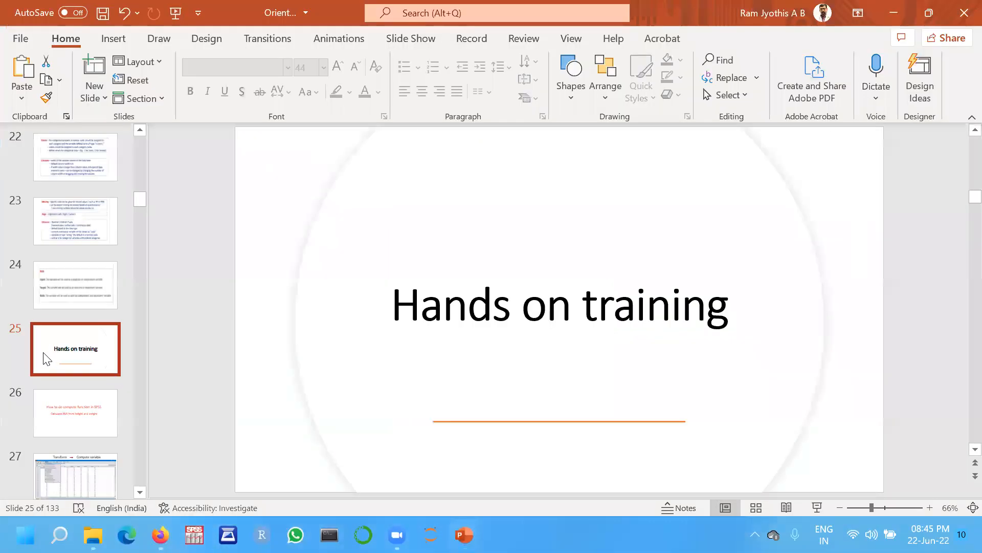
left_click(100, 397)
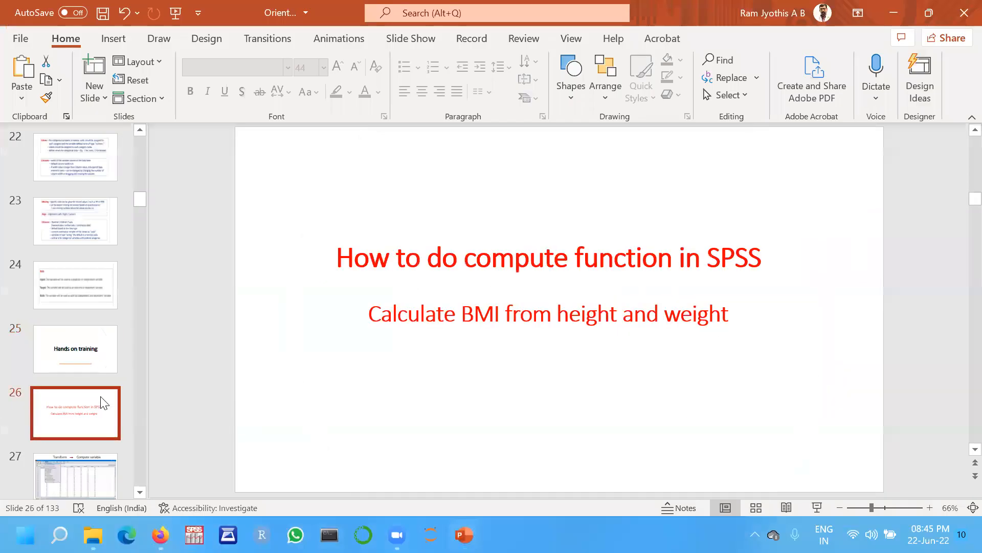
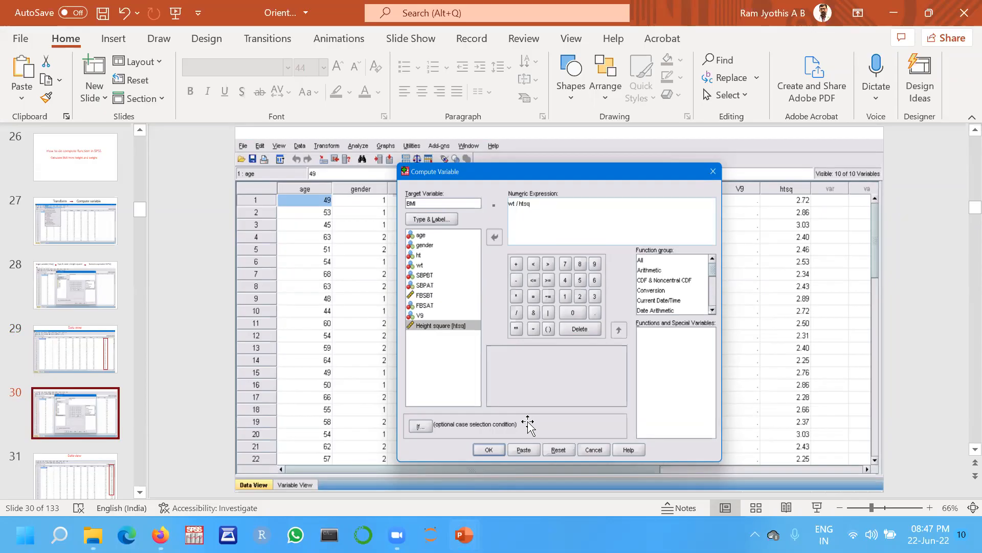
Show the Data view slide, then launch SPSS and close its startup dialog.
left_click(87, 479)
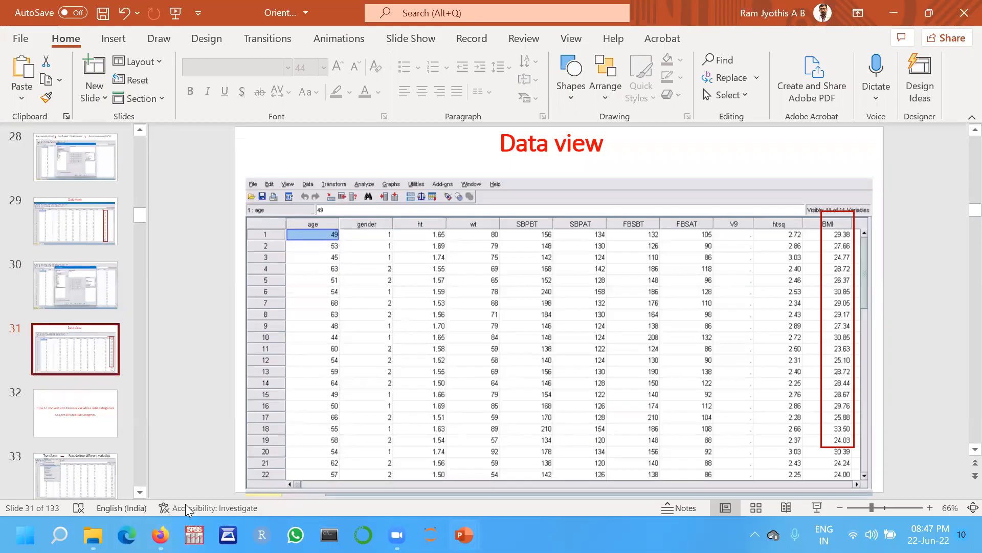
left_click(195, 534)
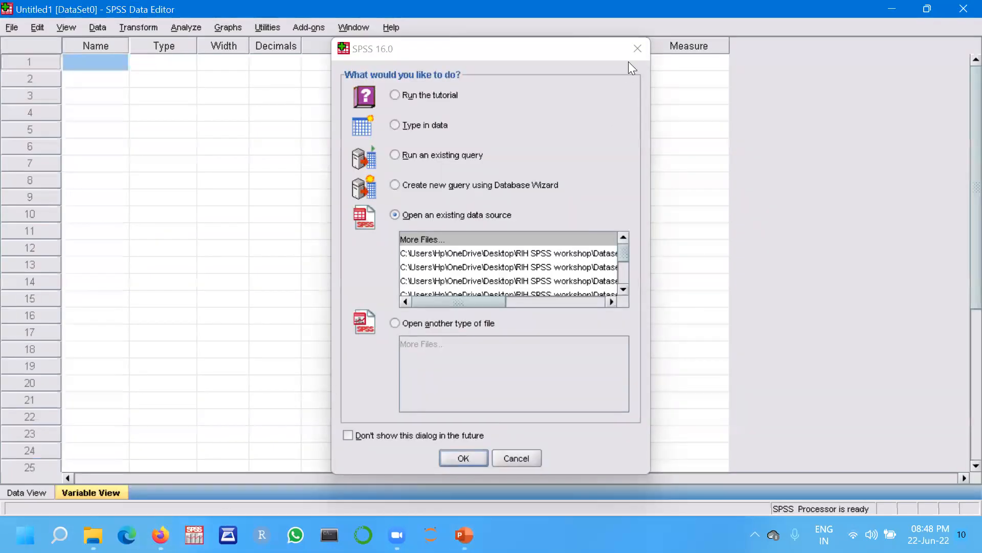
left_click(636, 48)
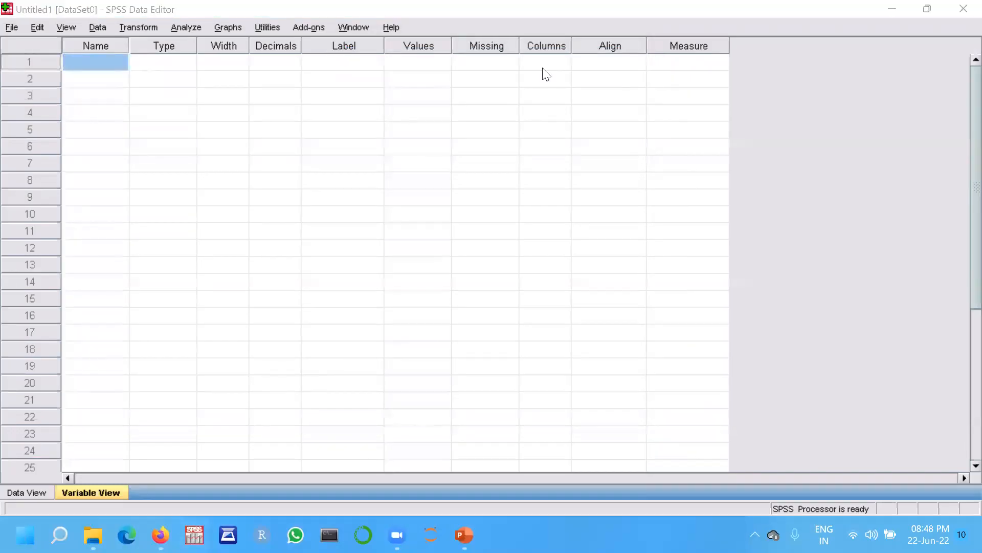
Open the Excel file 'Excel data to compute function RIH.xls' from the Module 1 dataset folder, reading variable names from the first row.
left_click(10, 28)
mouse_move(32, 67)
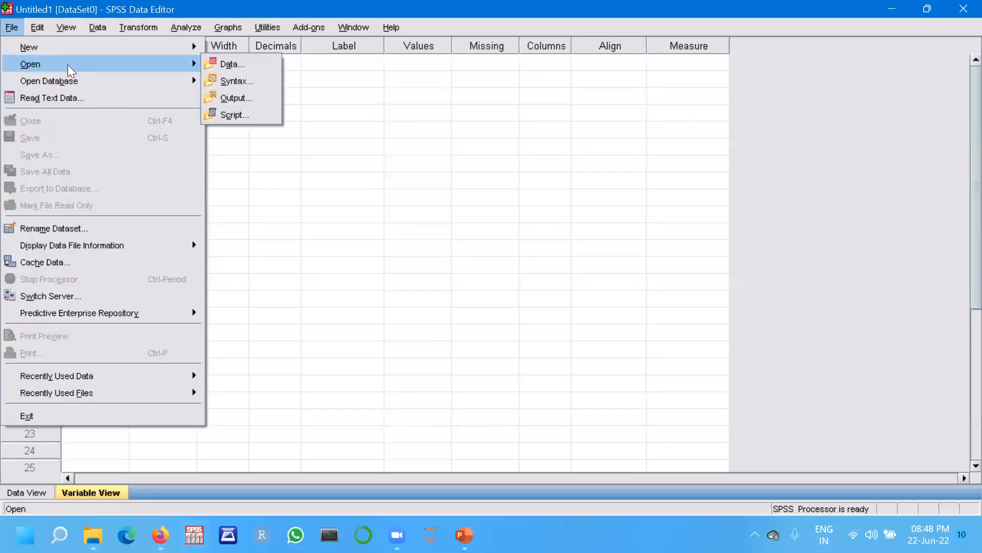
left_click(224, 63)
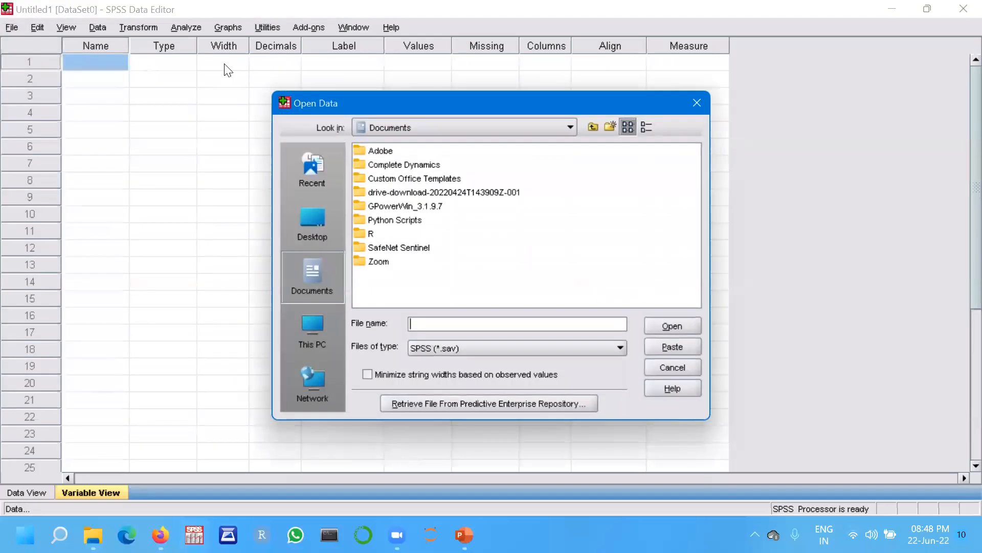
left_click(309, 224)
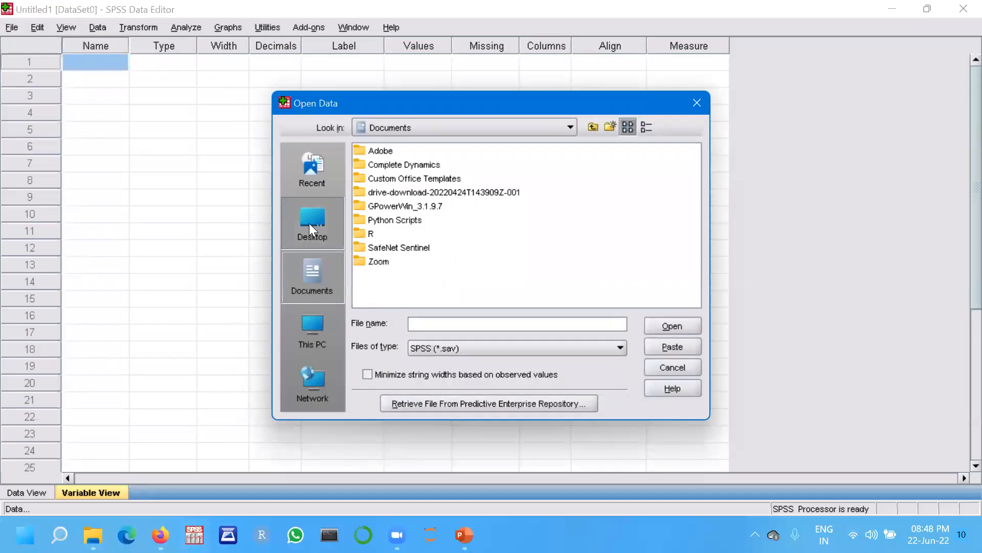
left_click(602, 152)
double_click(602, 152)
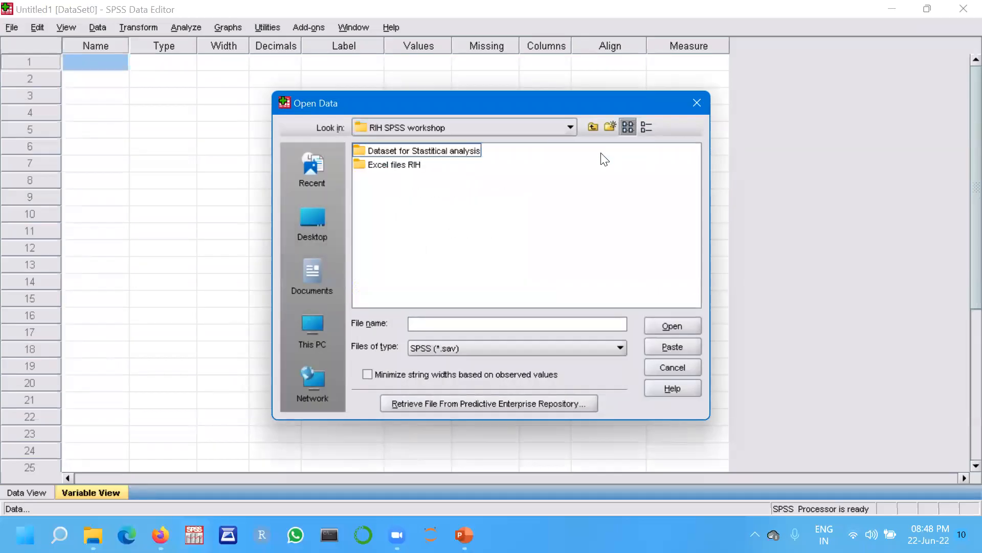
double_click(440, 150)
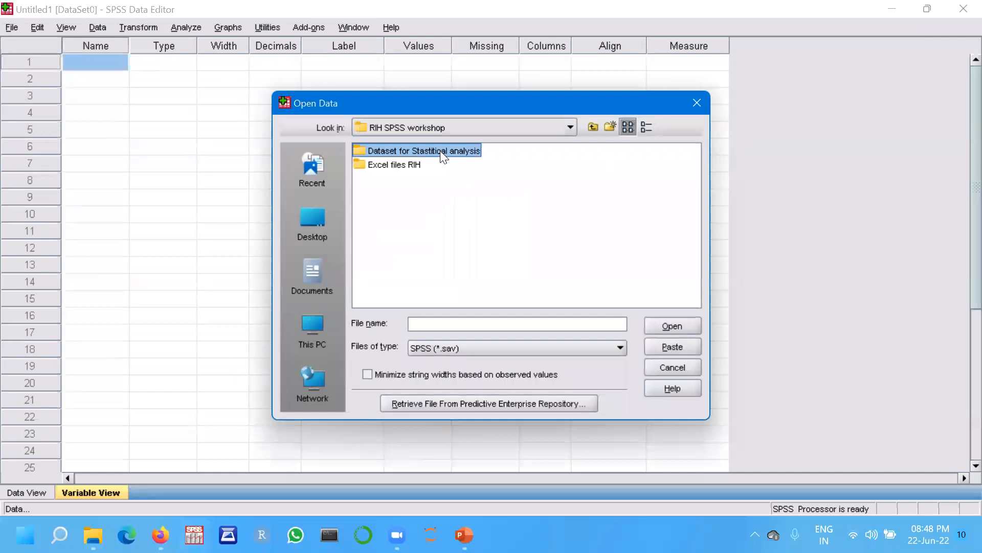
double_click(395, 150)
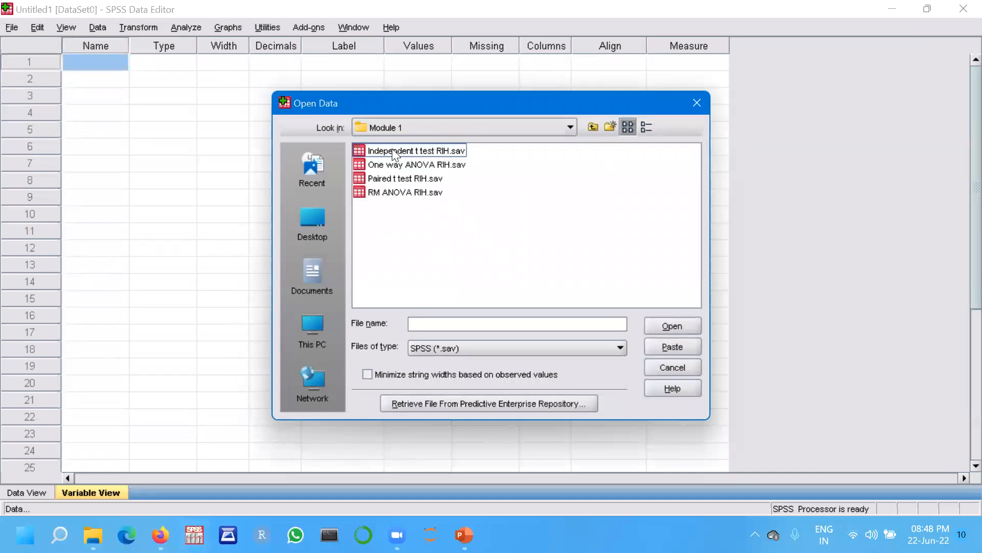
left_click(619, 347)
left_click(511, 403)
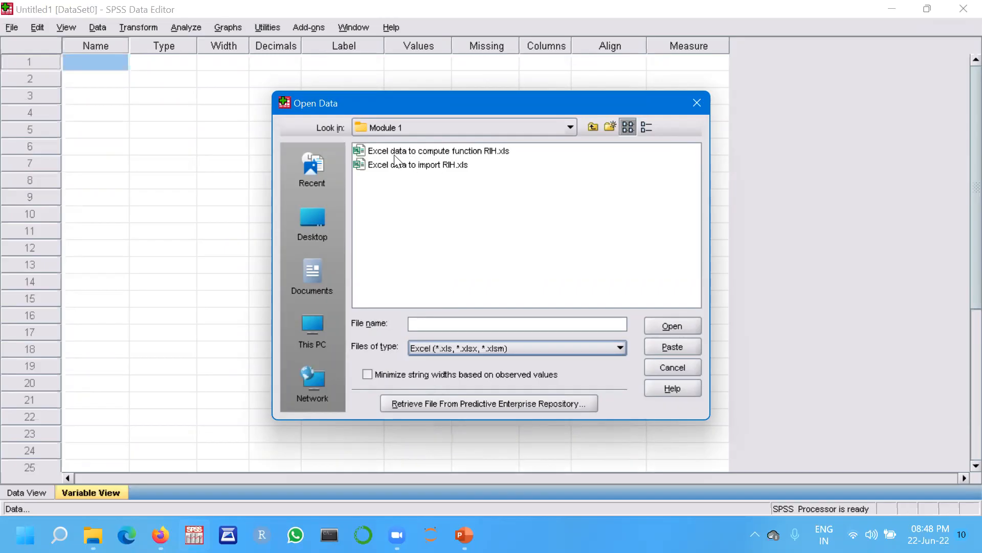
double_click(416, 148)
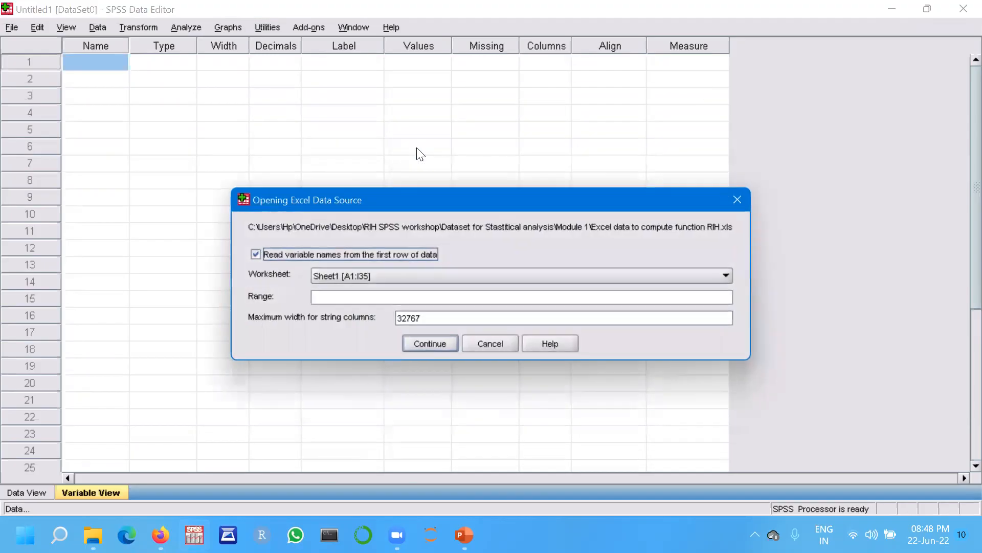
left_click(440, 342)
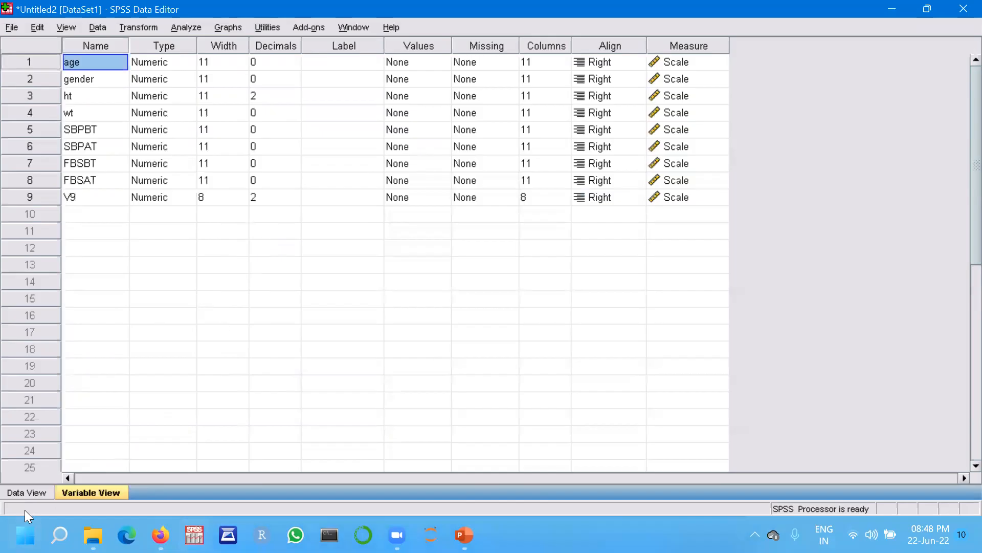
Switch to the Data View of the imported dataset.
left_click(22, 491)
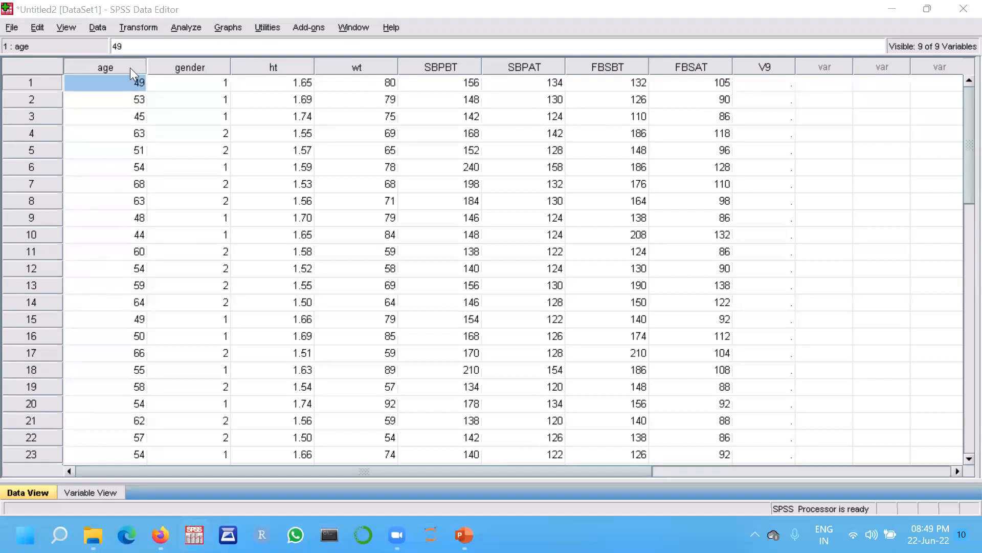
left_click(138, 28)
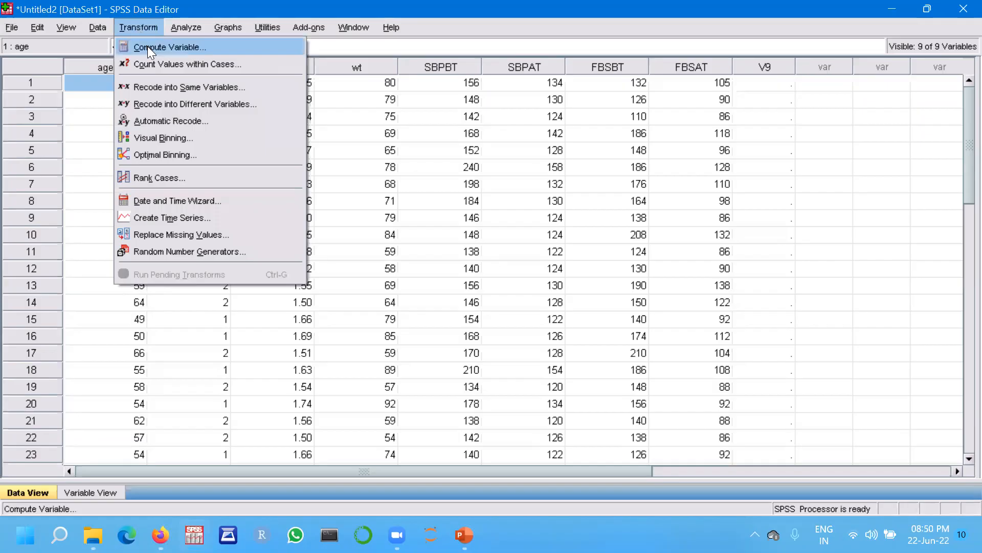
left_click(147, 46)
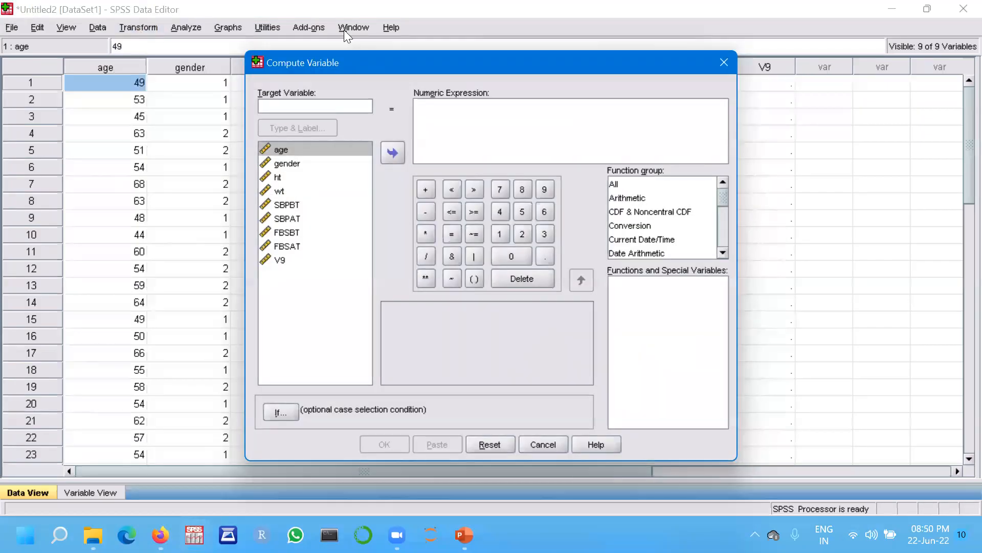
left_click(729, 67)
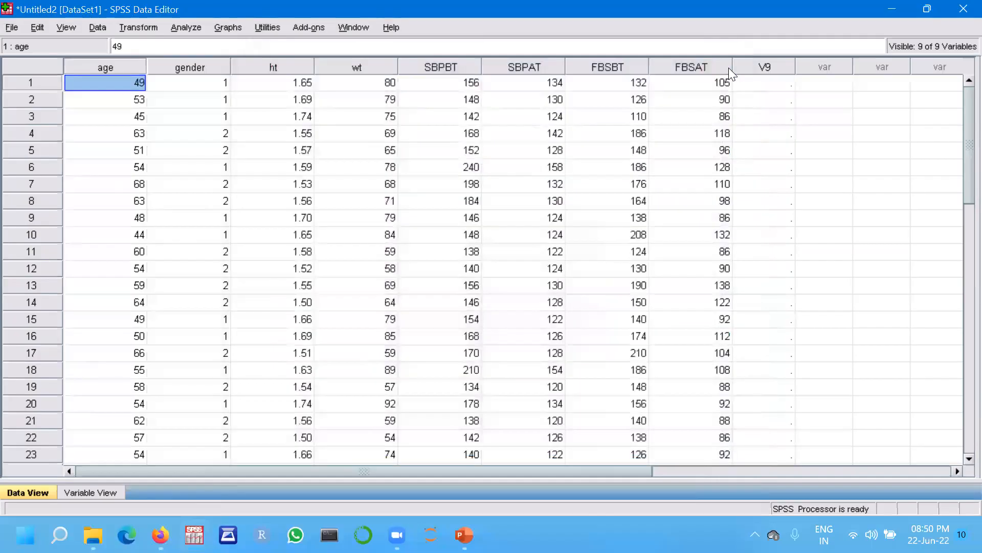
Start a Compute Variable with target variable htsq and give it the label 'height square'.
left_click(140, 26)
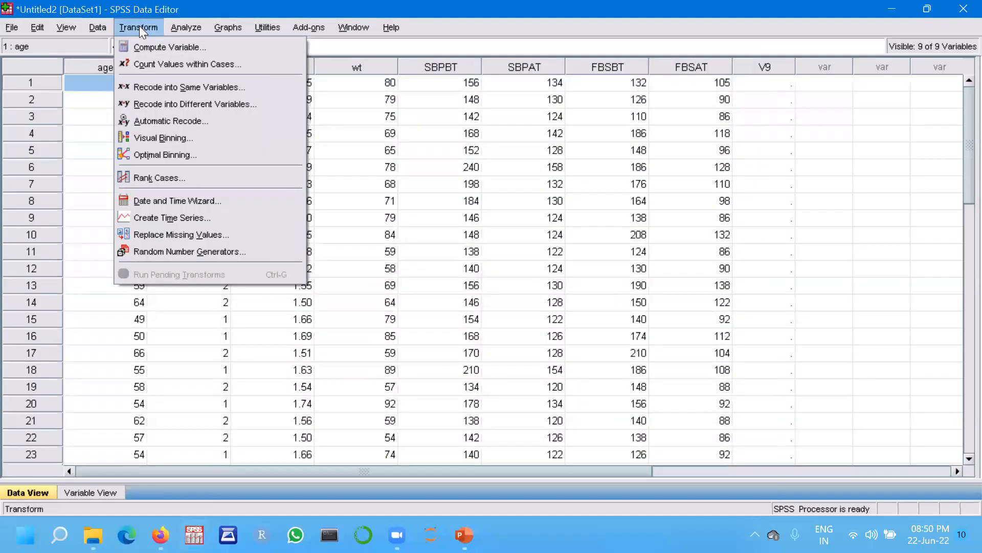
left_click(161, 49)
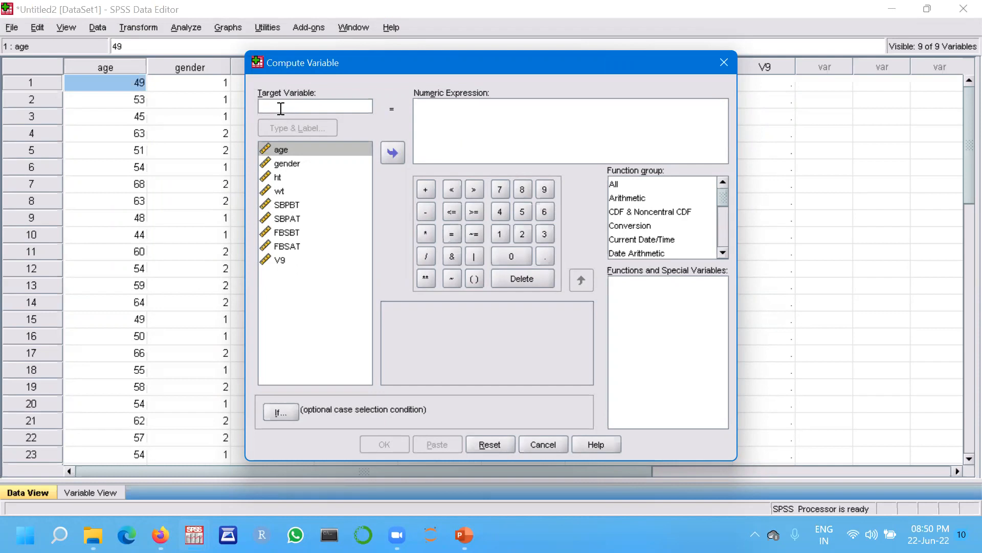
type("ht")
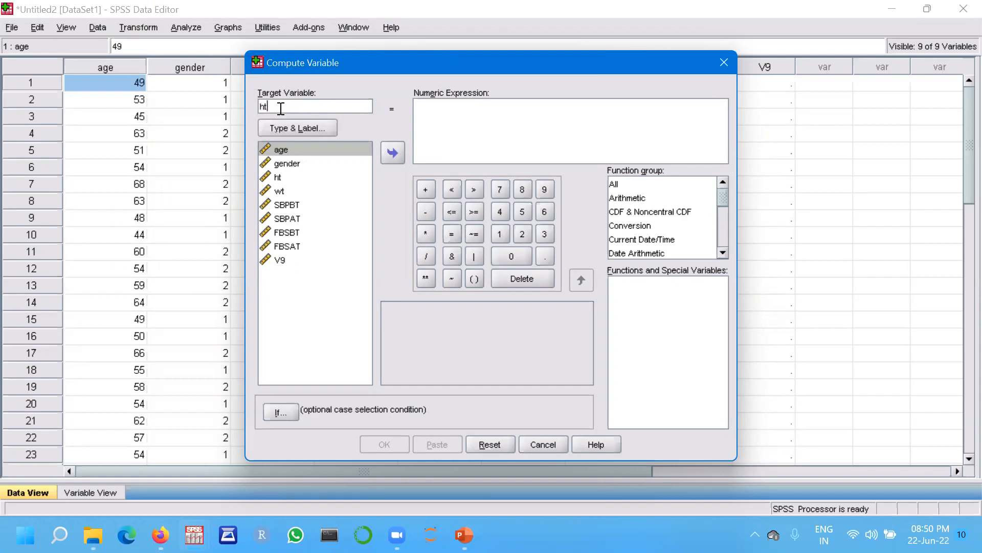
type("sq")
left_click(290, 128)
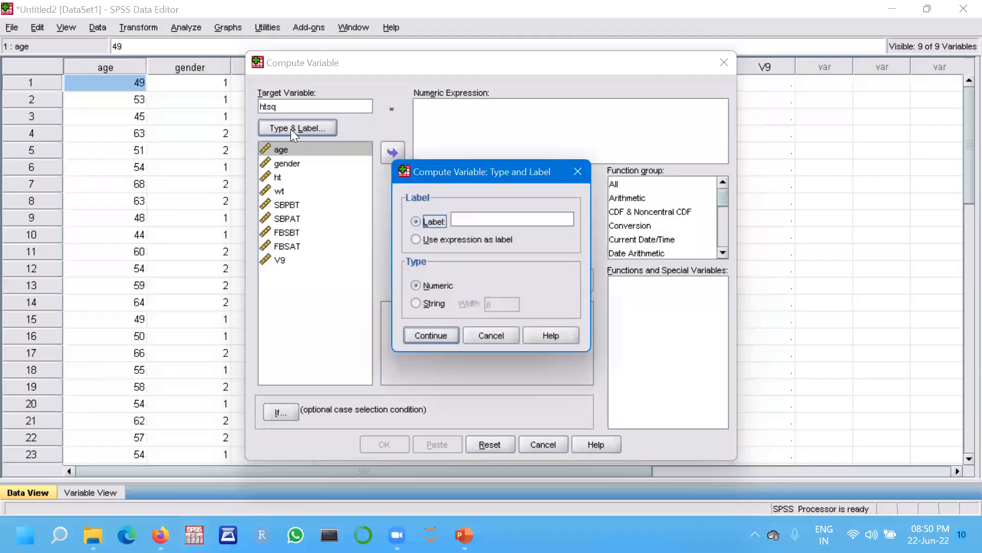
left_click(462, 220)
type("height square")
left_click(425, 336)
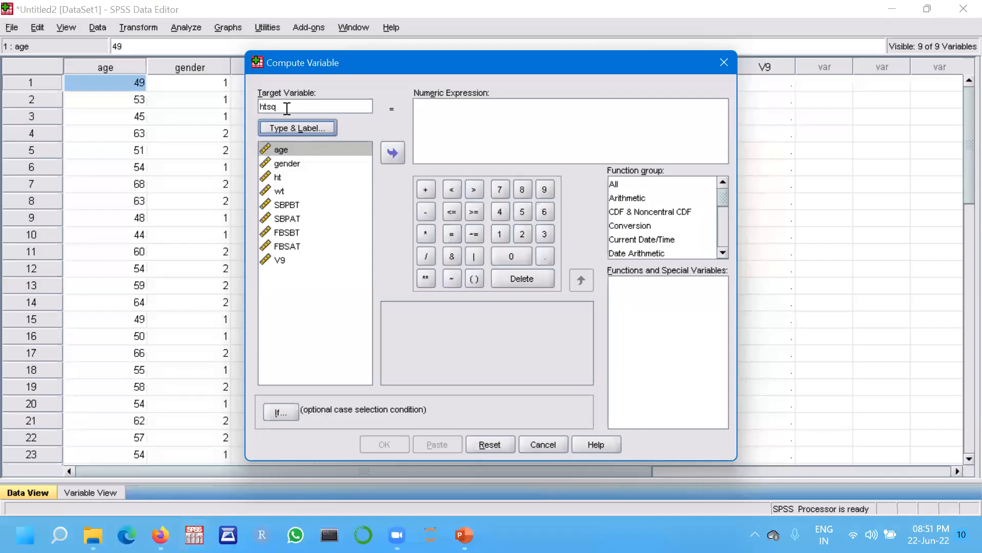
Set the numeric expression to ht * ht and run the computation.
left_click(276, 176)
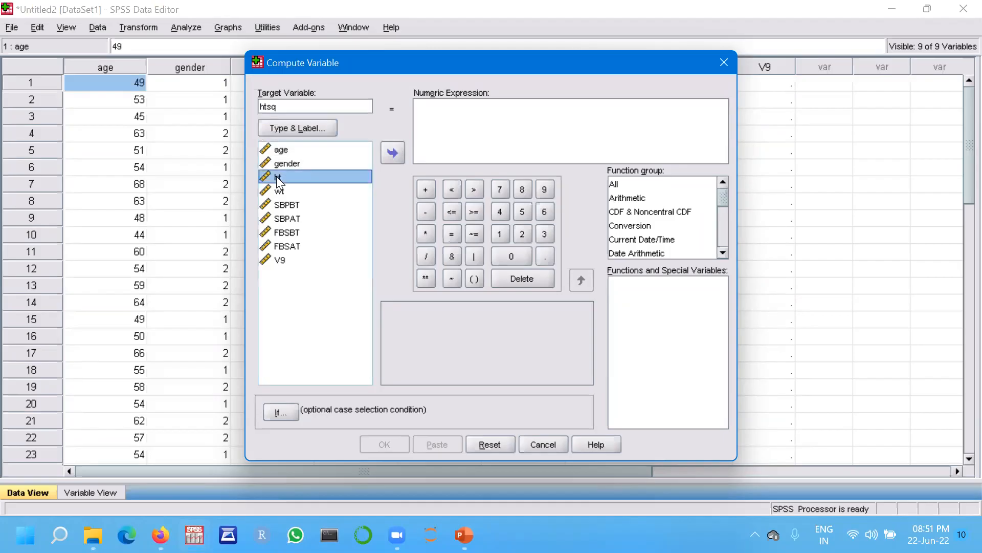
left_click(393, 152)
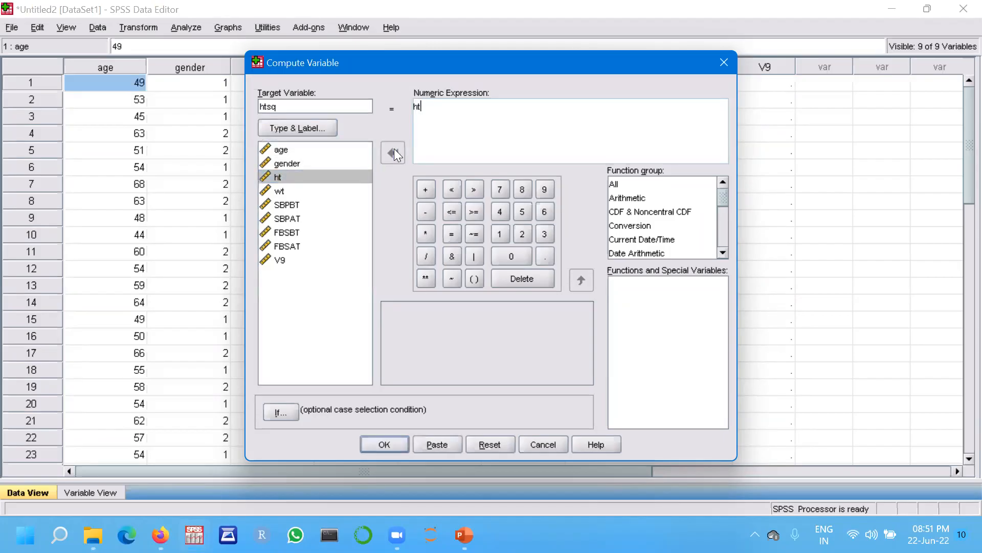
left_click(426, 234)
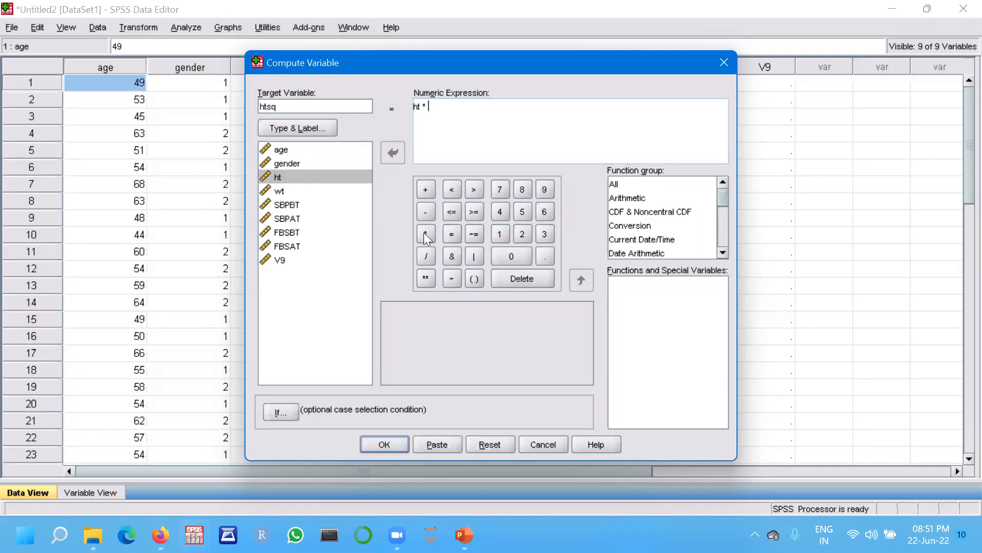
left_click(271, 180)
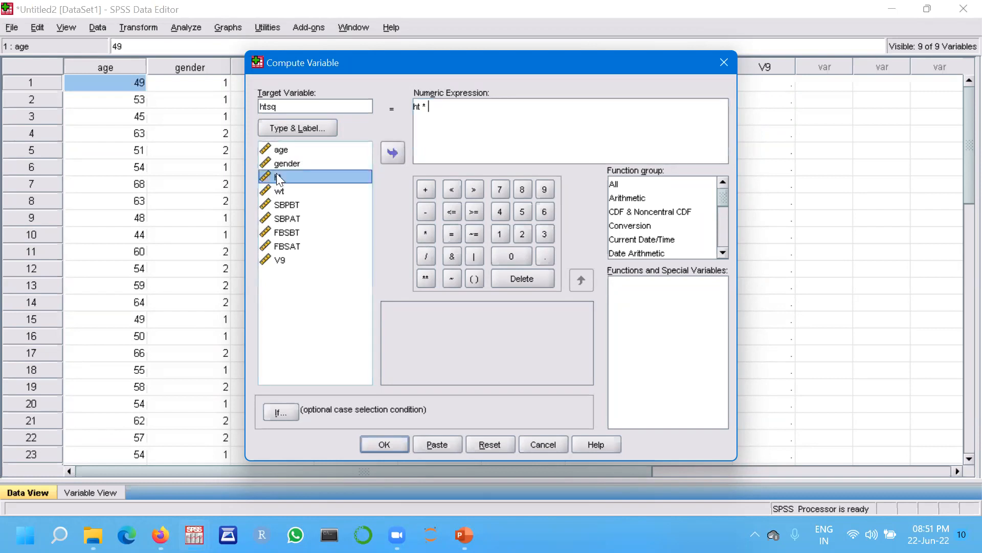
left_click(392, 153)
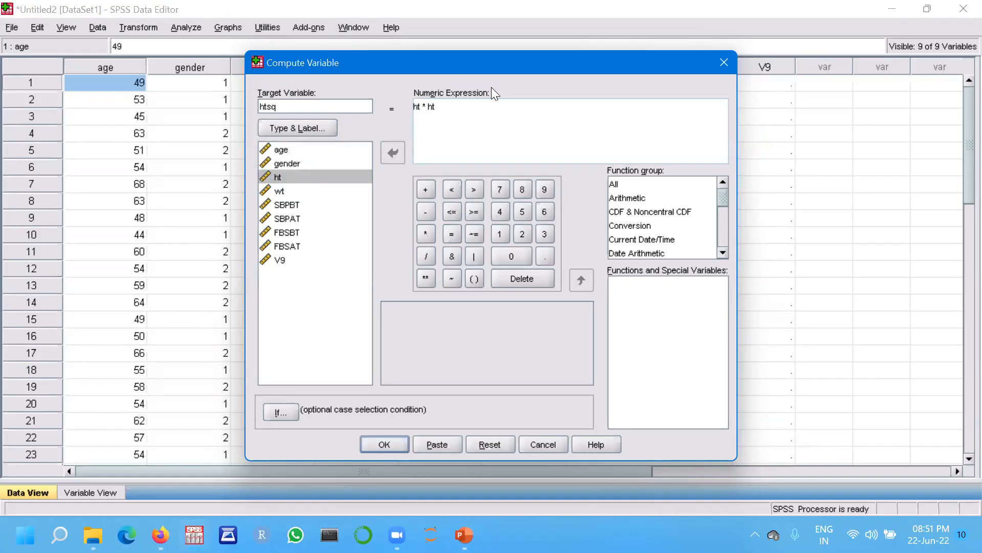
left_click(389, 441)
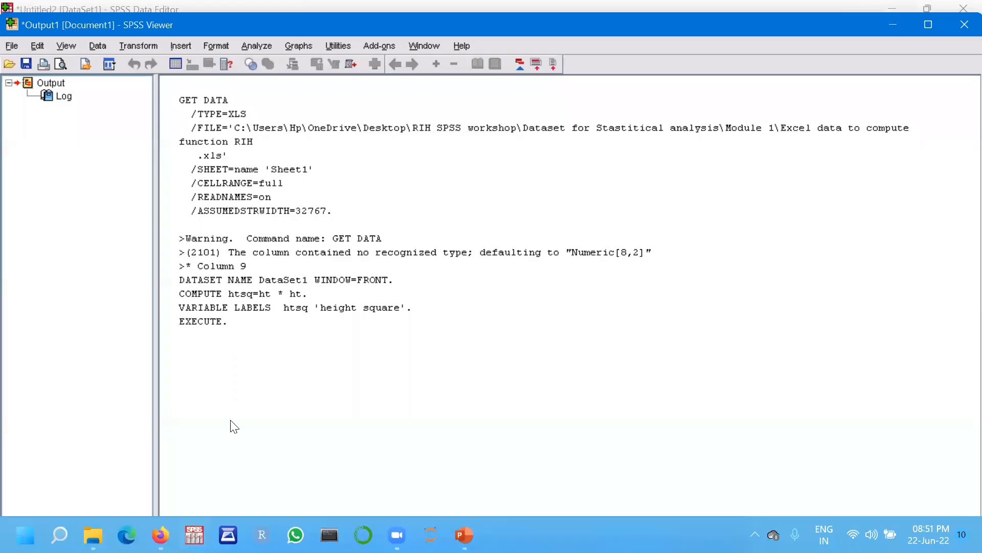
Return to the data editor window and inspect the new htsq column.
mouse_move(195, 535)
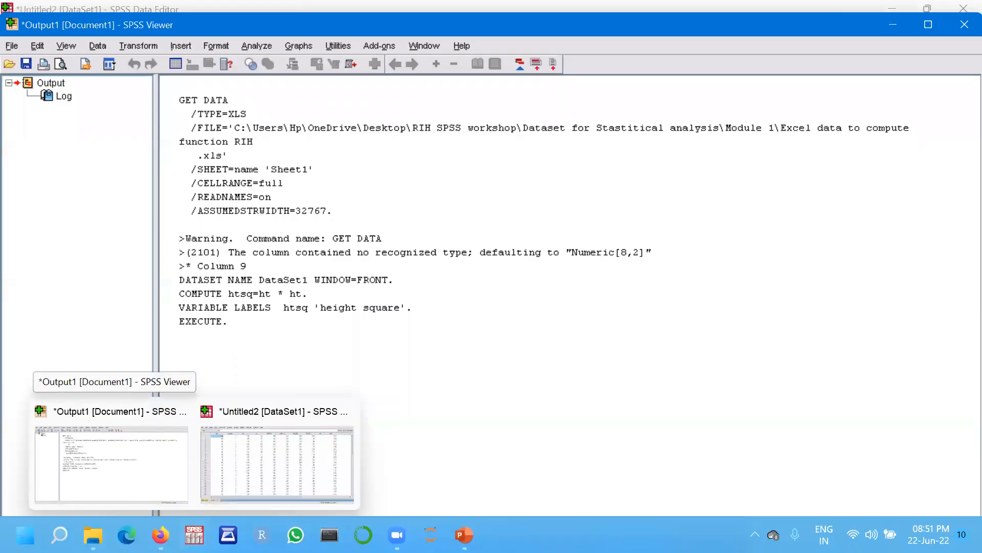
left_click(285, 468)
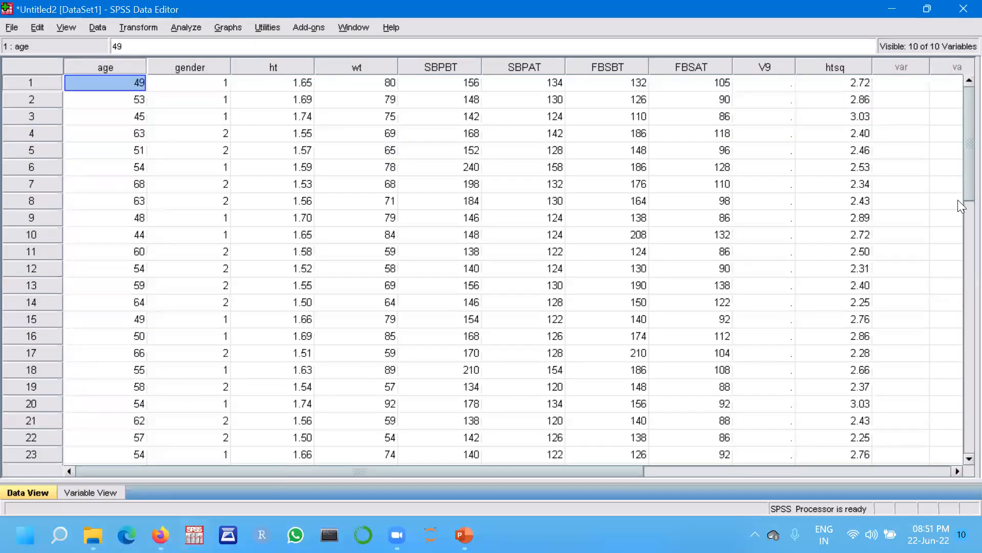
left_click(926, 163)
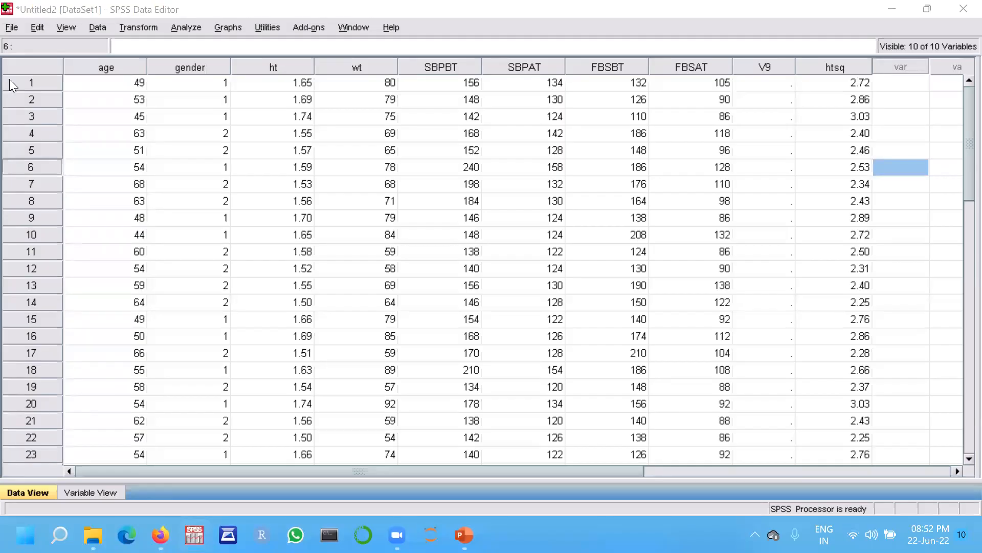
Open Compute Variable, reset it, and set target variable bmi with the label 'body mass index'.
left_click(138, 28)
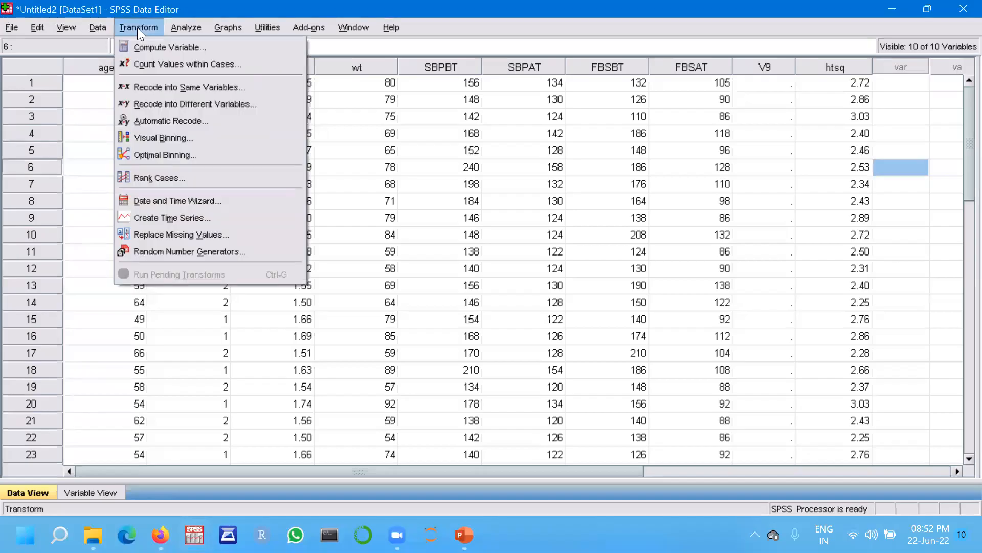
left_click(155, 46)
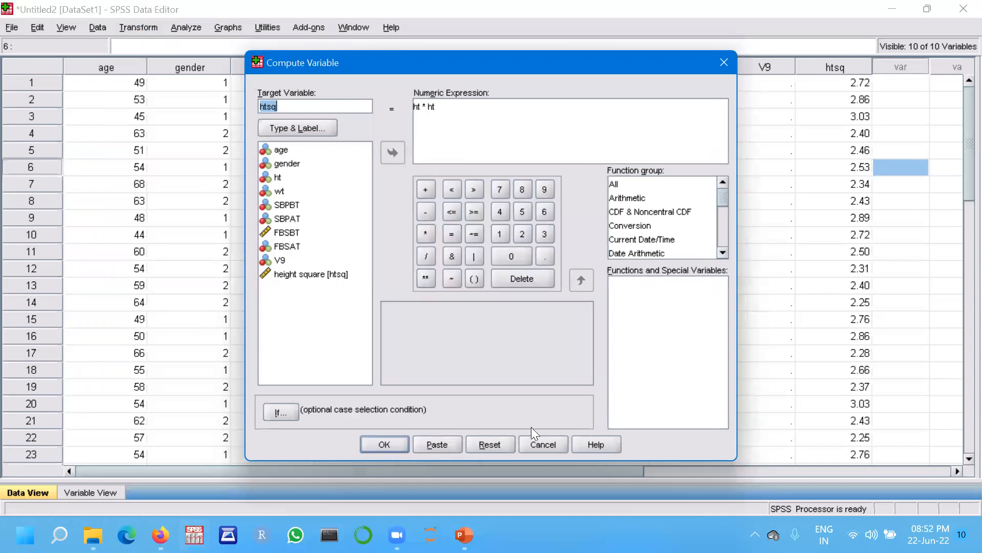
left_click(499, 443)
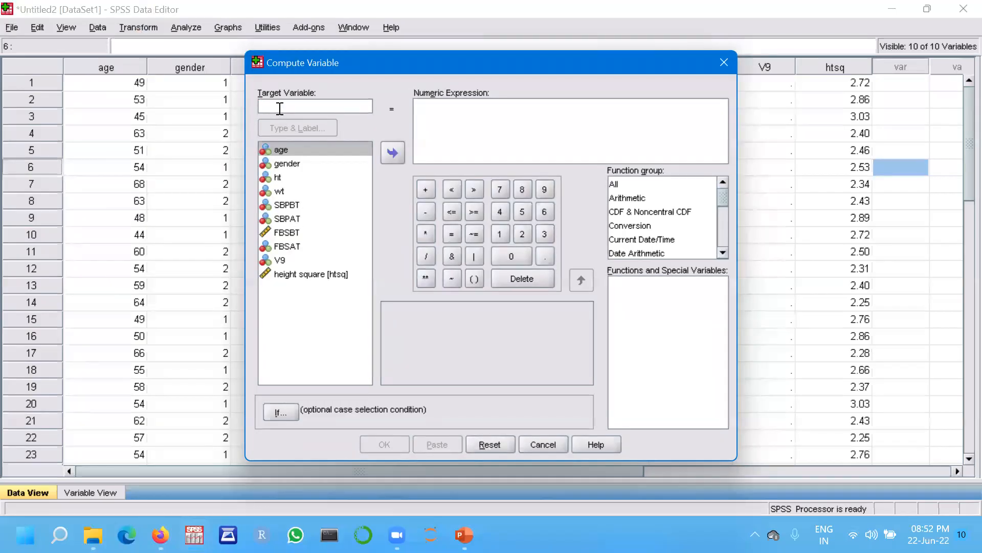
type("bmi")
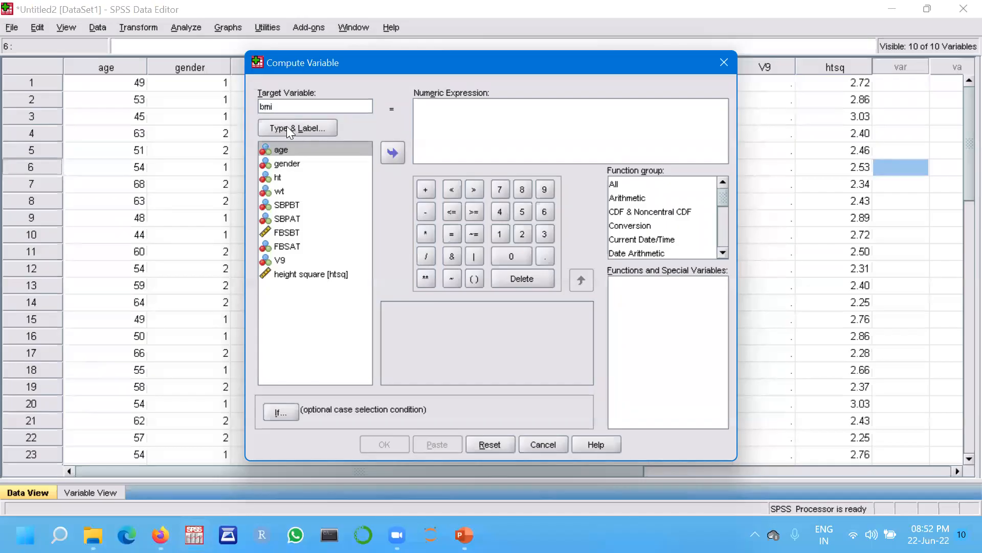
left_click(288, 129)
left_click(473, 217)
type("body")
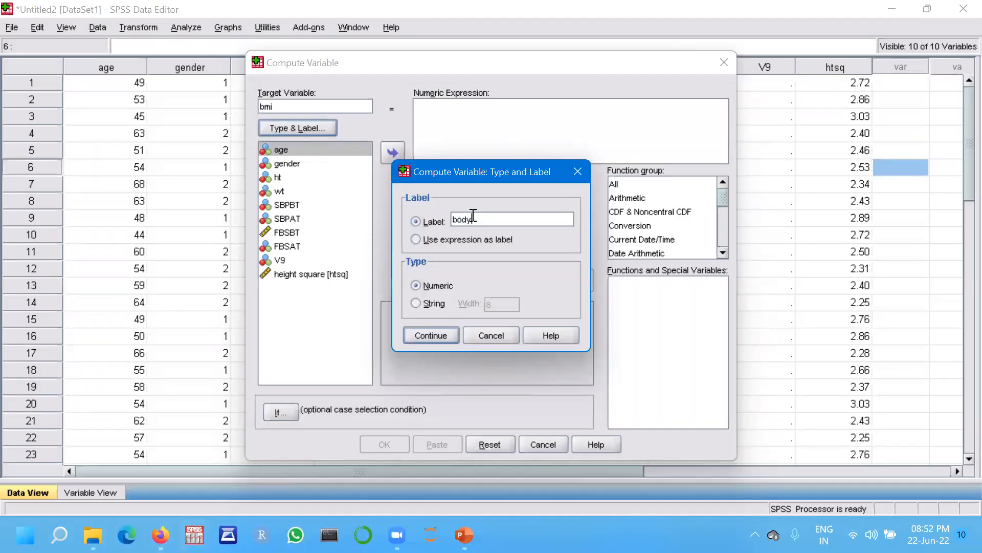
type(" mass index")
left_click(433, 336)
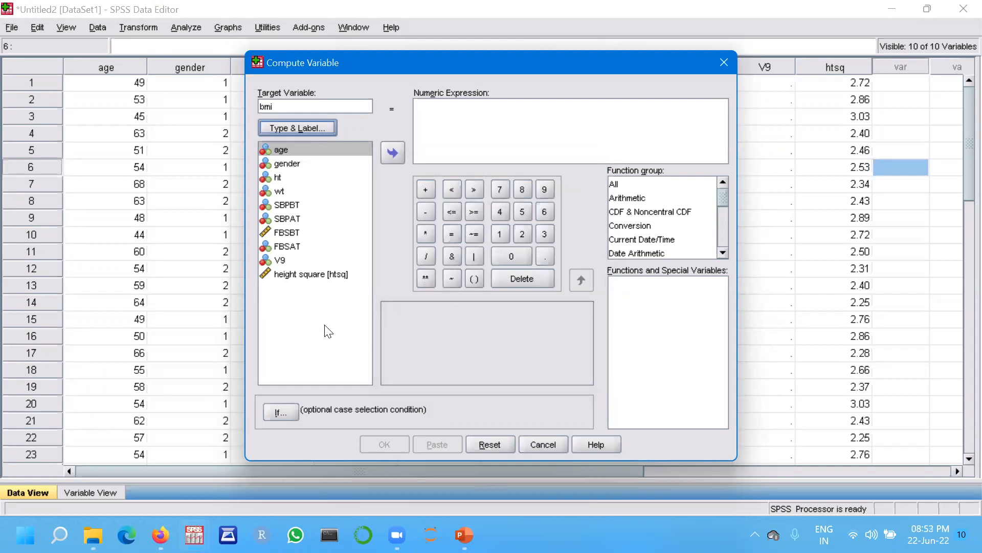
Set the numeric expression to wt / htsq and run the computation.
left_click(277, 192)
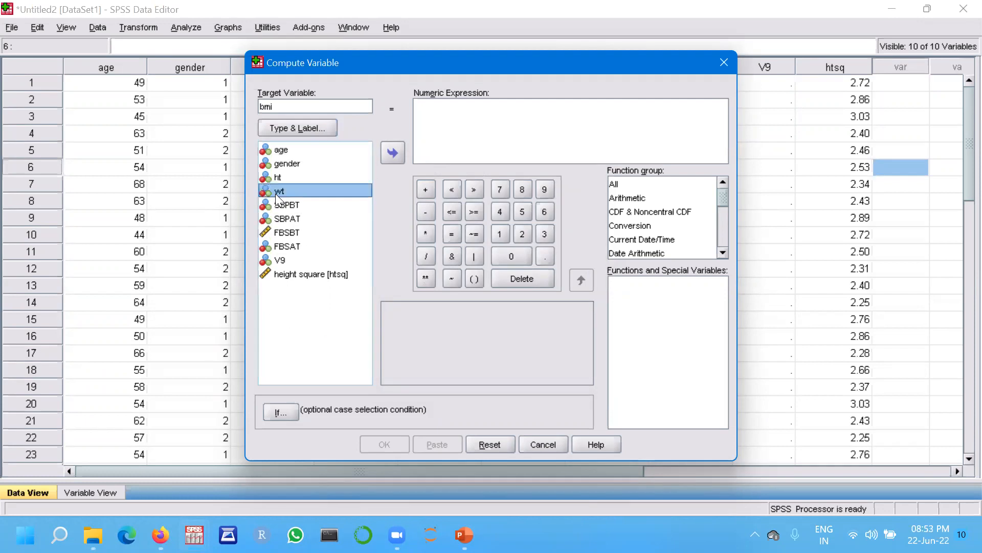
left_click(393, 153)
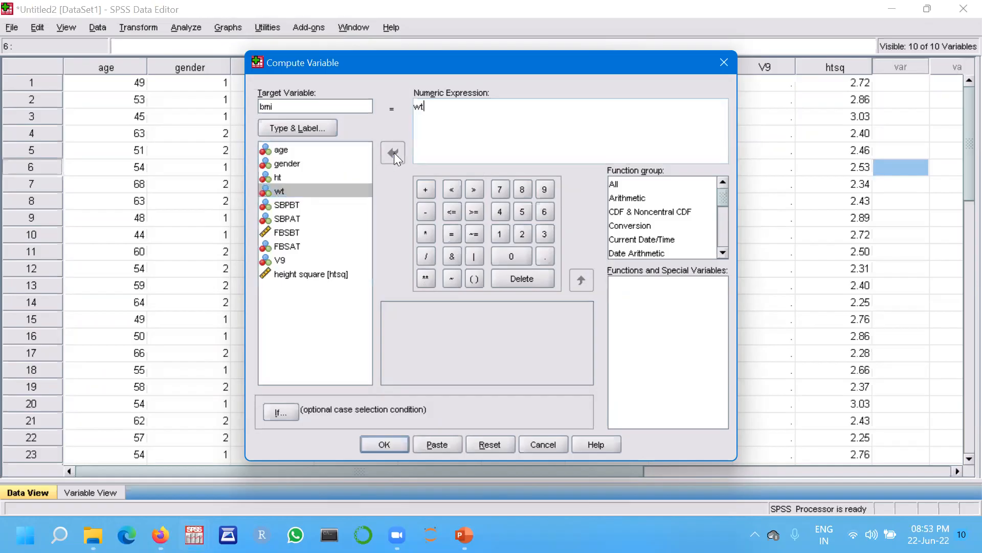
left_click(426, 255)
left_click(308, 275)
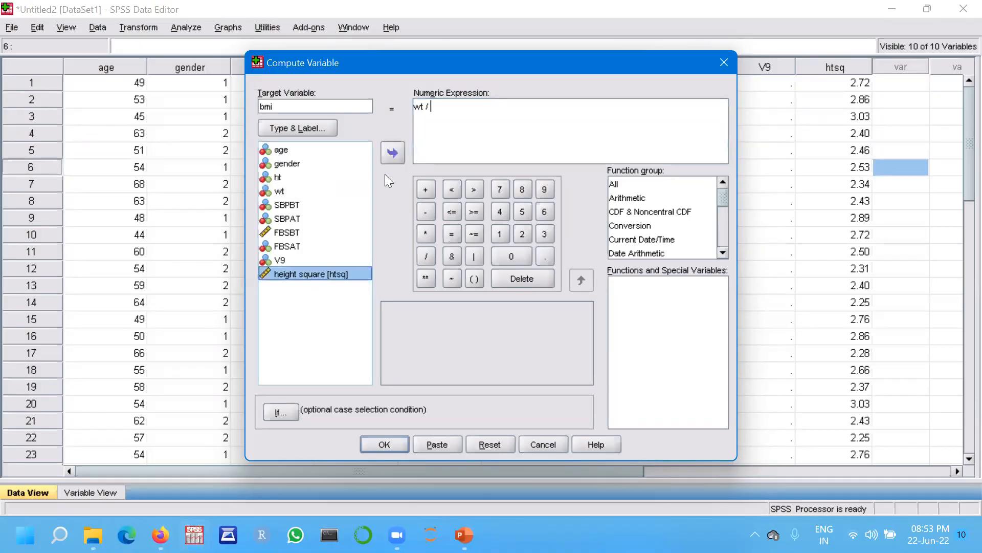
left_click(393, 152)
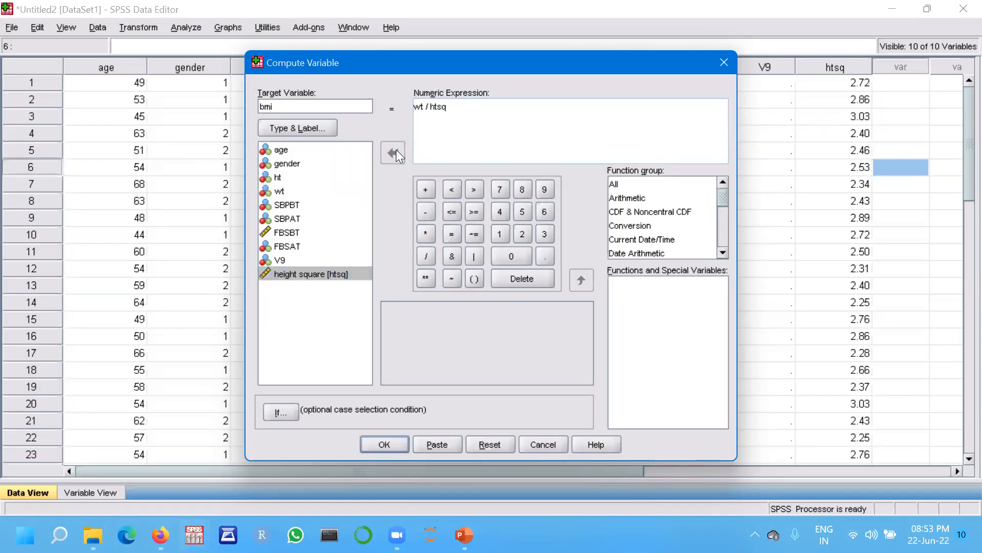
left_click(398, 446)
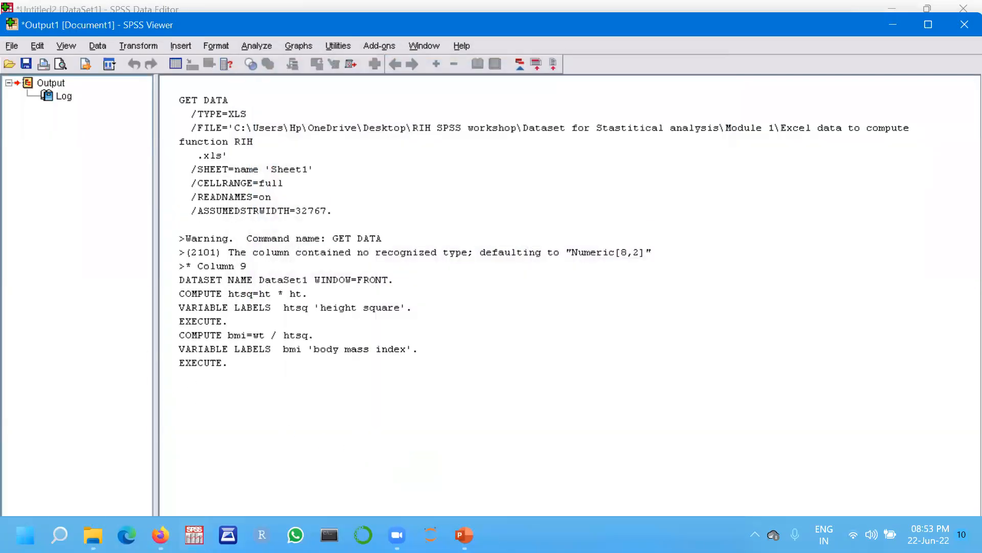
Return to the data editor window and inspect the new bmi column.
mouse_move(195, 536)
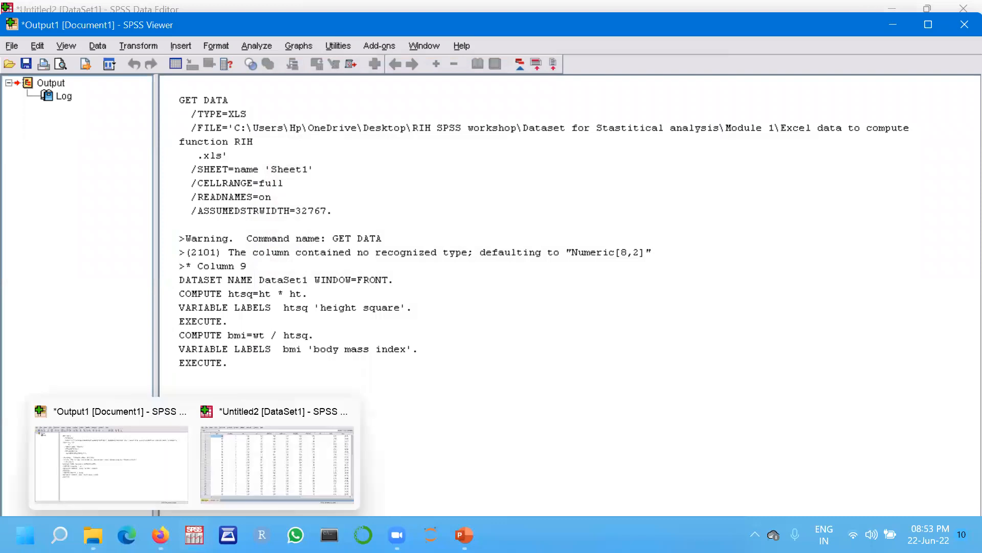
left_click(256, 466)
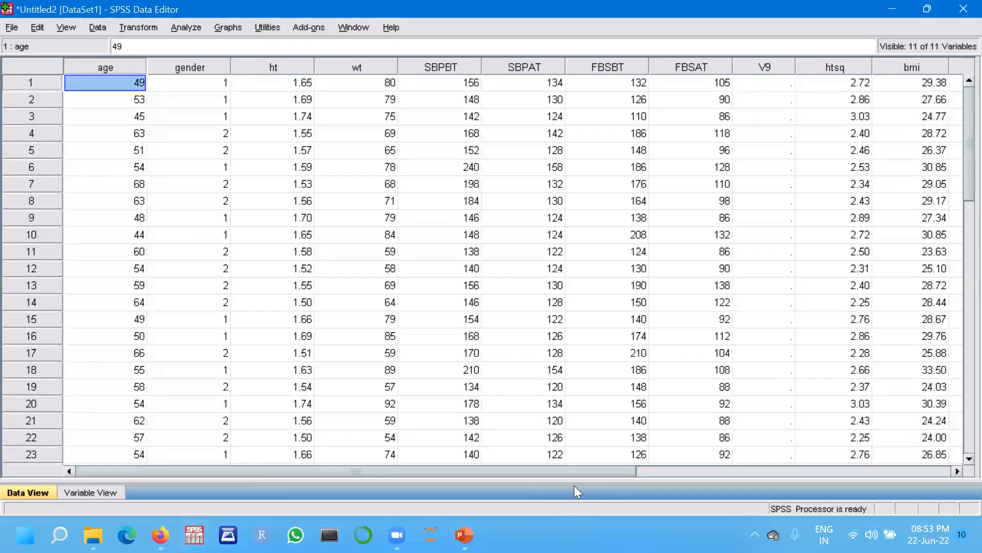
left_click_drag(573, 473, 723, 446)
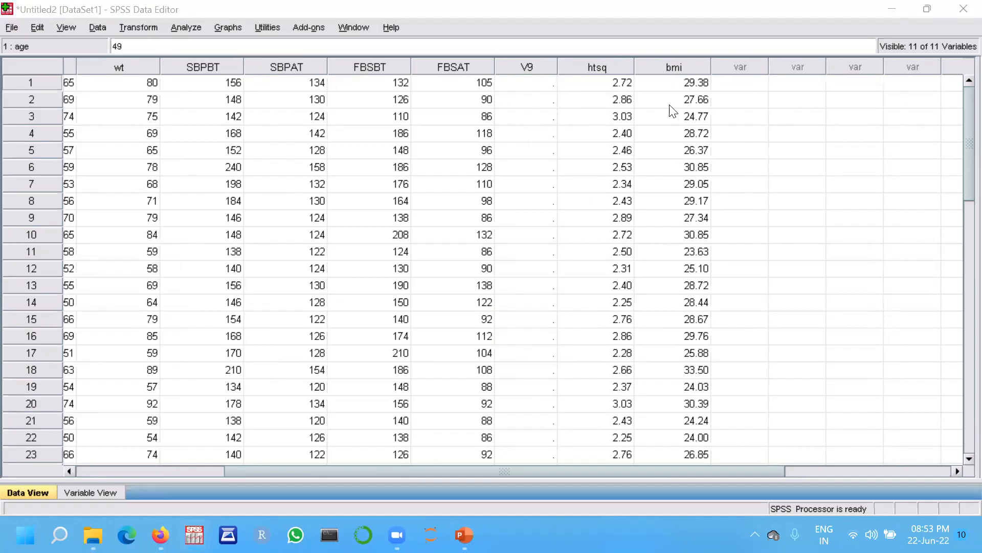
left_click_drag(676, 470, 634, 471)
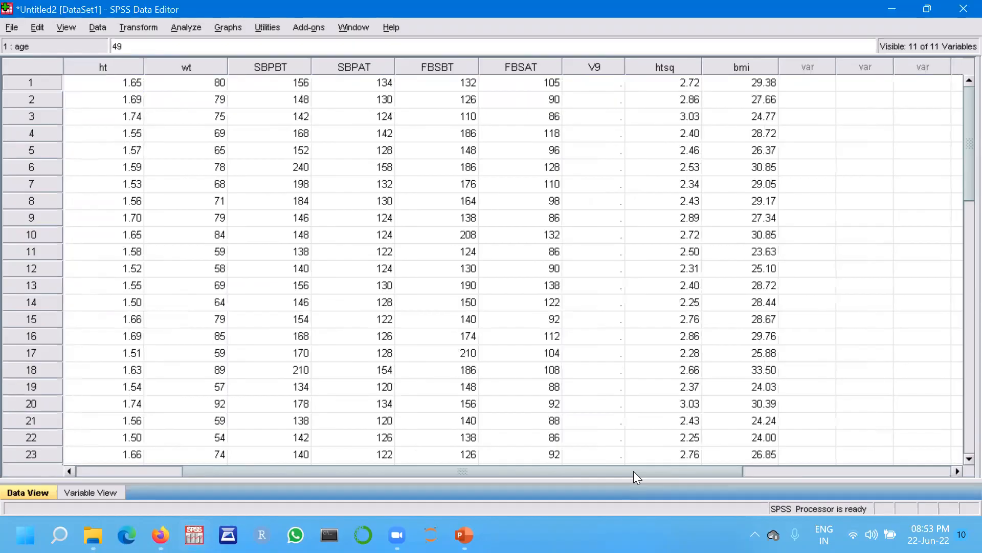
left_click_drag(626, 471, 519, 472)
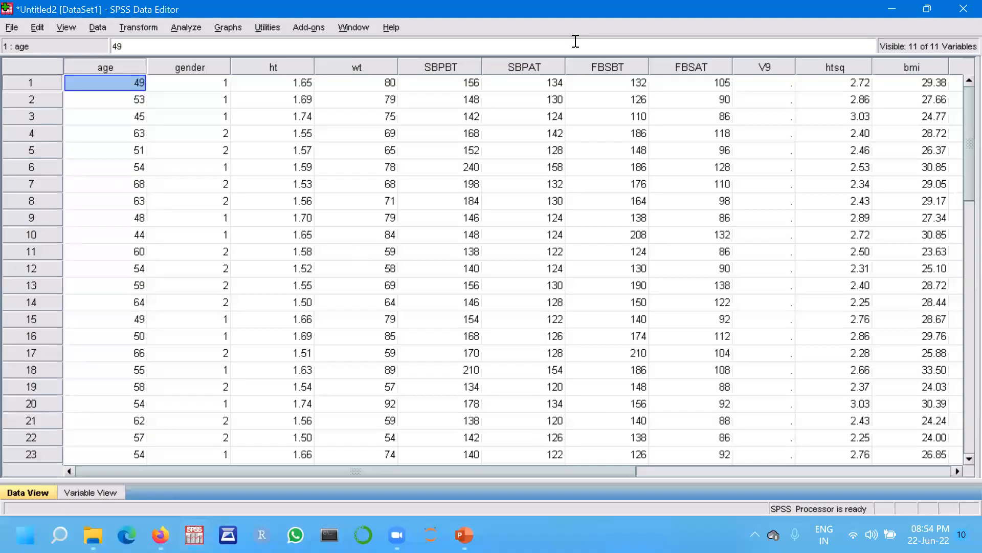
Close the data editor and save the dataset as new before exiting.
left_click(961, 13)
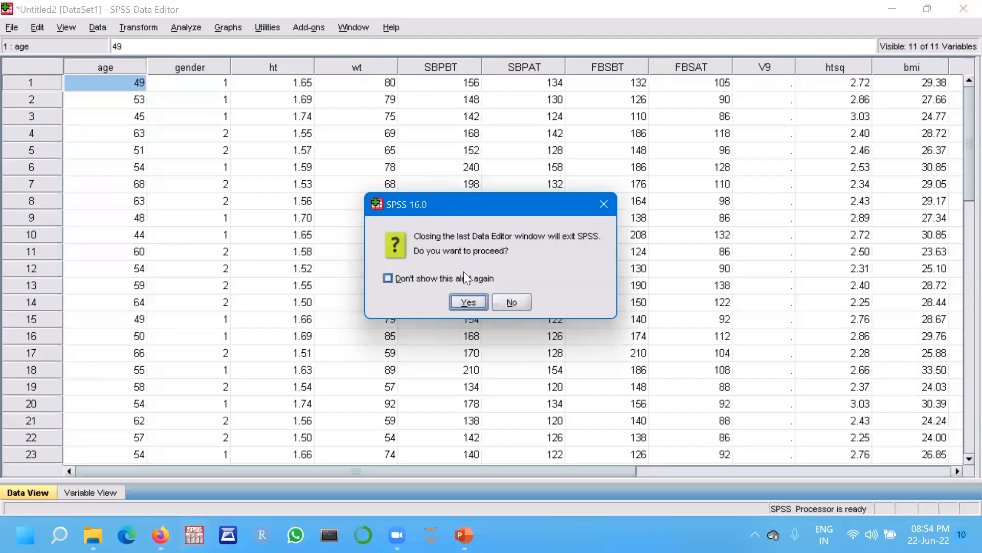
left_click(468, 302)
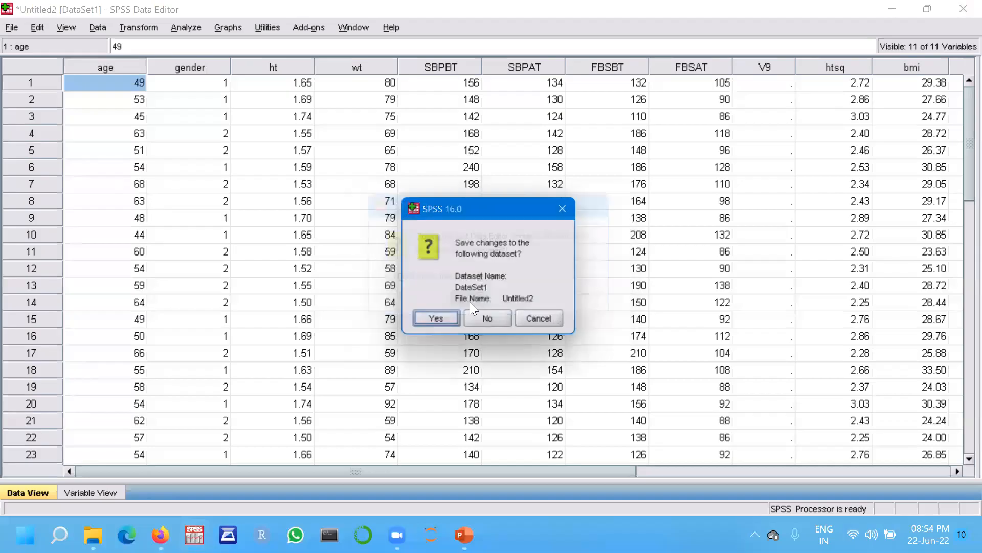
left_click(437, 322)
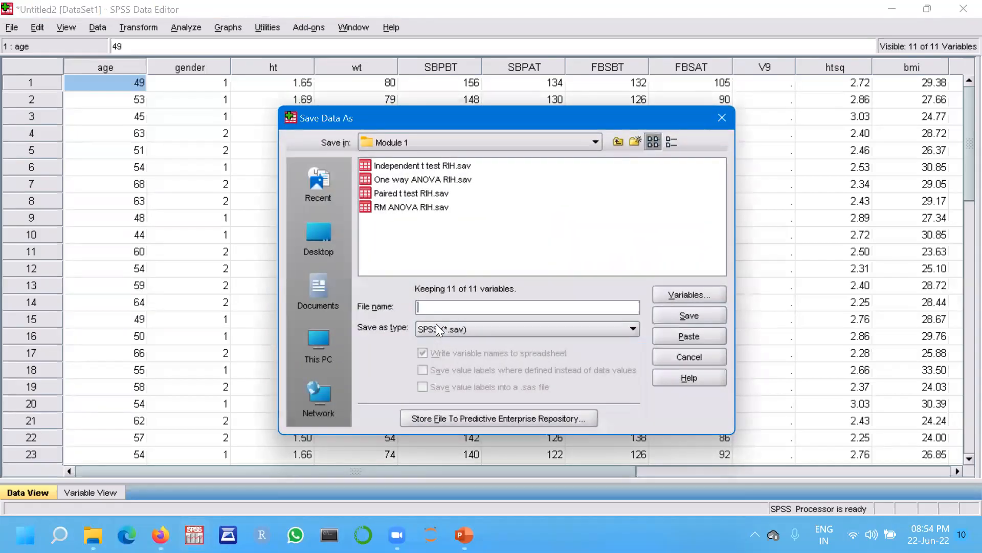
type("new")
left_click(684, 314)
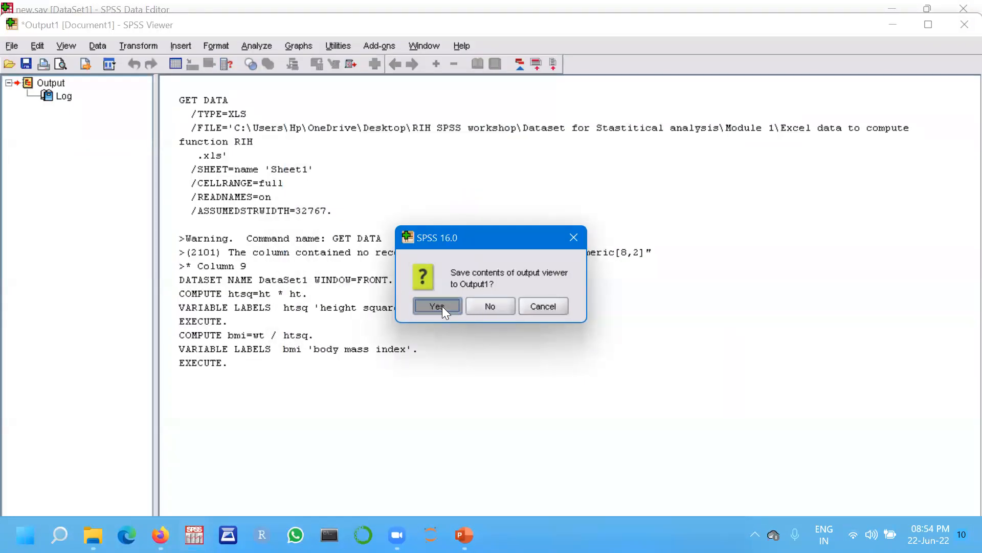
Close the output viewer without saving its contents.
left_click(438, 306)
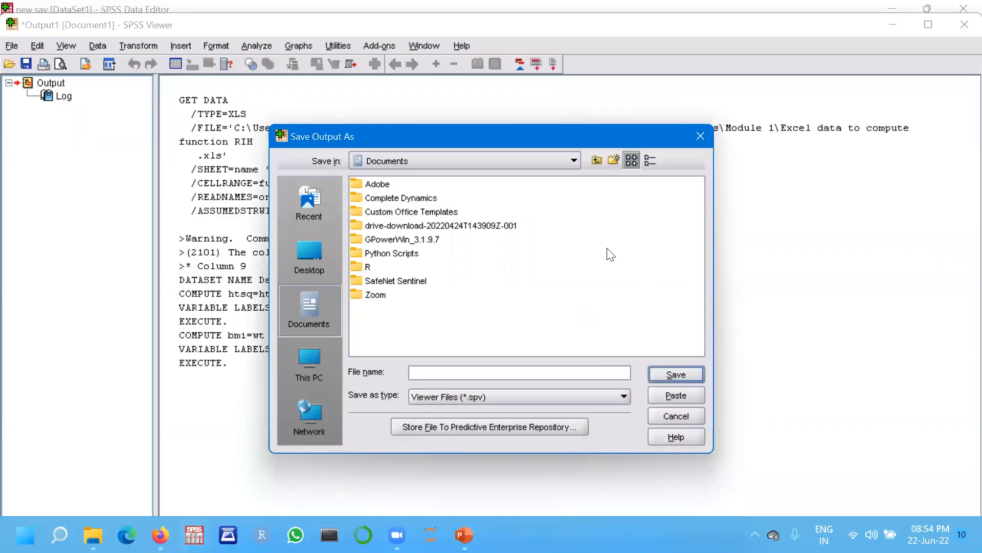
left_click(701, 137)
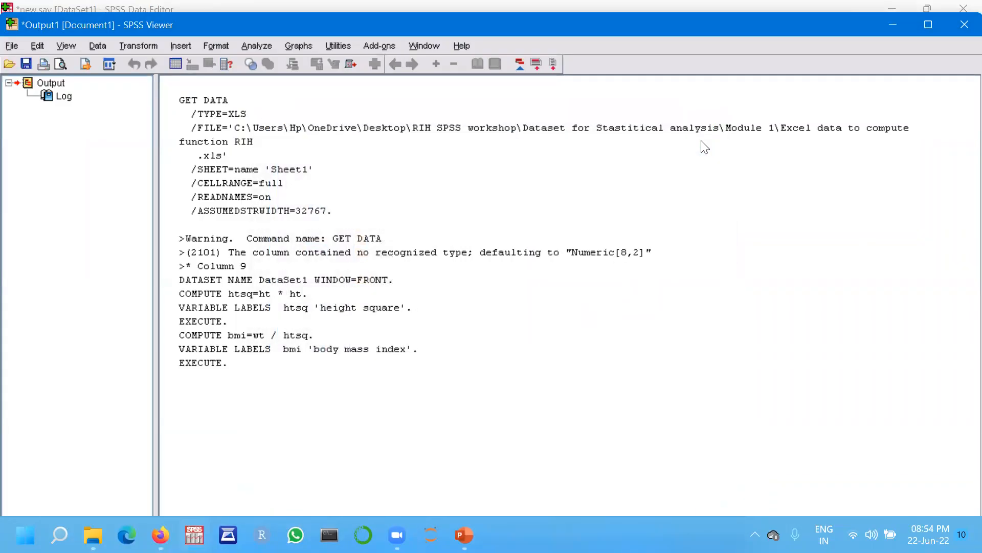
left_click(962, 25)
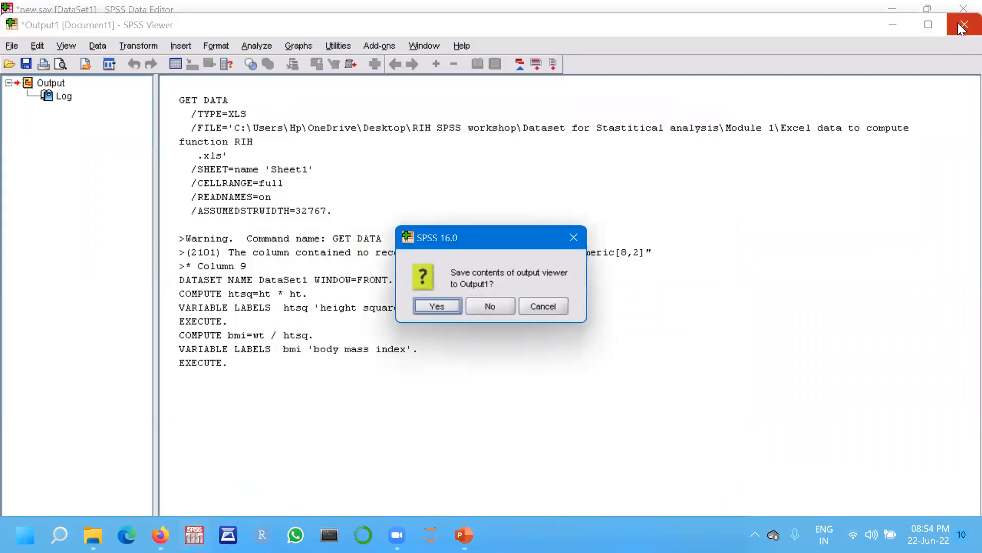
left_click(484, 305)
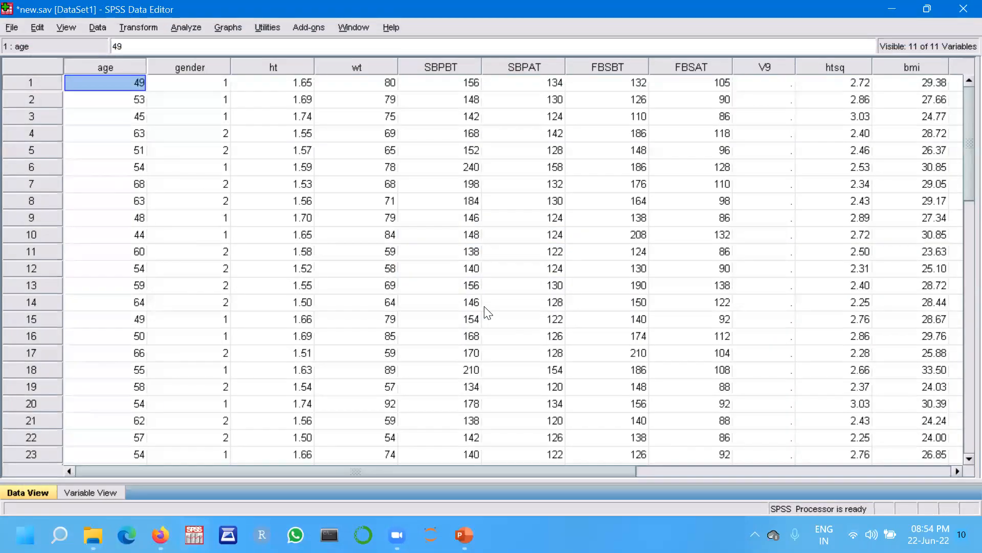
Exit SPSS without saving further changes and open slide 32 in the PowerPoint presentation.
left_click(964, 9)
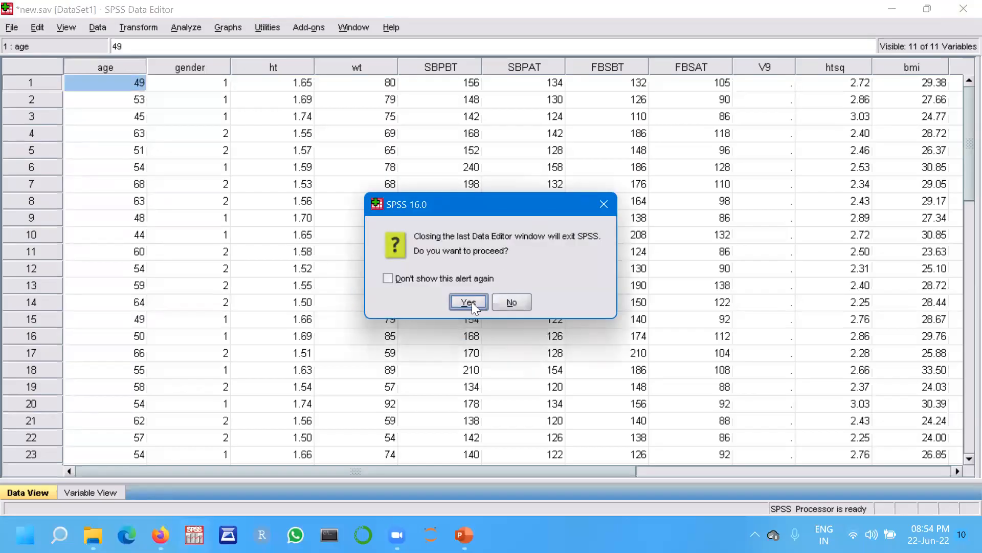
left_click(469, 302)
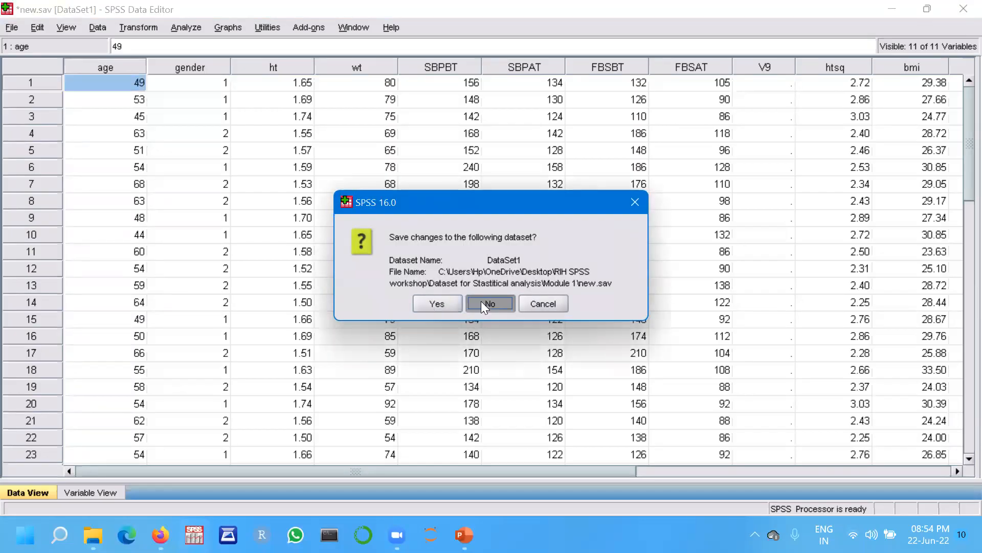
left_click(482, 304)
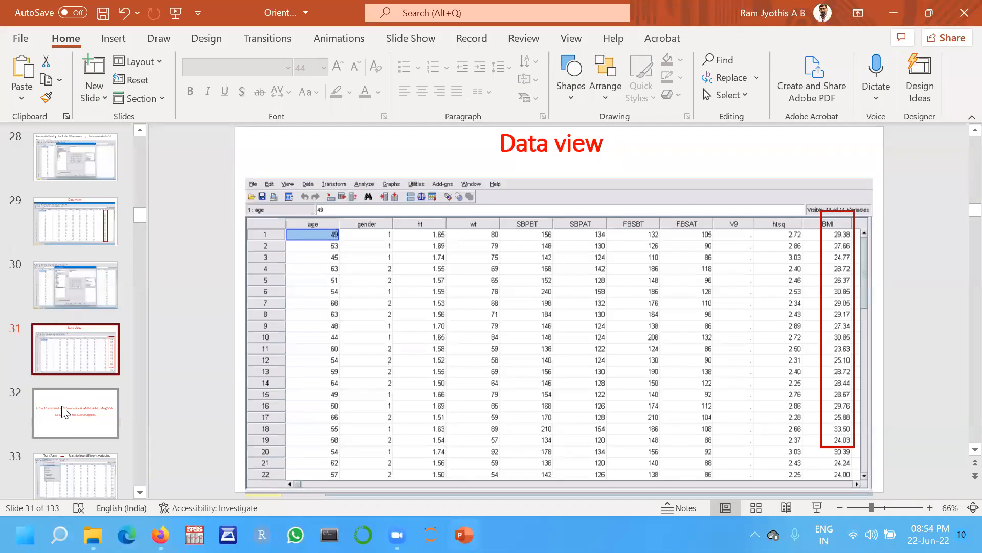
left_click(75, 399)
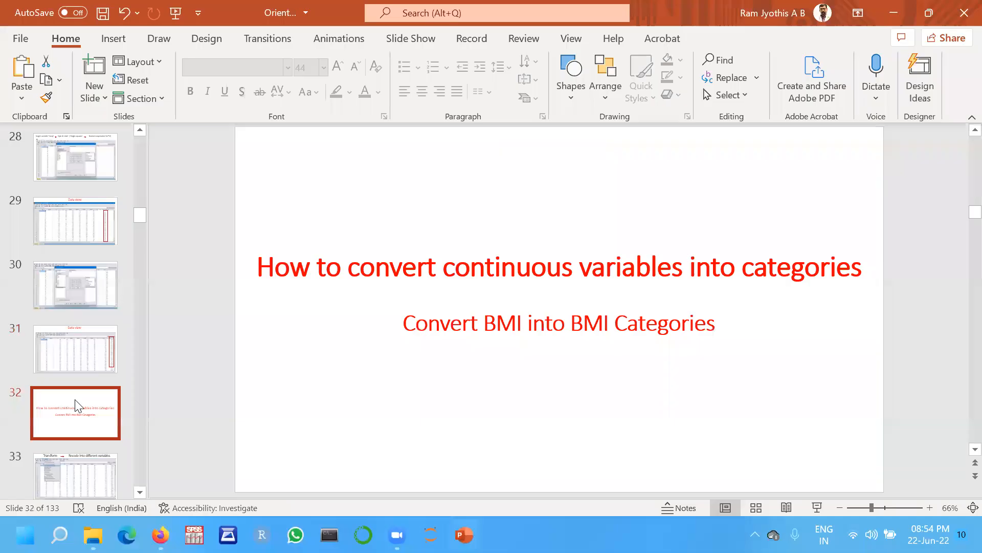
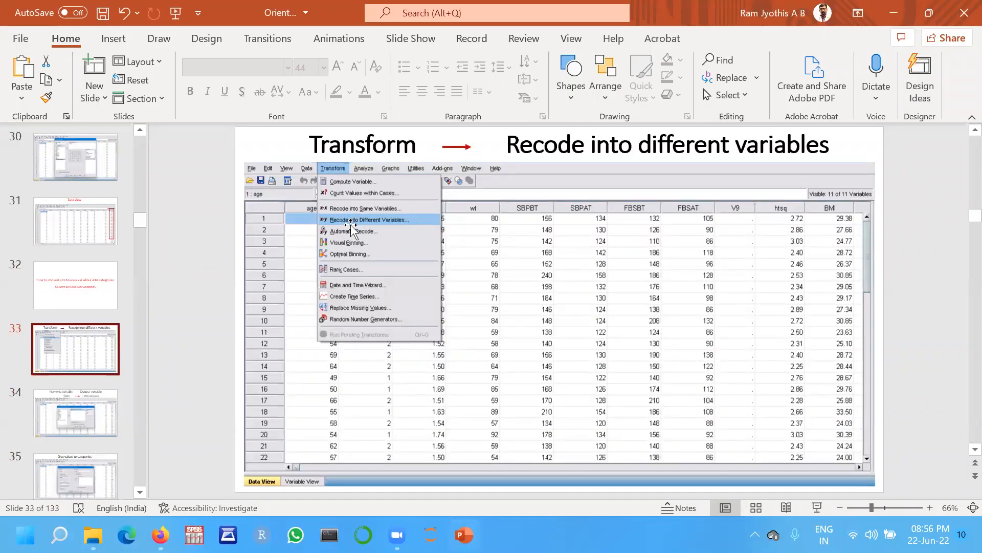
Page through the presentation slides on recoding BMI into categories and giving values to categories.
left_click(58, 419)
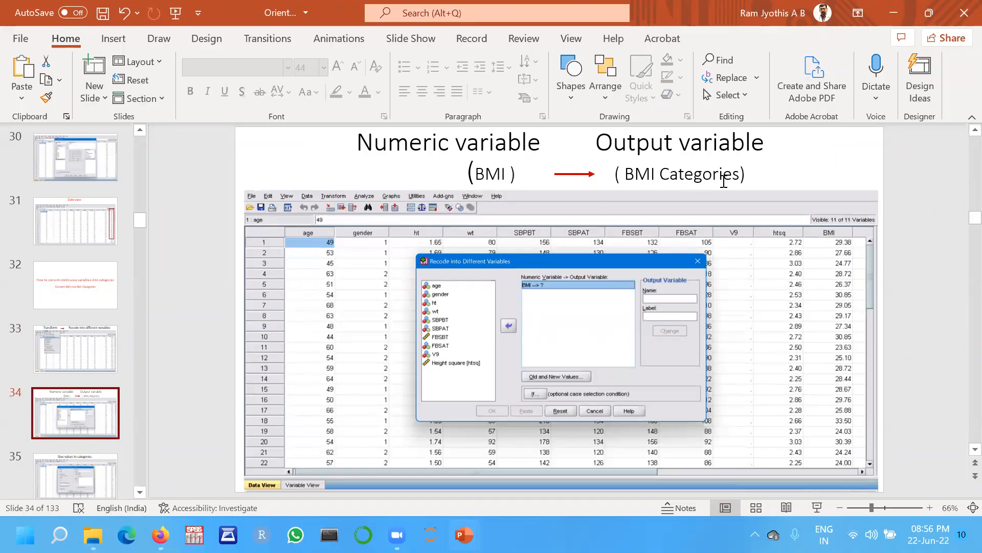
left_click(93, 475)
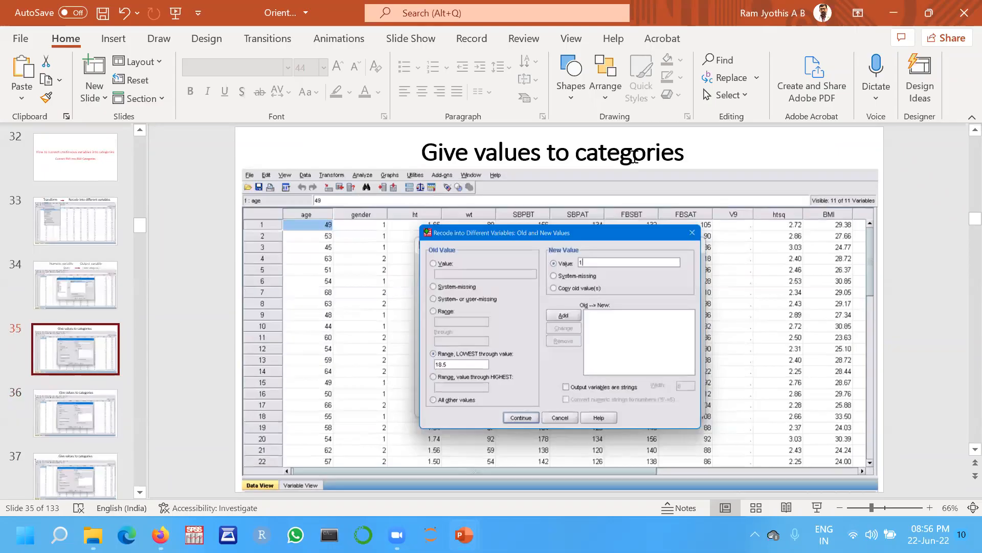
left_click(87, 407)
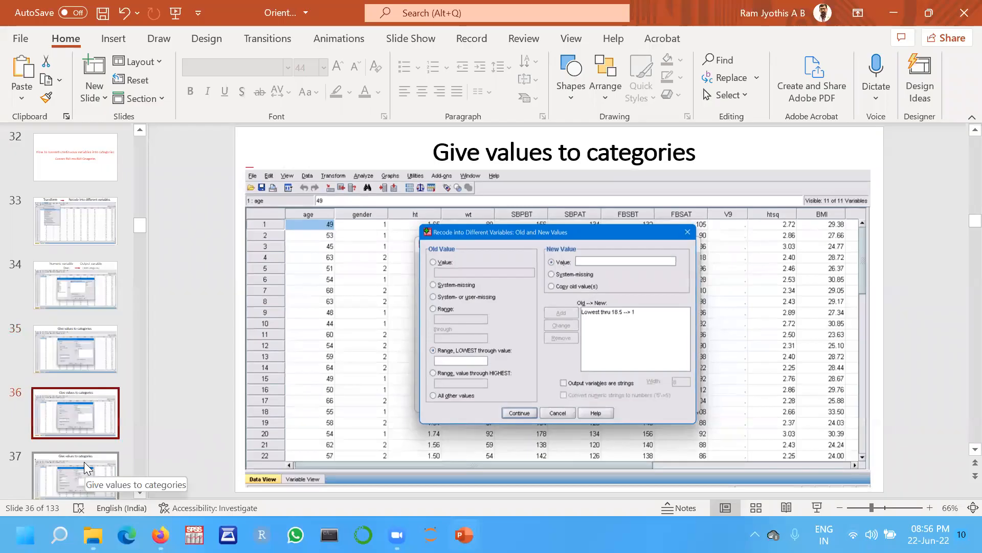
left_click(83, 462)
left_click(78, 421)
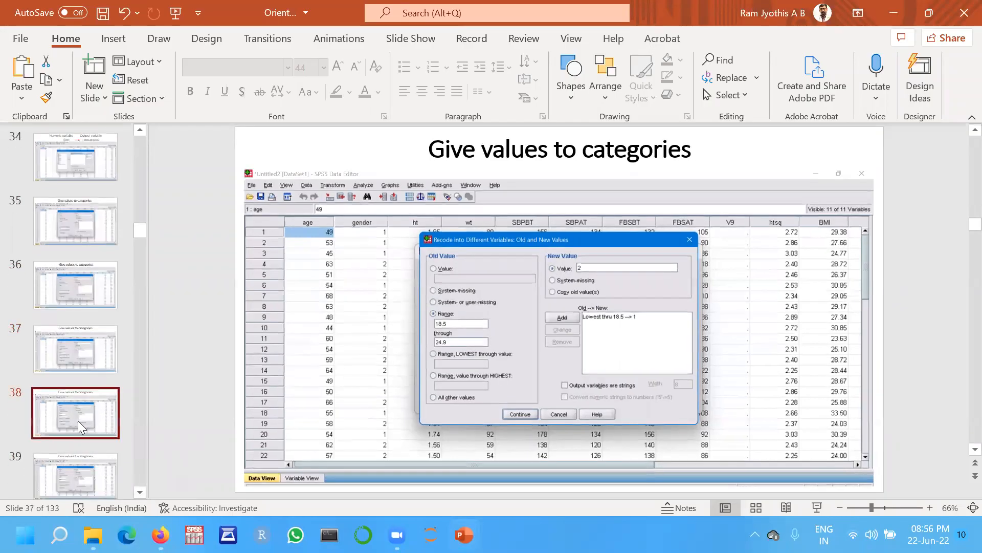
left_click(79, 461)
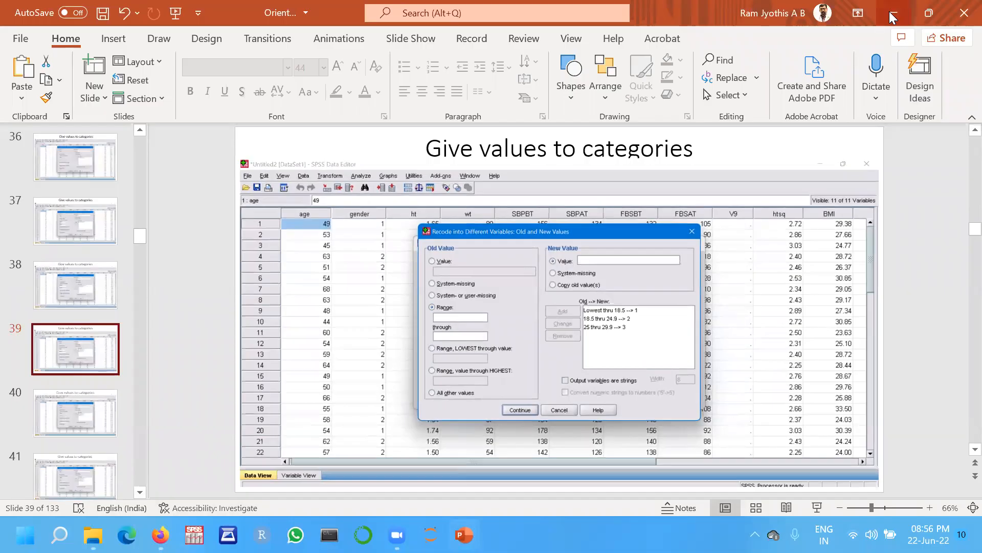
Open the saved SPSS data file new from the Module 1 dataset folder.
left_click(92, 535)
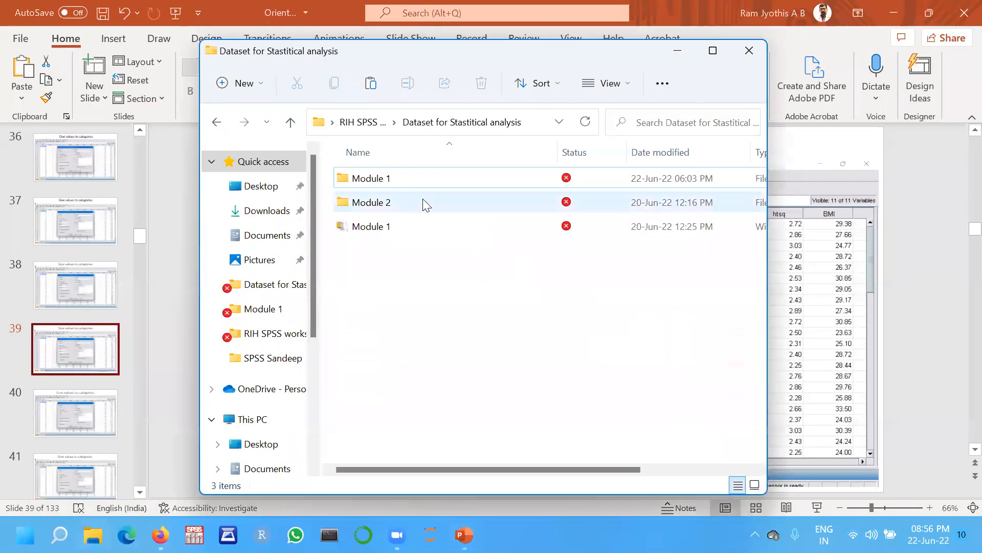
left_click(388, 178)
double_click(388, 178)
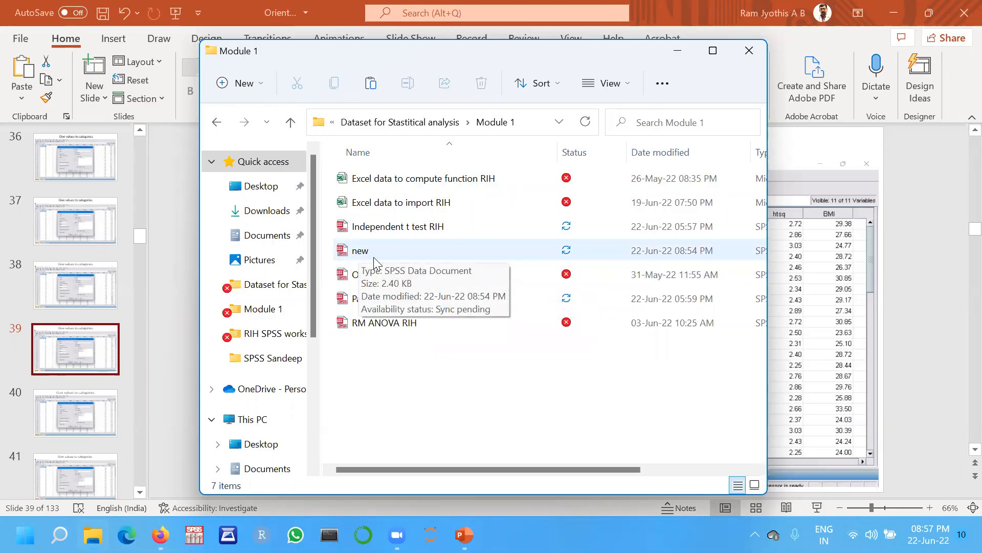
left_click(360, 251)
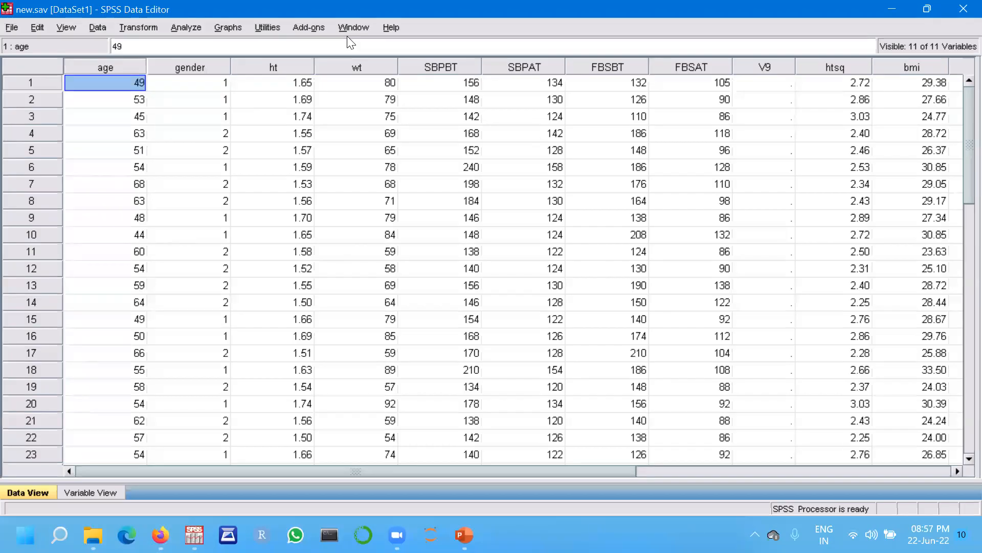
Inspect the variable definitions in Variable View and return to Data View.
left_click(473, 78)
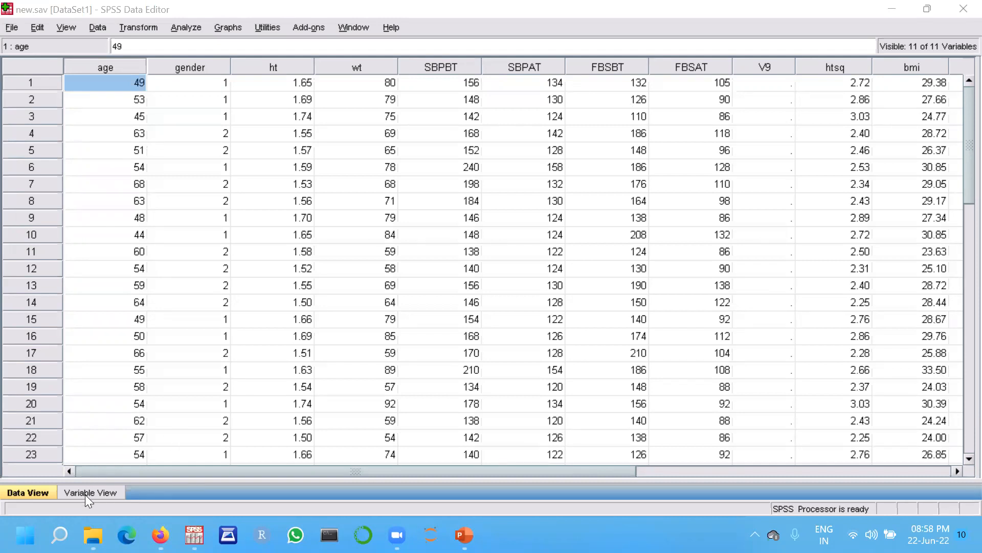
left_click(103, 491)
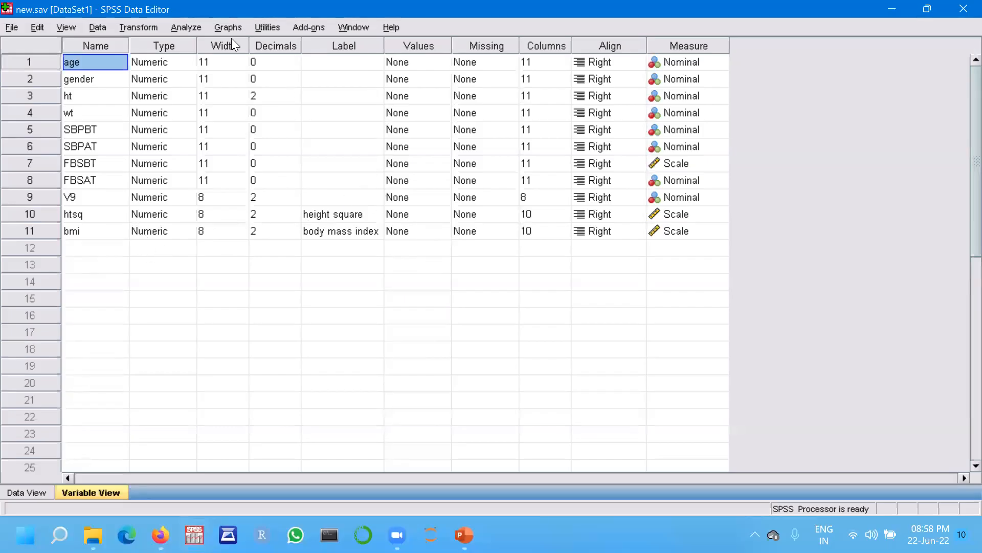
left_click(29, 488)
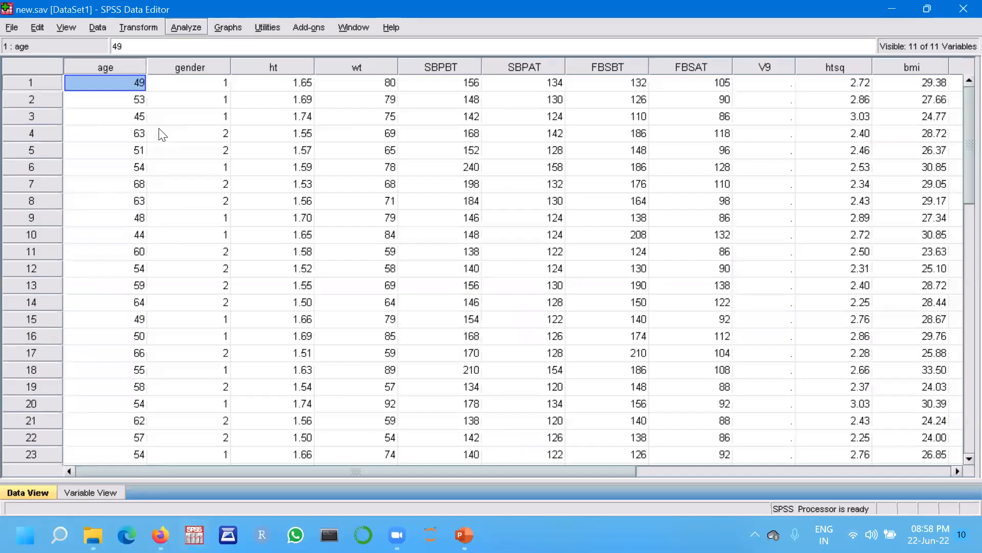
Start Recode into Different Variables and move body mass index into the input variable list.
left_click(137, 27)
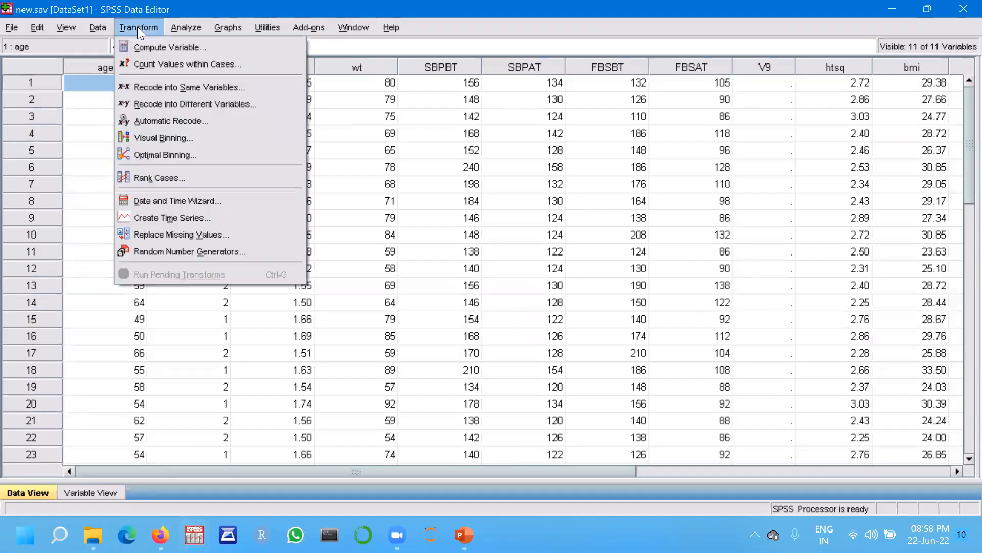
key("Right")
key("Right")
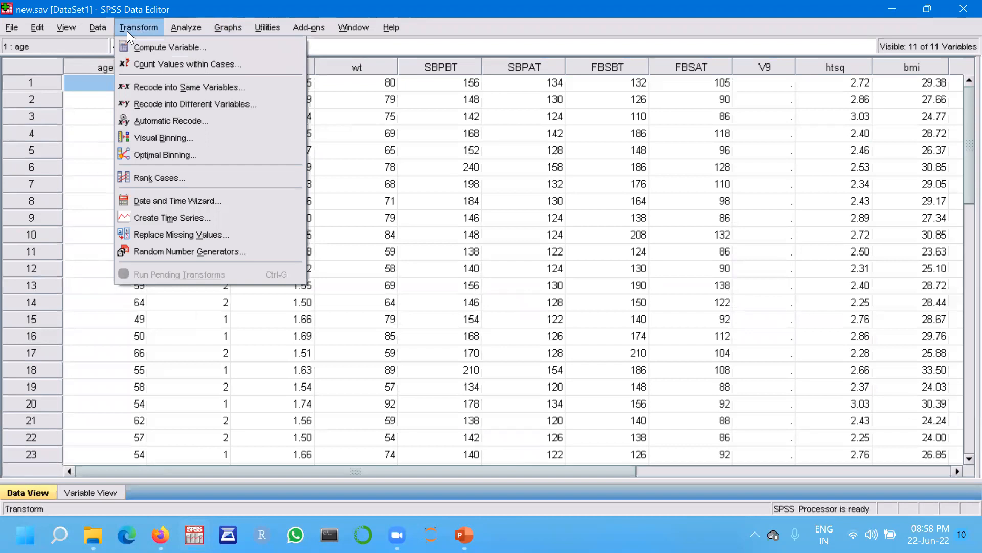
left_click(127, 31)
left_click(134, 31)
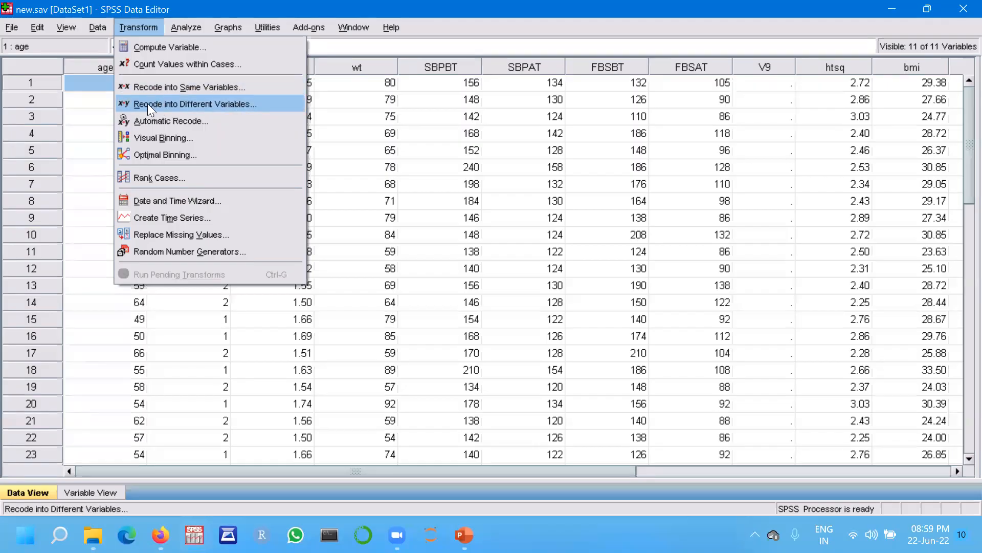
left_click(227, 101)
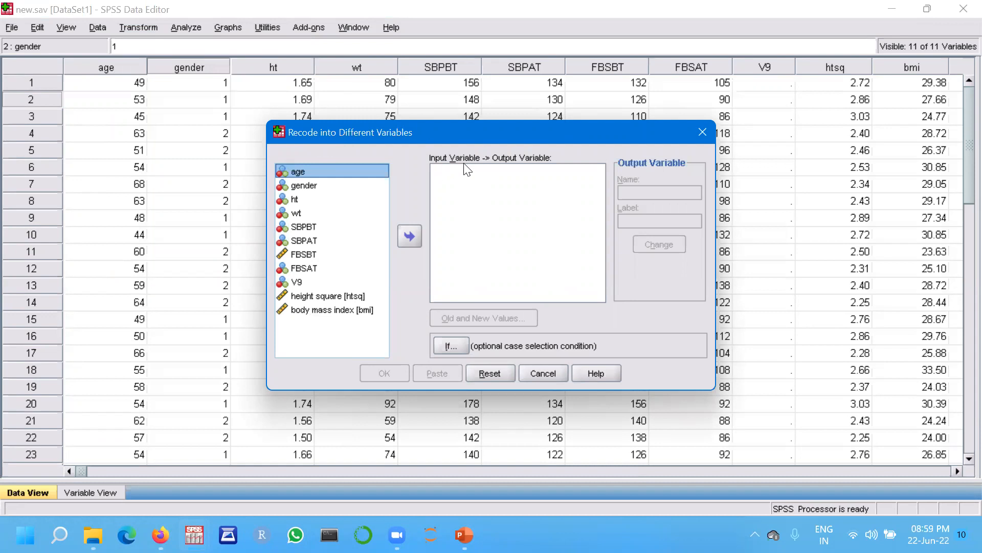
left_click(328, 308)
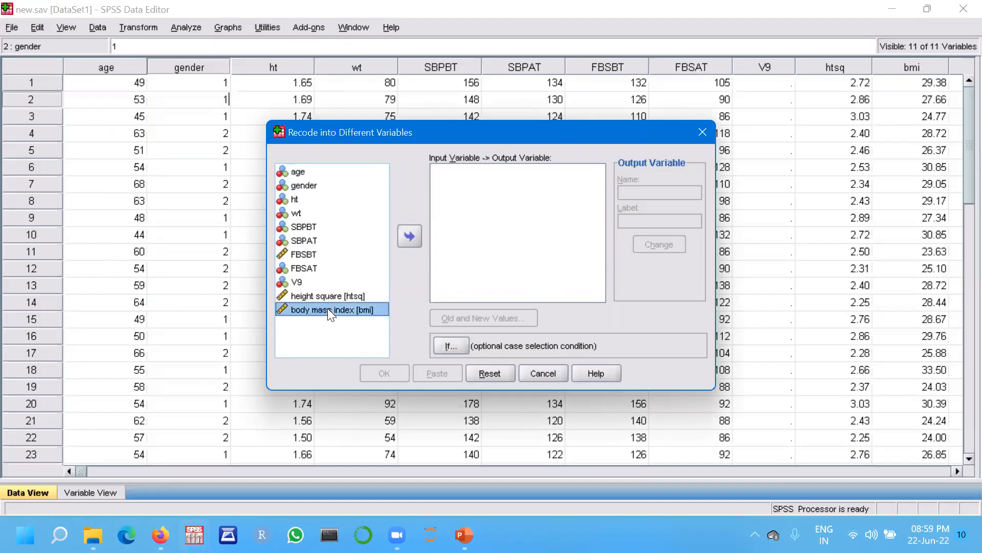
left_click(408, 232)
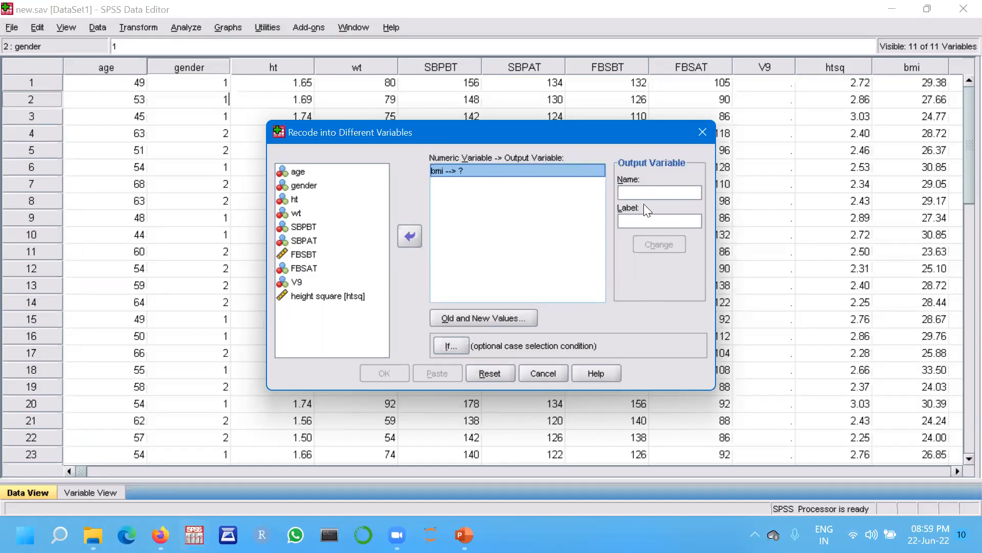
Name the output variable bmicat with label bmi categories and apply the change.
left_click(635, 194)
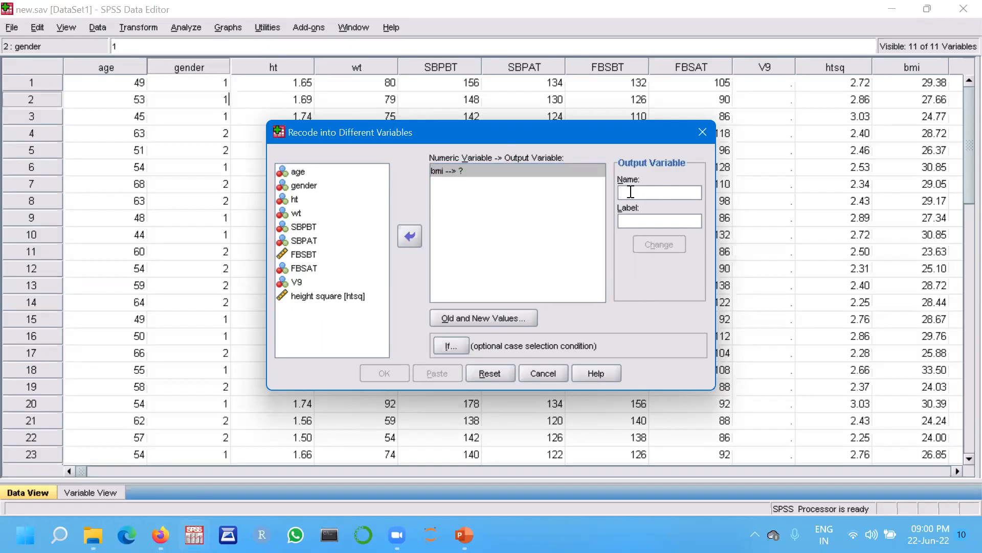
type("bm")
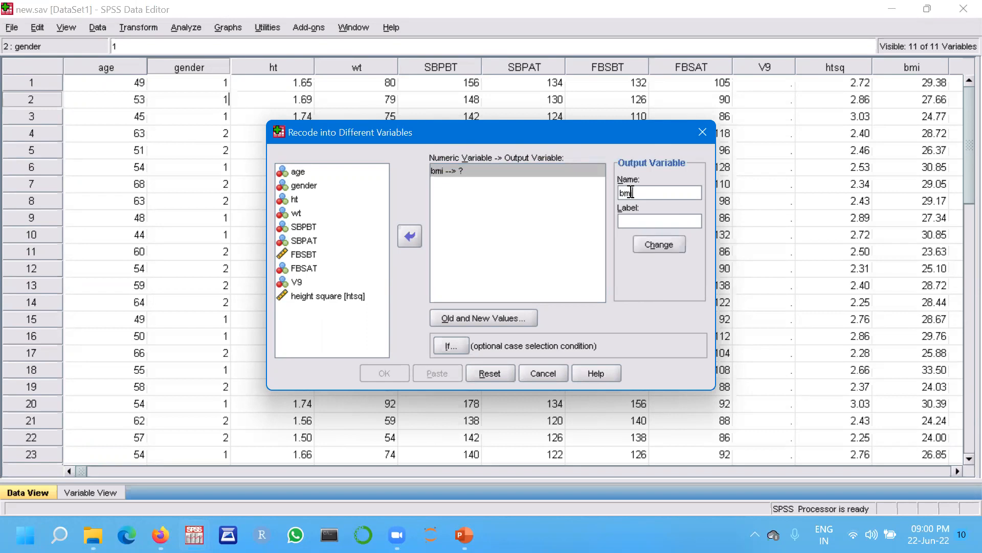
type("icat")
left_click(632, 222)
type("bmi categories")
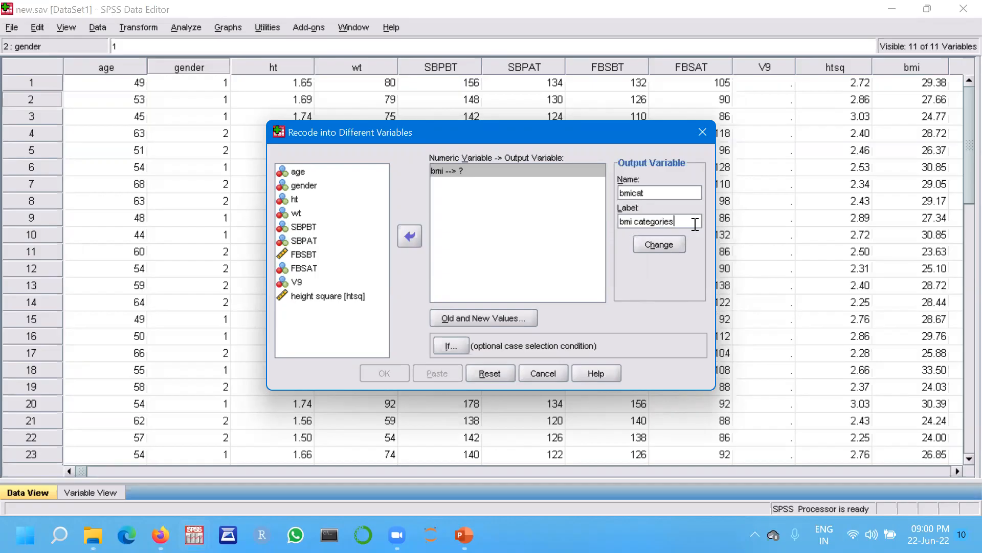
left_click(663, 245)
left_click(506, 208)
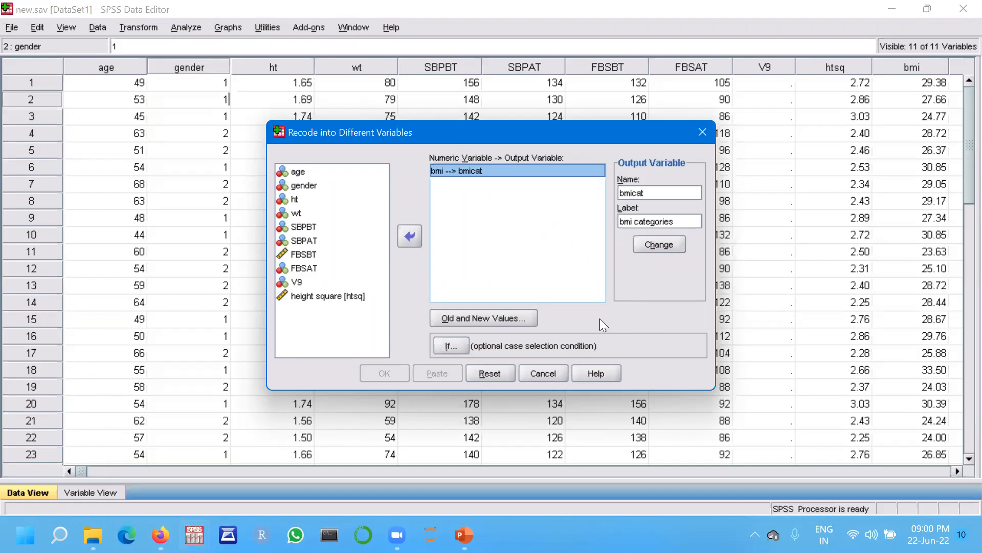
Open the old and new values settings and recode lowest through 18.5 as 1.
left_click(502, 318)
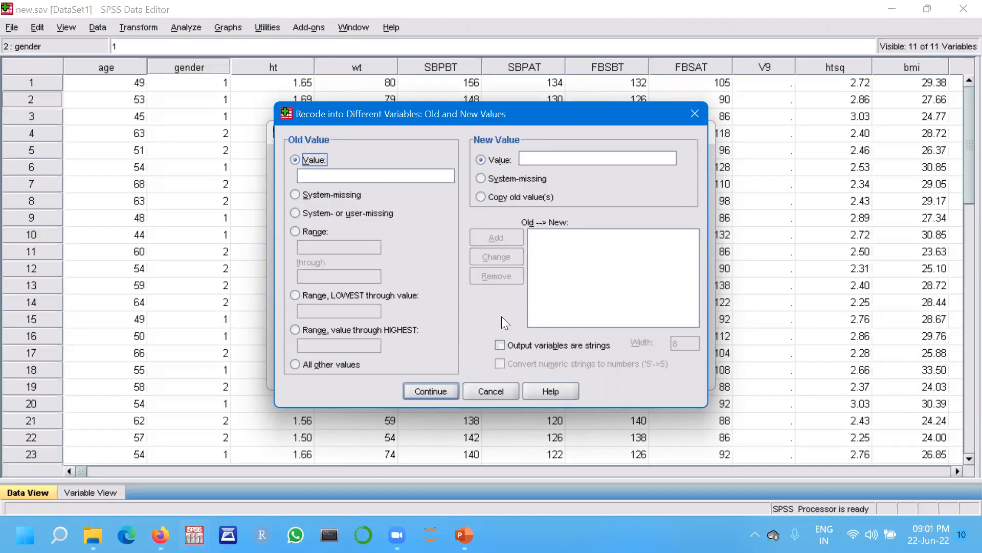
left_click(463, 30)
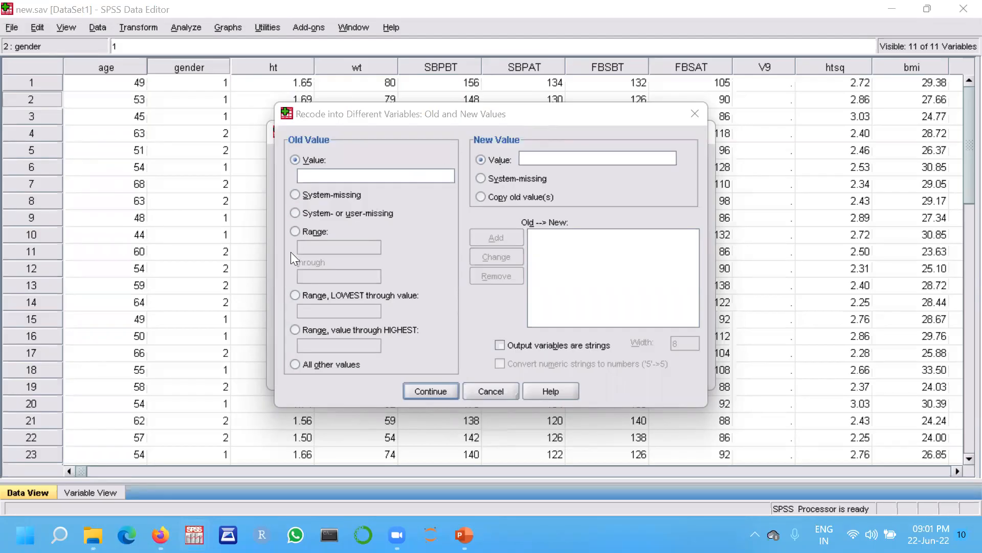
left_click(296, 296)
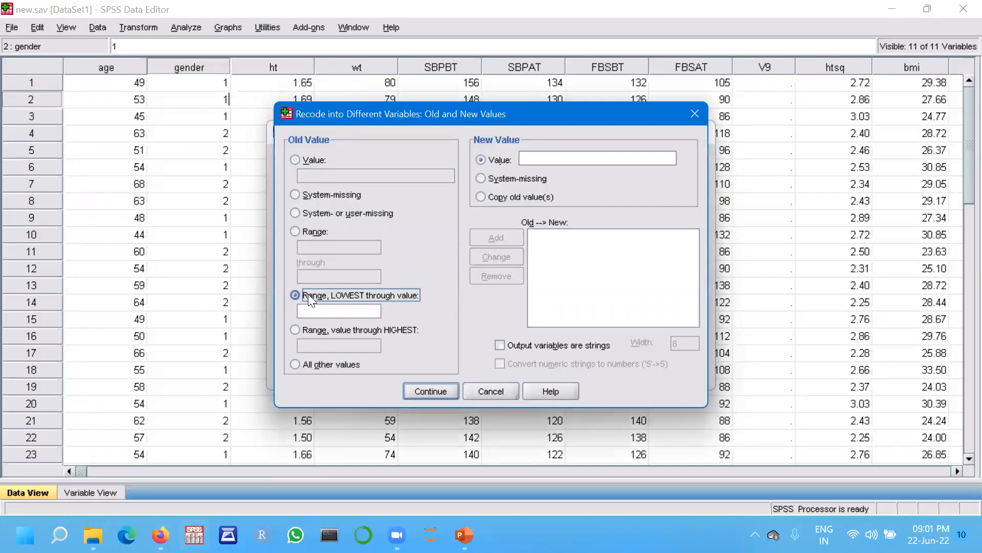
left_click(327, 311)
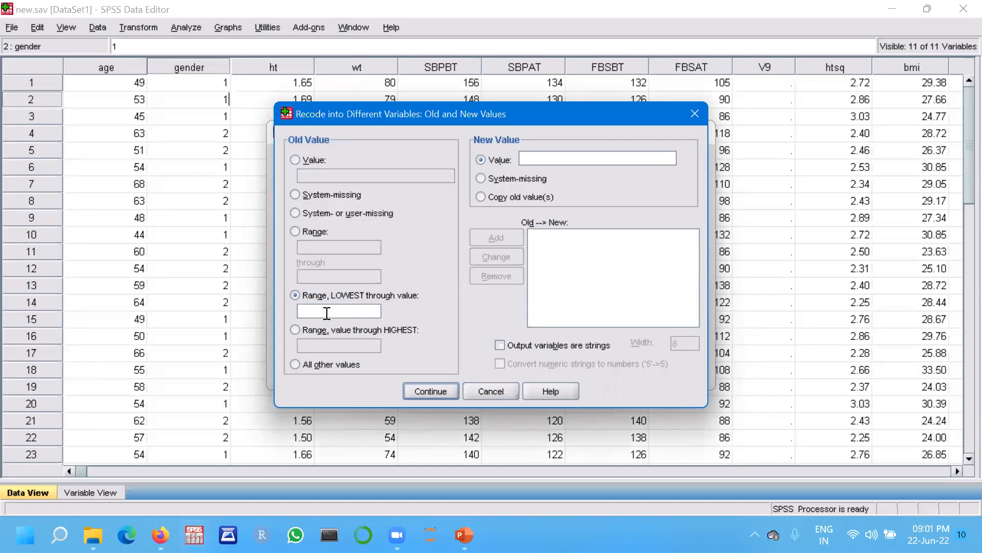
type("18.5")
left_click(534, 155)
type("1")
left_click(501, 237)
Add a recode rule mapping the range 18.6 through 22.9 to 2.
left_click(294, 230)
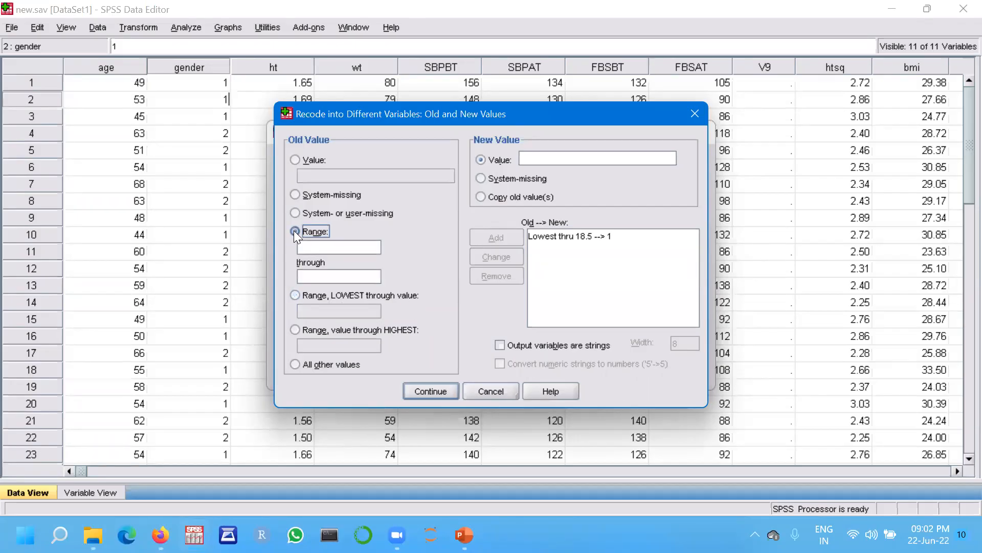
left_click(319, 246)
type("18.6")
left_click(313, 277)
type("22.9")
left_click(533, 155)
type("2")
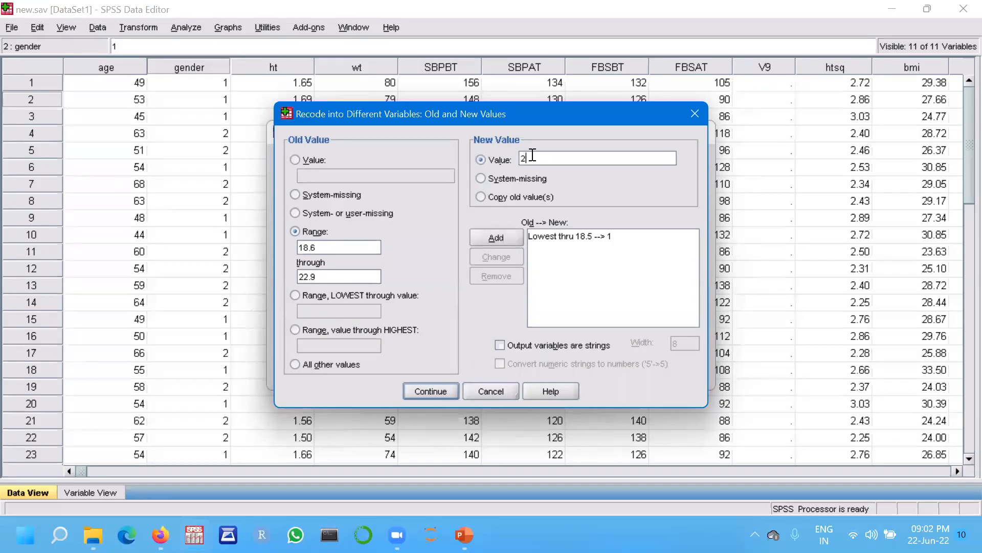
left_click(500, 244)
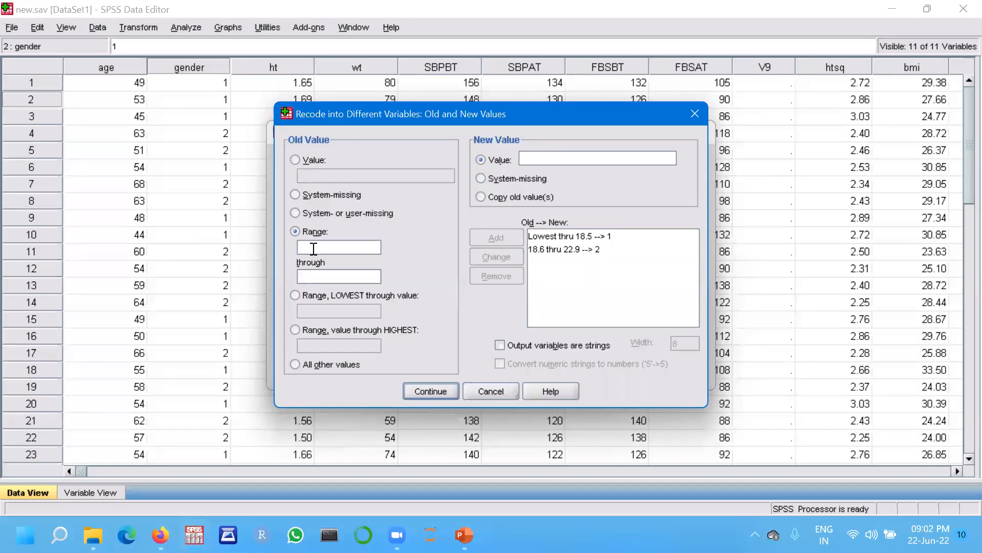
Add a recode rule mapping the range 23 through 24.9 to 3.
type("23")
left_click(315, 277)
type("24.9")
left_click(532, 159)
type("3")
left_click(489, 238)
Add a recode rule mapping 25 through highest to 4.
left_click(294, 328)
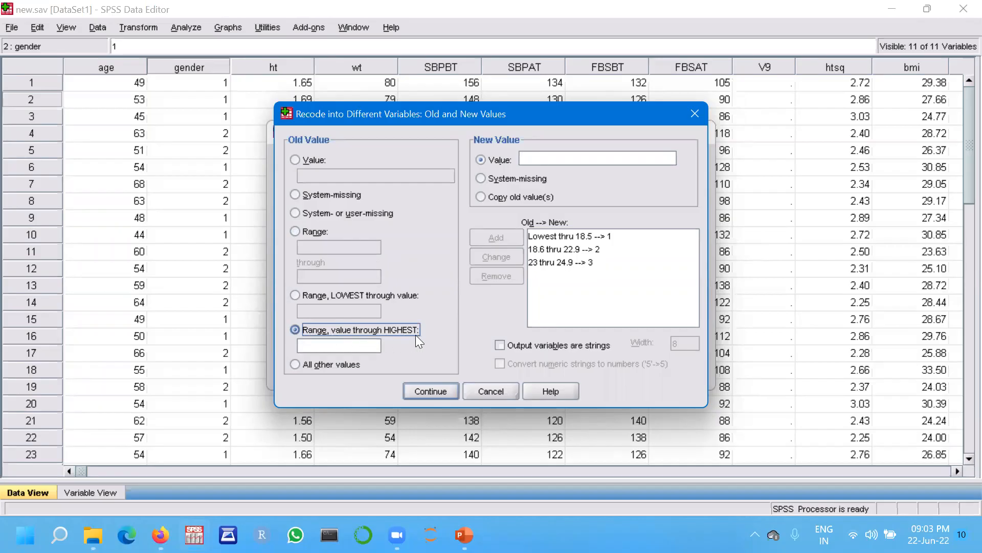
left_click(314, 345)
type("25")
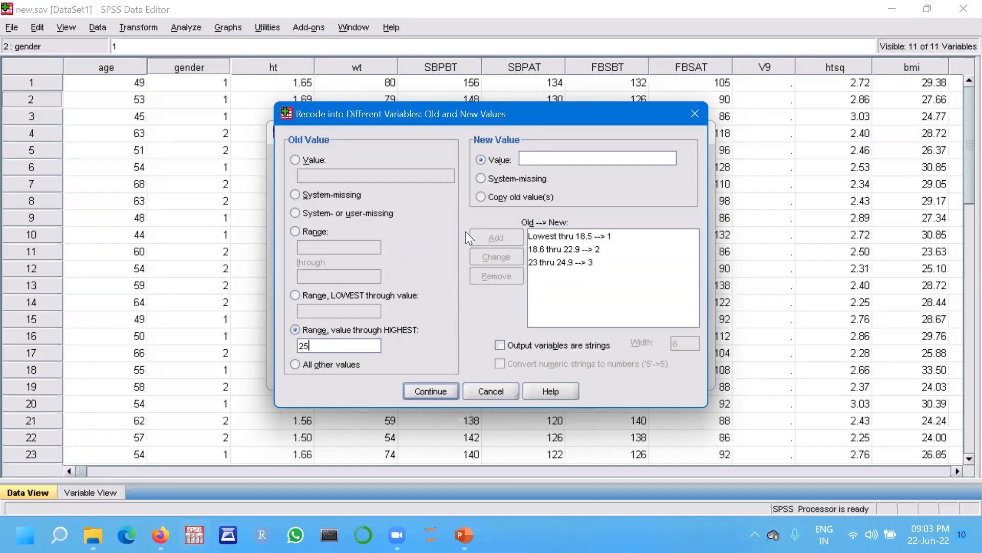
left_click(535, 160)
type("4")
left_click(495, 234)
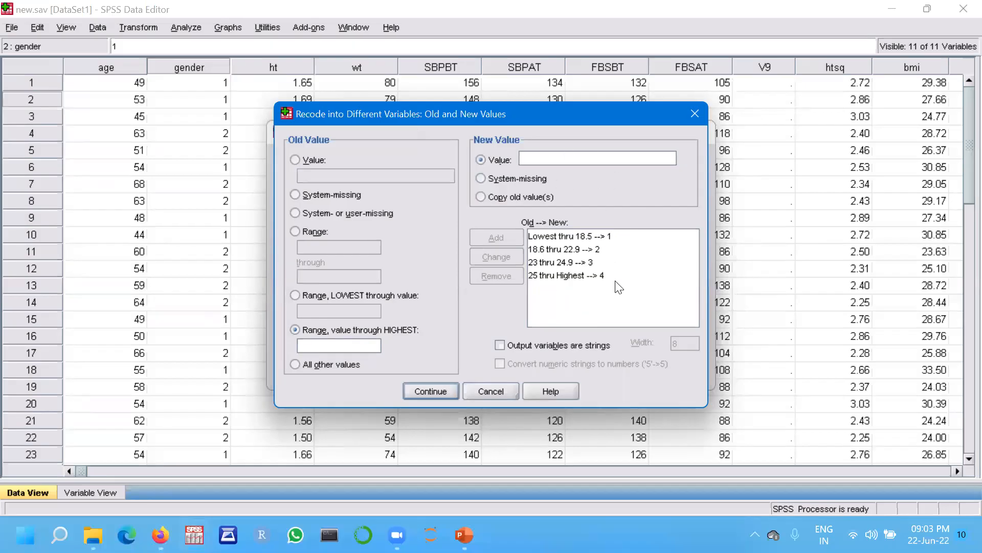
Run the recode and switch back to the data editor window.
left_click(438, 390)
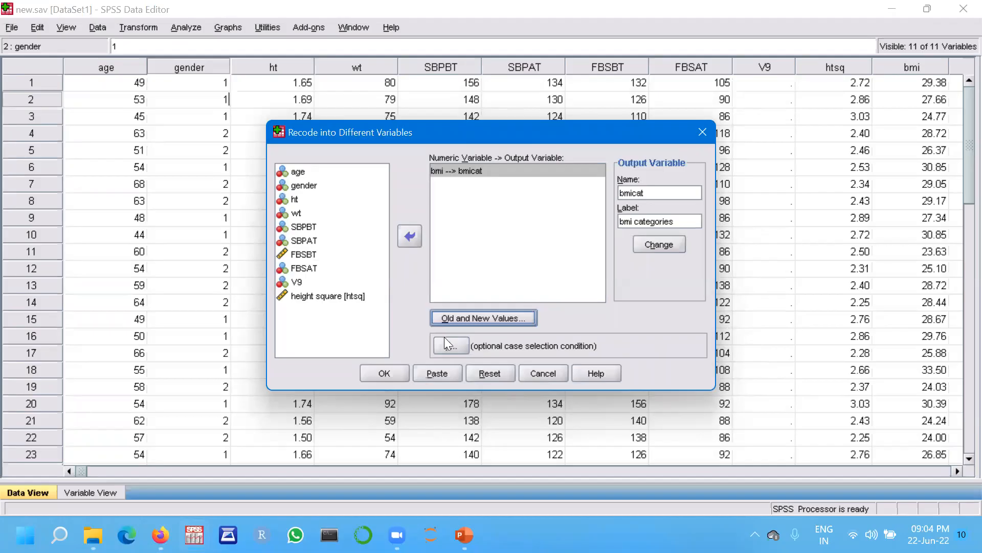
left_click(383, 373)
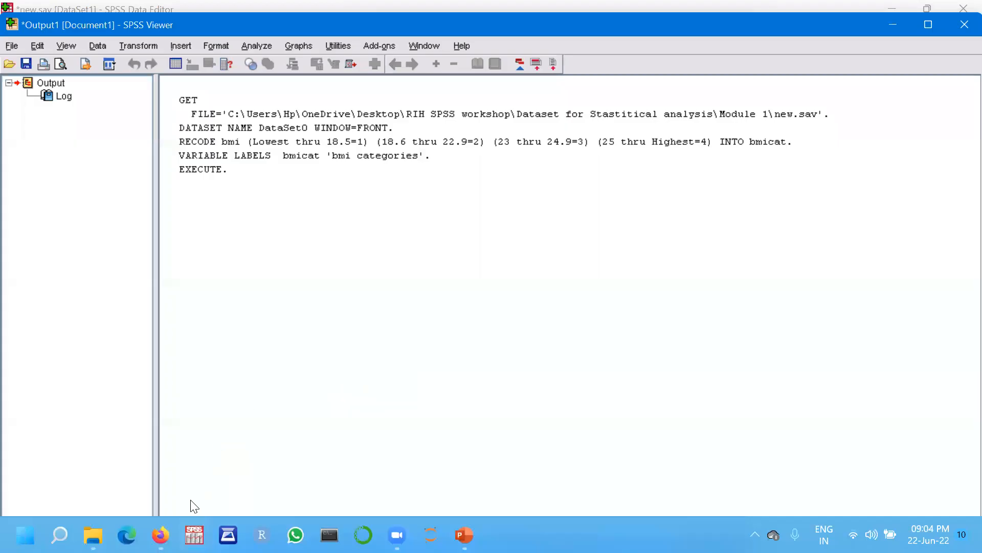
mouse_move(194, 535)
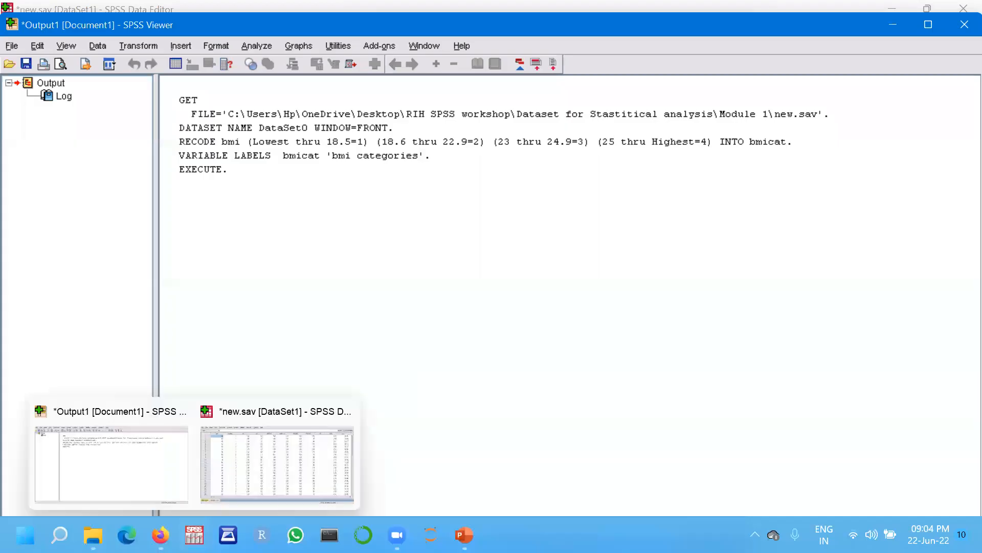
left_click(268, 475)
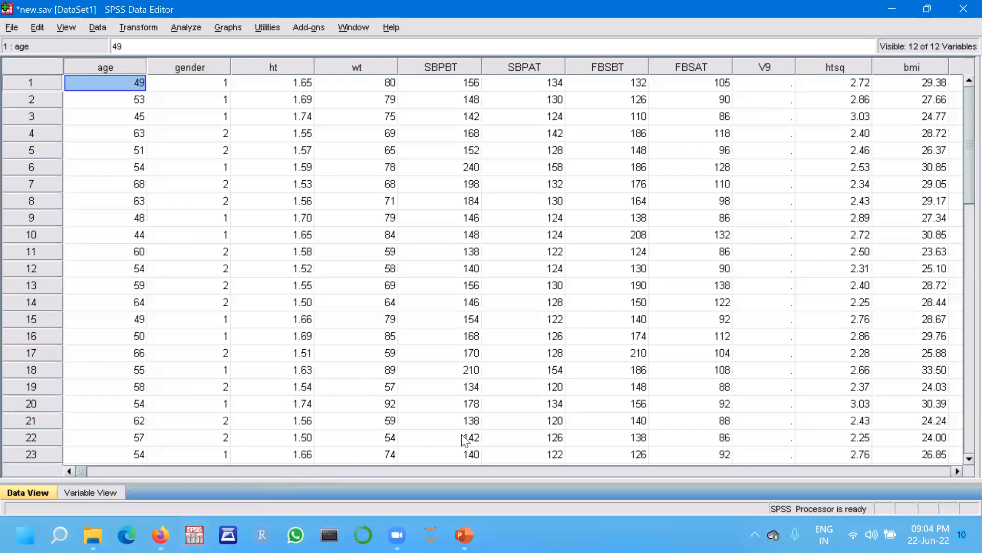
Examine the new bmicat column in the data and the recode syntax in the output window.
left_click(454, 469)
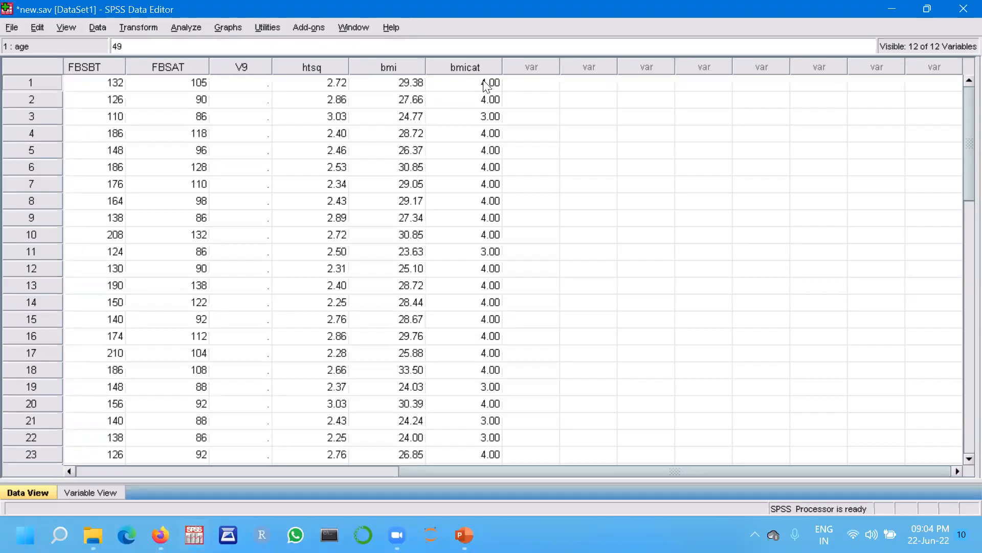
left_click(480, 26)
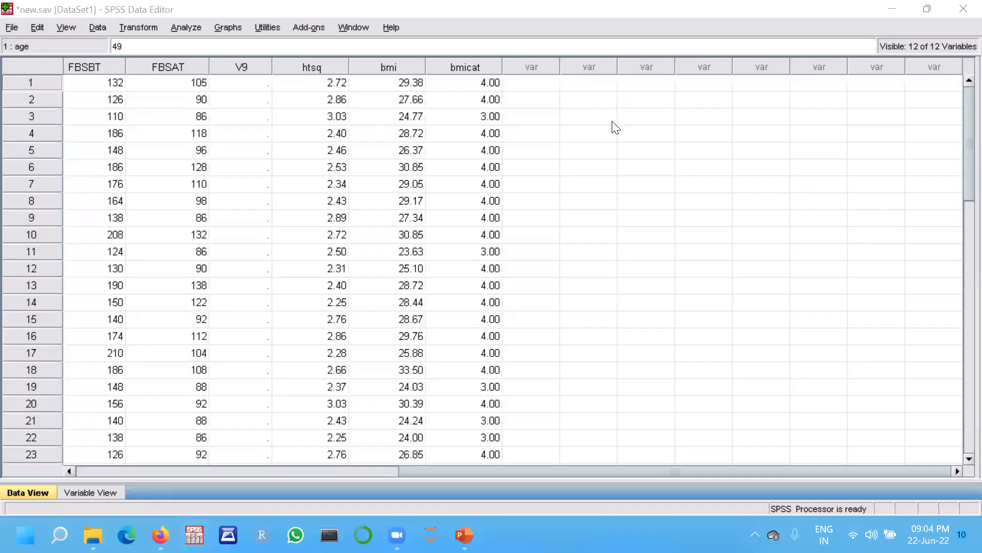
mouse_move(193, 535)
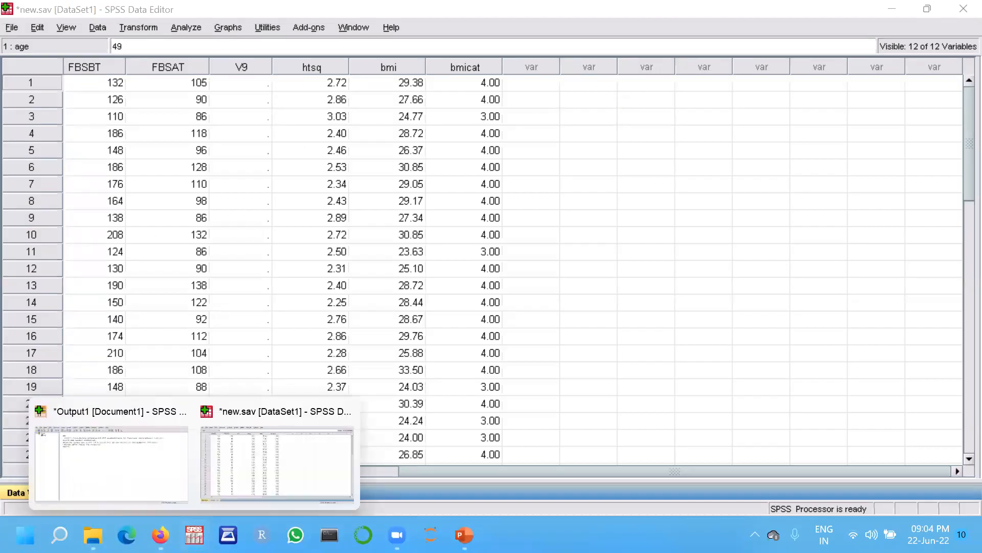
left_click(112, 460)
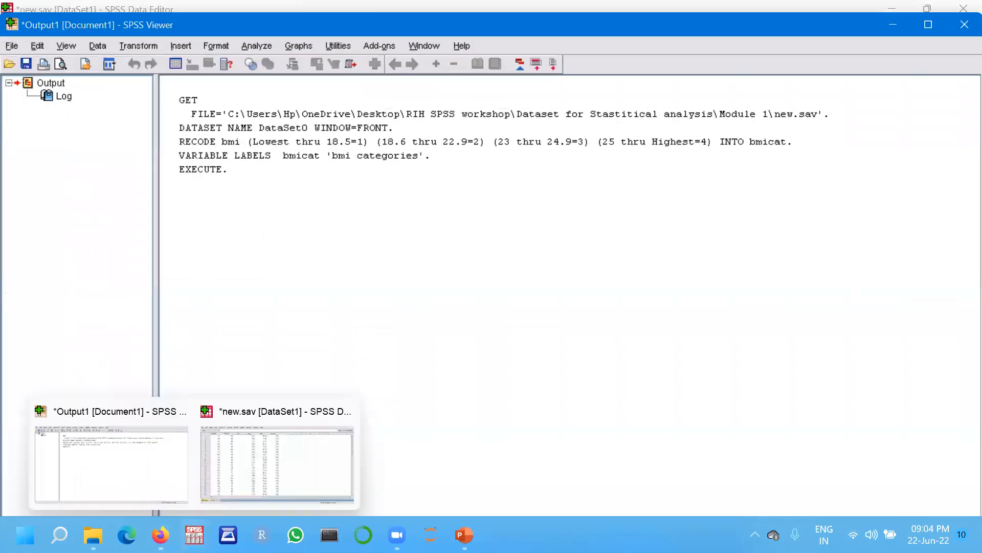
left_click(249, 464)
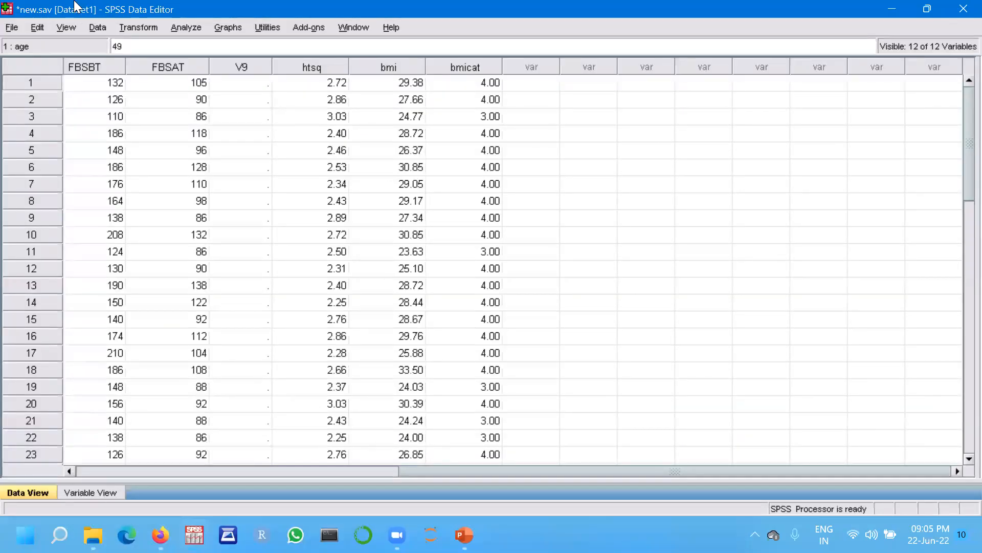
Reopen Recode into Different Variables, reset it, and set body mass index (bmi) as the input variable.
left_click(129, 28)
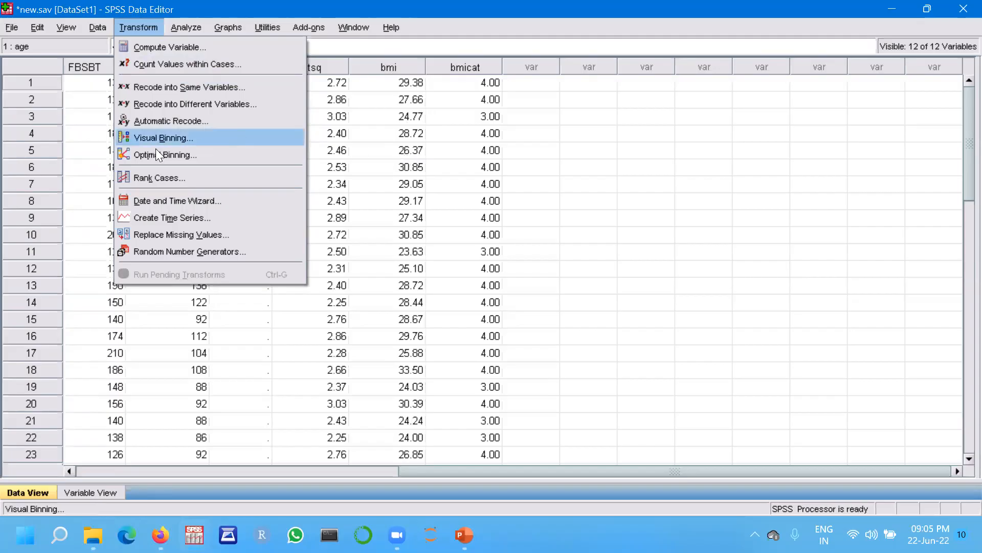
left_click(157, 104)
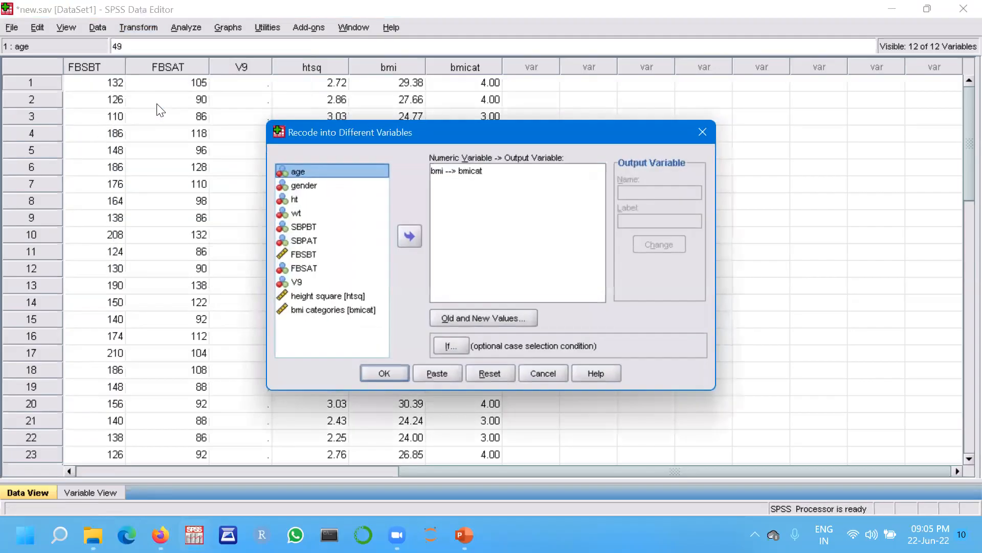
left_click(490, 373)
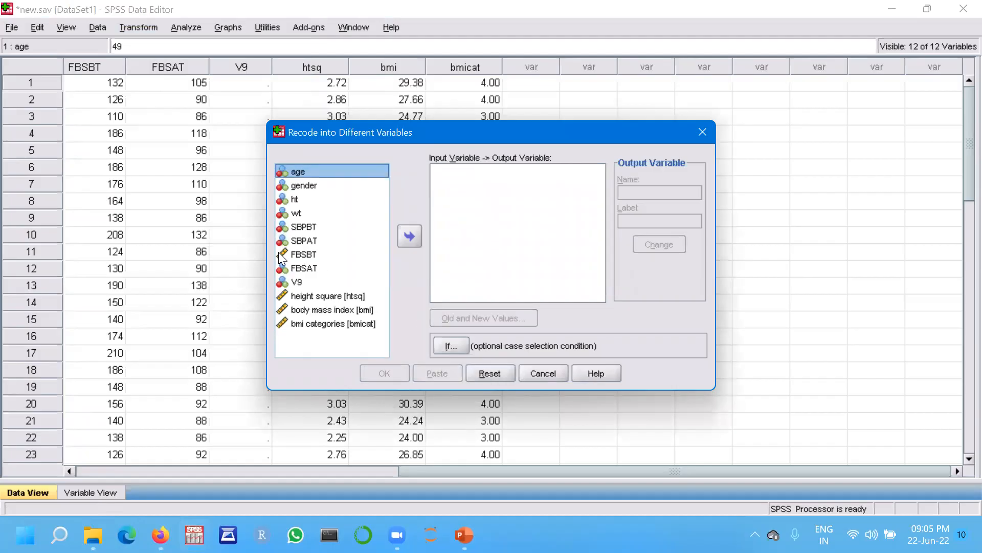
left_click(314, 326)
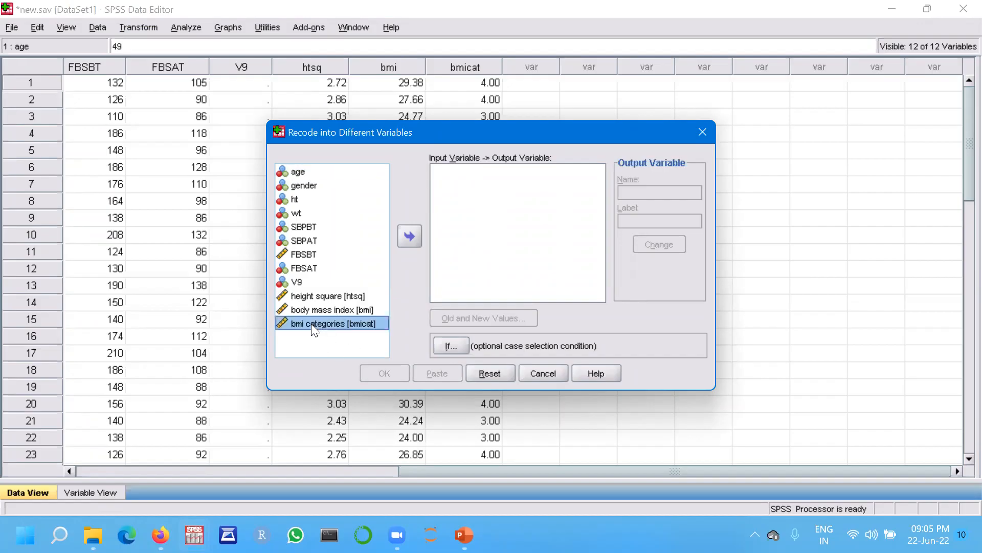
left_click(358, 240)
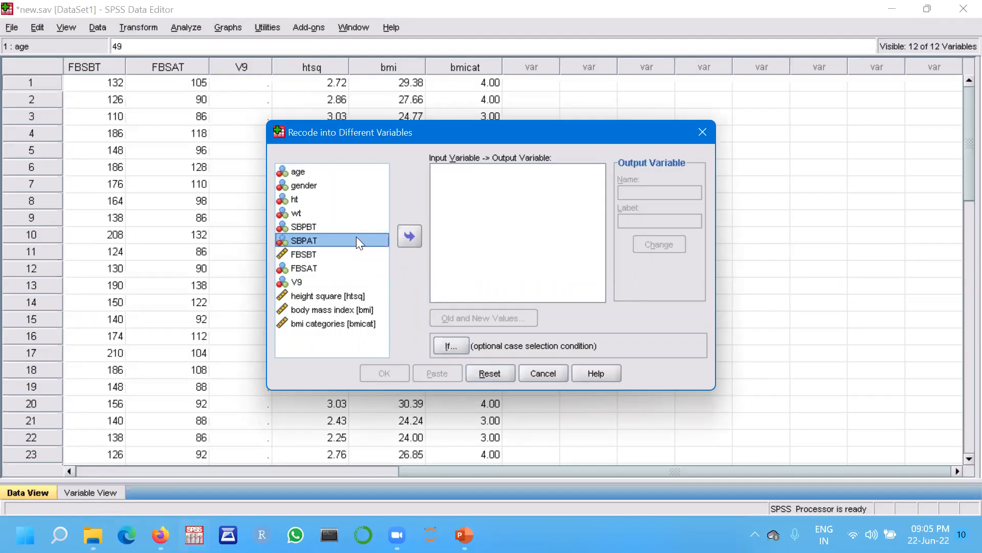
left_click(313, 311)
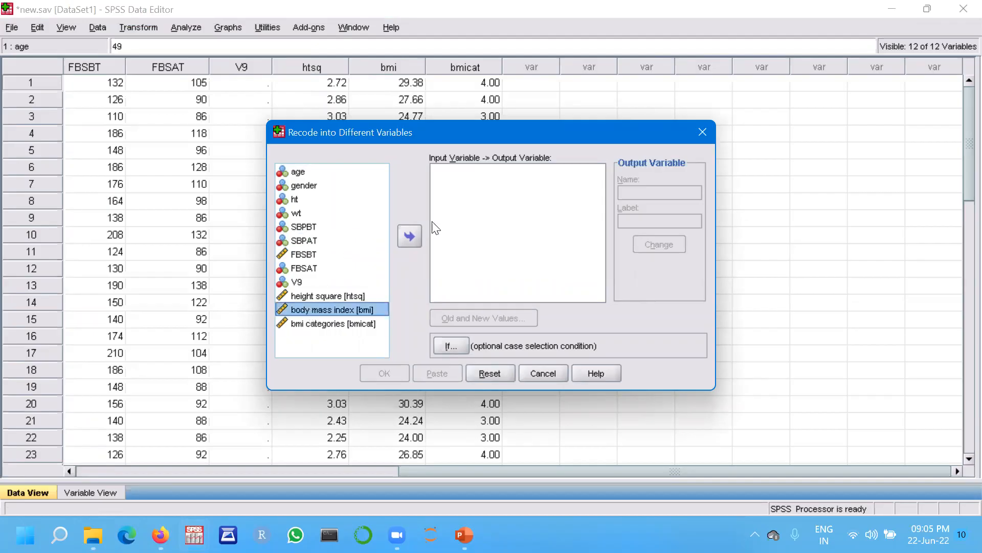
left_click(410, 235)
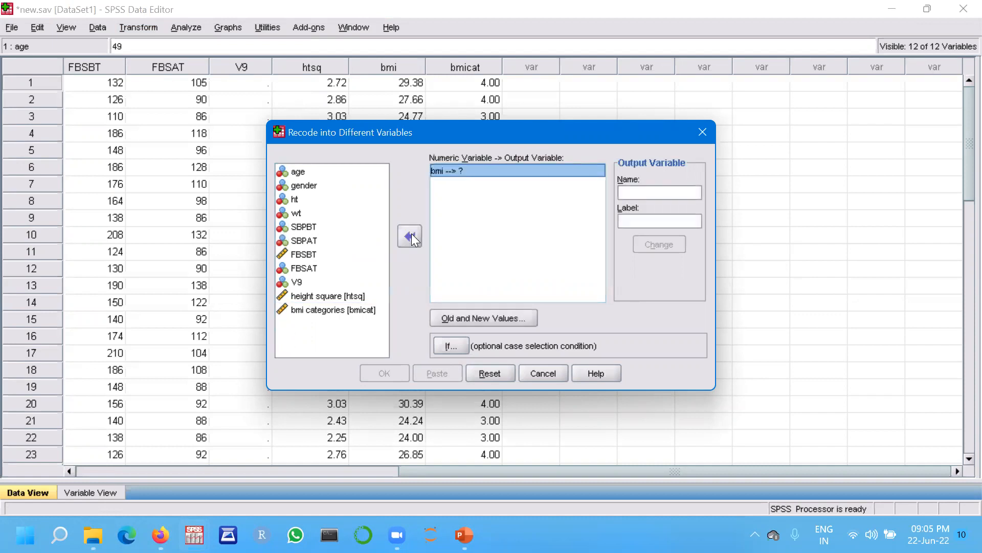
Try to name the output variable bmicat with the label bmi categories.
left_click(633, 191)
type("b")
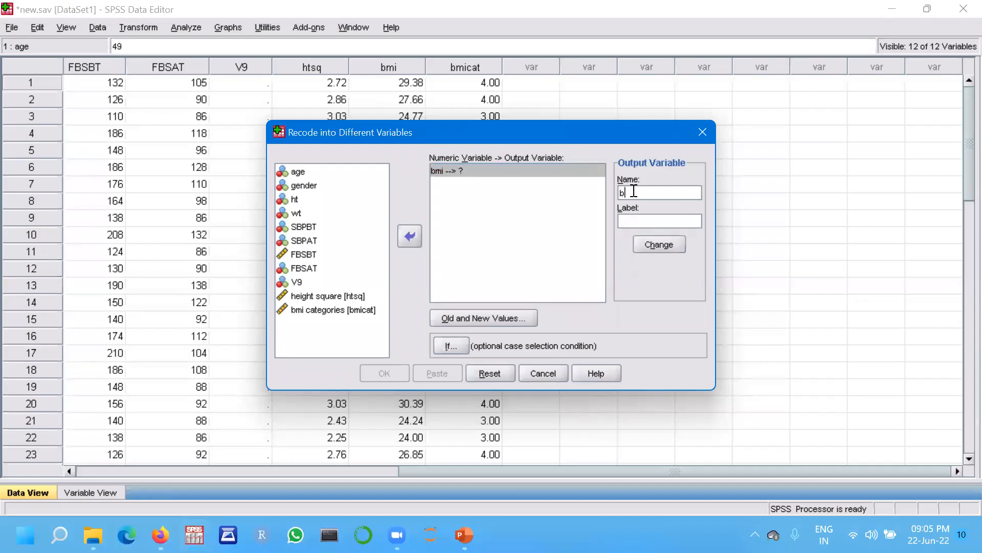
type("micat")
left_click(640, 222)
type("bmi categoru")
key("BackSpace")
type("ies")
left_click(660, 245)
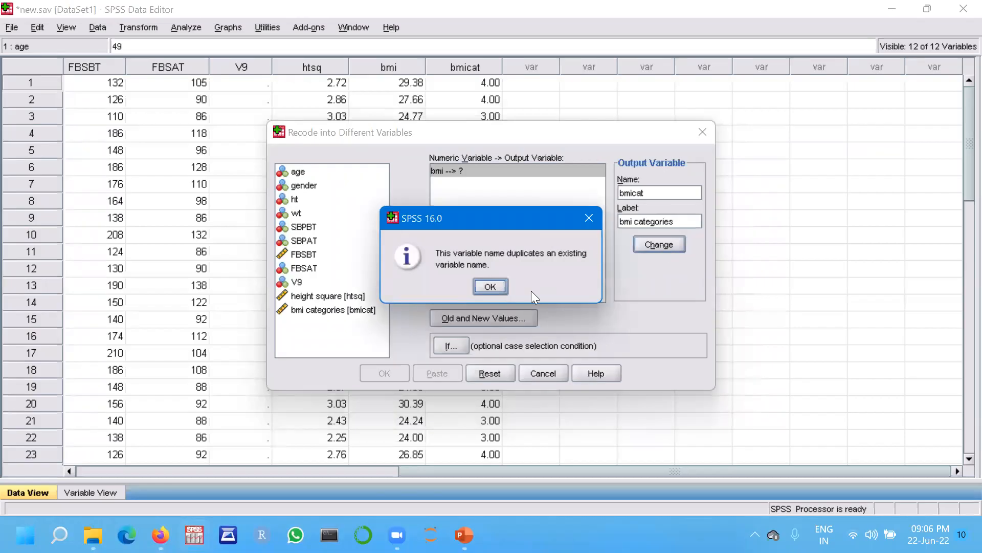
left_click(587, 214)
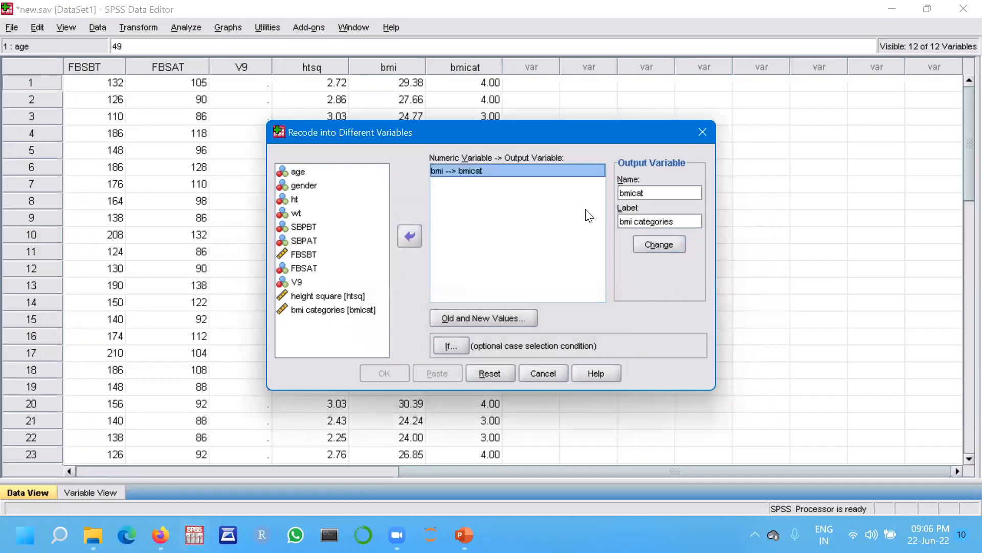
Name the output variable bmiclass with the label bmi classification and apply the change.
left_click(679, 224)
left_click(680, 224)
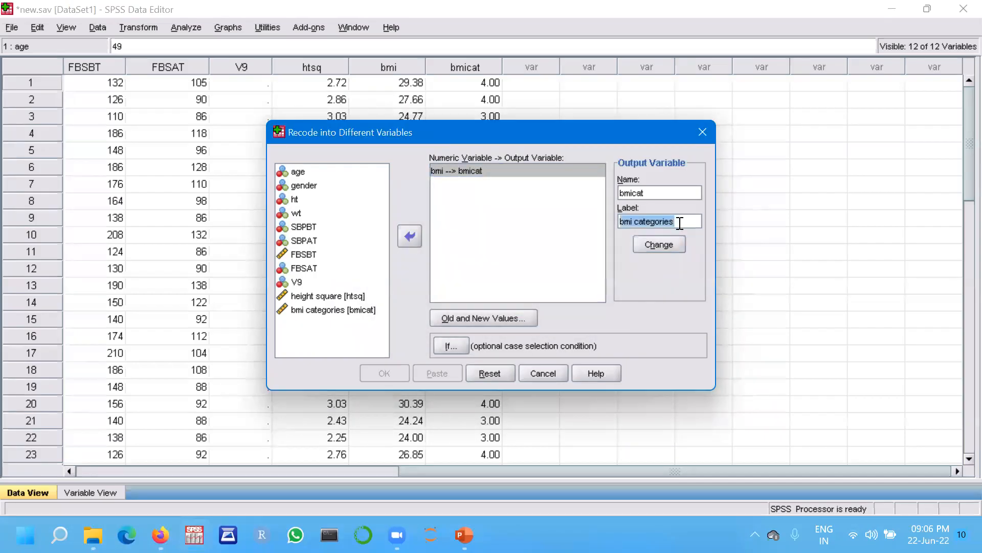
key("BackSpace")
key("BackSpace")
key("BackSpace")
key("BackSpace")
key("BackSpace")
key("BackSpace")
key("BackSpace")
key("BackSpace")
key("BackSpace")
key("BackSpace")
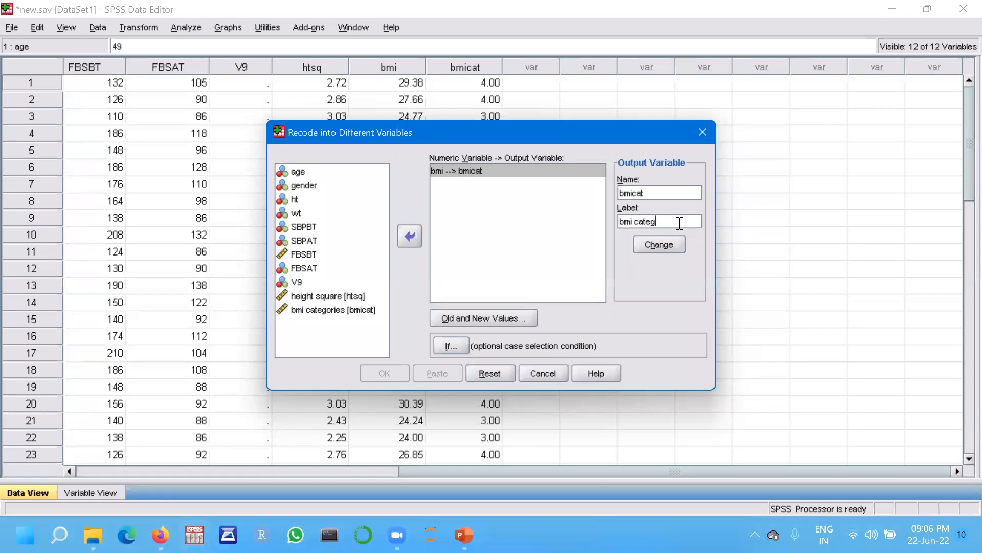
type("cl")
double_click(651, 192)
key("BackSpace")
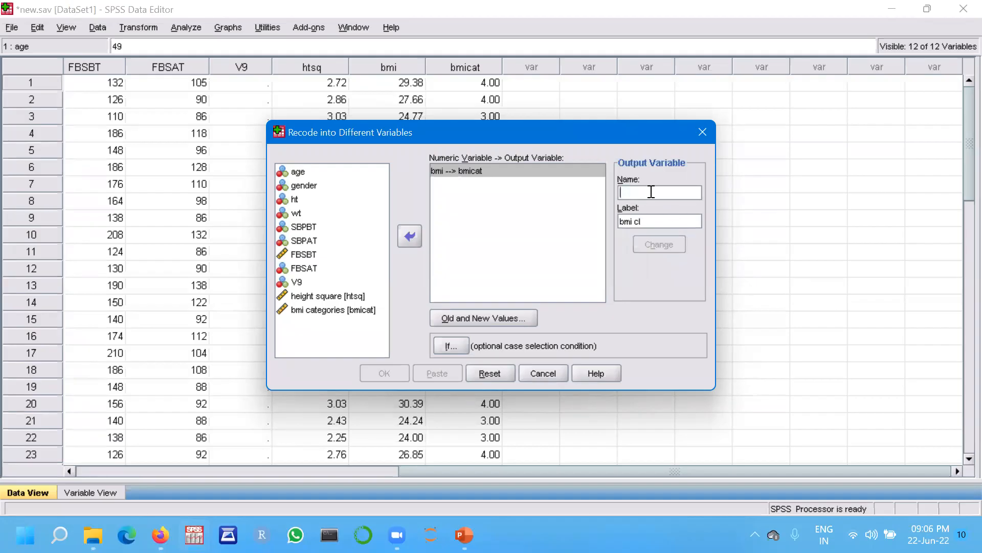
type("bm")
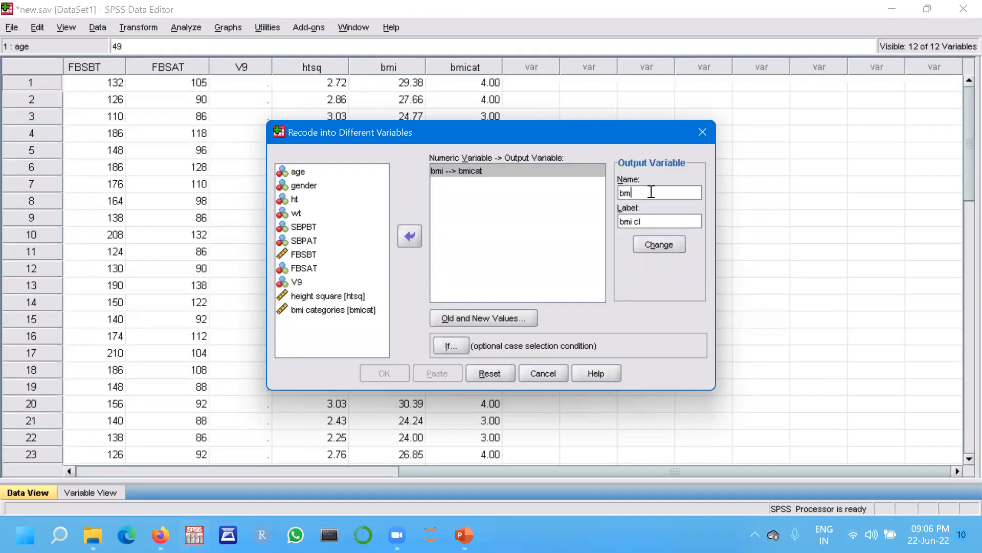
type("iclass")
left_click(649, 221)
left_click(649, 221)
type("assification")
left_click(662, 246)
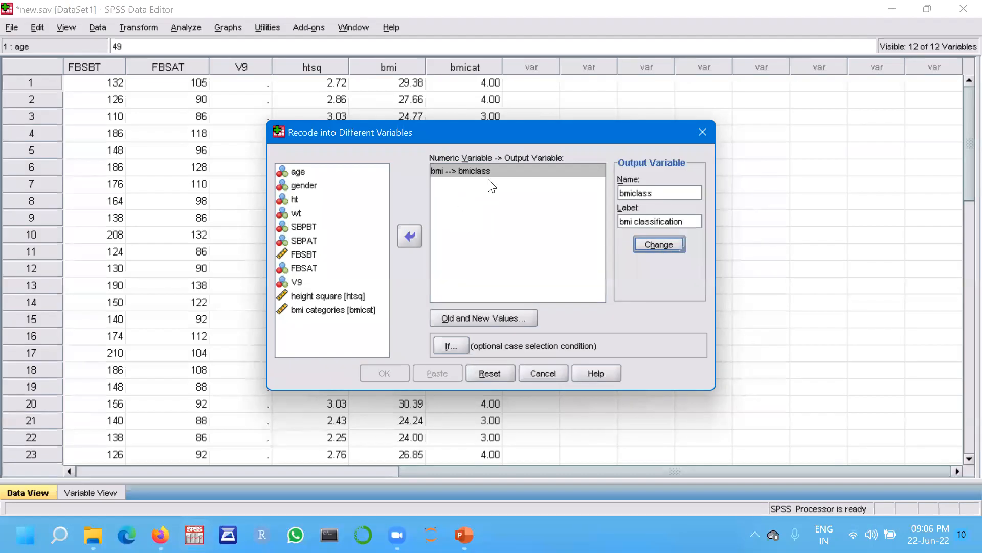
Open the old and new values and add a rule mapping lowest through 18.5 to 1.
left_click(474, 316)
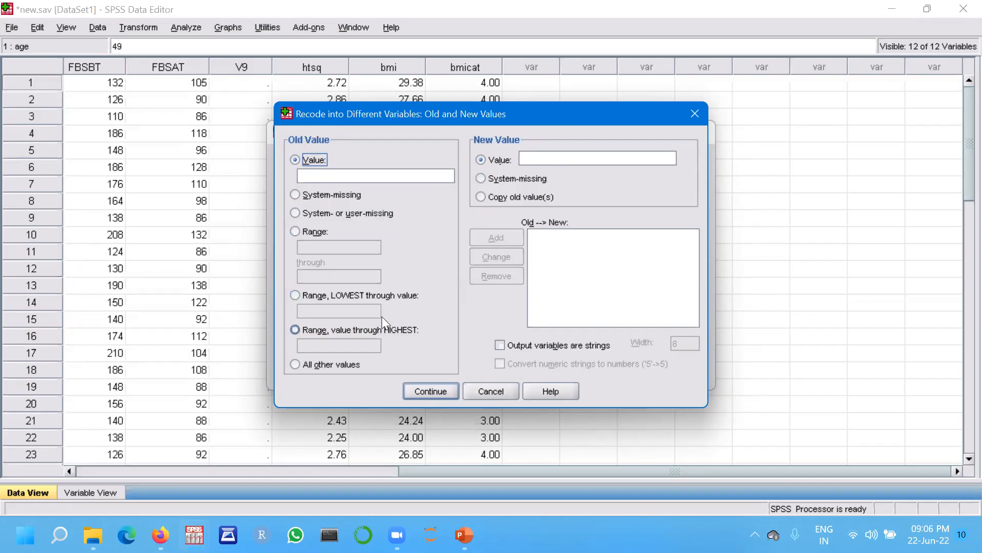
left_click(294, 296)
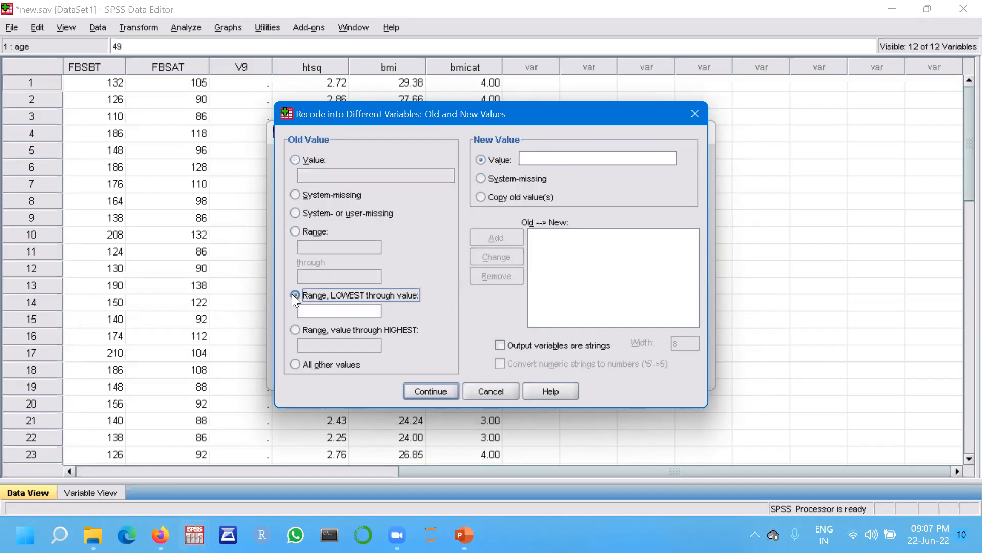
left_click(315, 309)
type("18.5")
left_click(551, 159)
type("1")
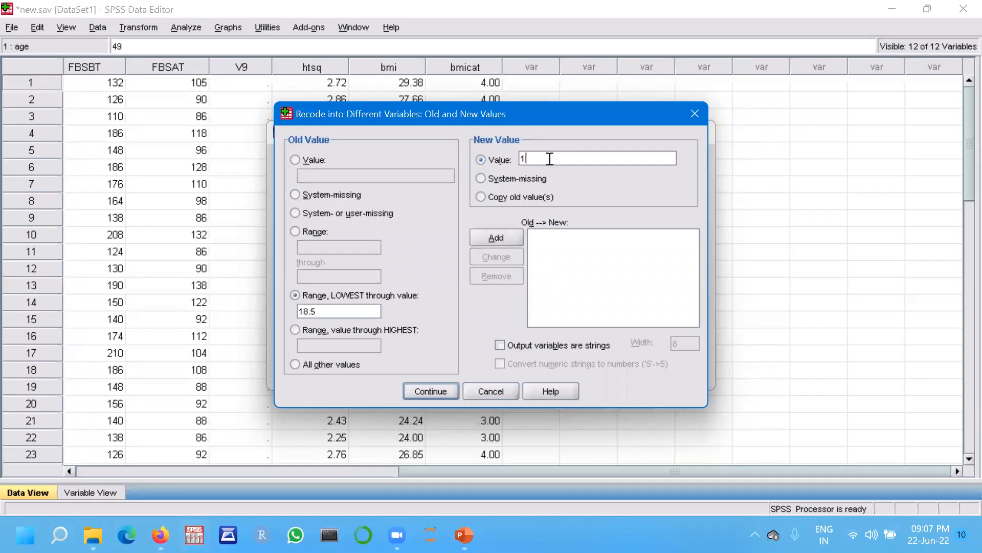
left_click(496, 242)
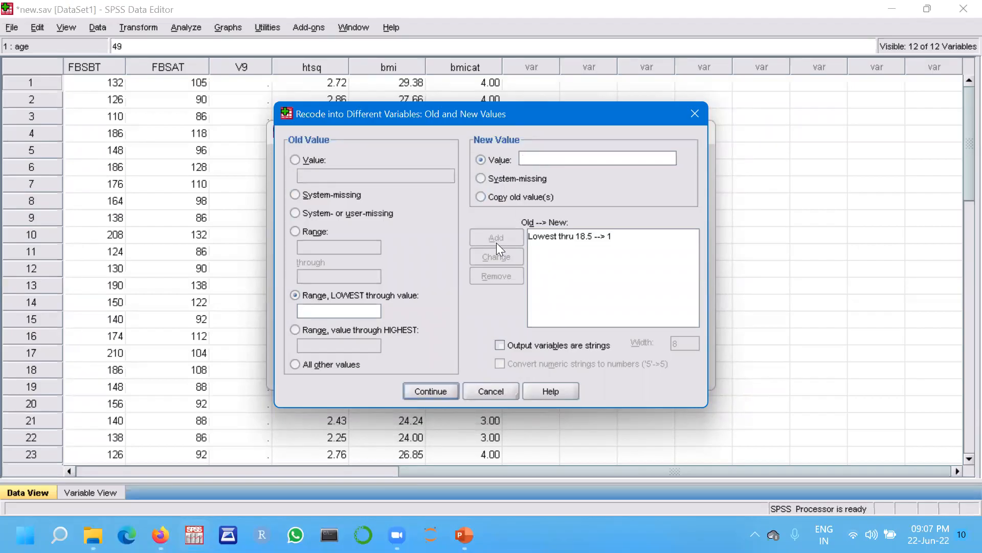
Add a recode rule mapping the range 18.6 through 22.9 to 2.
left_click(298, 229)
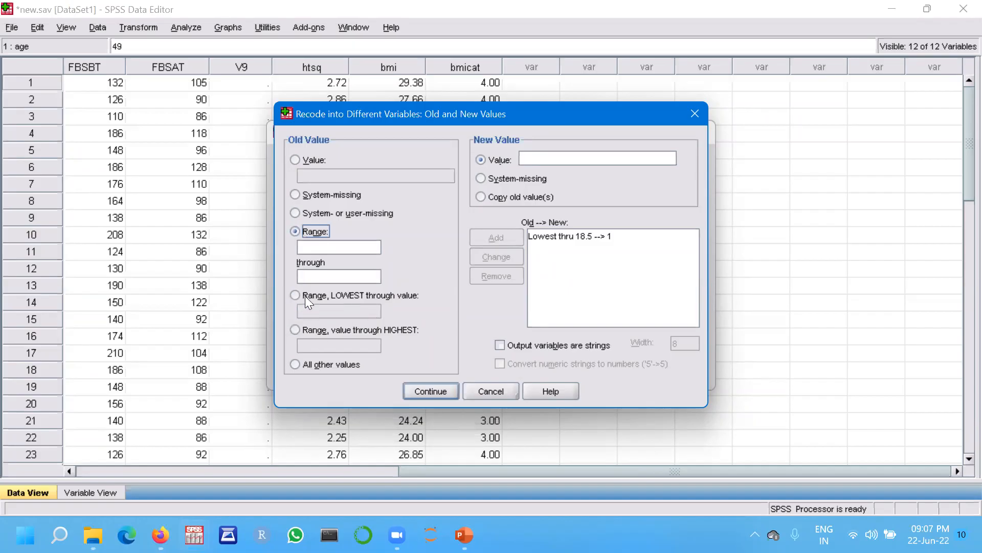
left_click(314, 246)
type("18.6")
left_click(311, 274)
type("22.9")
left_click(537, 155)
type("2")
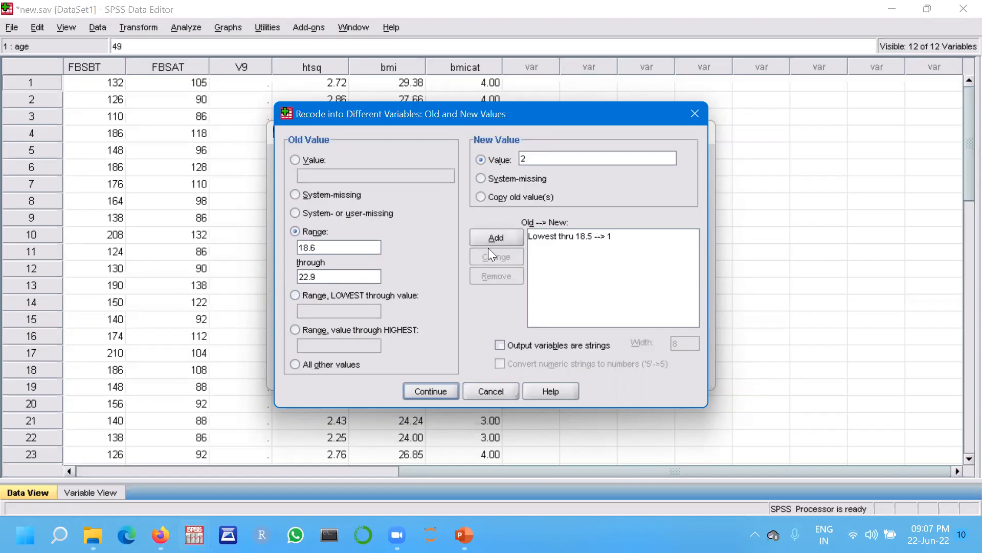
left_click(499, 238)
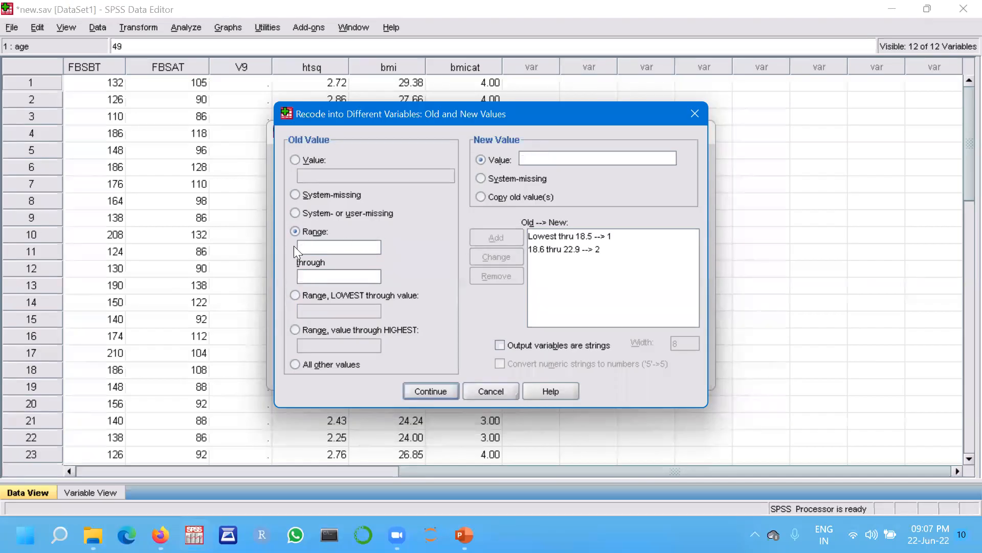
Add a recode rule mapping the range 23 through 24.9 to 3.
left_click(312, 245)
type("23")
left_click(320, 275)
type("24.9")
left_click(553, 154)
type("3")
left_click(492, 238)
Add a recode rule mapping 25 through highest to 4.
left_click(289, 330)
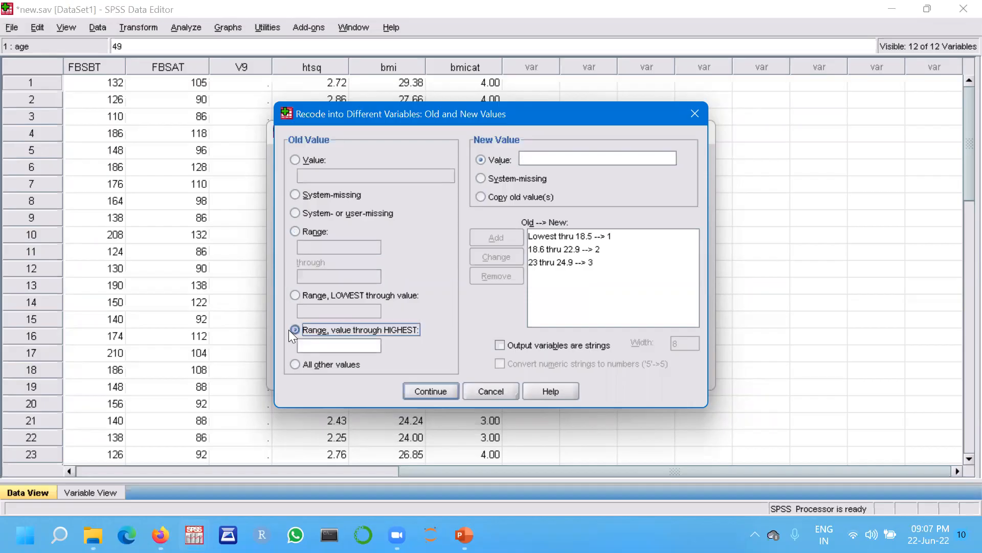
left_click(333, 346)
type("25")
left_click(537, 155)
type("4")
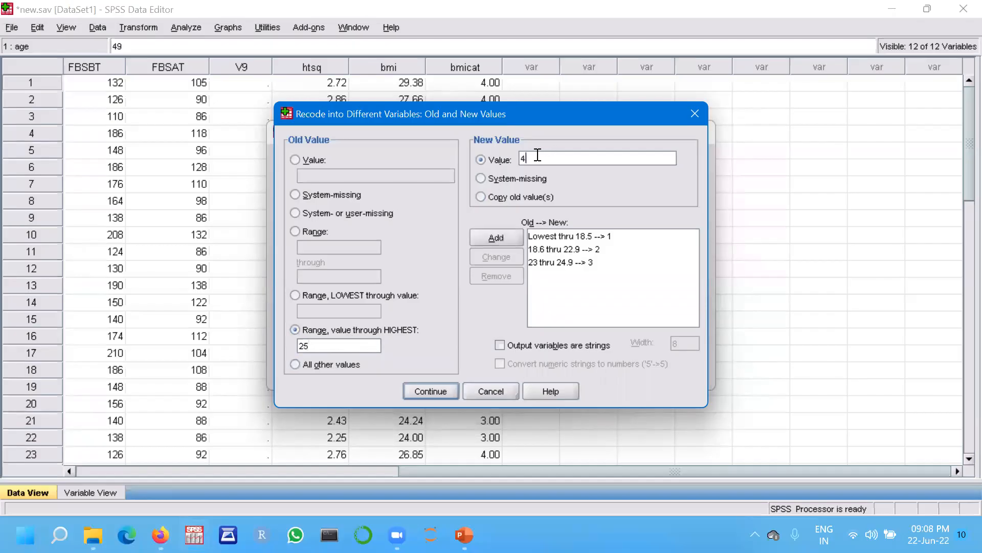
left_click(496, 238)
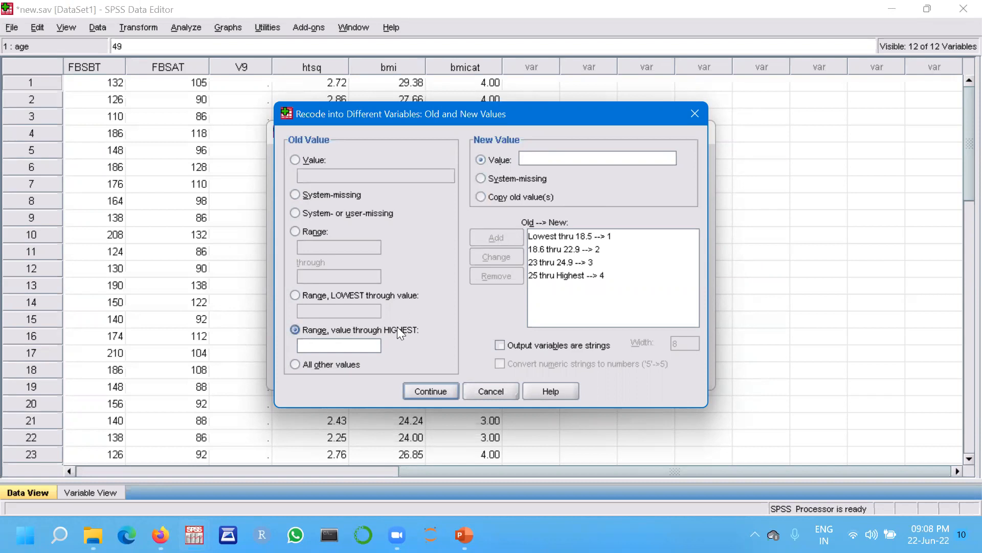
Run the recode, return to the data editor and display the variable list.
left_click(430, 392)
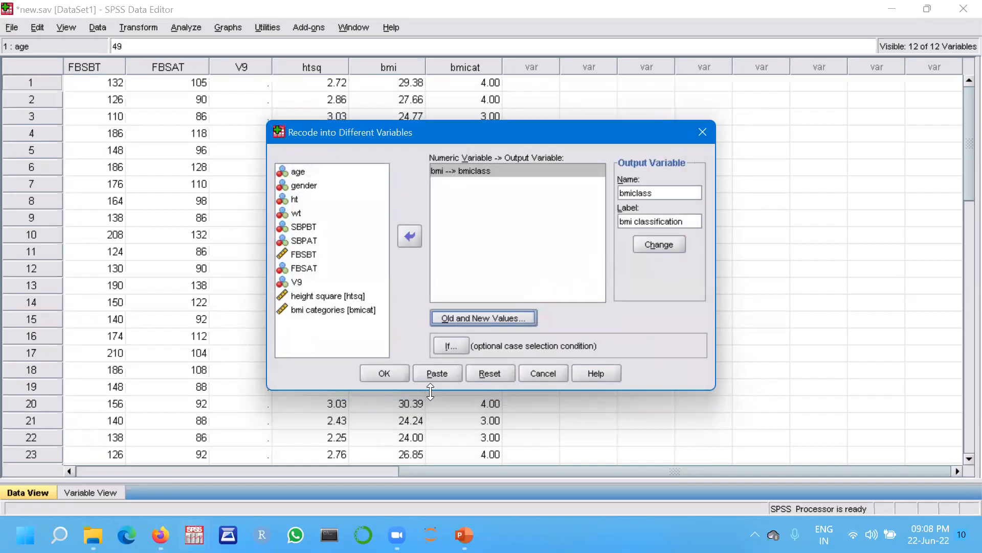
left_click(384, 371)
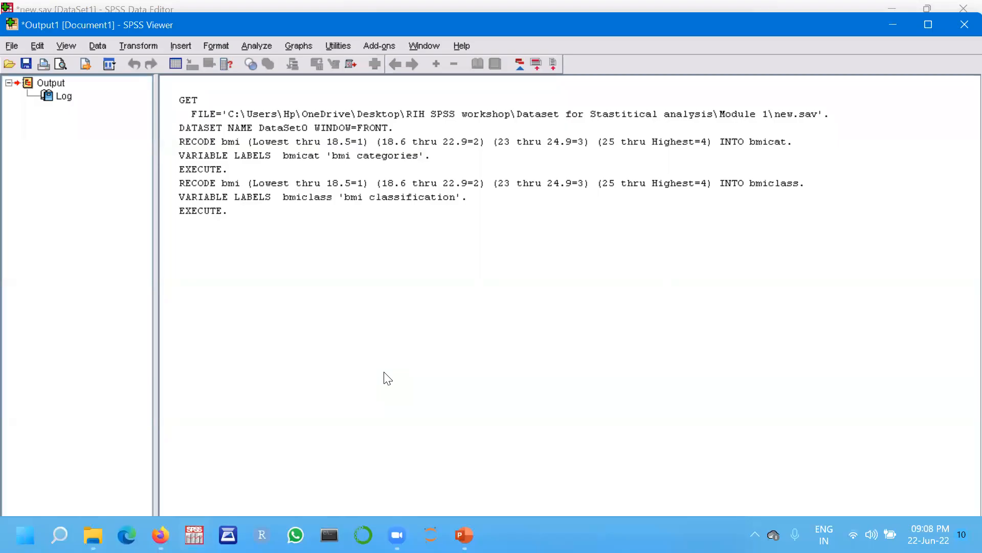
mouse_move(194, 535)
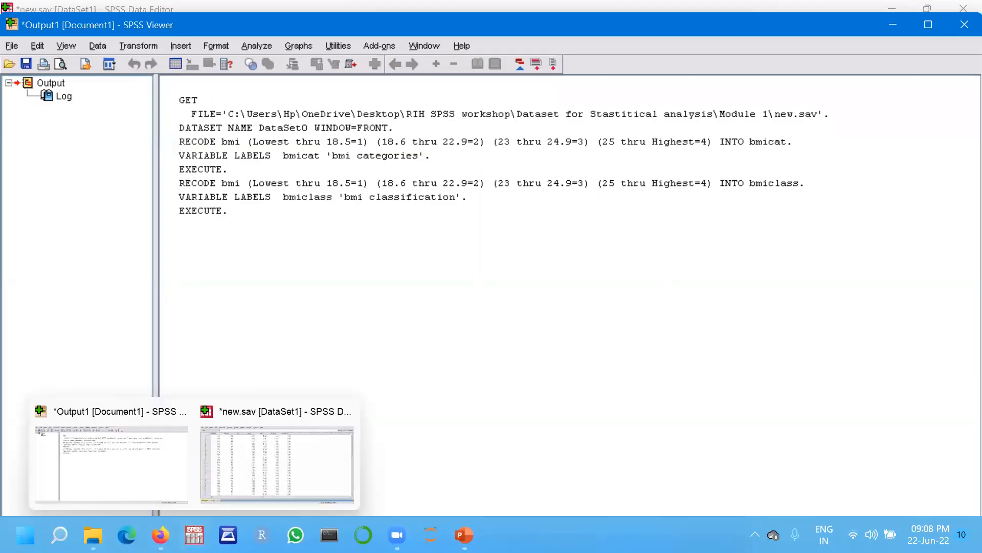
left_click(287, 472)
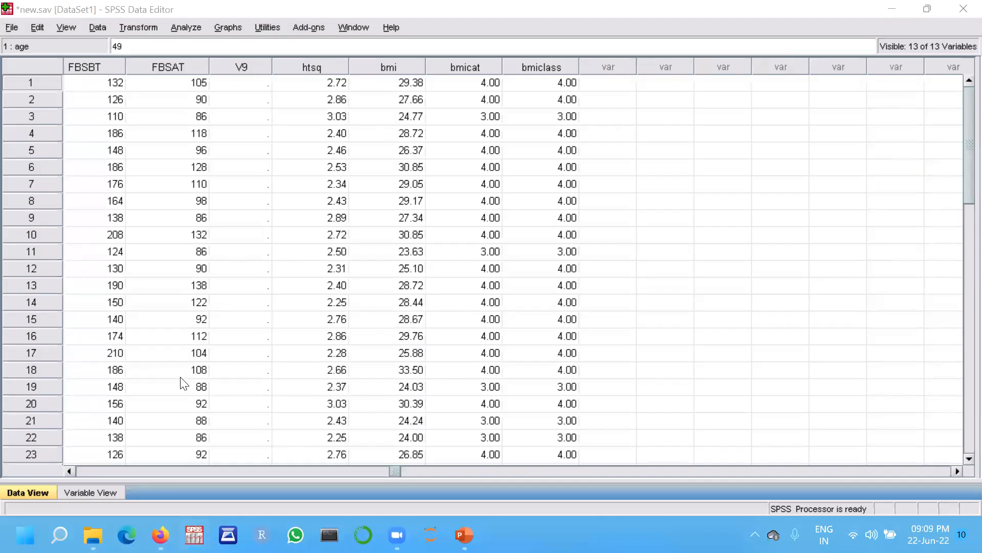
left_click(87, 492)
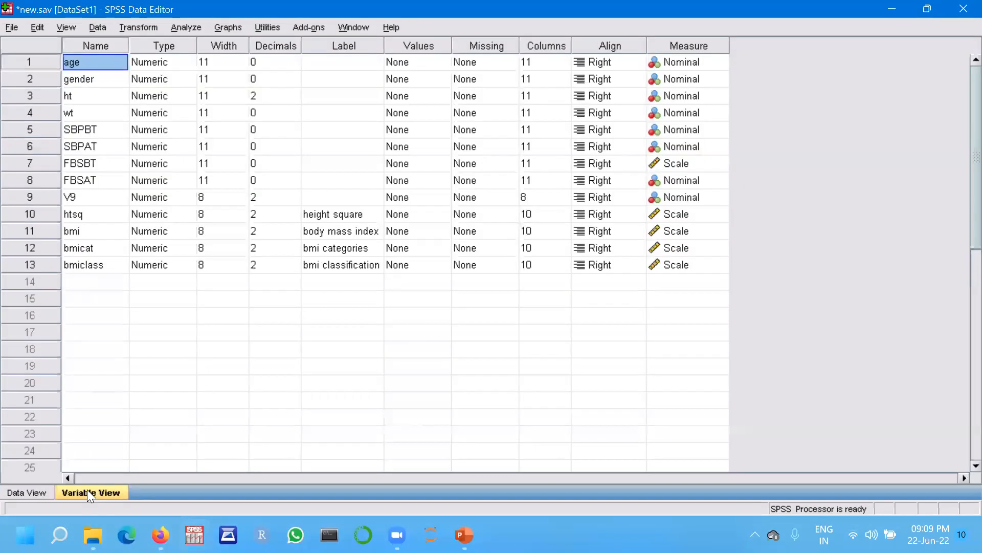
Open the value labels for the bmicat variable and label value 1 as "under weight".
left_click(25, 493)
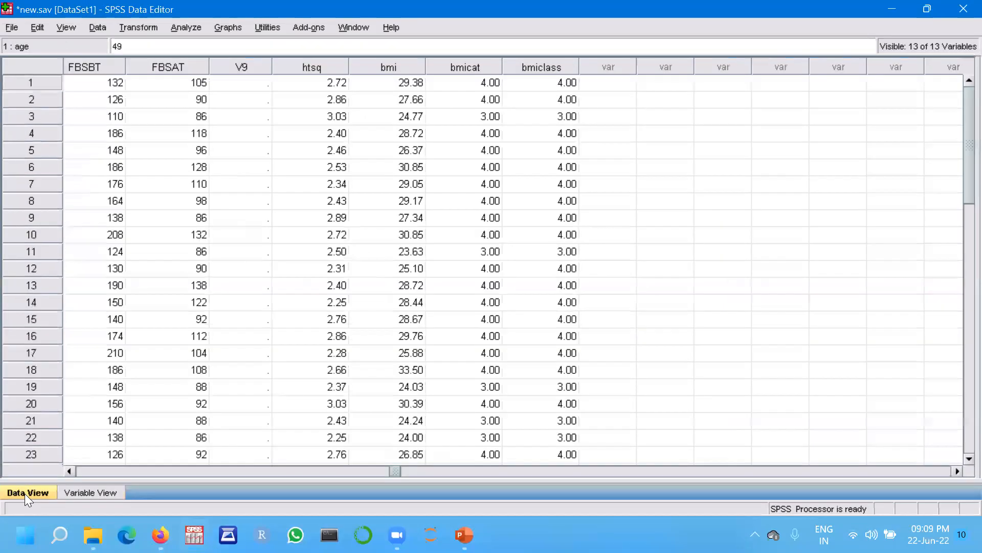
left_click(91, 492)
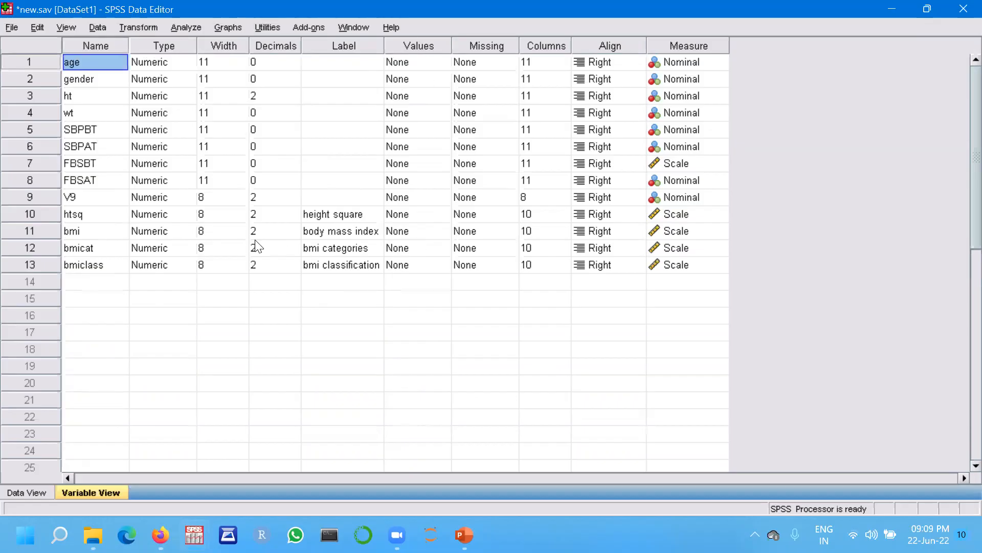
left_click(407, 252)
left_click(443, 248)
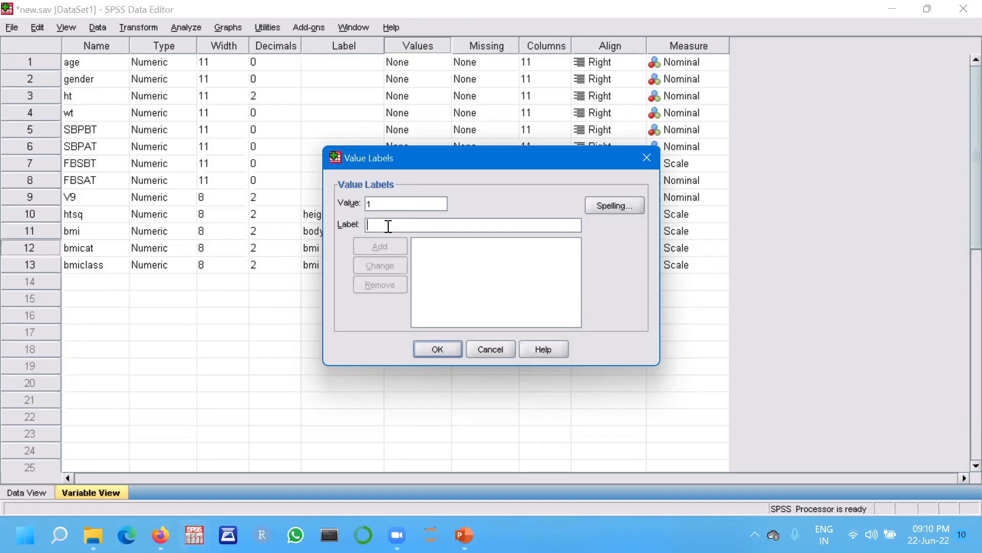
type("under weight")
left_click(384, 246)
Add value labels 2 as "Normal weight" and 3 as "over weight" for bmicat.
type("2")
left_click(380, 226)
type("Nor")
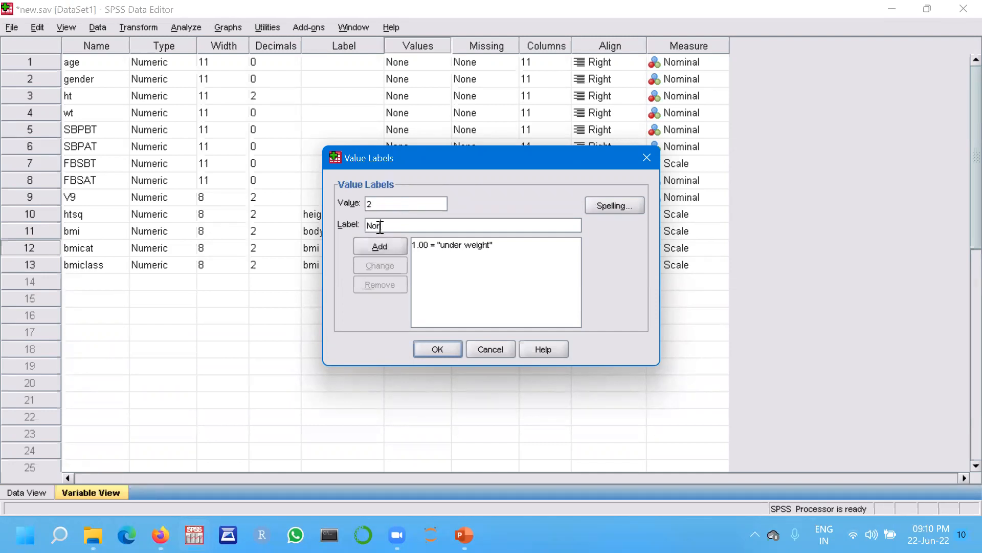
type("mal weight")
left_click(377, 248)
type("3")
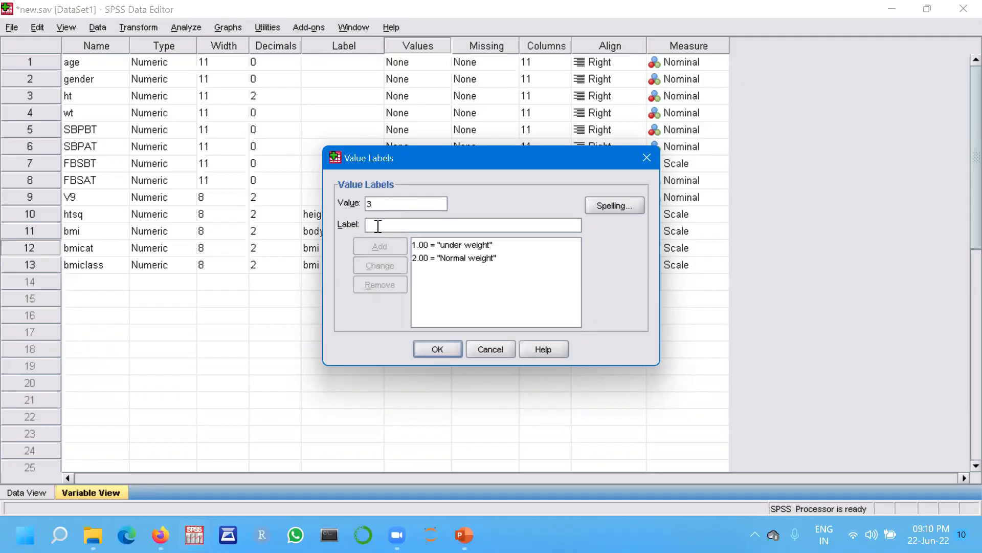
type("over weight")
left_click(387, 246)
Add value label 4 as "obese" and apply the bmicat value labels.
type("4")
type("obese")
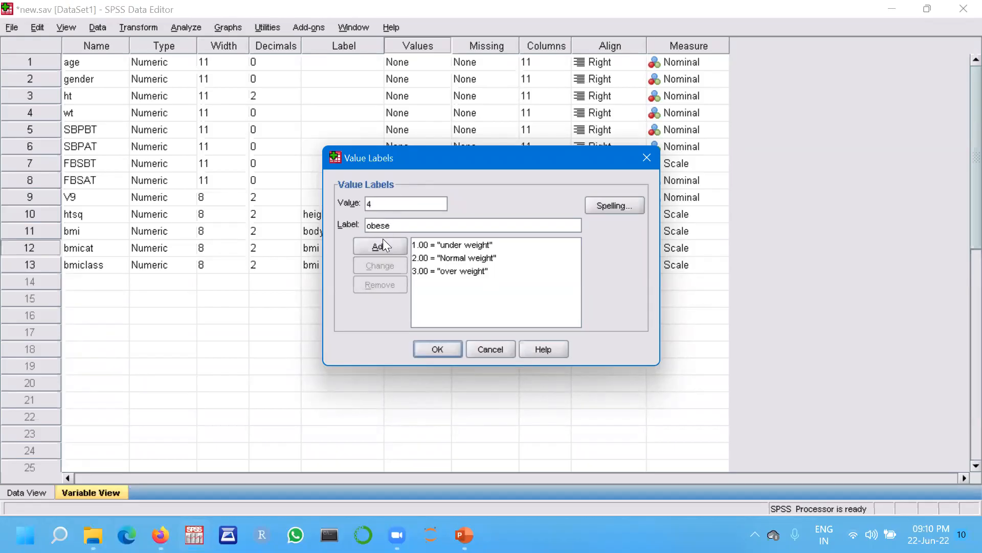
left_click(382, 242)
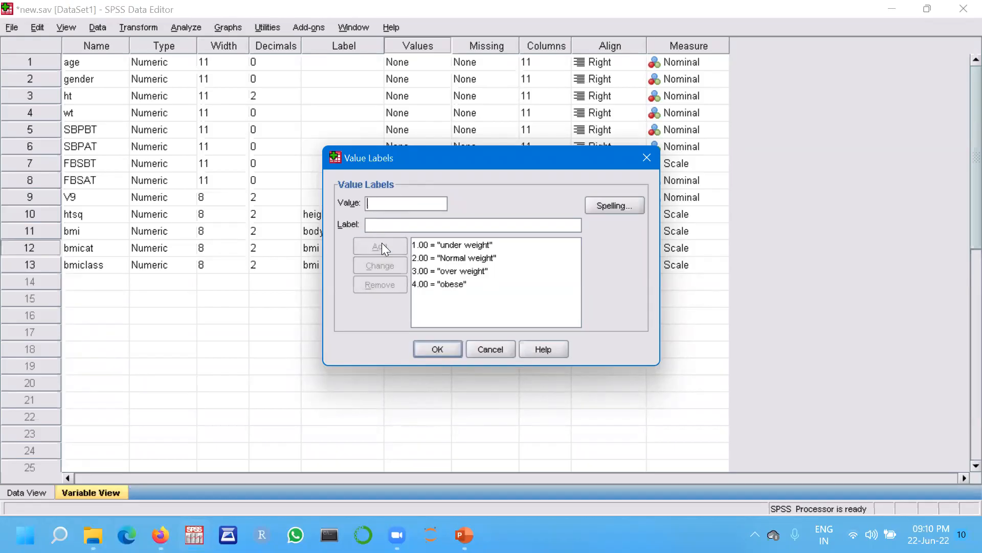
left_click(437, 349)
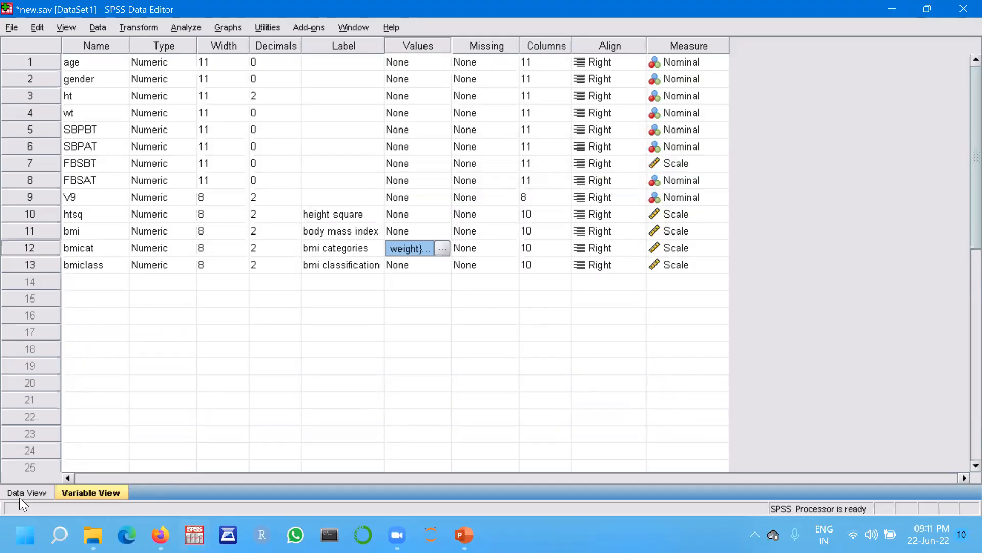
Exit SPSS without saving changes to the dataset.
left_click(32, 492)
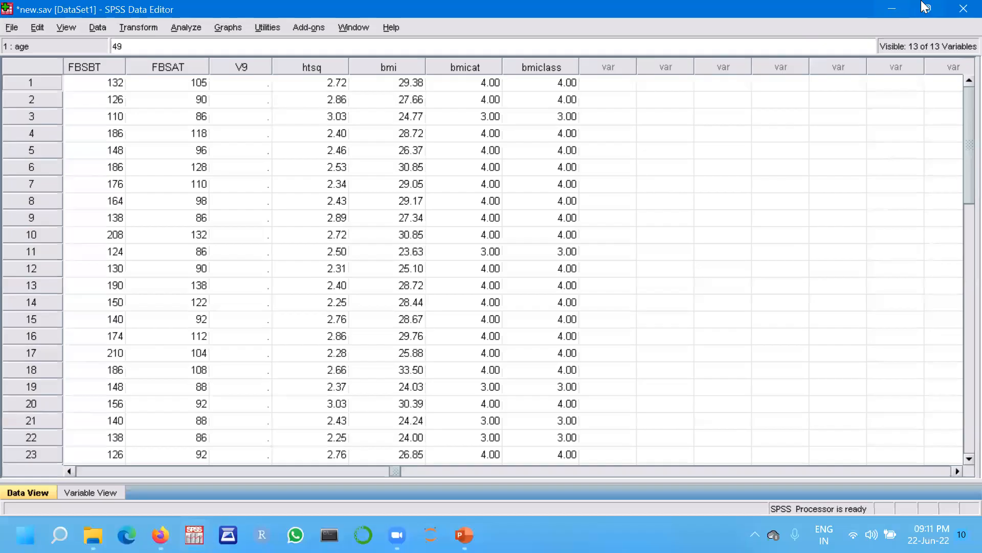
left_click(962, 10)
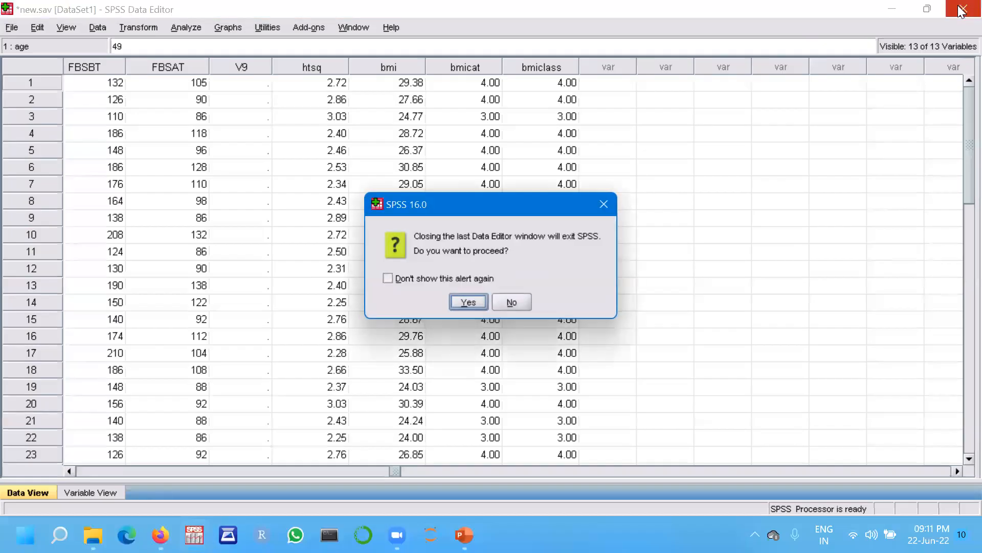
left_click(469, 302)
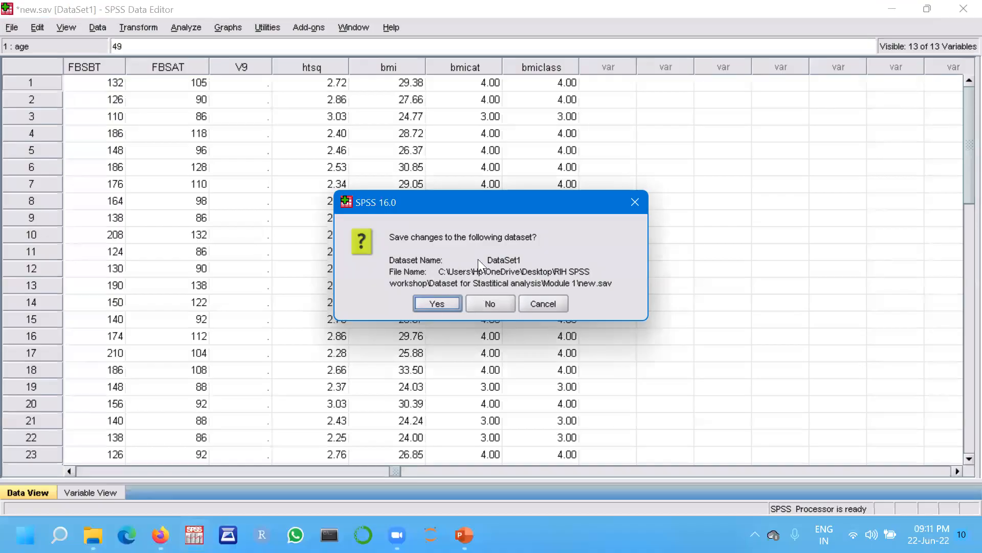
left_click(488, 303)
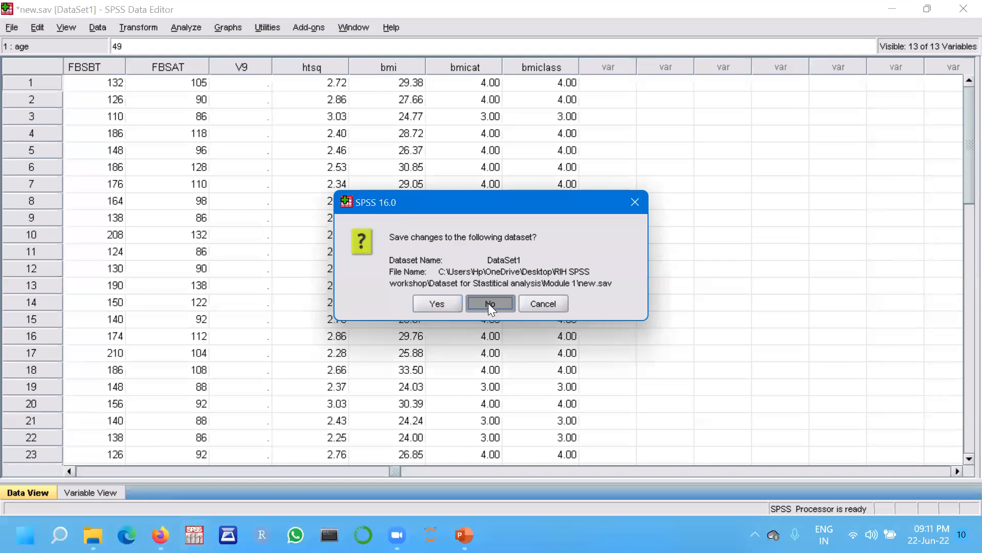
left_click(491, 306)
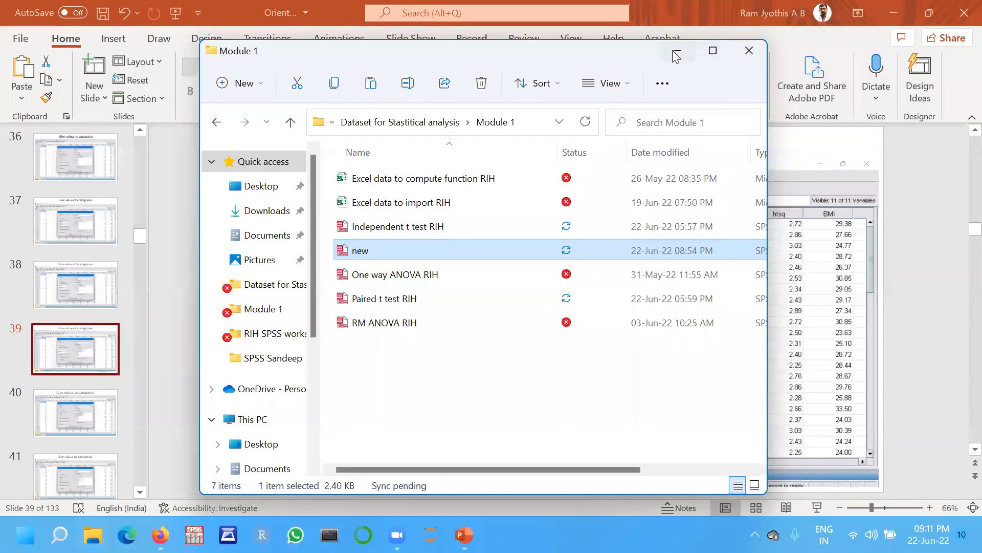
Close the file explorer window and page through the presentation slides to the Types of Statistics slide.
left_click(677, 55)
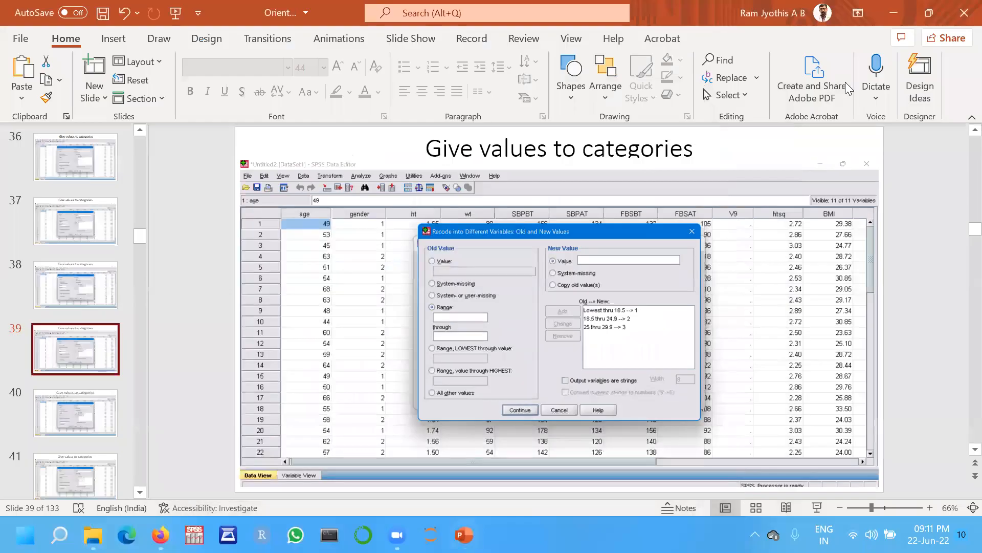
left_click(81, 429)
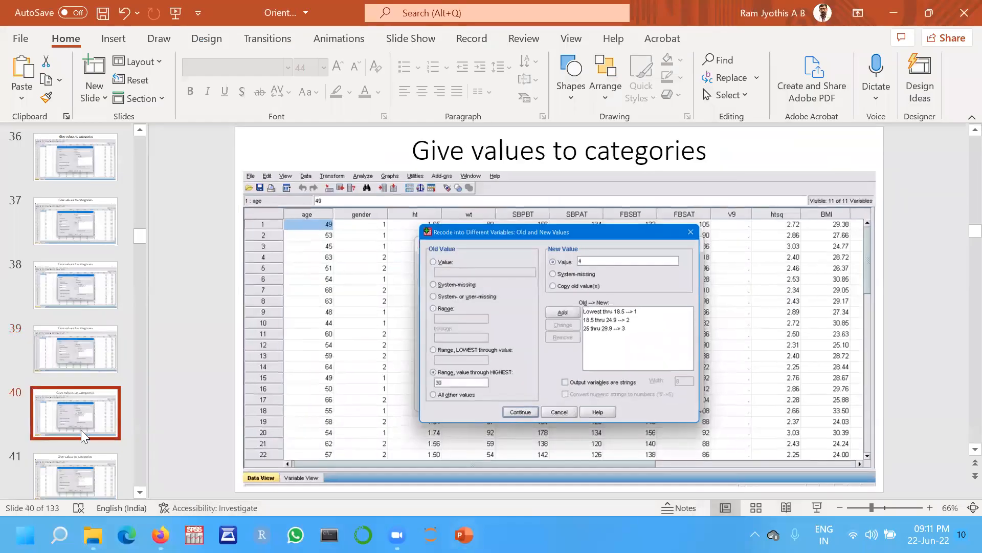
key("Down")
key("Down")
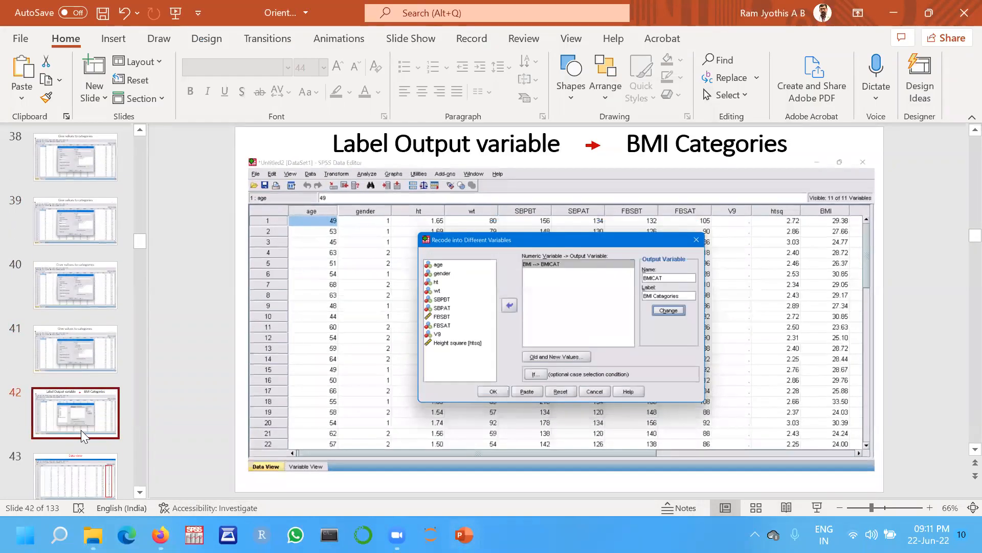
key("Down")
key("Down")
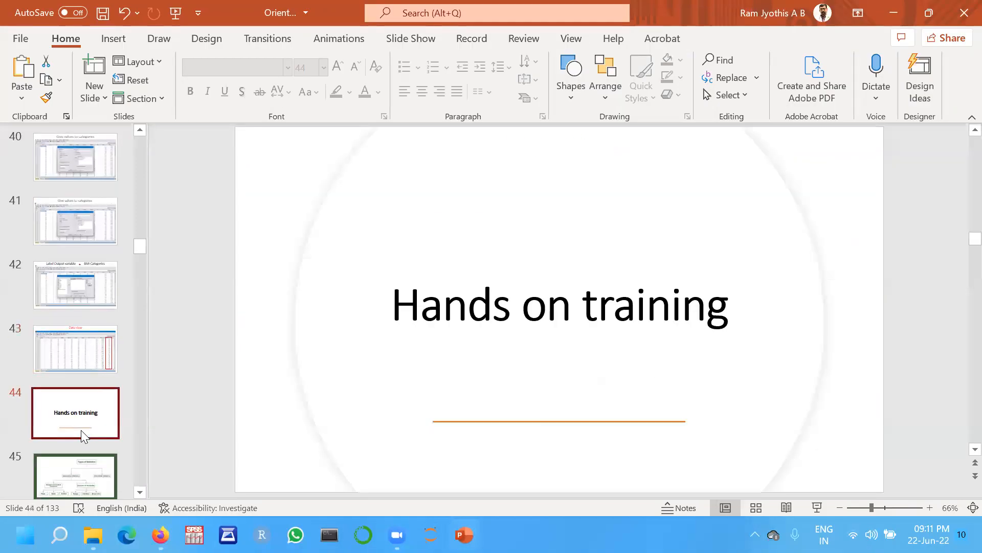
key("Down")
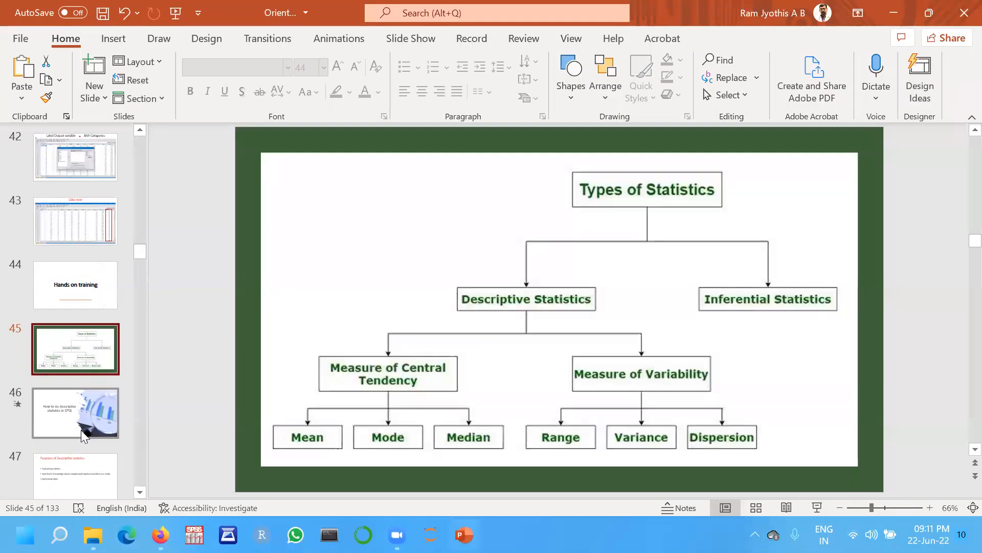
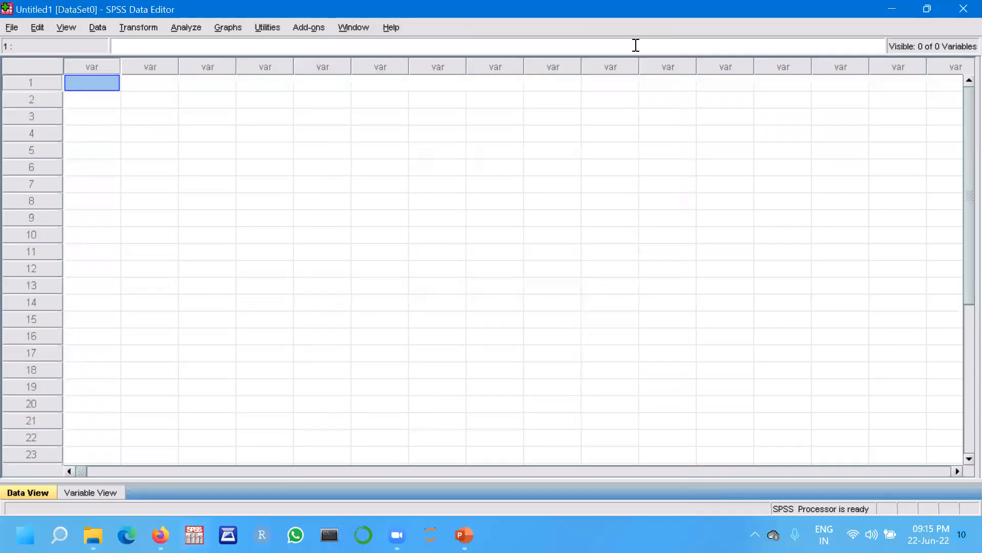
Import the Excel file 'Excel data to import RIH.xls' from the Module 1 folder, reading variable names from the first row.
left_click(13, 26)
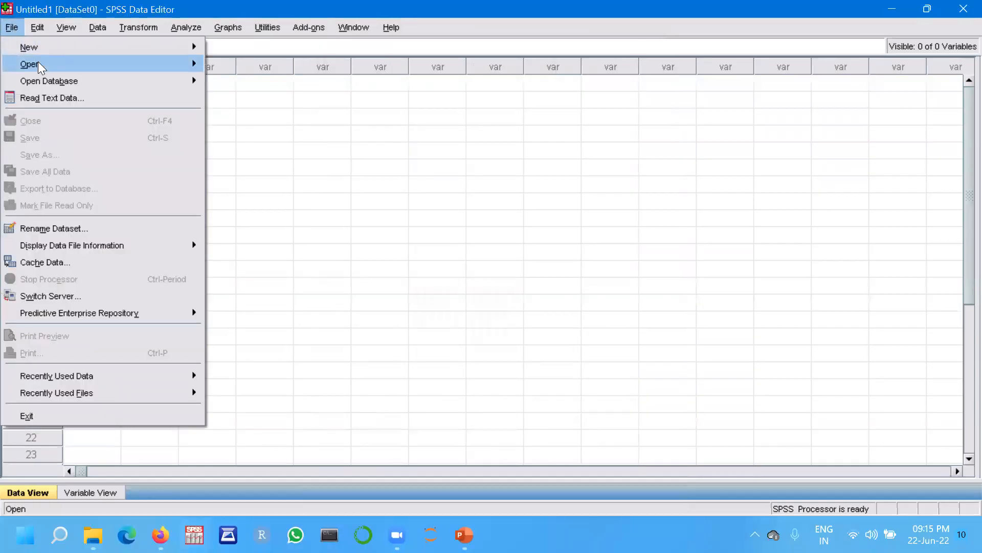
mouse_move(40, 68)
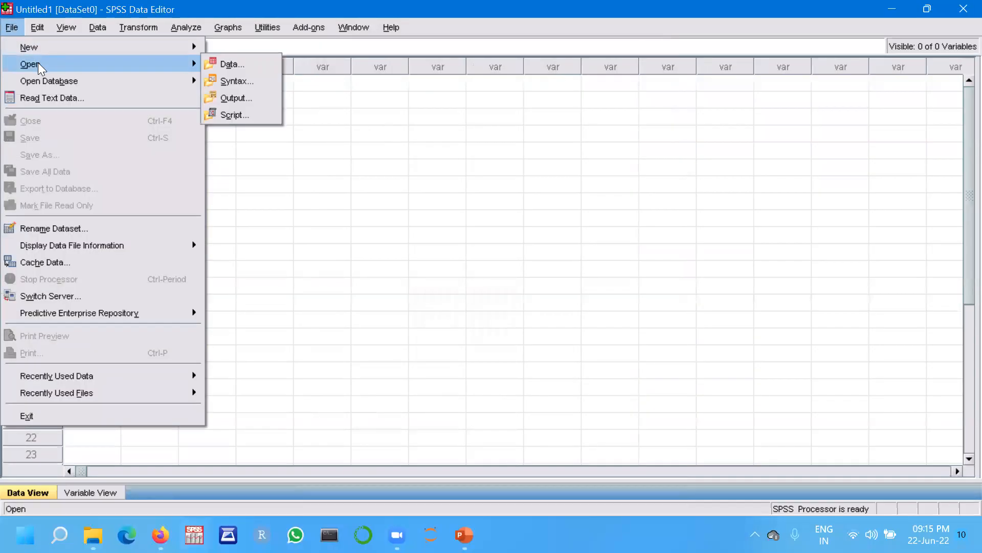
left_click(227, 65)
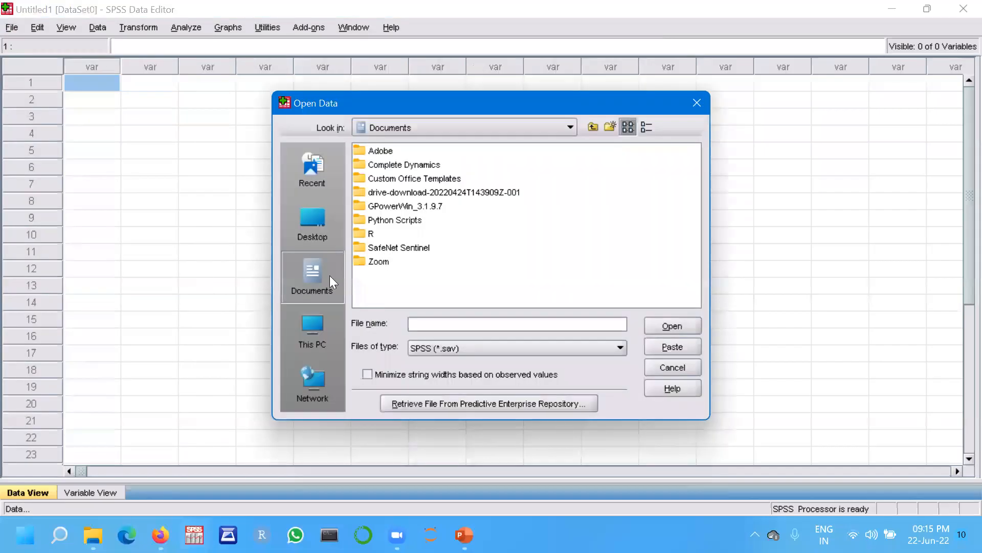
left_click(308, 225)
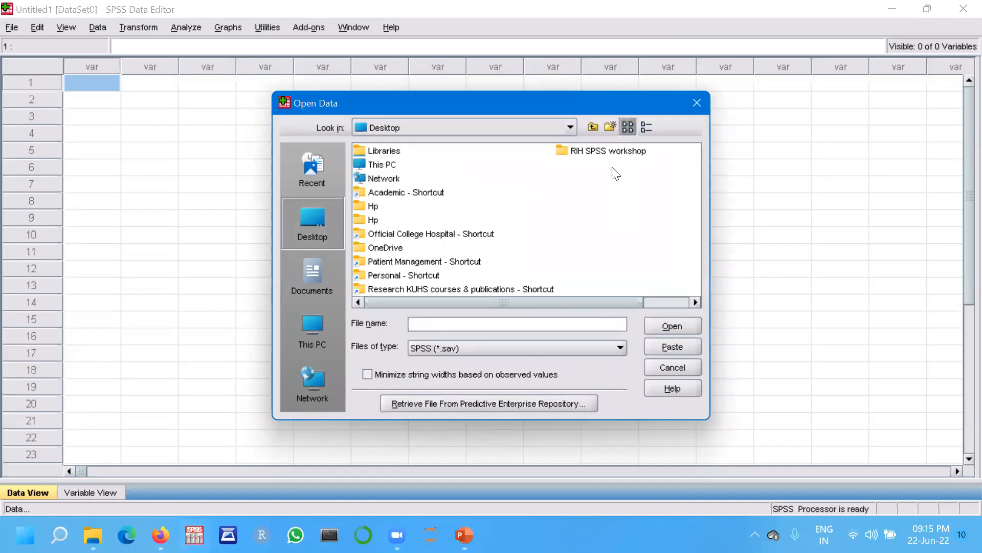
double_click(603, 153)
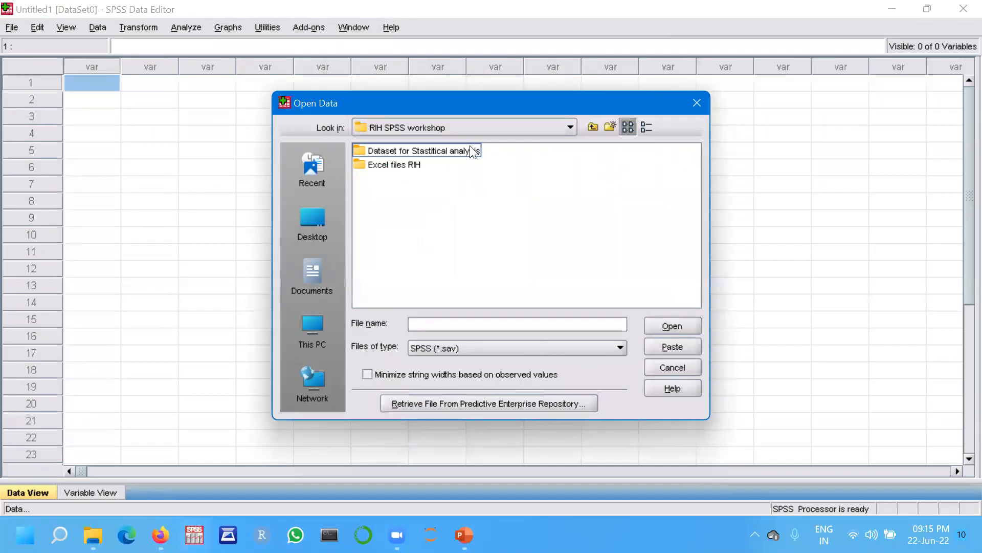
double_click(415, 151)
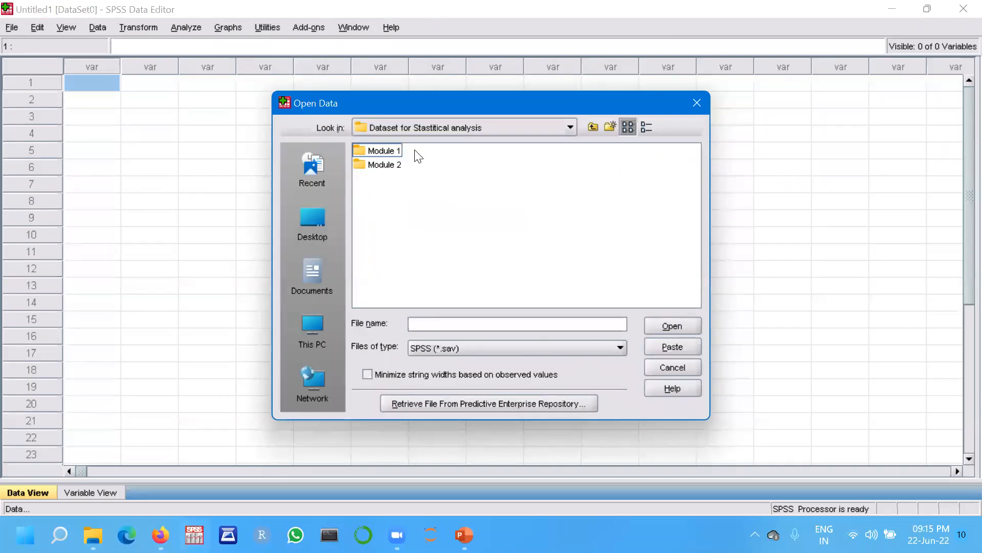
double_click(387, 149)
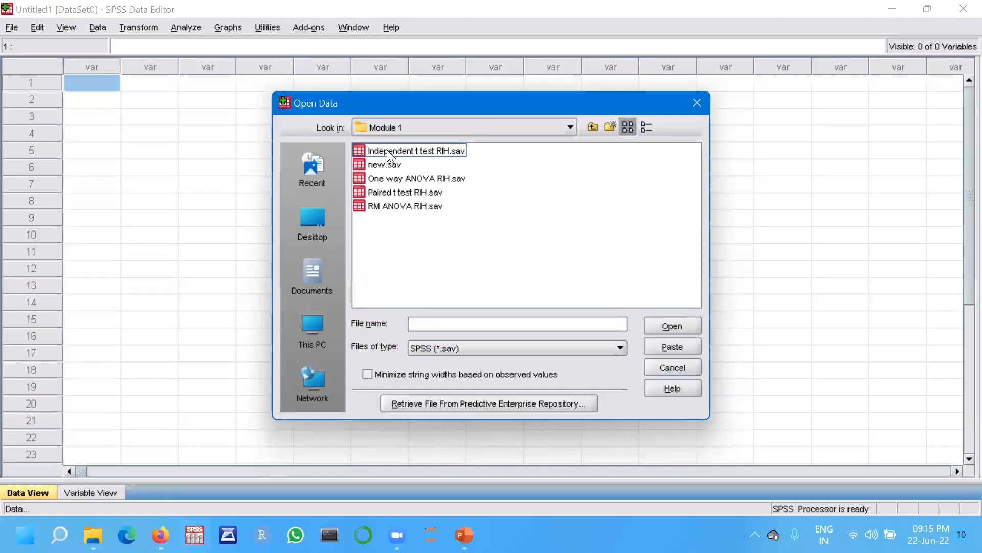
left_click(613, 345)
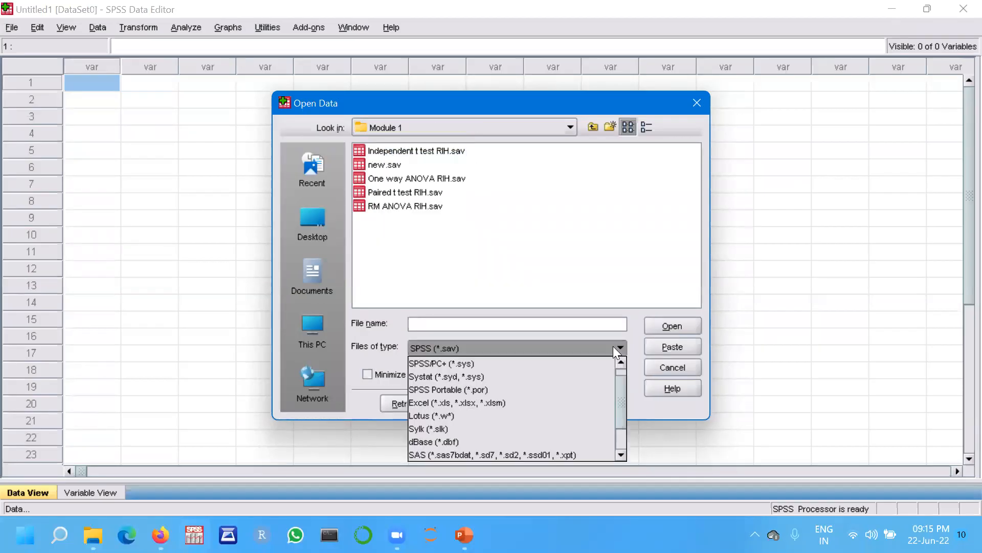
left_click(469, 402)
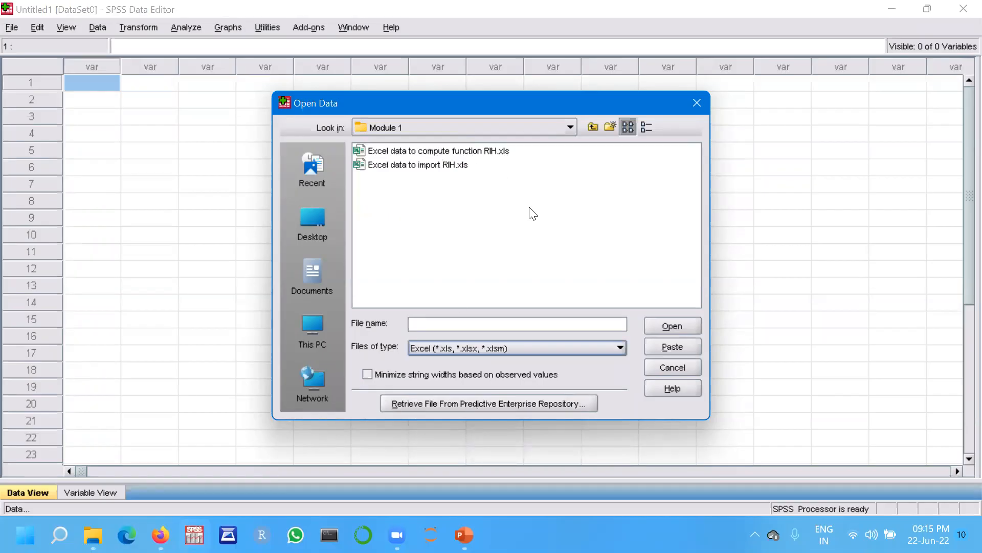
double_click(411, 166)
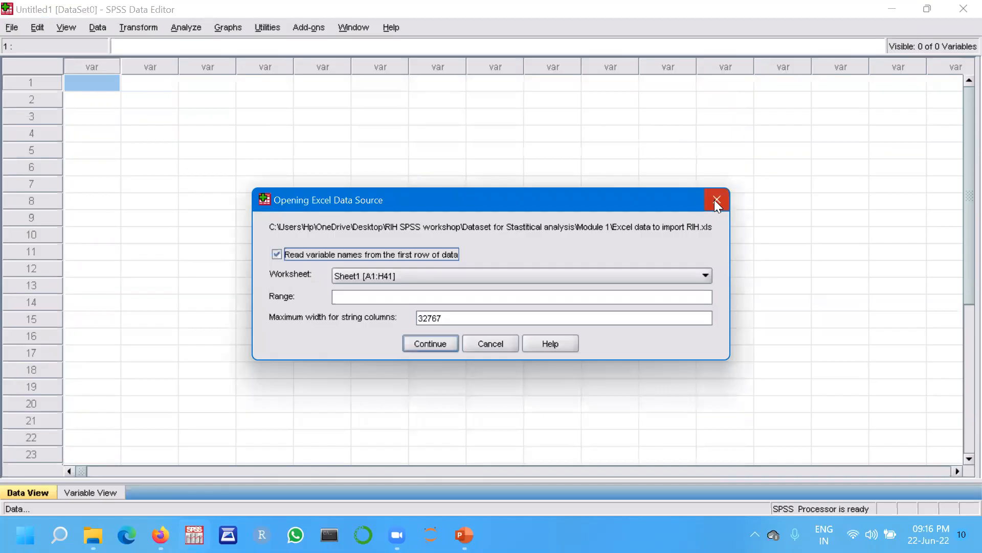
left_click(438, 342)
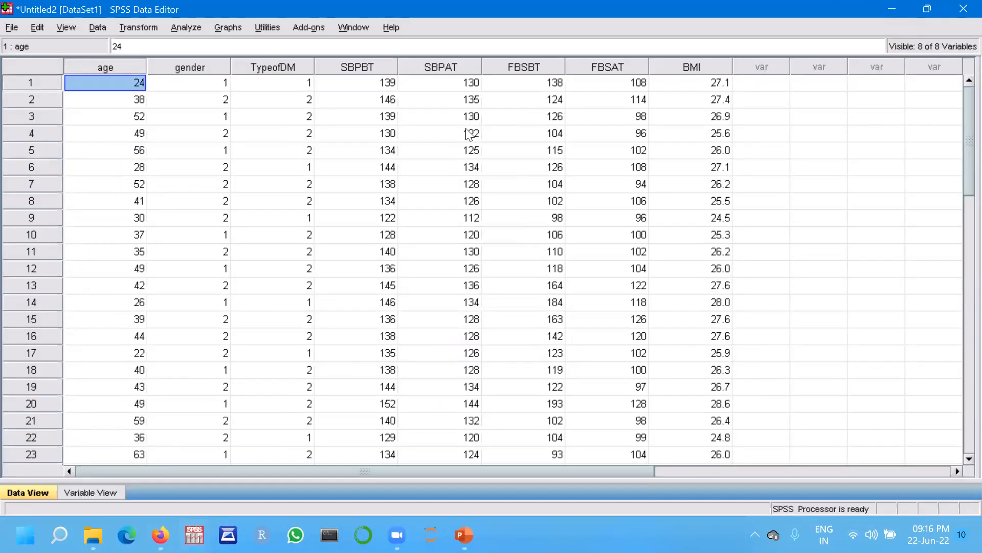
Open the Frequencies dialog and add age and SBPBT to the variables list.
key("alt+Tab")
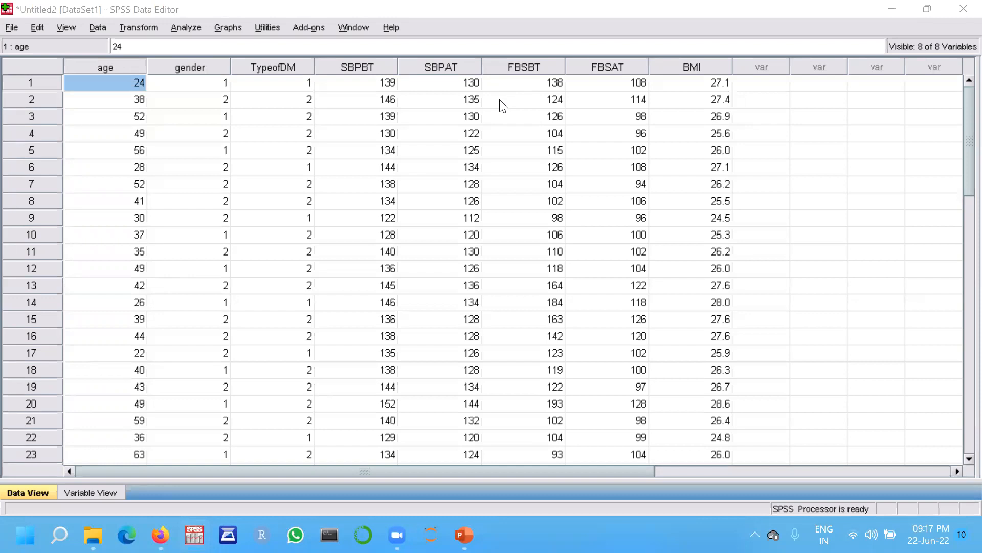
left_click(184, 25)
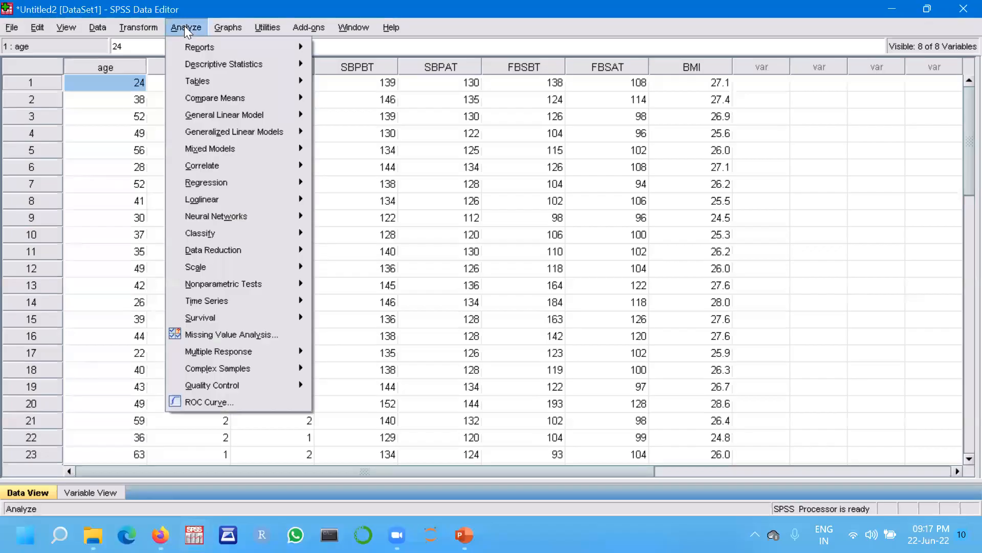
mouse_move(203, 64)
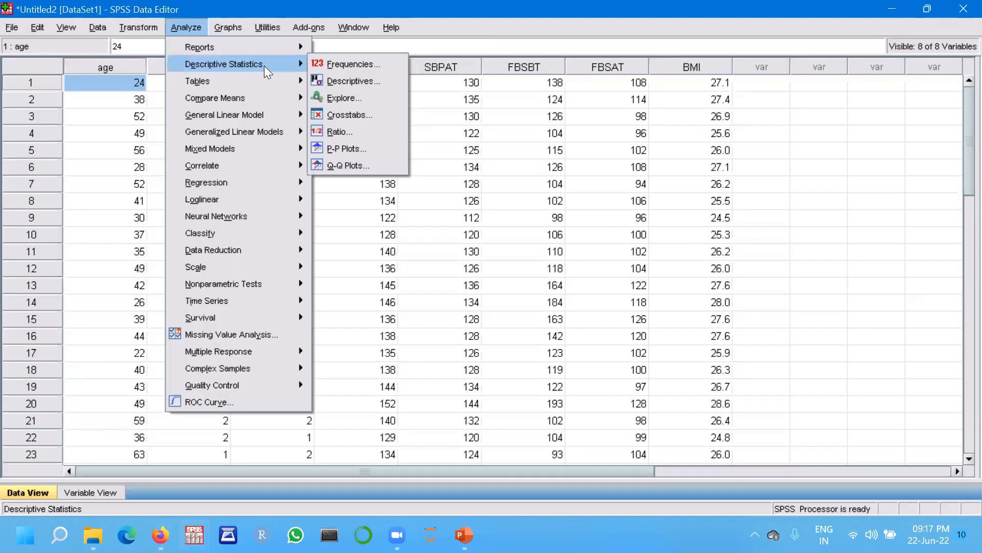
left_click(354, 63)
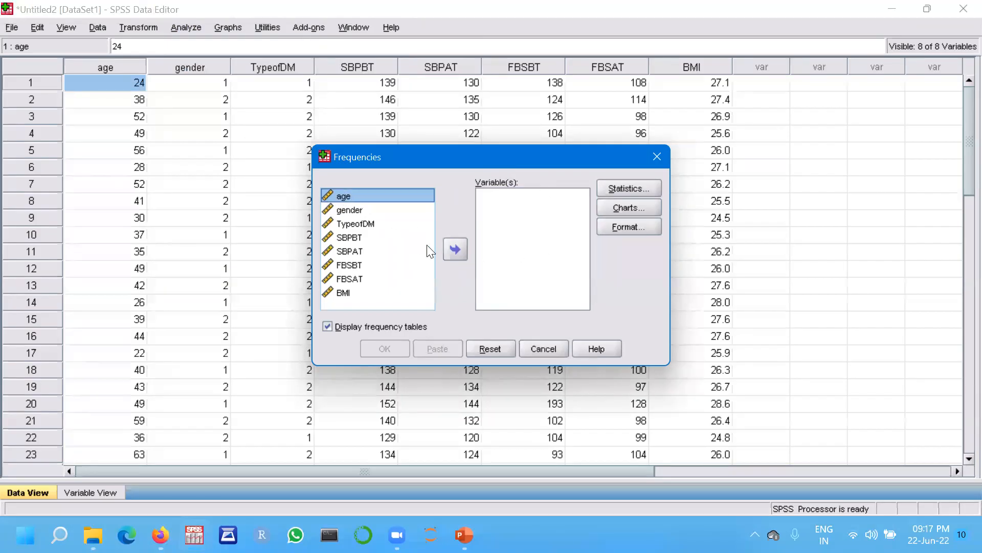
left_click(453, 248)
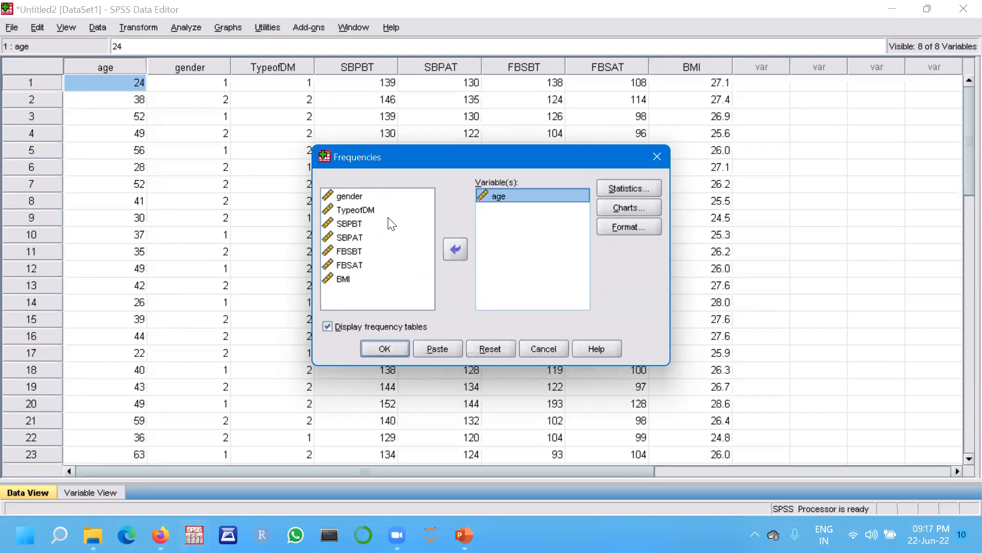
left_click(391, 223)
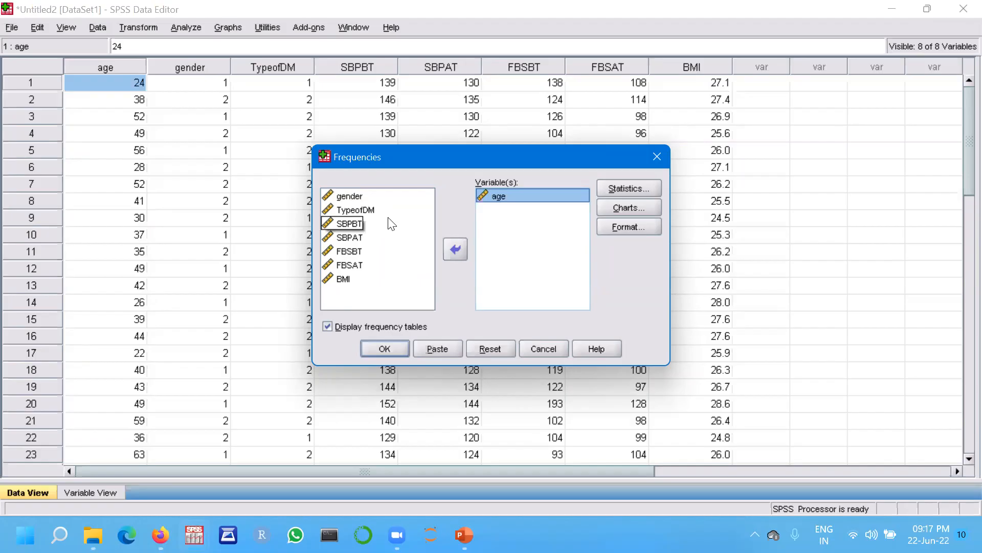
left_click(351, 223)
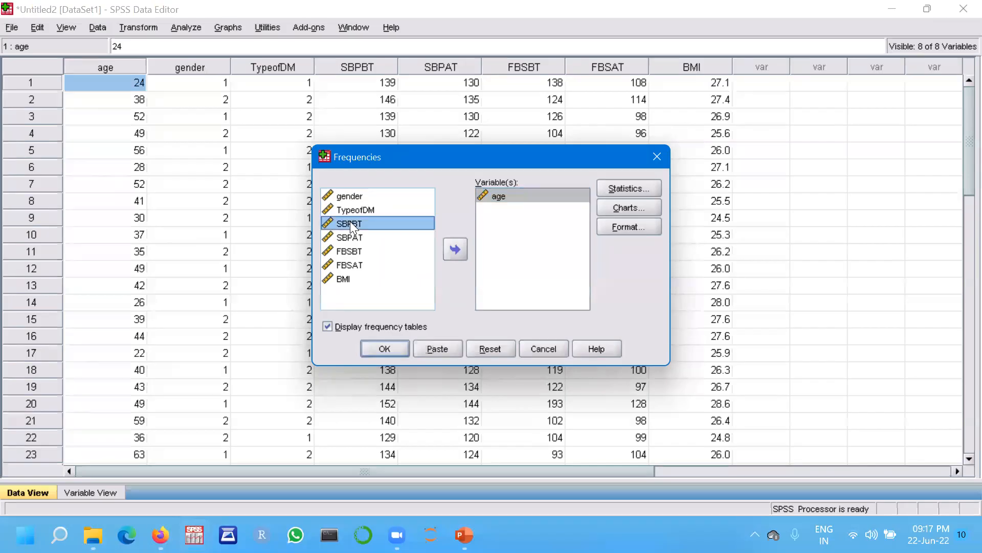
left_click(454, 255)
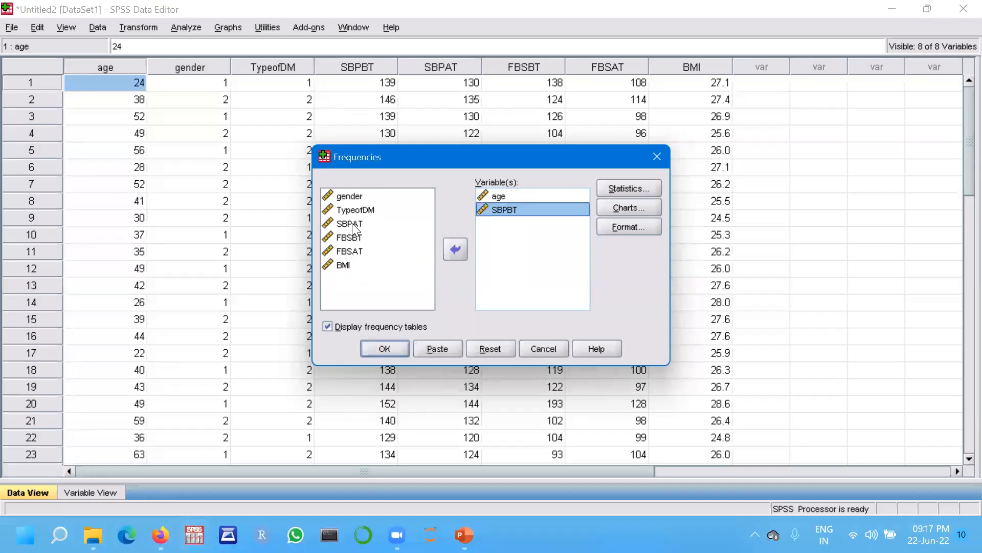
Add SBPAT, FBSBT, FBSAT and BMI to the Frequencies variables list.
left_click(352, 224)
left_click(451, 252)
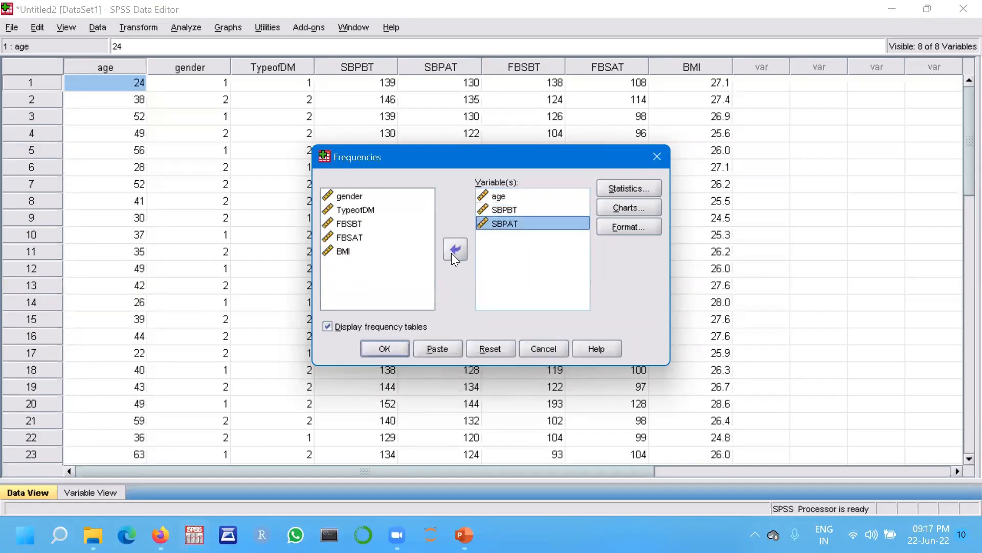
left_click(345, 228)
left_click(453, 249)
left_click(348, 224)
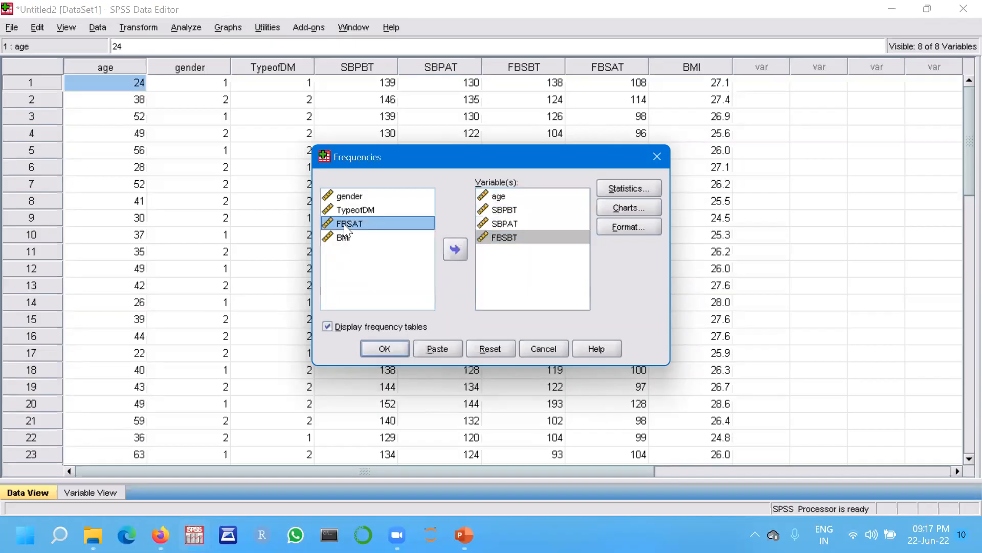
left_click(456, 249)
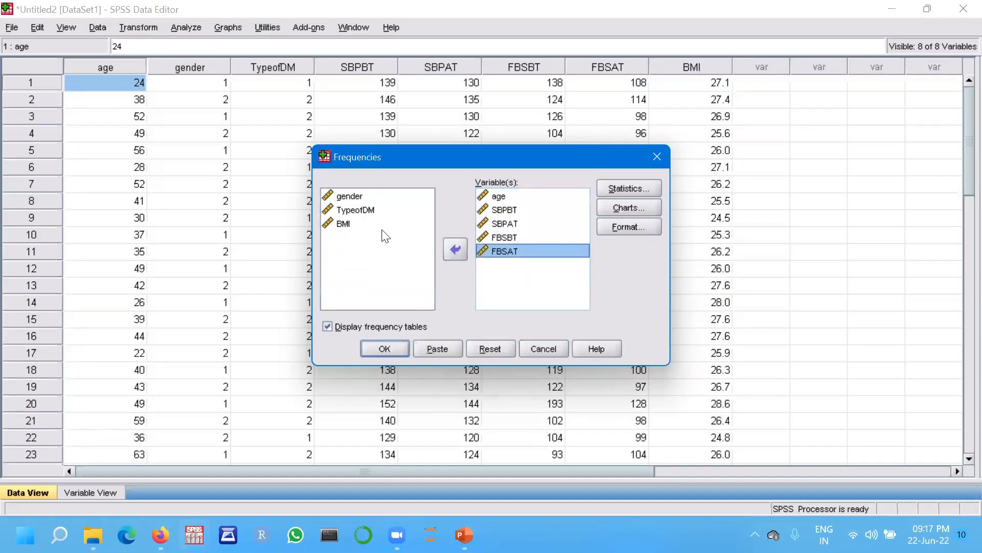
left_click(341, 229)
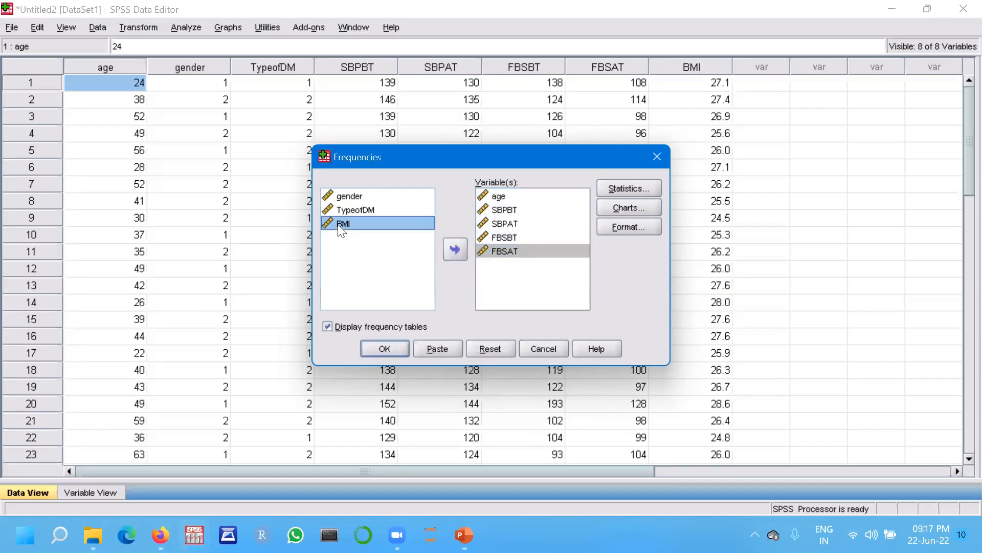
left_click(461, 250)
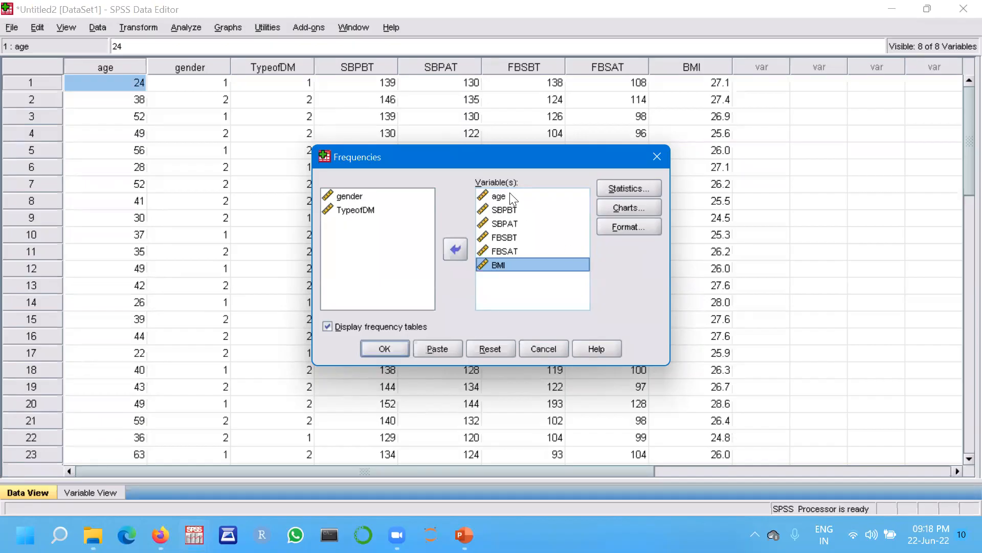
Request mean, median, mode, standard deviation, S.E. mean, minimum, maximum, skewness and kurtosis statistics.
left_click(623, 190)
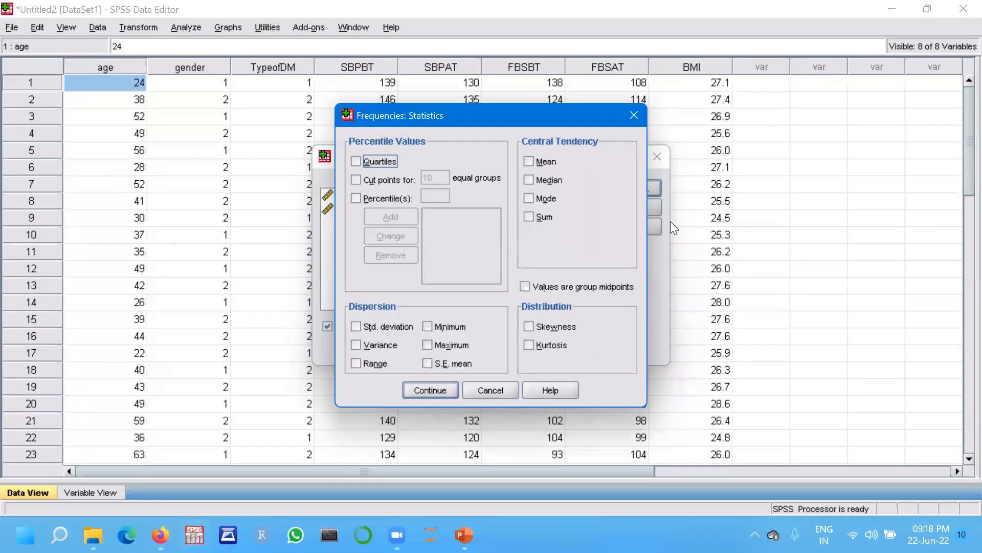
left_click(527, 160)
left_click(528, 179)
left_click(528, 198)
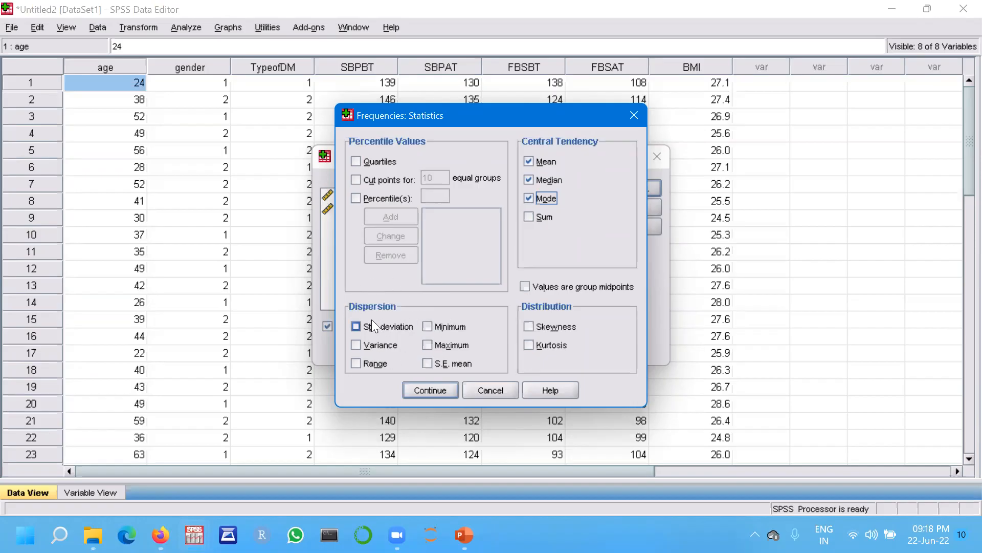
left_click(355, 326)
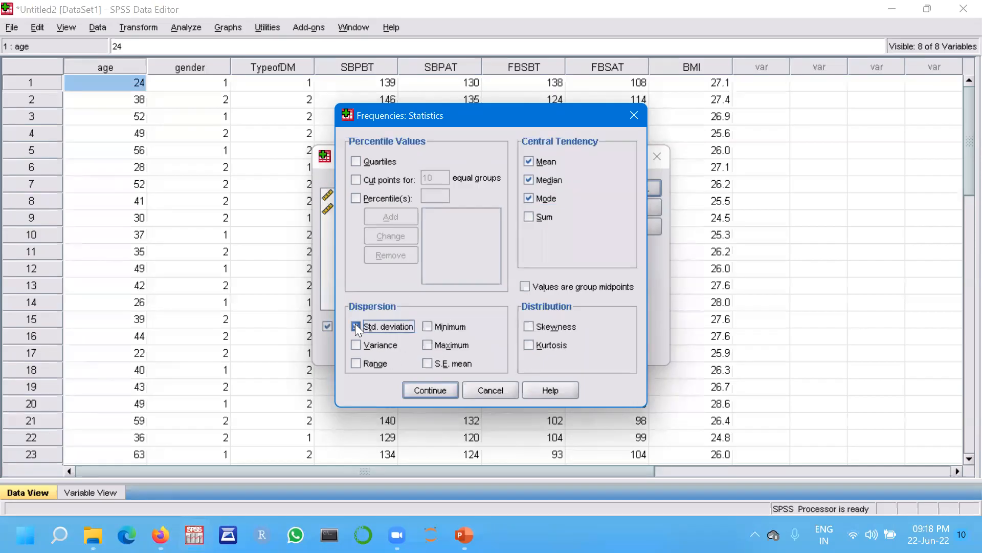
left_click(426, 363)
left_click(426, 326)
left_click(427, 344)
left_click(527, 325)
left_click(527, 345)
left_click(430, 391)
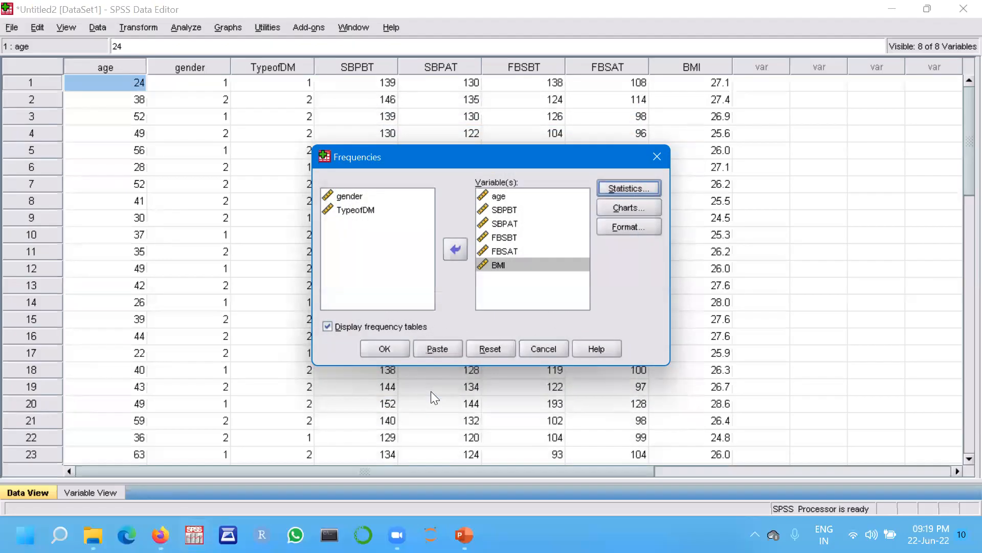
Set the frequency charts to histograms with a normal curve.
left_click(624, 207)
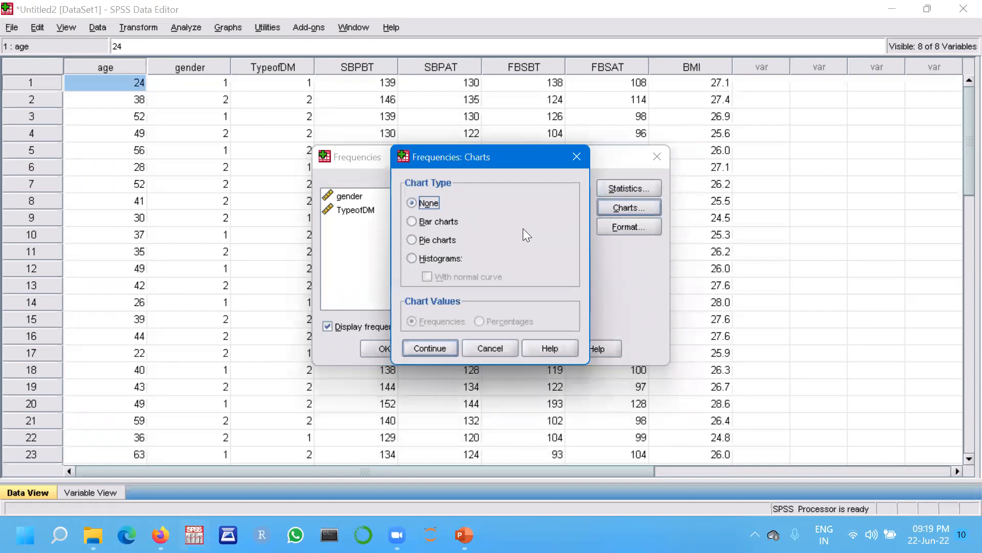
left_click(412, 259)
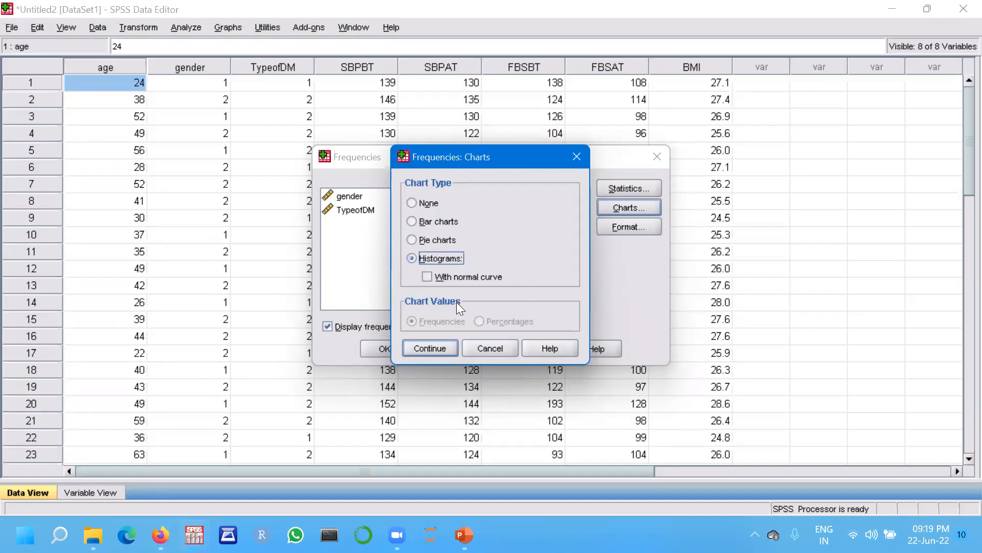
left_click(424, 277)
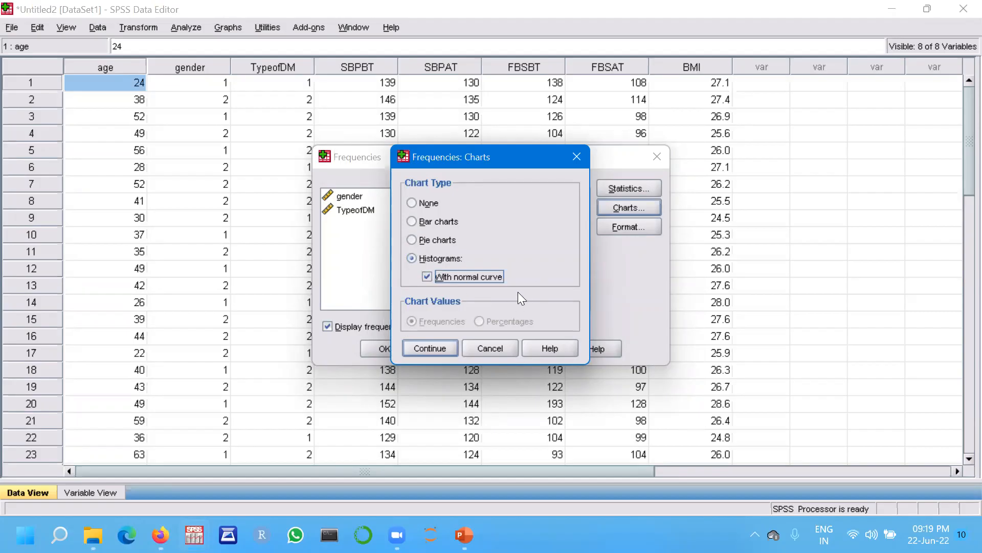
left_click(429, 348)
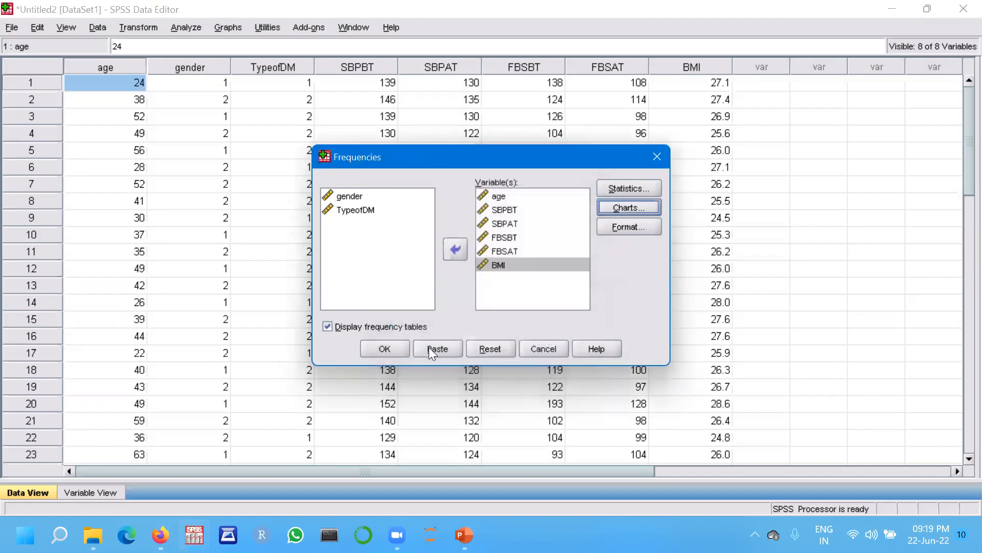
Keep the default format options and run the frequency analysis to produce the output.
left_click(624, 227)
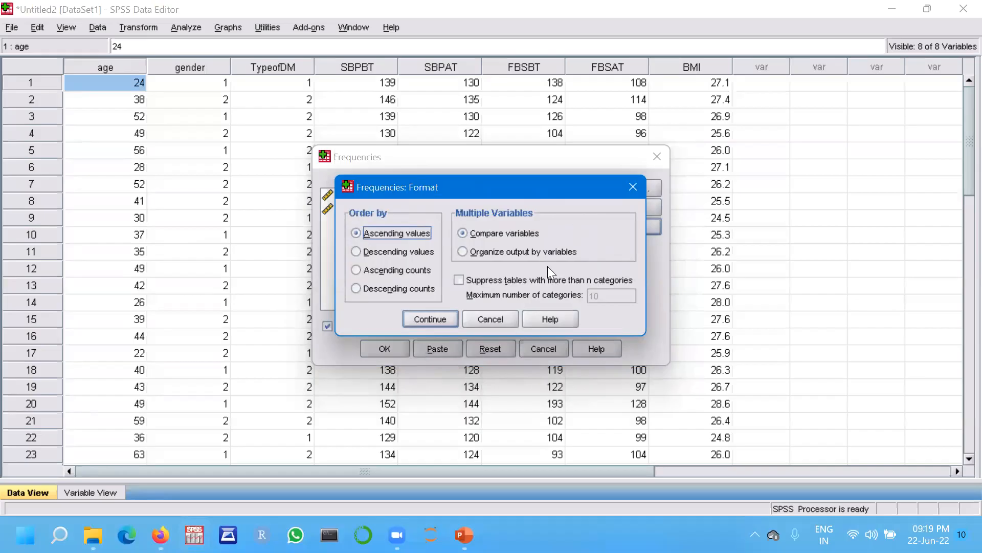
left_click(434, 318)
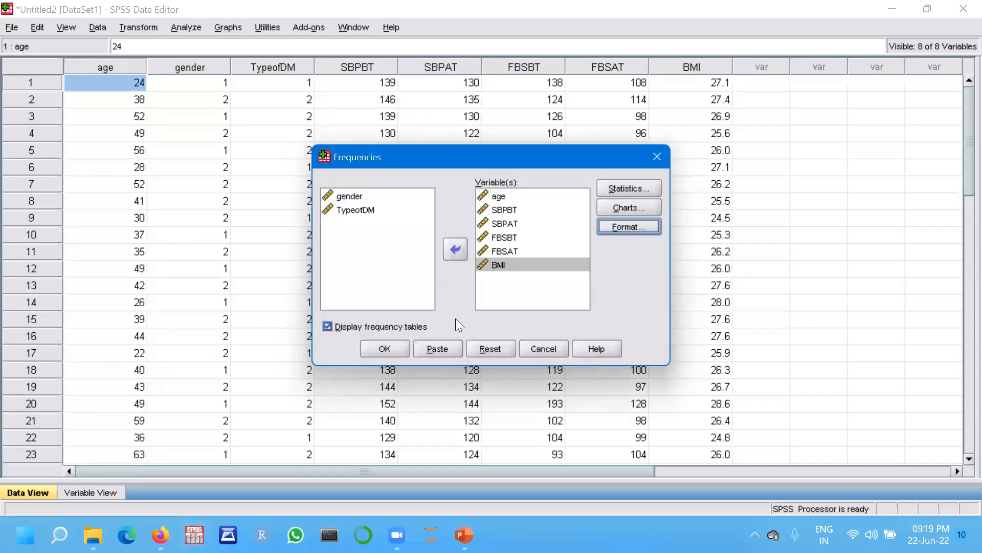
left_click(391, 350)
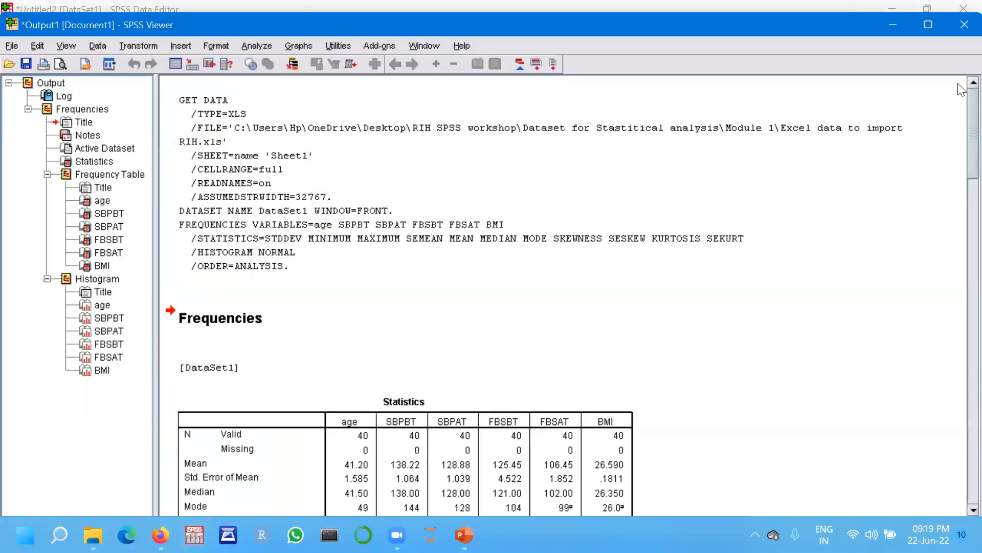
scroll(962, 117, "down", 2)
scroll(962, 117, "down", 9)
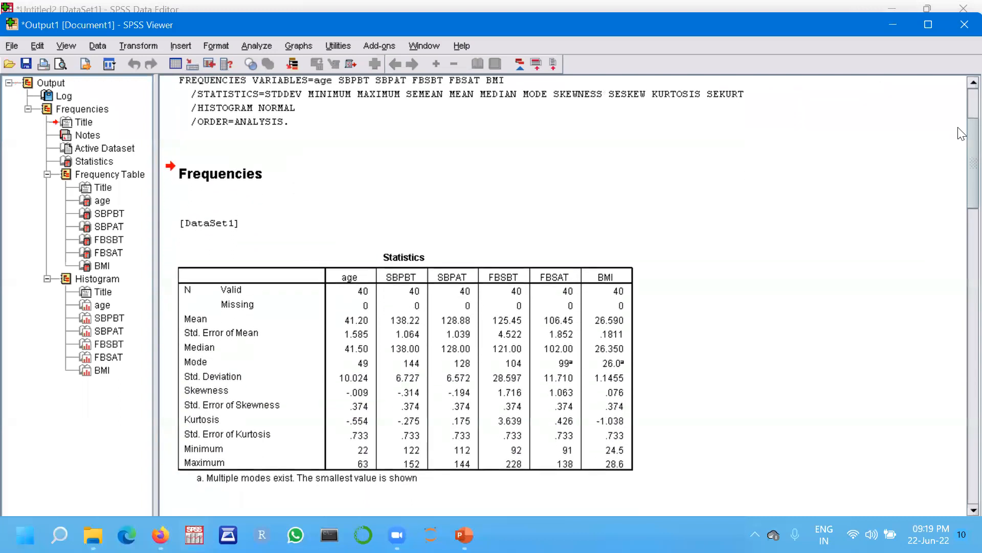
Close the output viewer and reopen the Frequencies dialog with its settings reset.
scroll(961, 151, "up", 1)
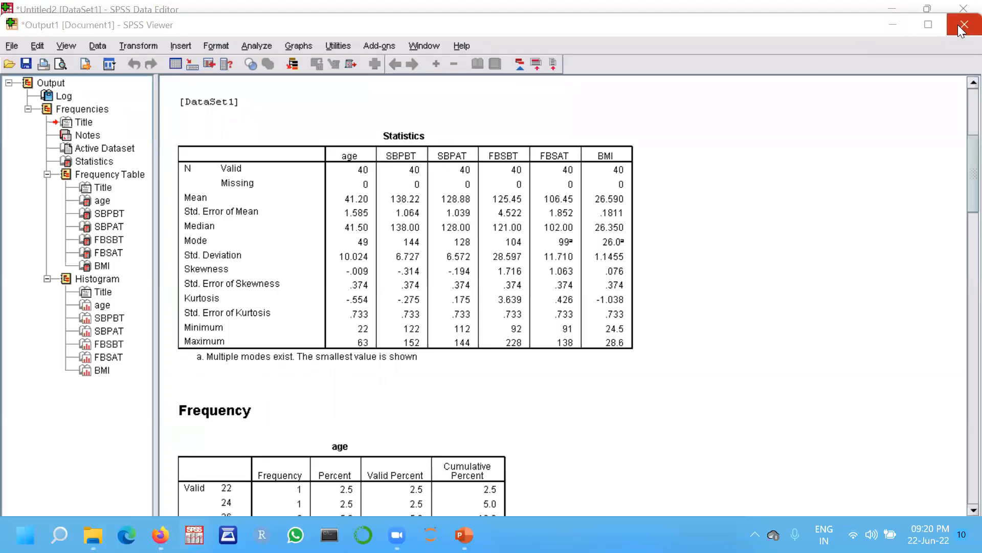
left_click(491, 304)
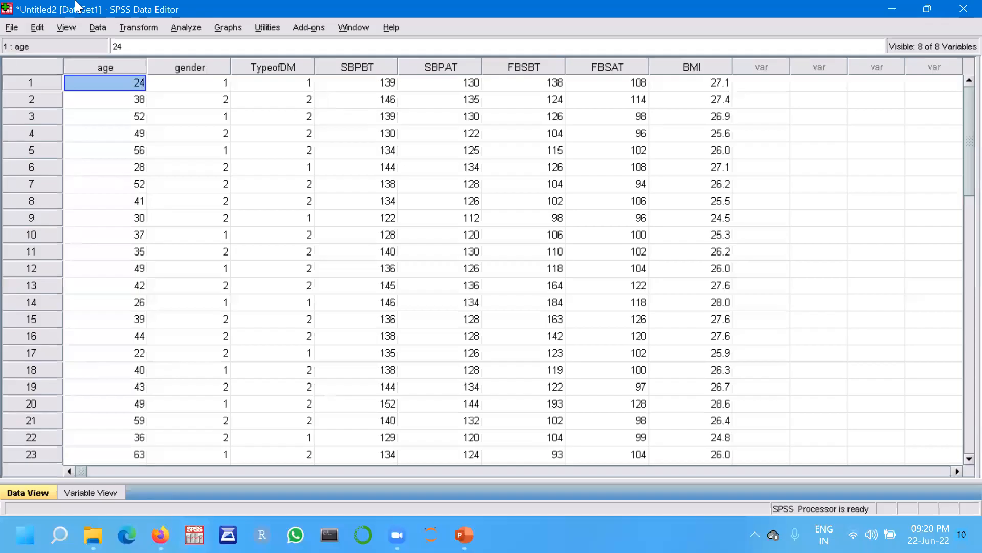
left_click(185, 27)
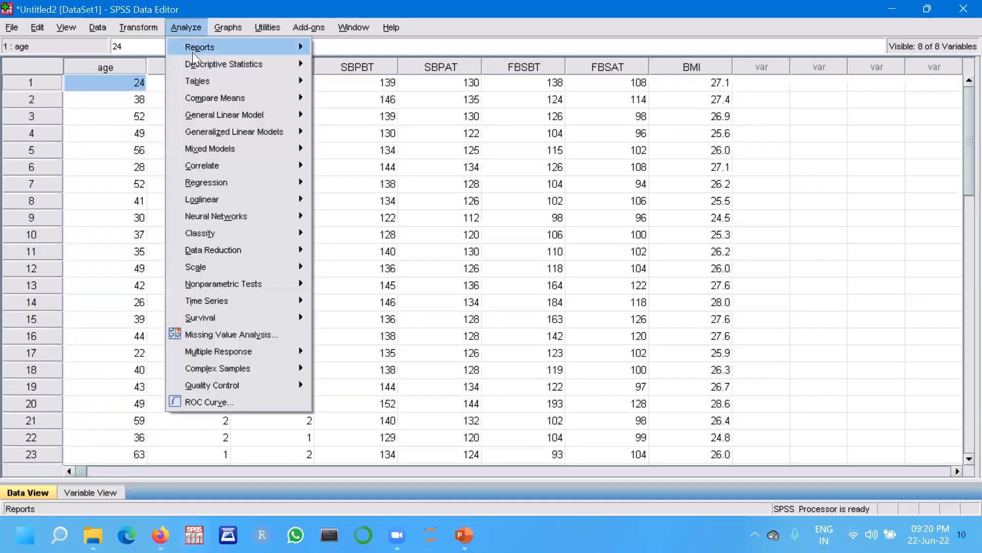
mouse_move(194, 62)
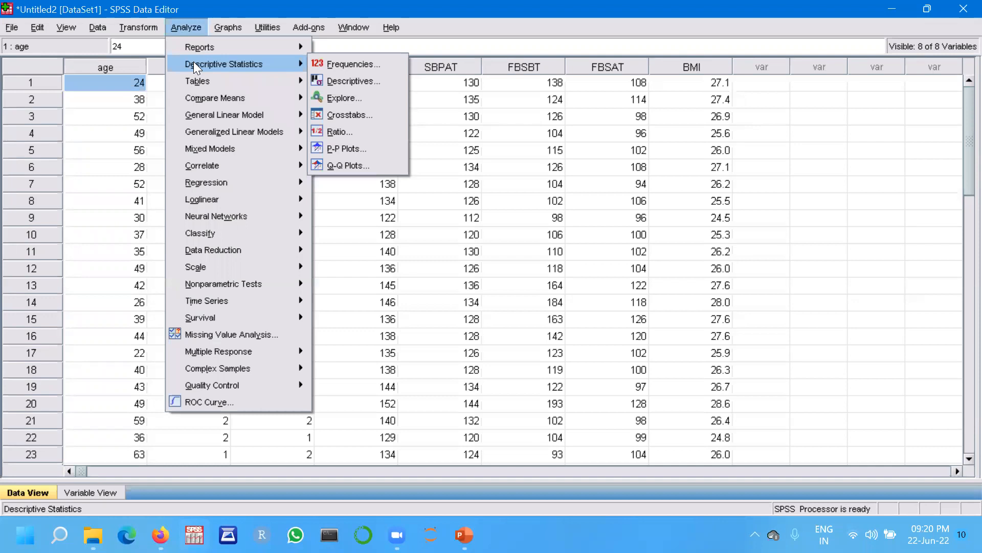
left_click(327, 63)
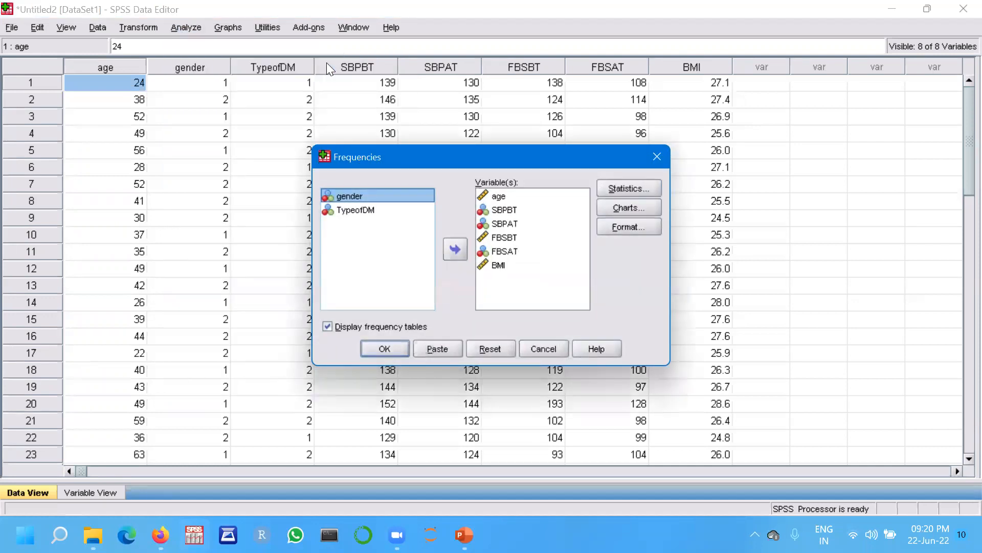
left_click(494, 348)
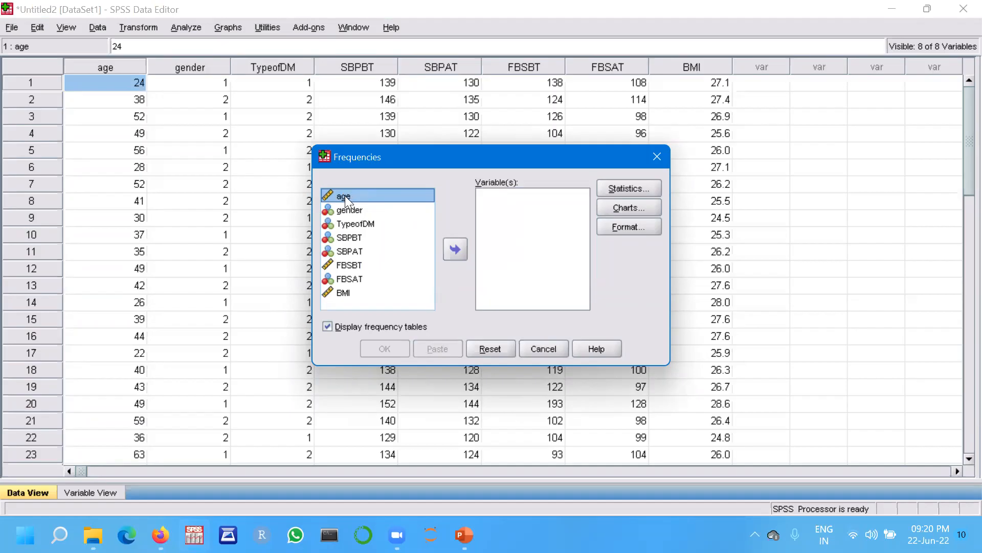
Add age, SBPBT, SBPAT, FBSBT, FBSAT and BMI to the Frequencies variables list.
left_click(454, 249)
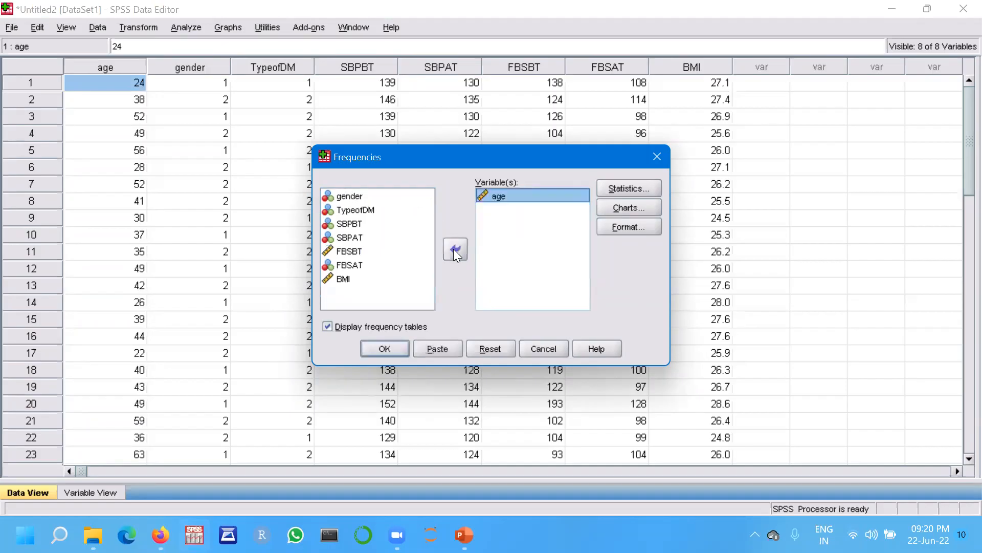
left_click(352, 224)
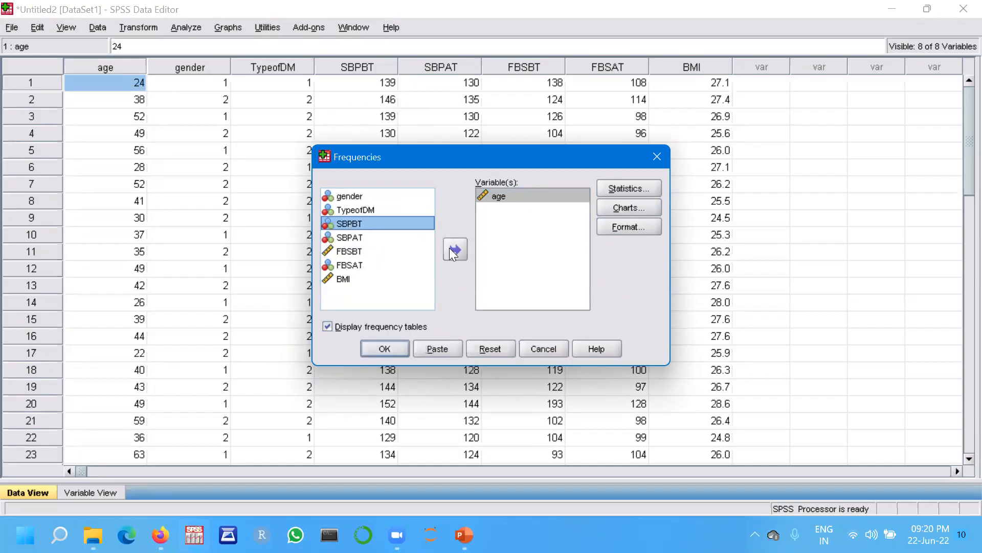
left_click(452, 249)
left_click(349, 224)
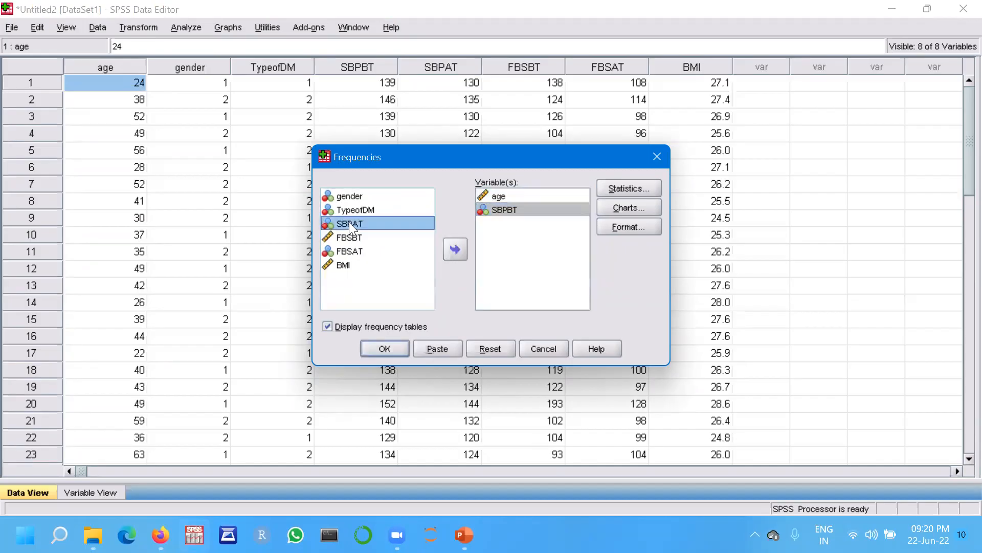
left_click(458, 249)
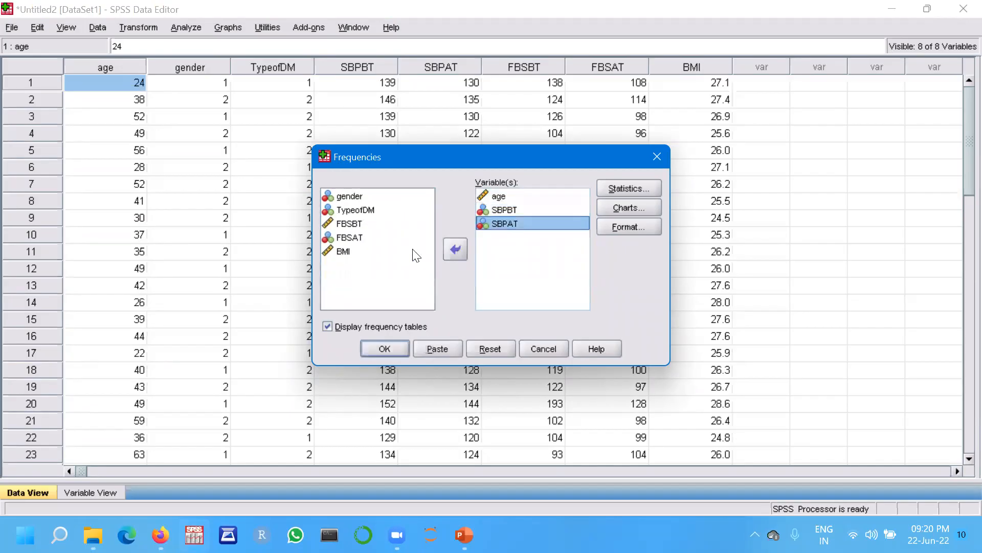
left_click(348, 224)
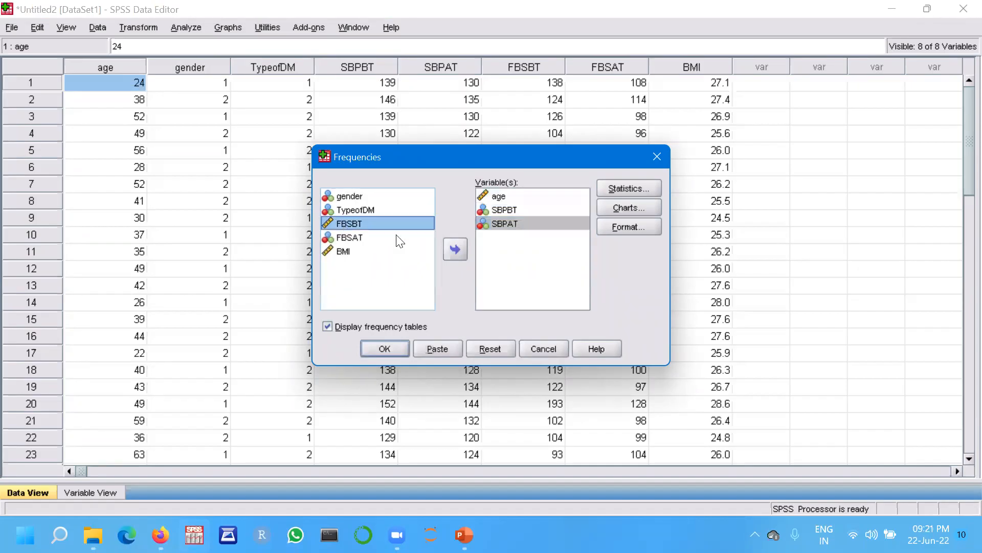
left_click(451, 250)
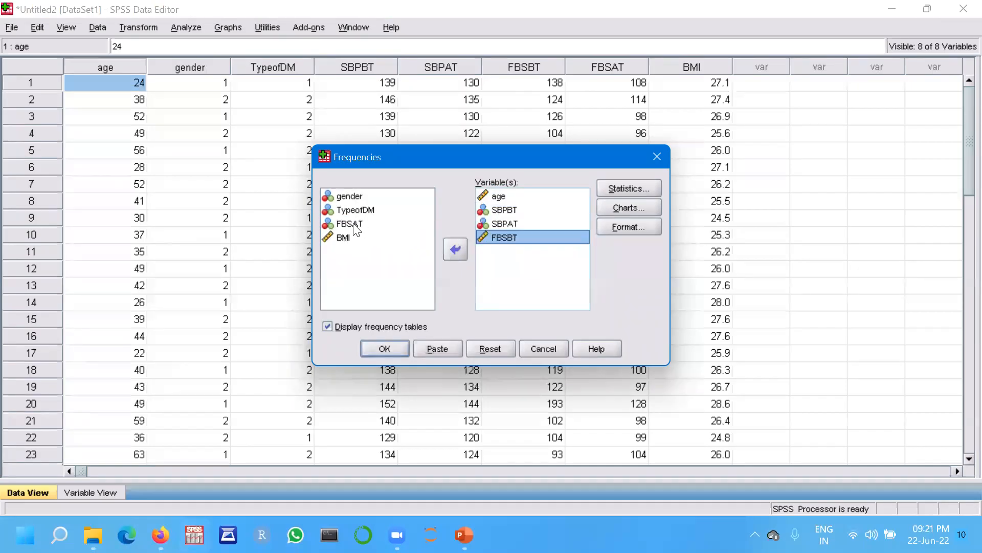
left_click(358, 225)
left_click(456, 249)
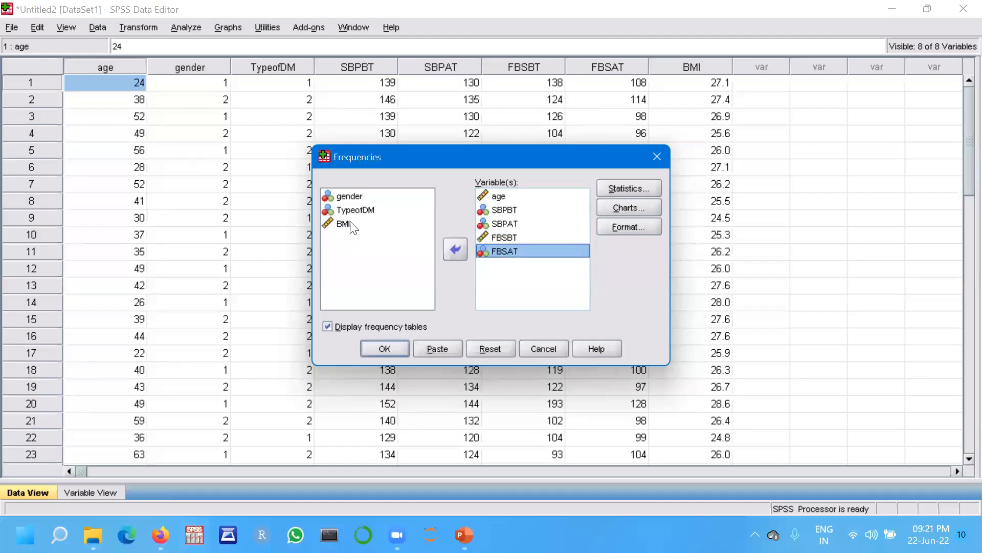
left_click(358, 228)
left_click(456, 250)
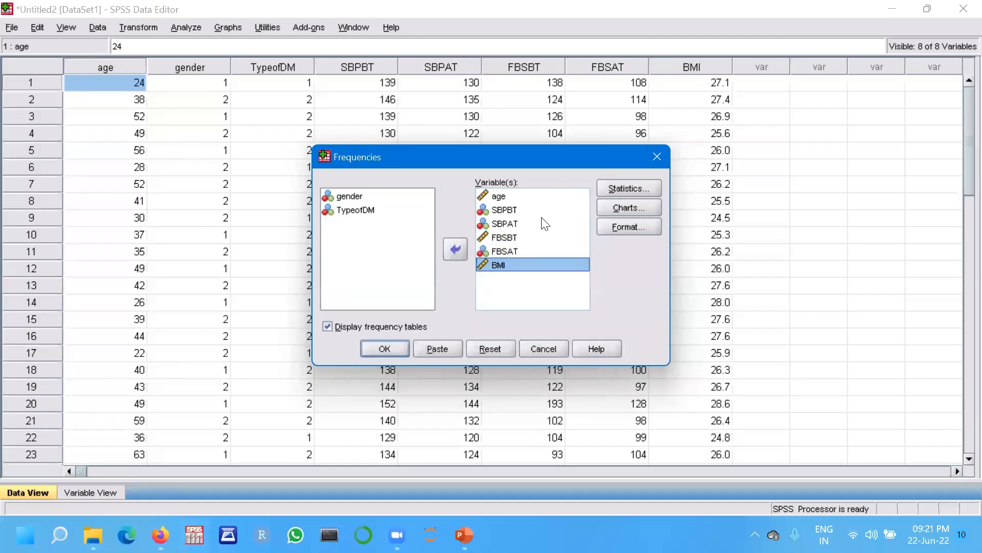
Request mean, mode, standard deviation, S.E. mean, minimum, maximum, skewness and kurtosis statistics.
left_click(631, 188)
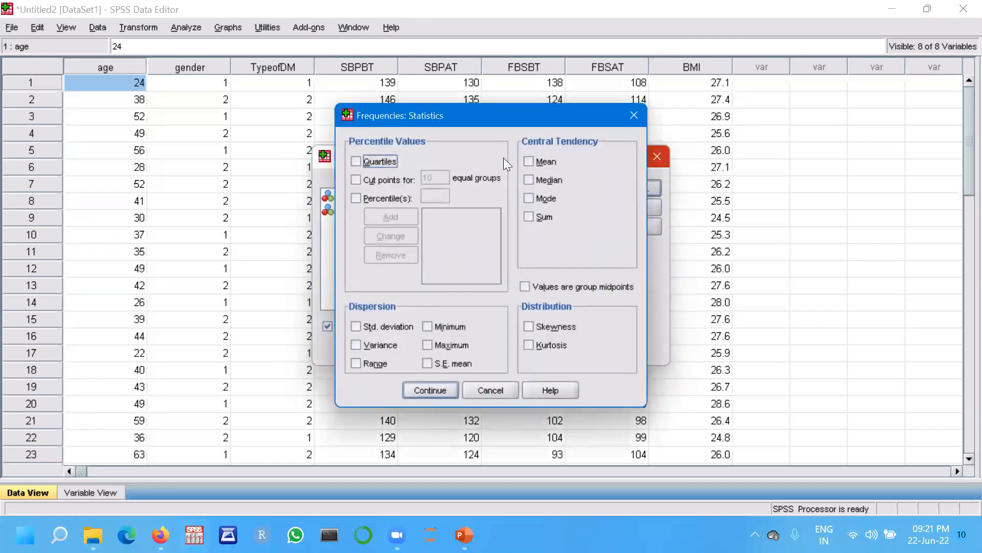
left_click(530, 161)
left_click(527, 197)
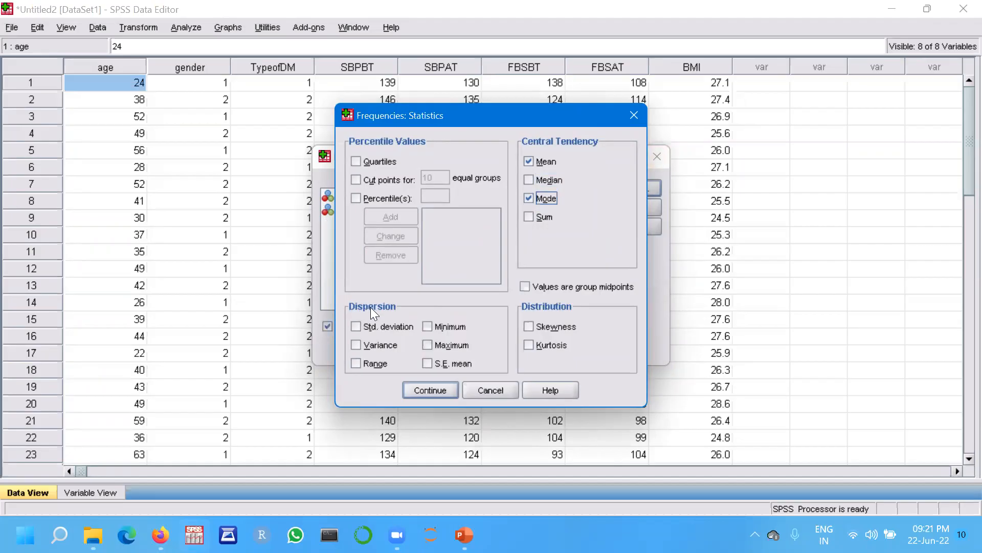
left_click(357, 326)
left_click(429, 364)
left_click(427, 327)
left_click(427, 345)
left_click(529, 324)
left_click(530, 342)
left_click(456, 50)
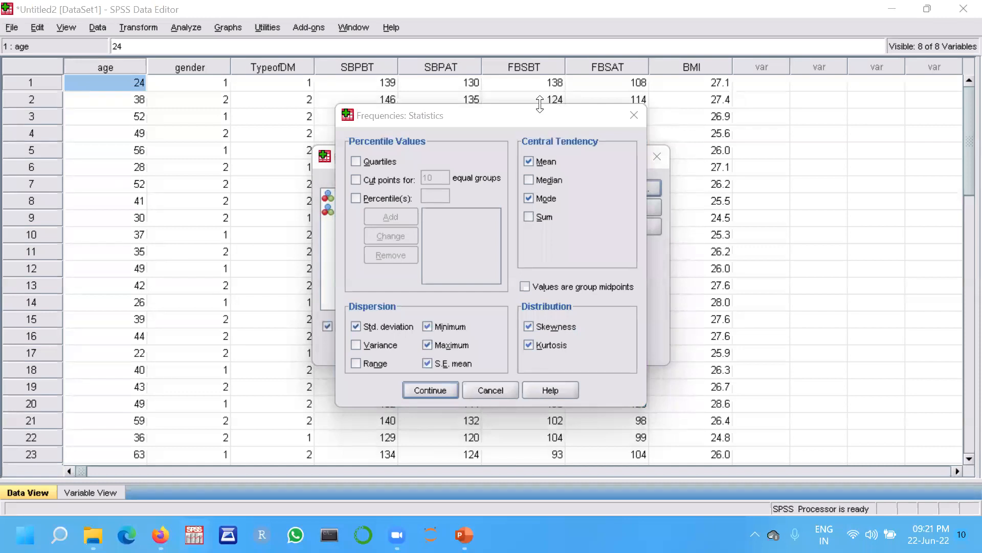
left_click(420, 390)
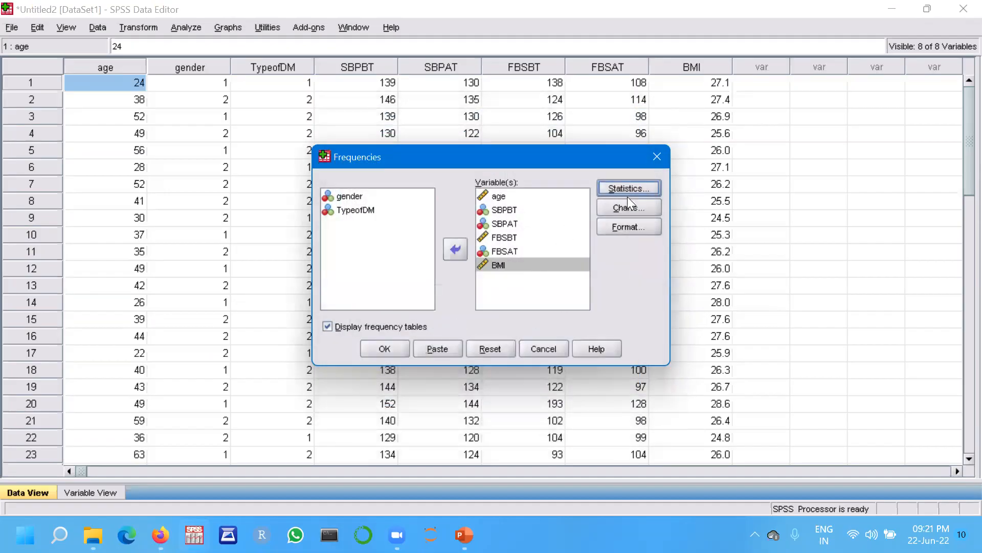
Set the frequency charts to histograms with a normal curve.
left_click(627, 208)
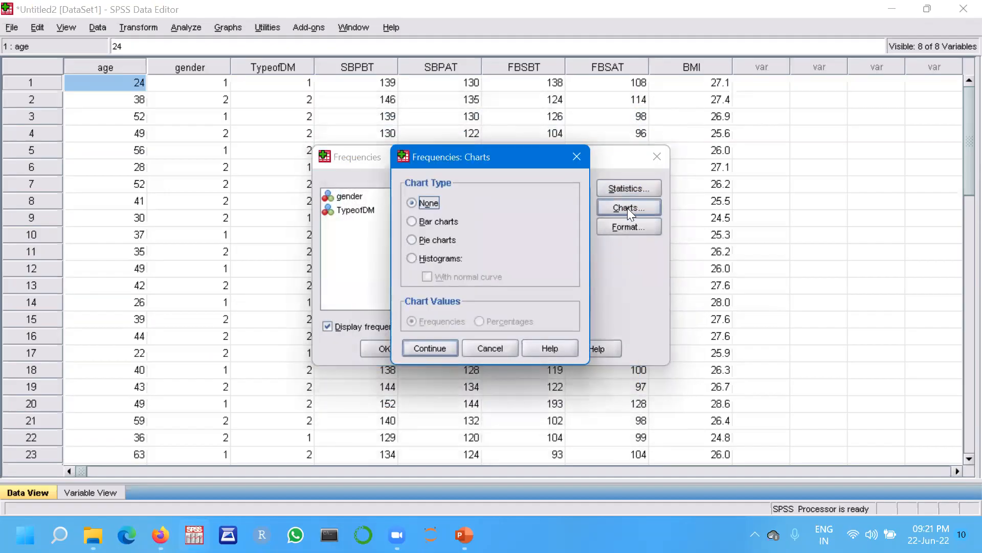
left_click(411, 258)
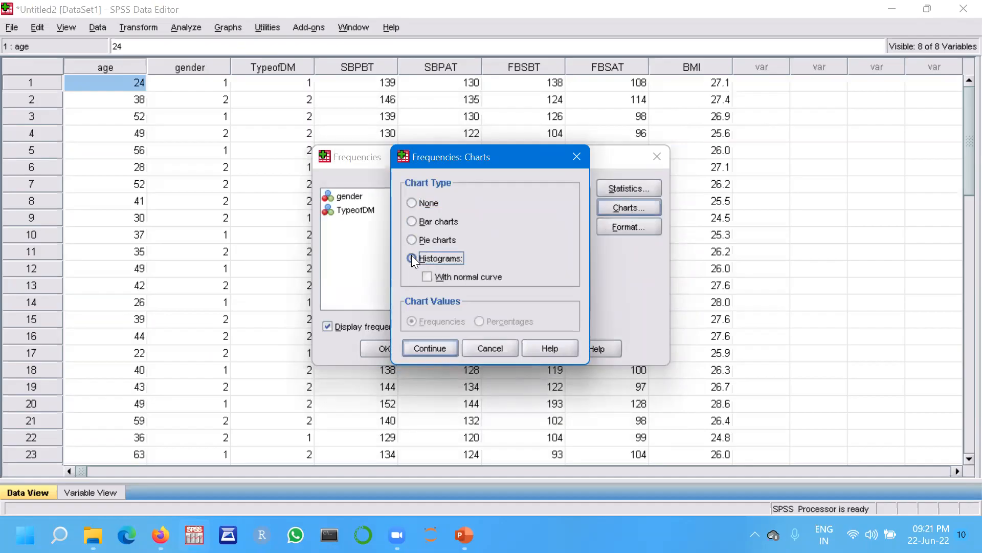
left_click(428, 275)
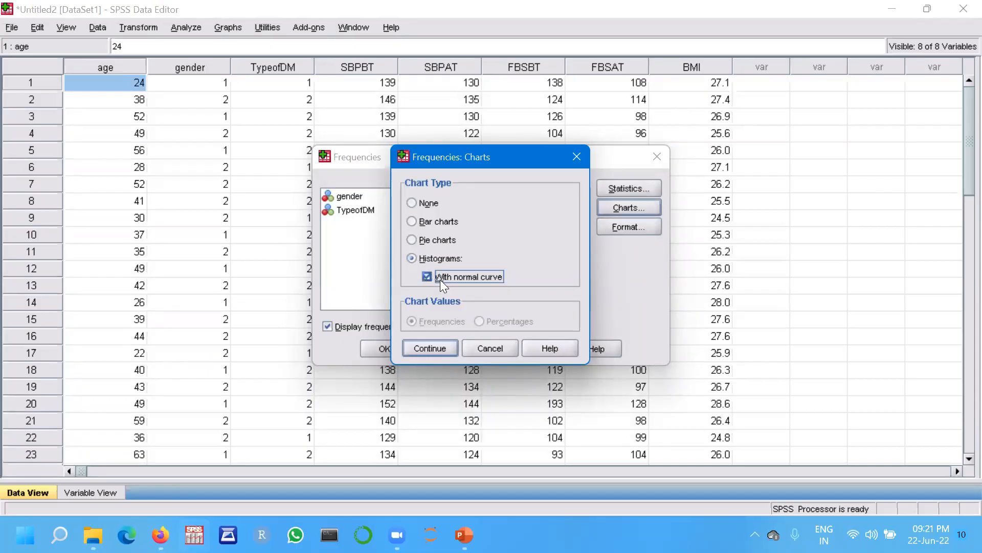
left_click(430, 348)
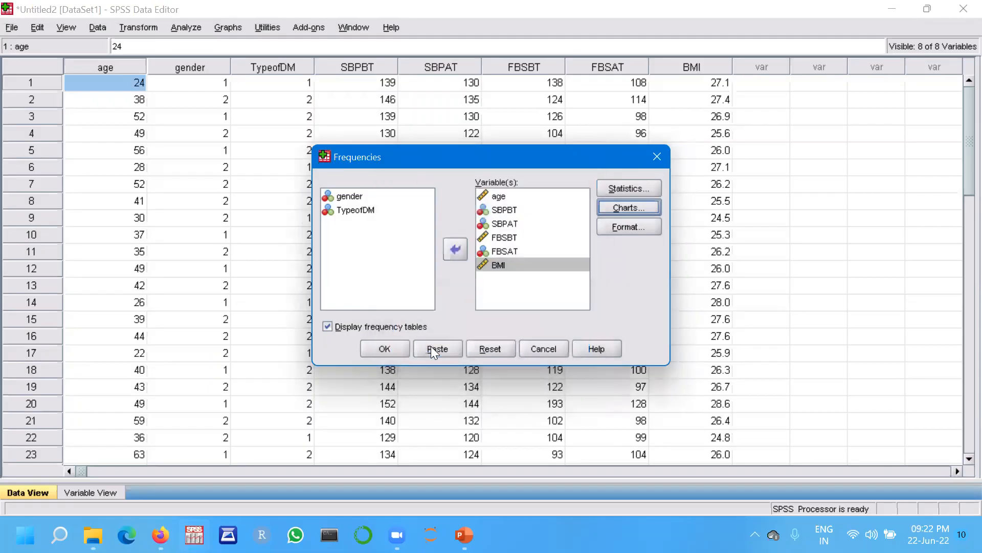
Keep the default format options and run the frequency analysis.
left_click(639, 225)
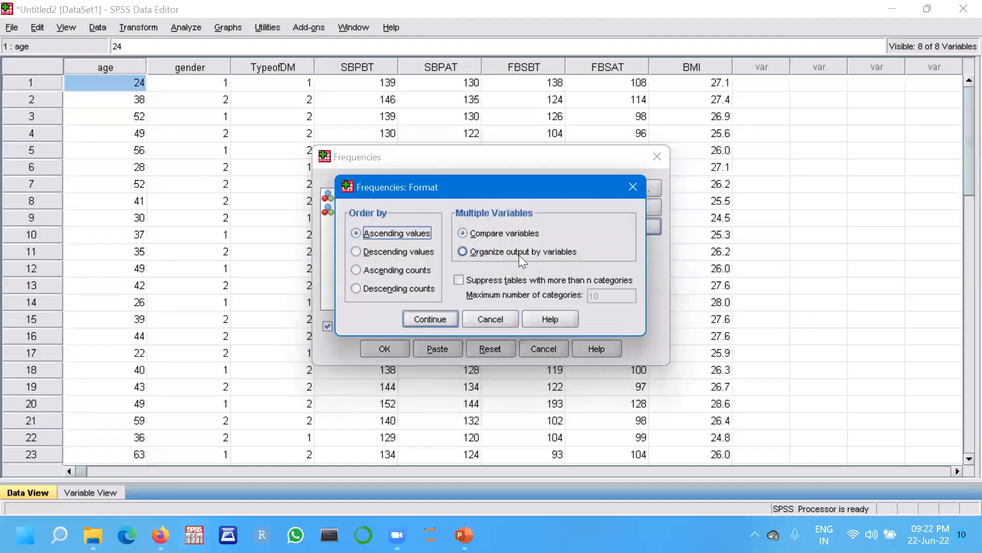
left_click(430, 319)
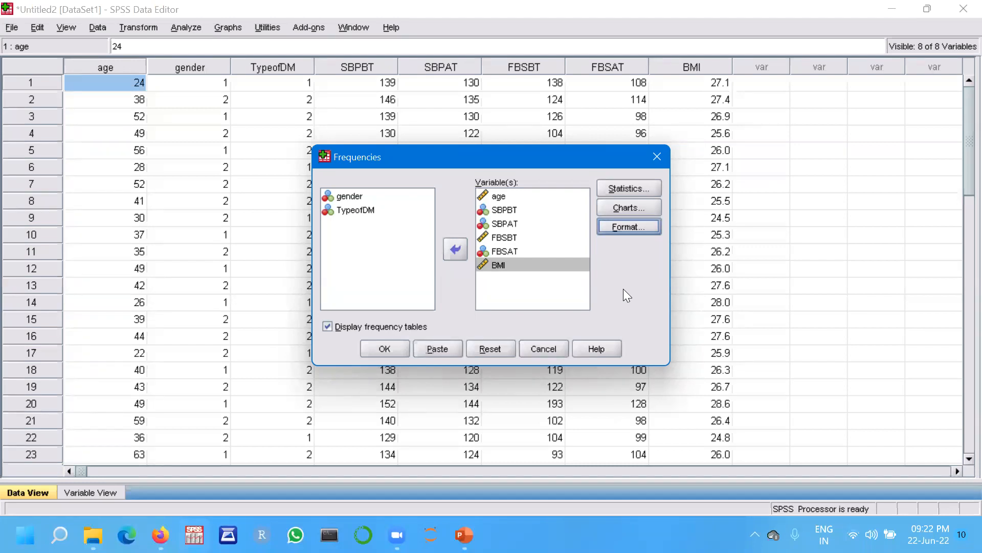
left_click(386, 349)
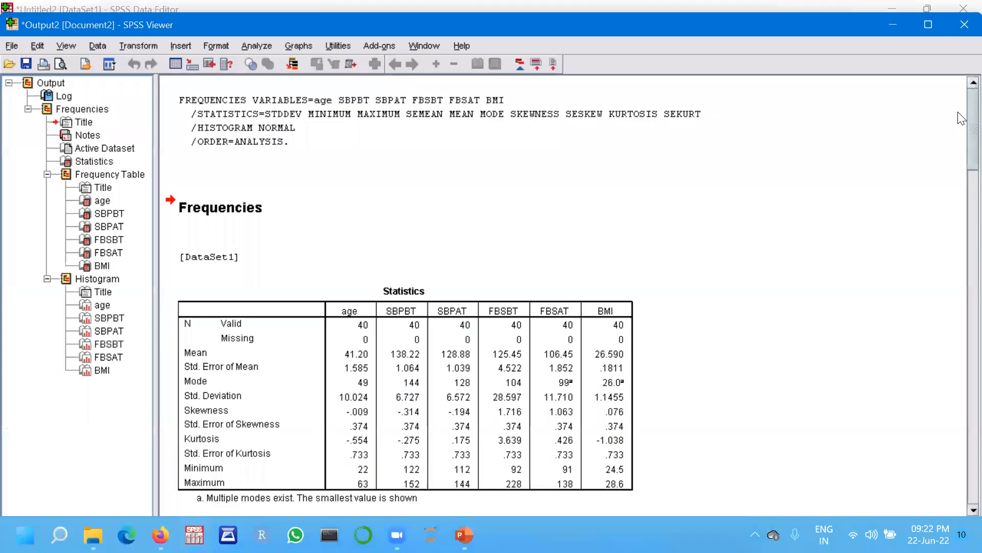
Scroll through the output's statistics table and frequency tables down to the histograms.
scroll(961, 118, "down", 3)
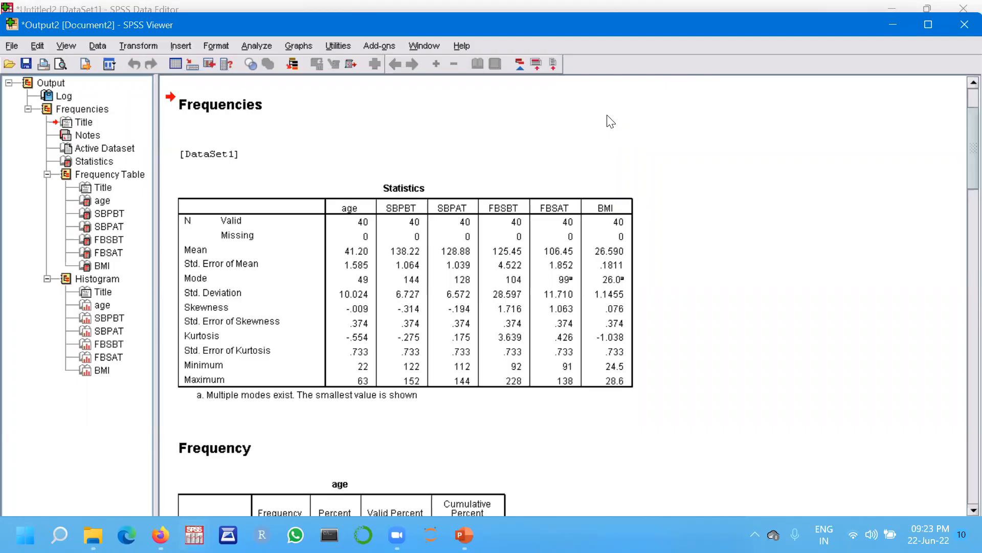
key("alt+Tab")
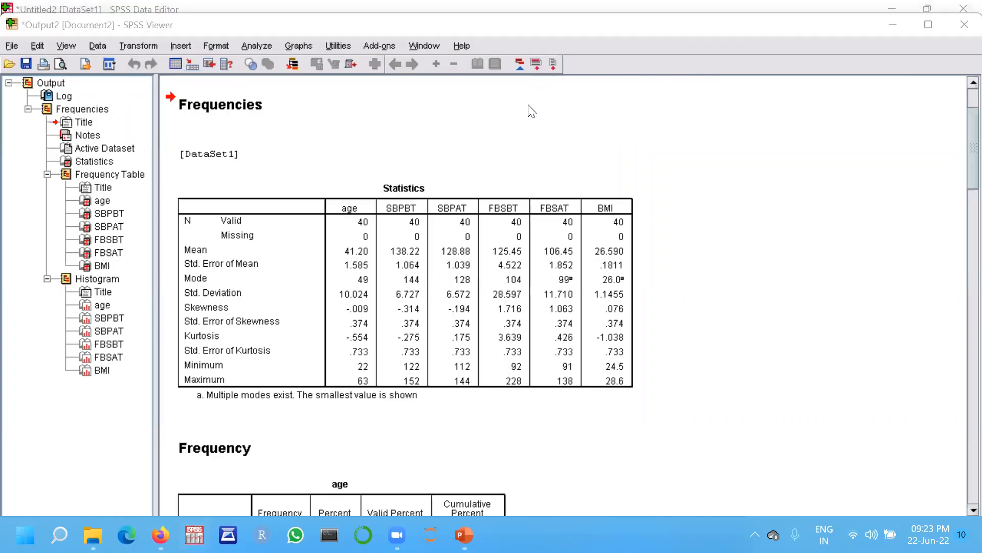
left_click(961, 132)
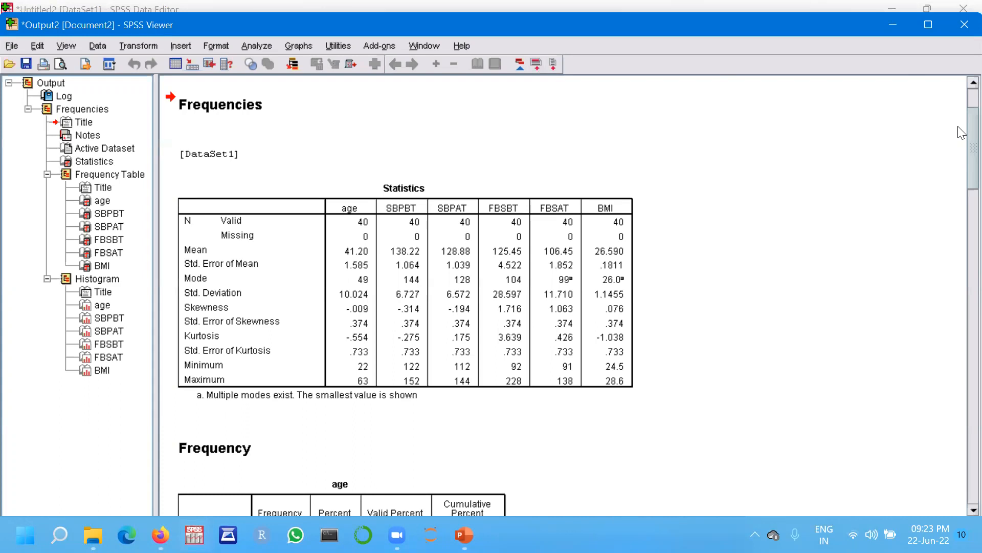
scroll(961, 153, "down", 5)
scroll(961, 166, "down", 10)
scroll(961, 229, "down", 20)
left_click_drag(961, 331, 961, 393)
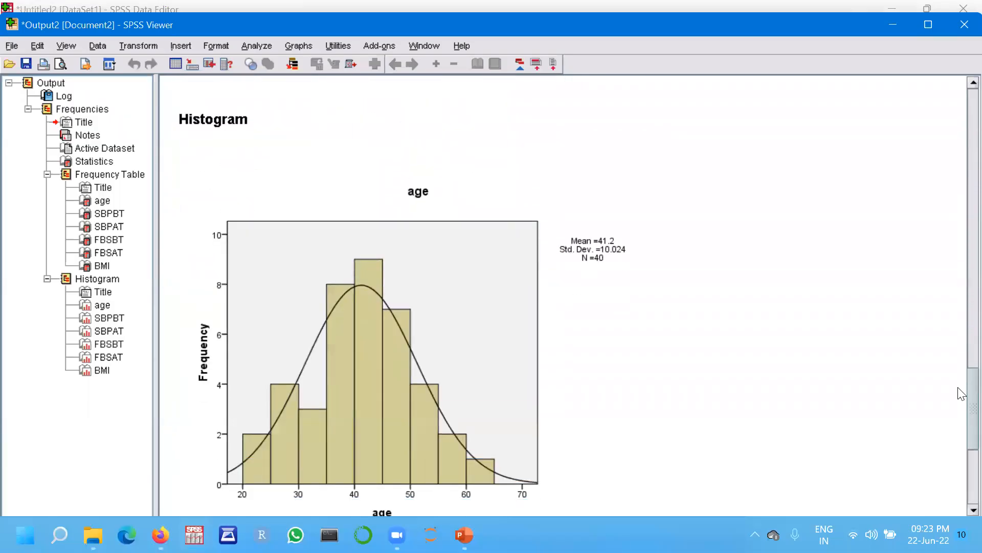
Examine the age, SBPBT and SBPAT histograms with their normal curves.
scroll(961, 393, "down", 1)
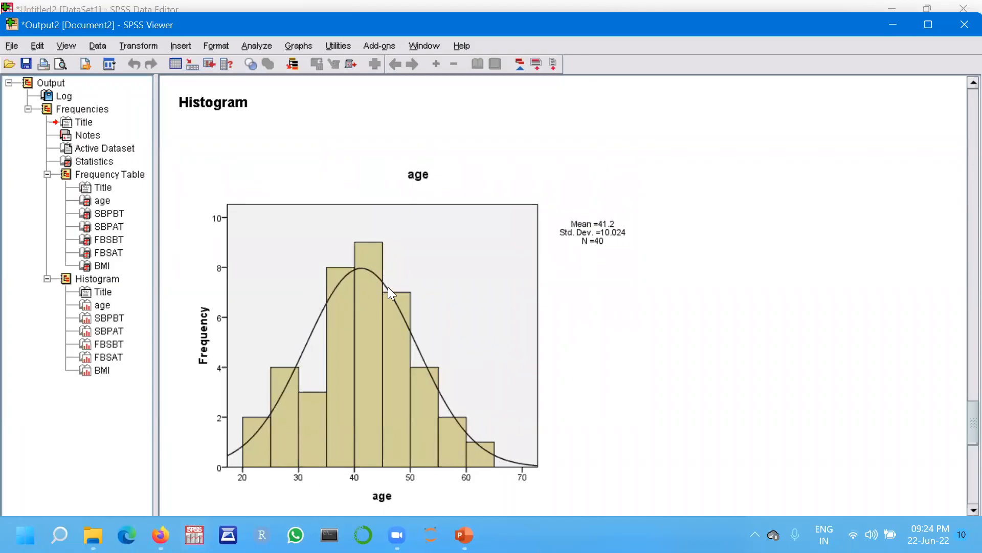
left_click(635, 338)
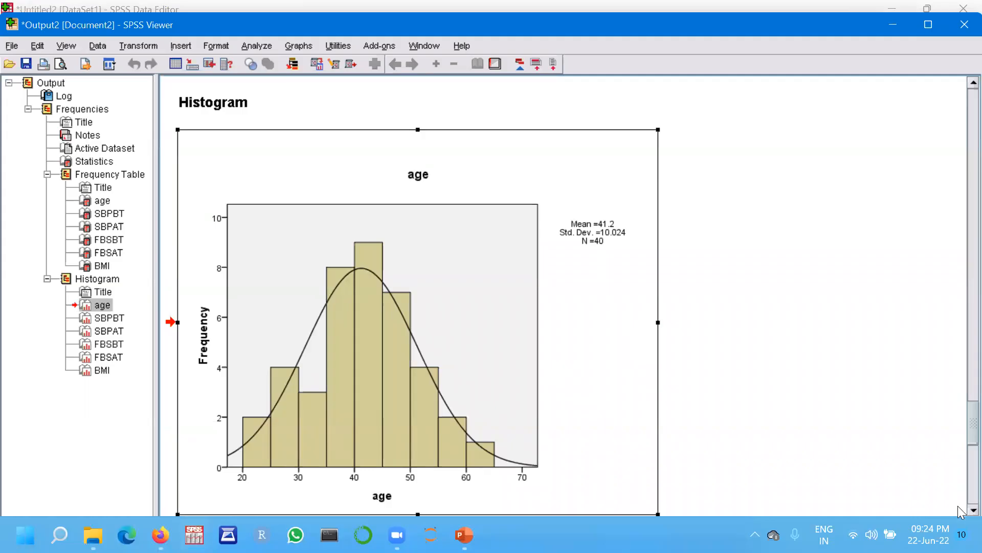
scroll(961, 513, "down", 1)
scroll(961, 513, "down", 10)
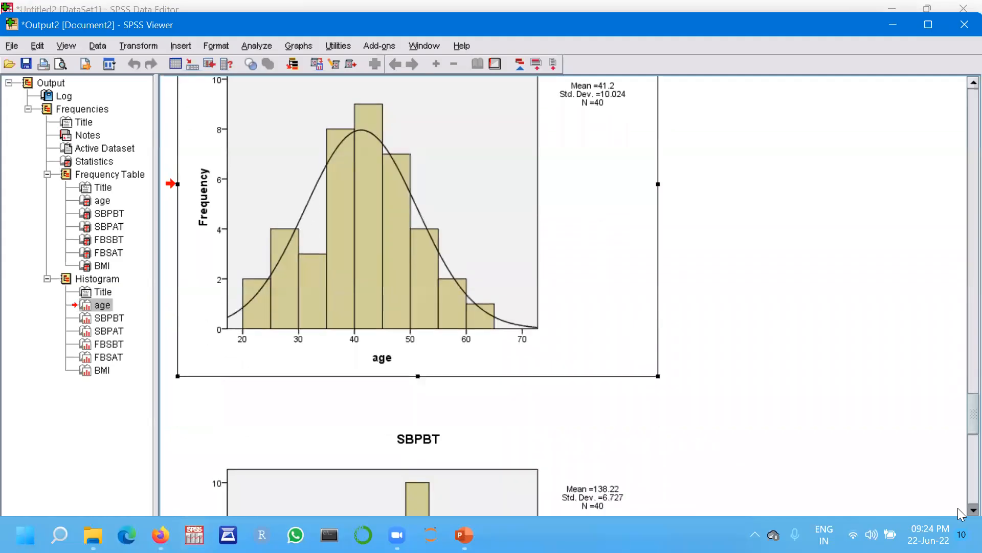
scroll(961, 514, "down", 6)
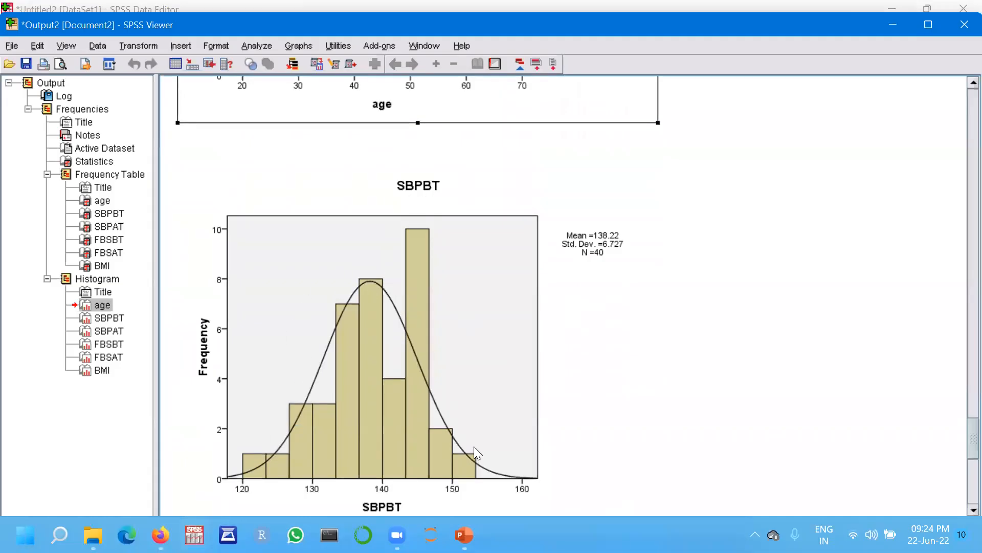
left_click(619, 381)
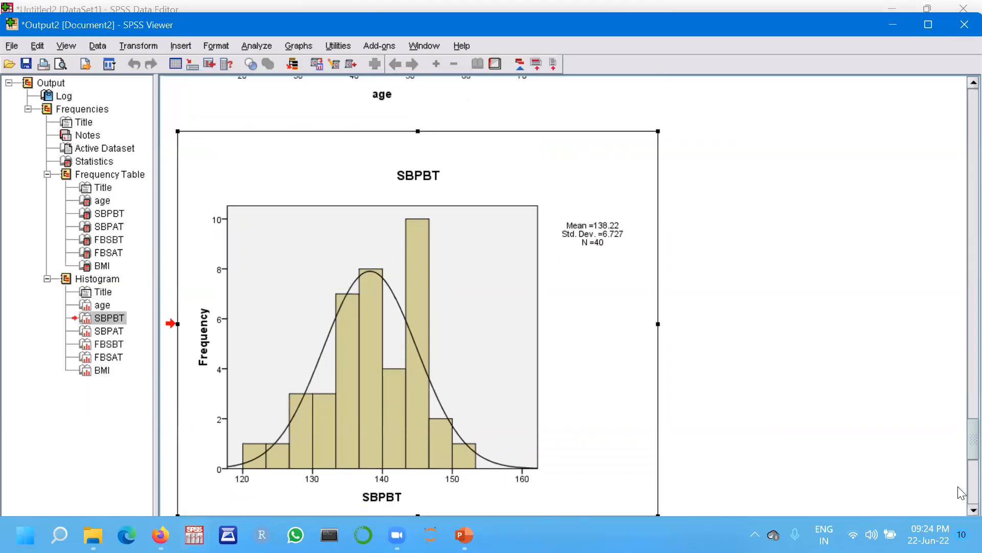
scroll(960, 509, "down", 1)
scroll(960, 509, "down", 15)
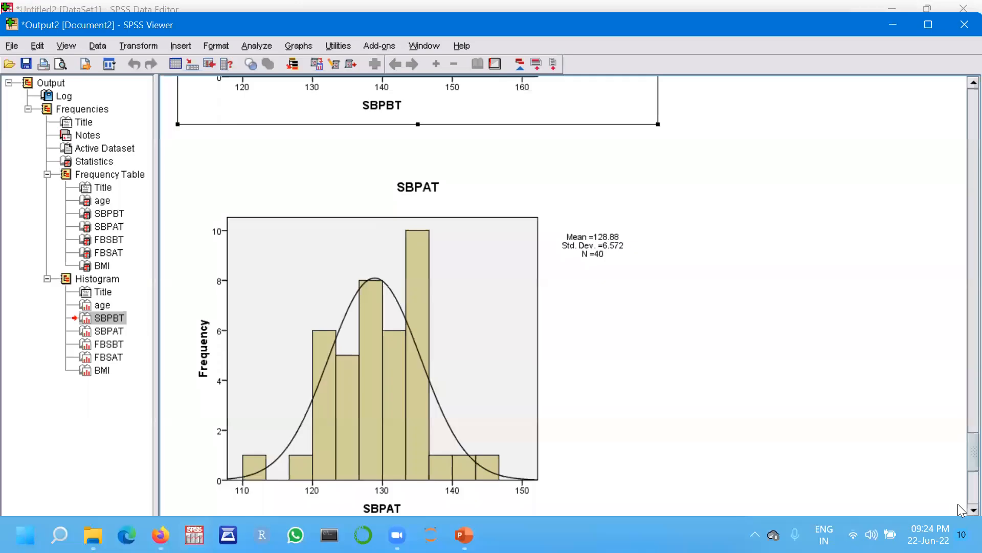
Scroll down the output to examine the FBSBT, FBSAT and BMI histograms with their normal curves.
scroll(961, 509, "down", 3)
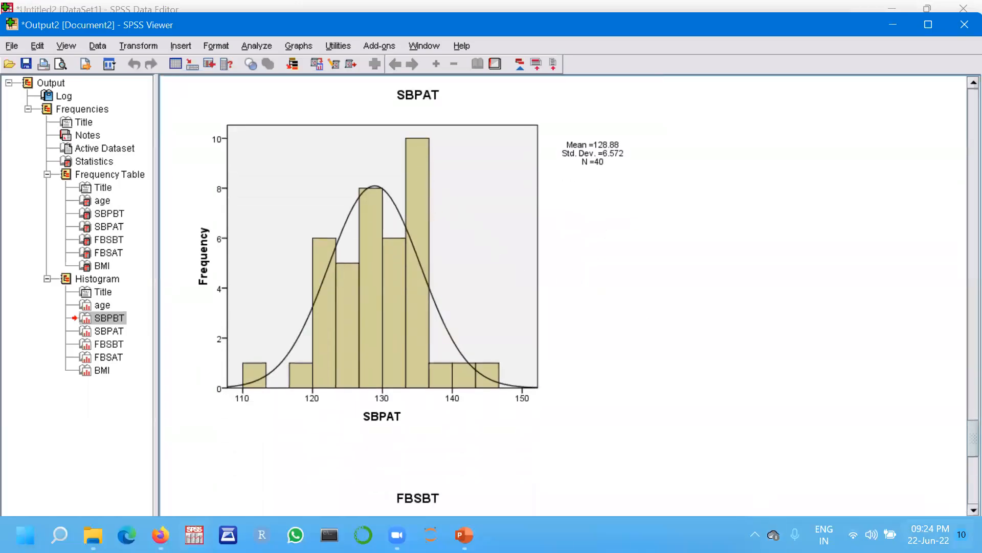
scroll(961, 510, "down", 3)
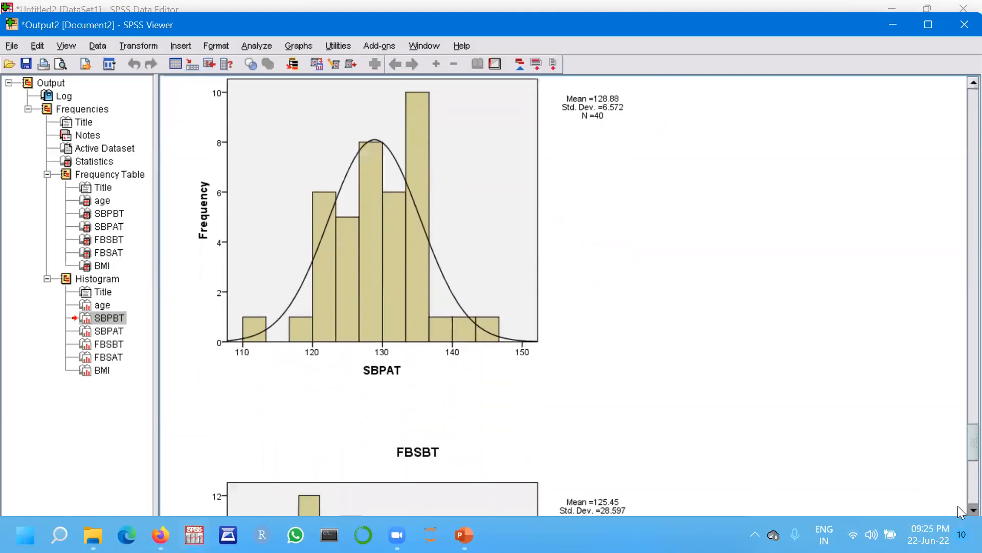
scroll(961, 511, "down", 6)
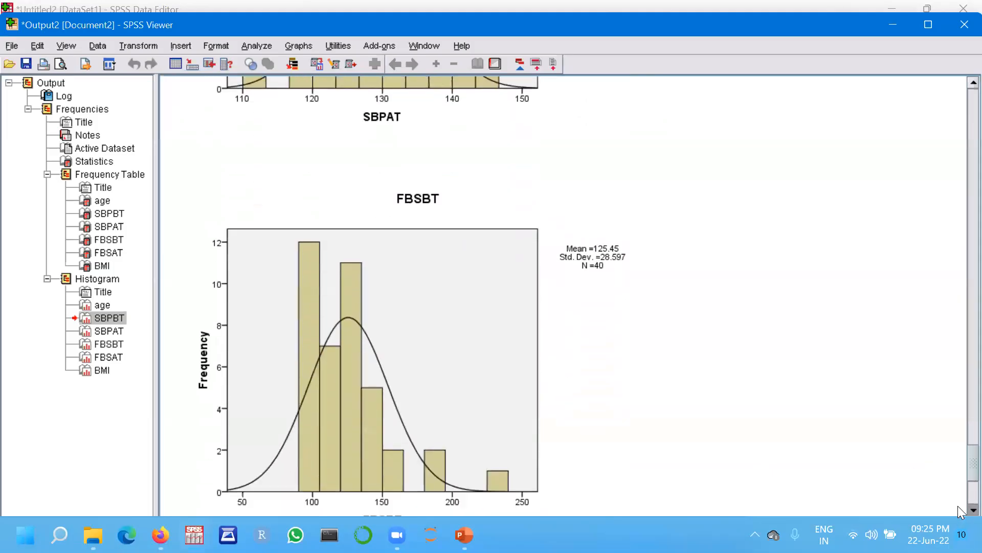
scroll(960, 510, "down", 1)
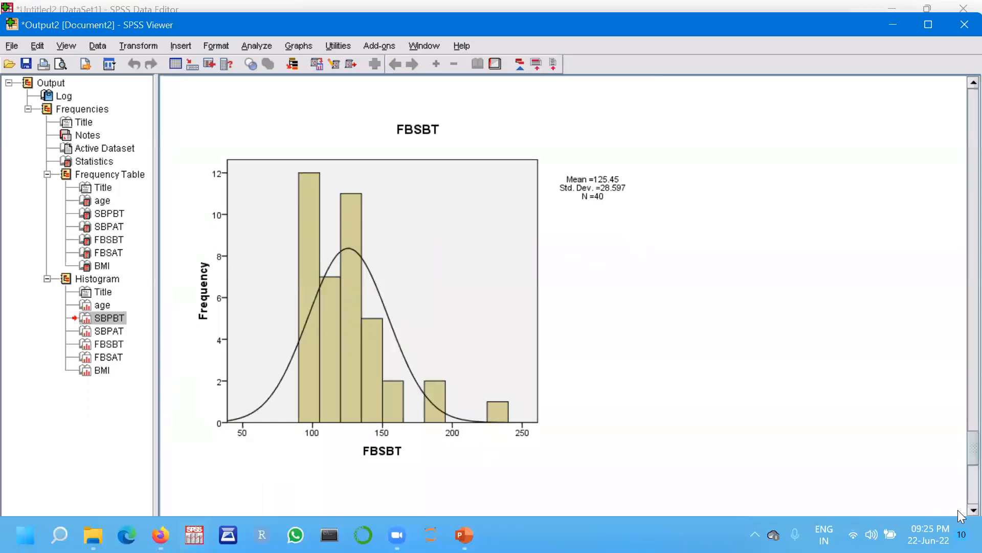
scroll(961, 516, "down", 5)
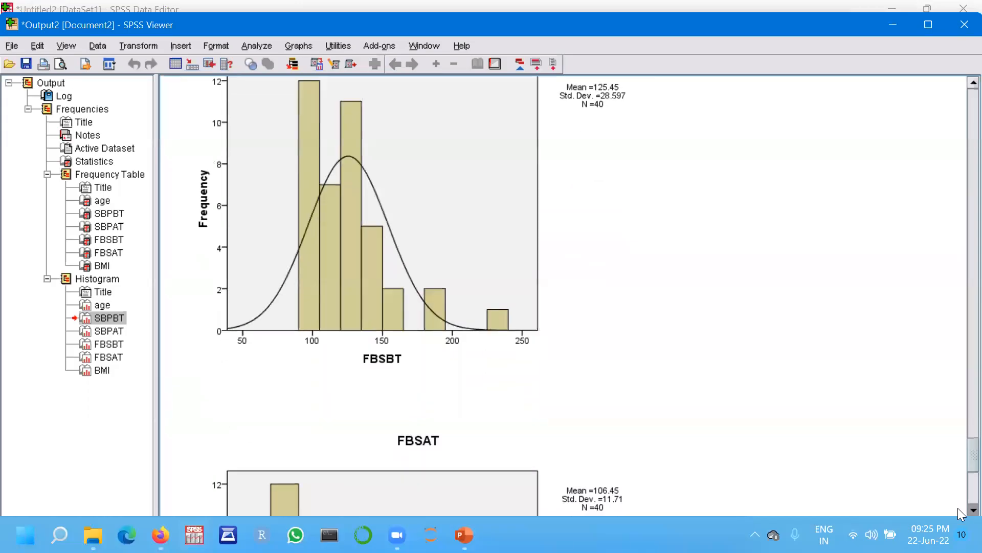
scroll(960, 512, "down", 6)
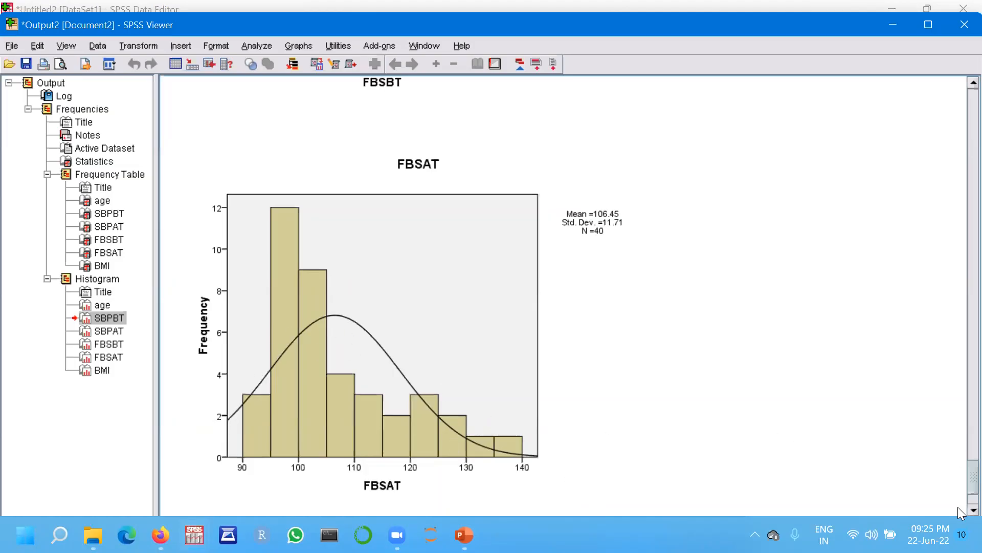
scroll(960, 512, "down", 3)
scroll(960, 512, "down", 5)
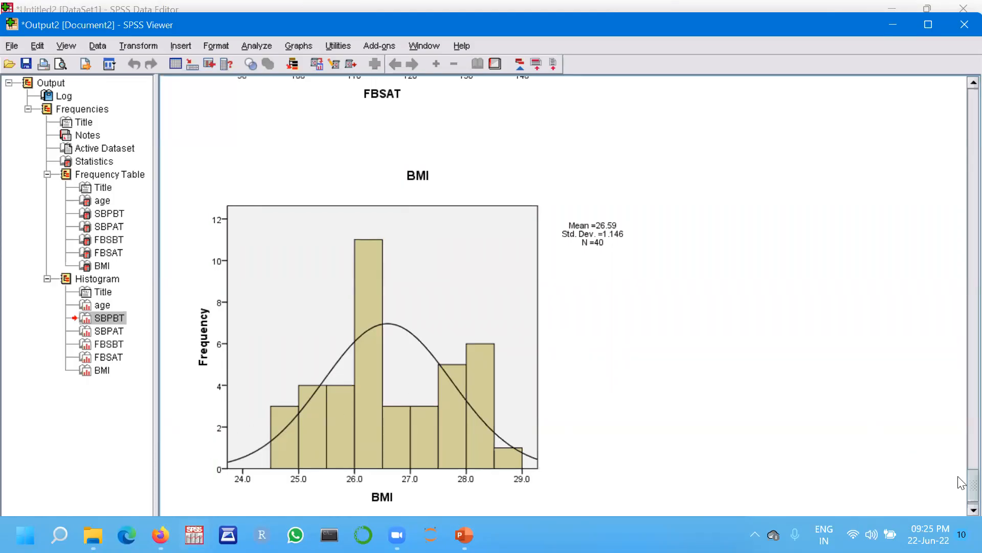
scroll(962, 486, "down", 1)
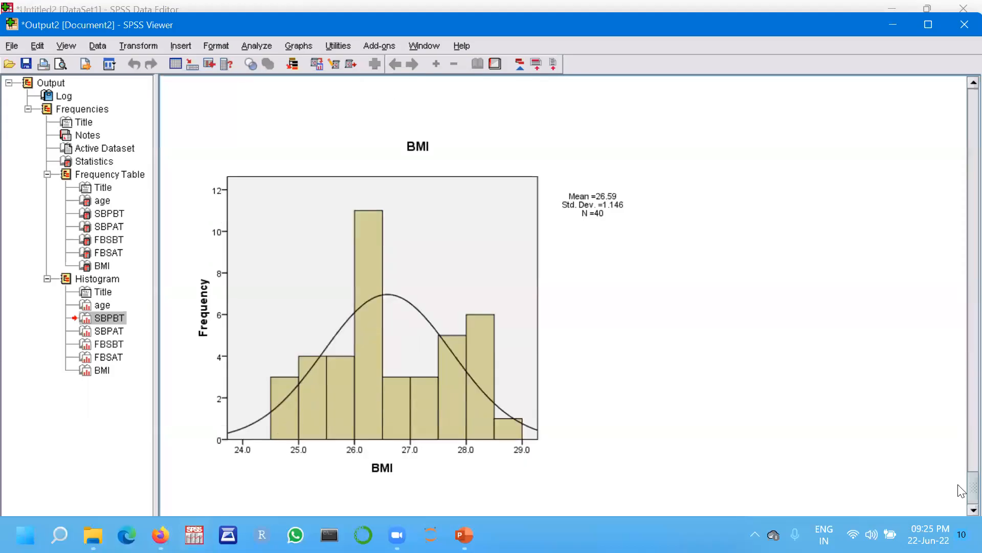
Reopen the Frequencies dialog to review its Statistics and Charts settings, then close it without running.
left_click_drag(962, 491, 962, 140)
scroll(962, 139, "up", 4)
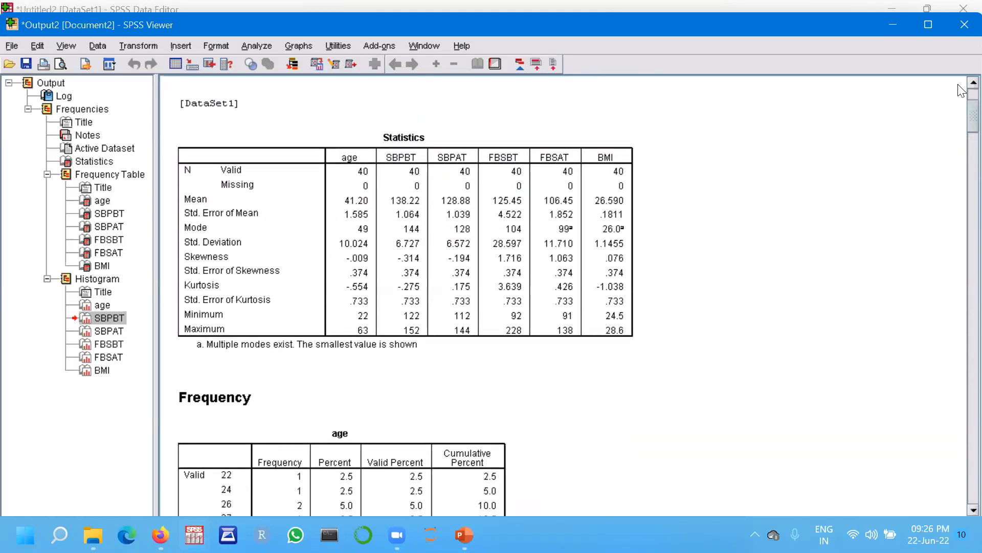
scroll(962, 90, "up", 2)
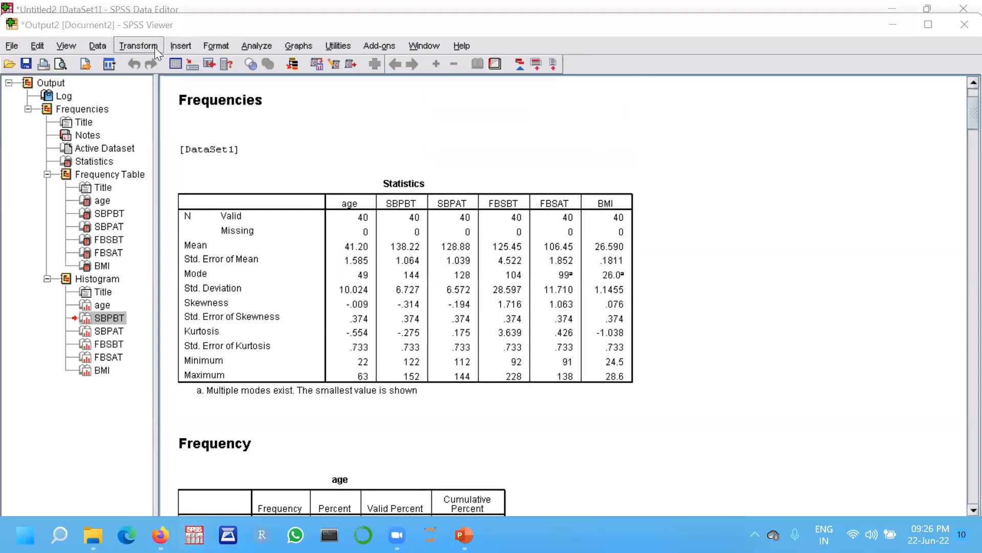
left_click(257, 45)
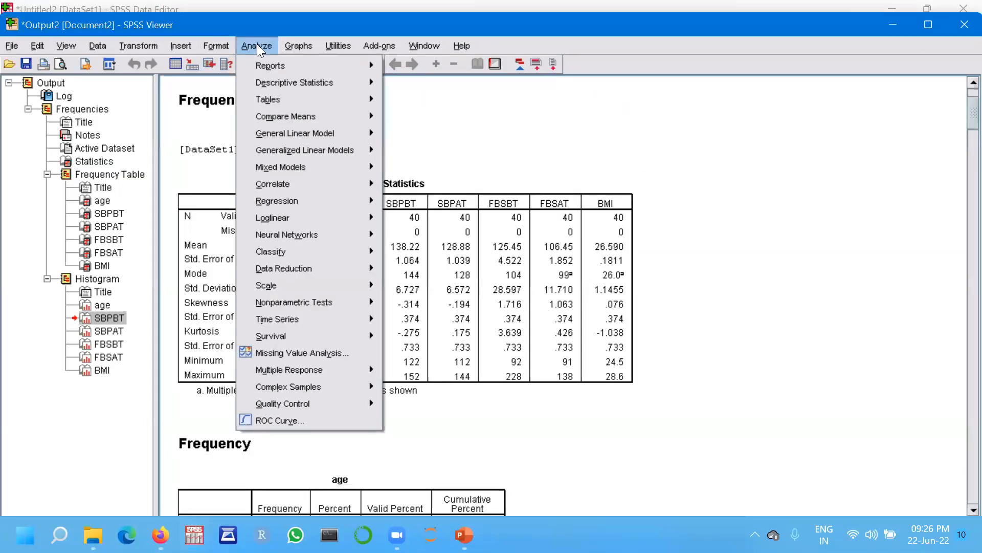
mouse_move(273, 81)
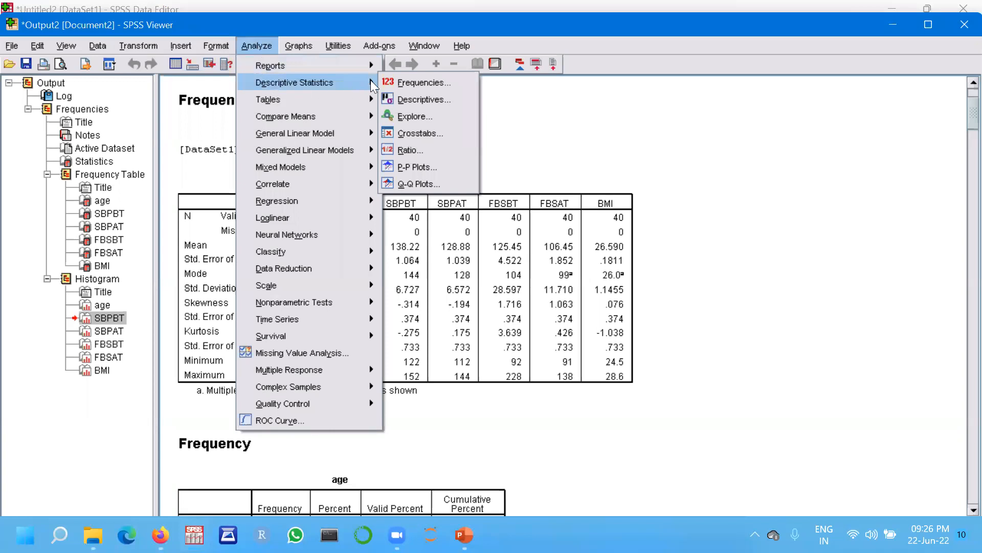
left_click(401, 81)
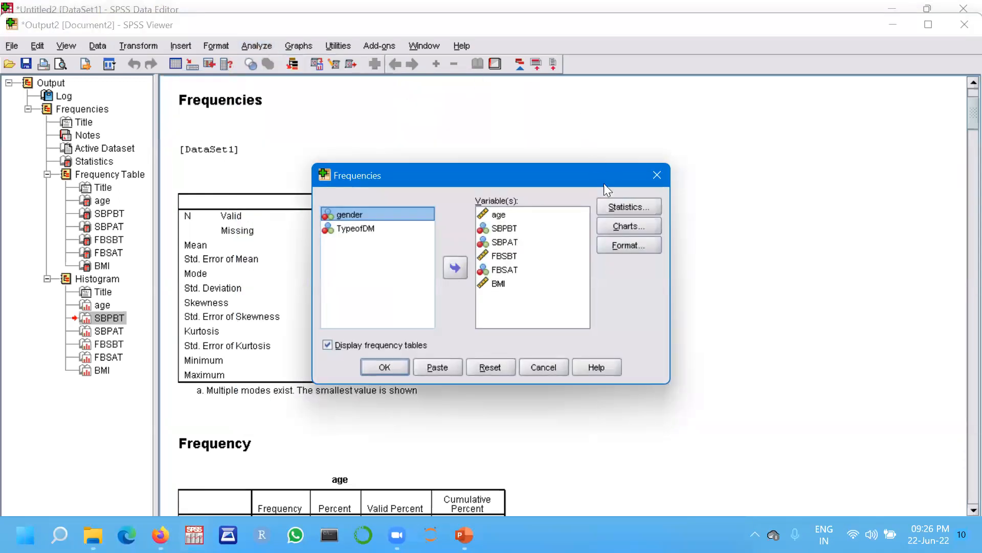
left_click(616, 210)
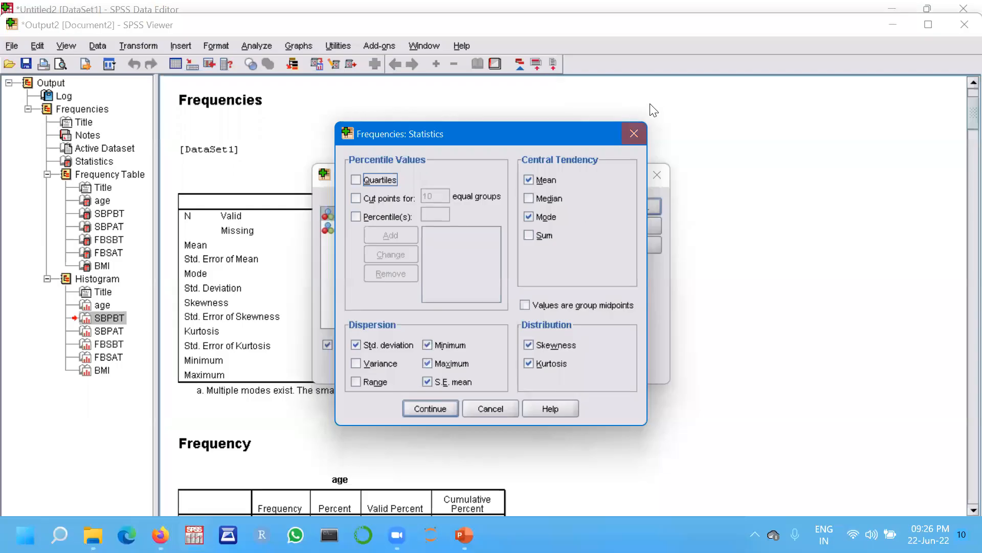
left_click(636, 138)
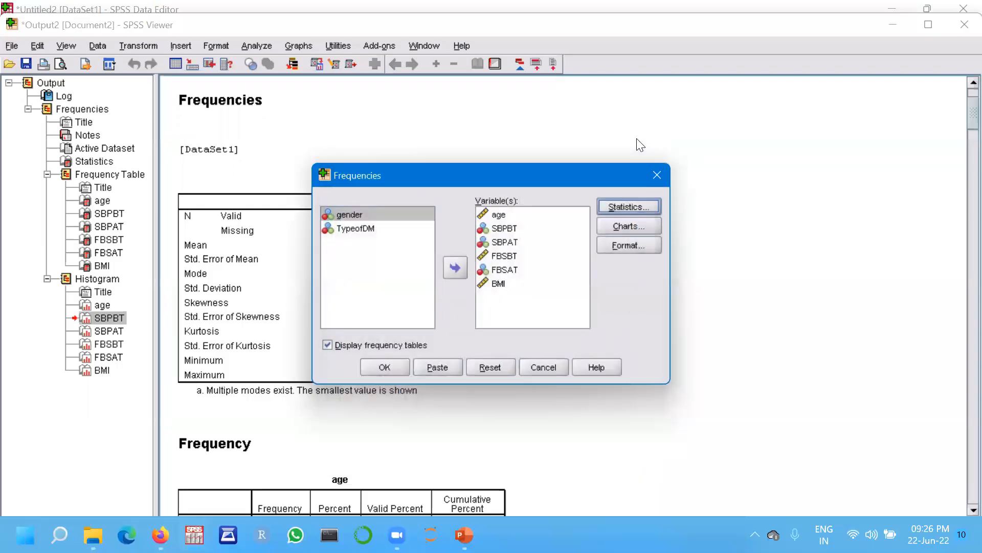
left_click(629, 227)
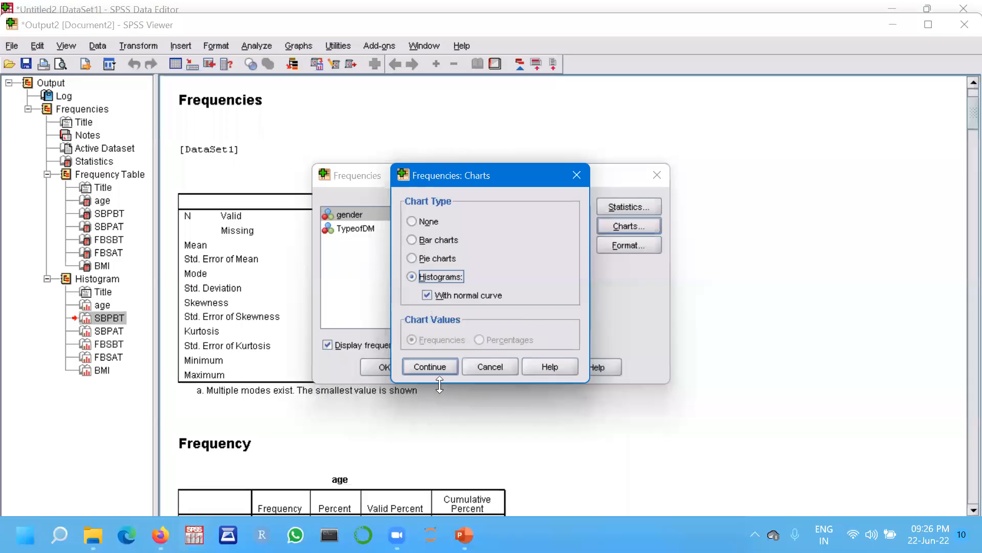
left_click(576, 176)
left_click(657, 175)
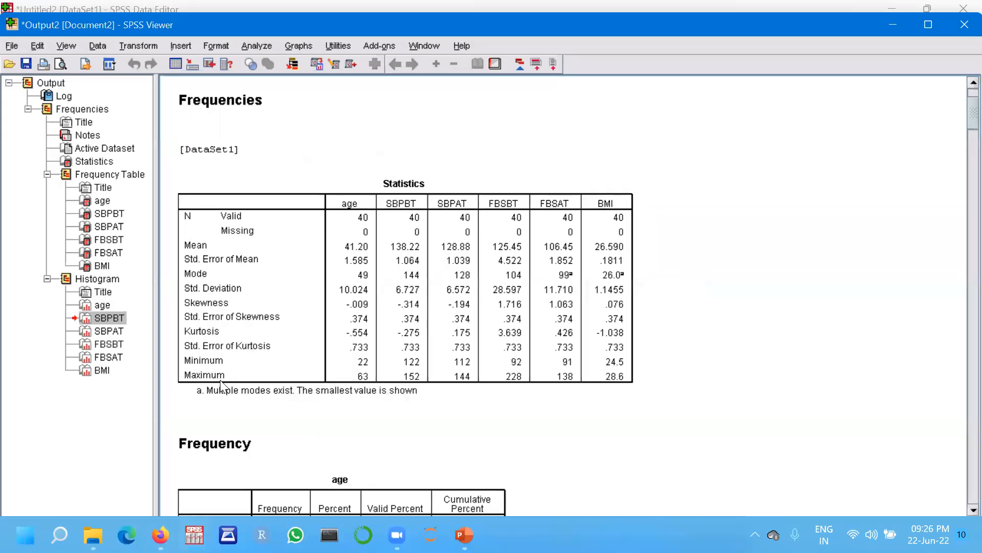
Close the output viewer without saving its contents and exit SPSS.
left_click_drag(964, 105, 962, 432)
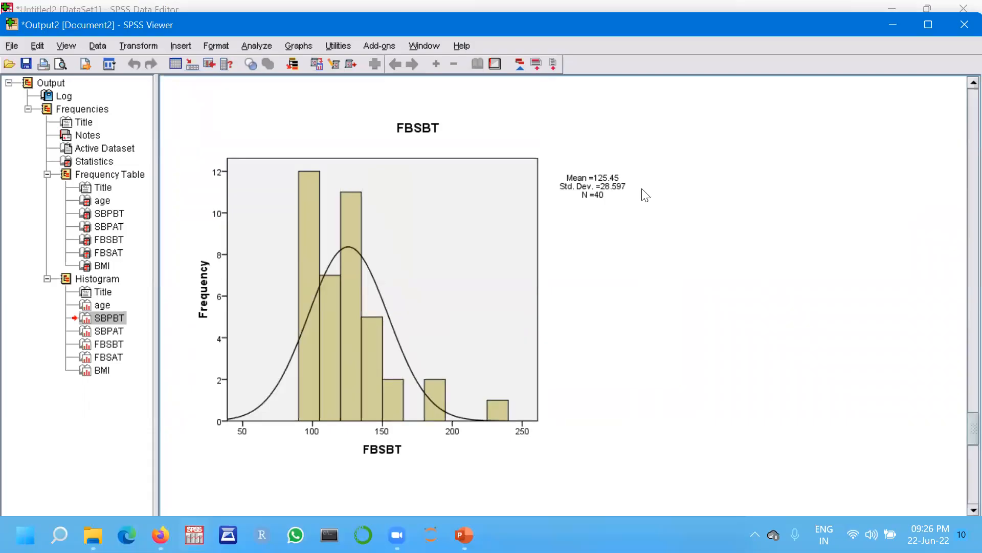
left_click(300, 27)
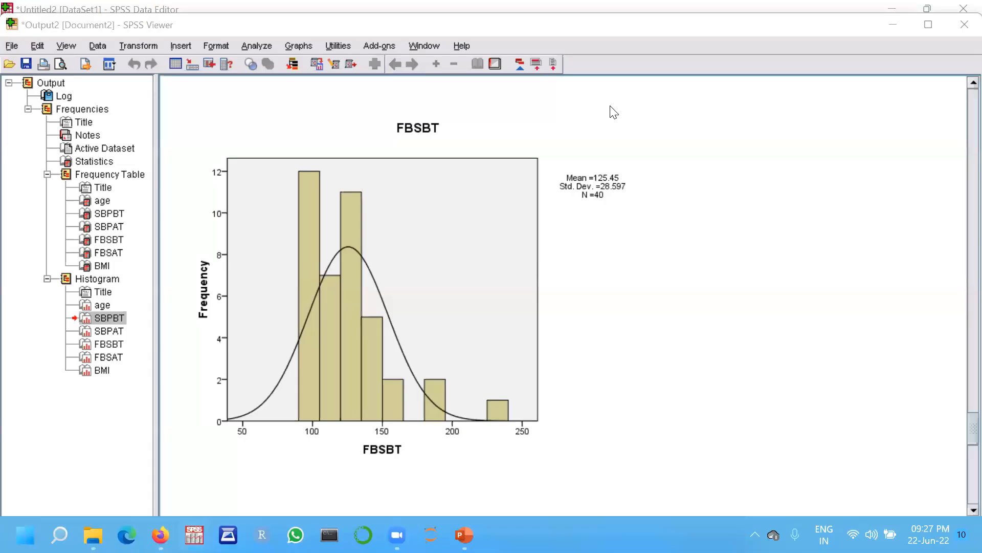
left_click(963, 26)
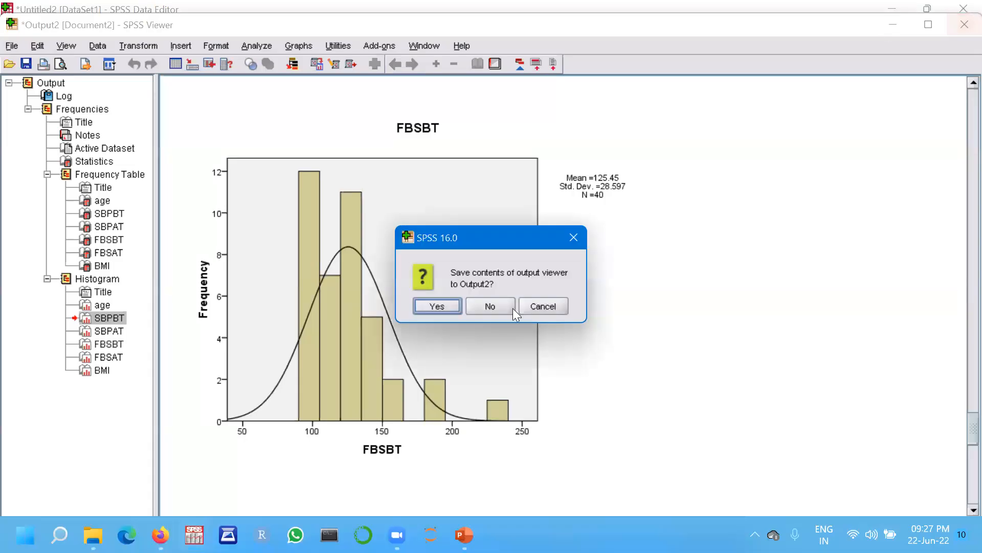
left_click(486, 306)
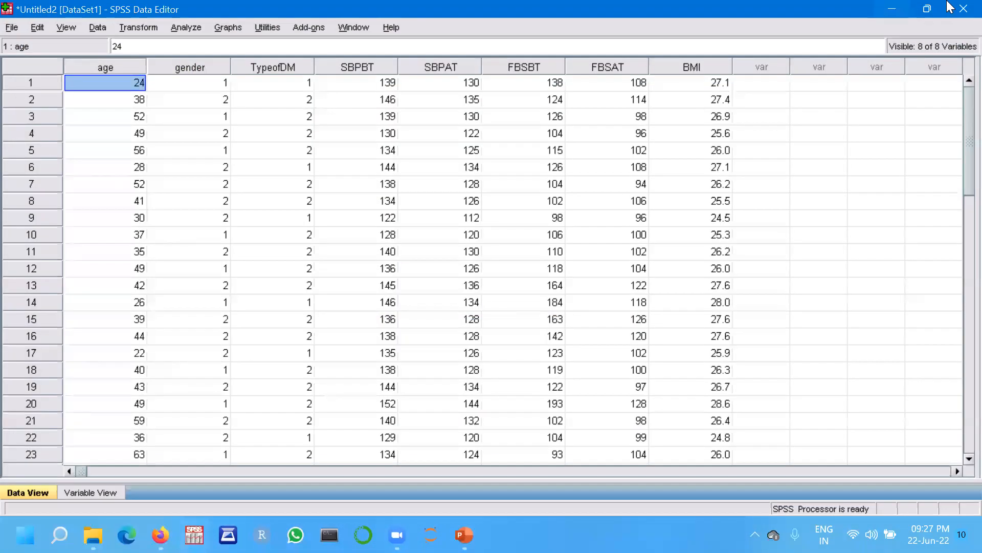
left_click(964, 8)
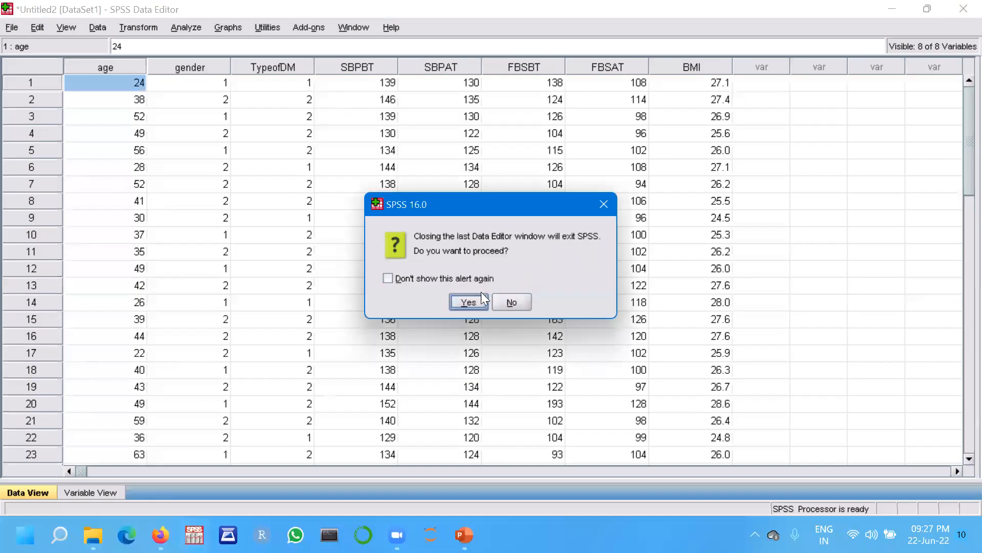
left_click(473, 301)
Switch to PowerPoint and move through the slides to the 'How to do Normality tests in SPSS' slide.
left_click(493, 319)
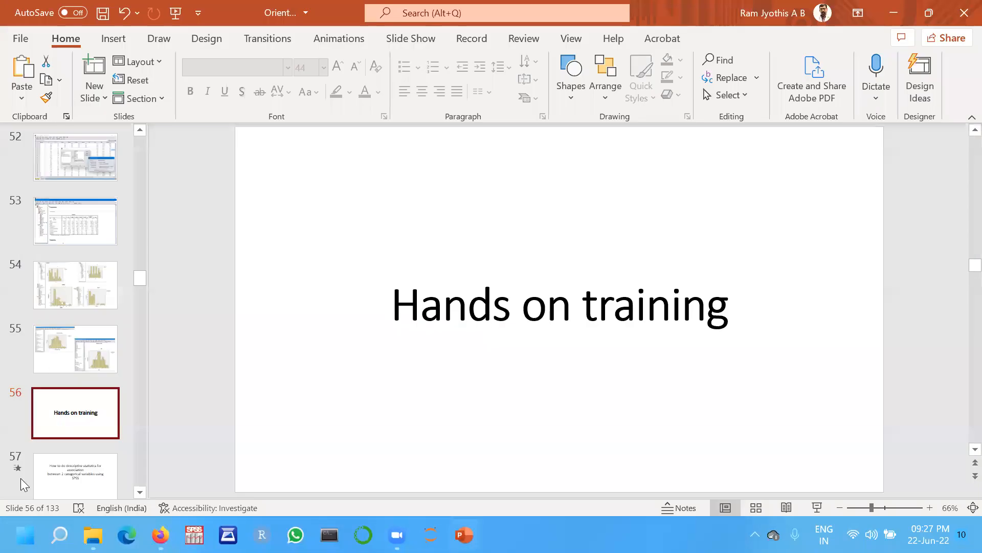
left_click(75, 466)
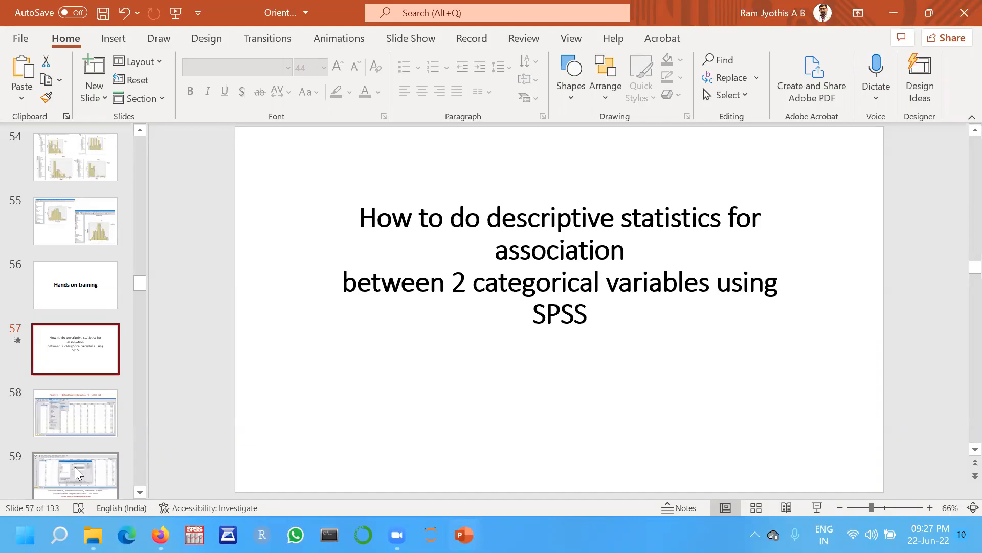
key("Down")
key("Up")
key("Down")
key("Down")
key("Down")
key("Down")
key("Down")
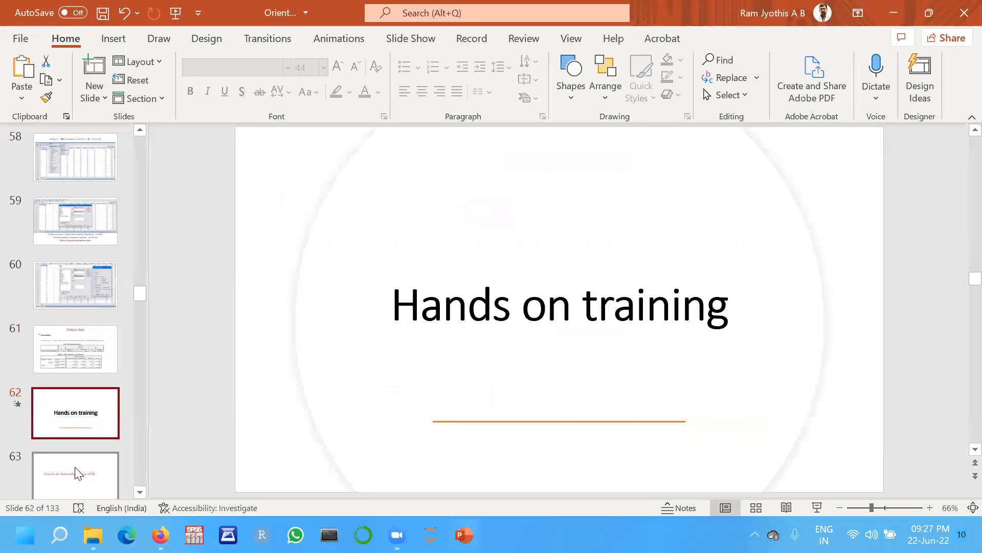
key("Down")
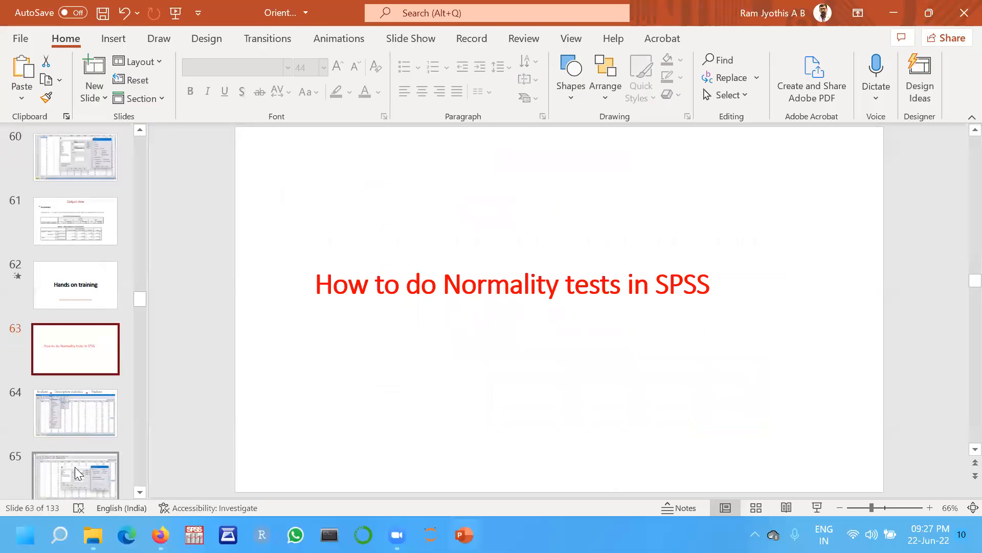
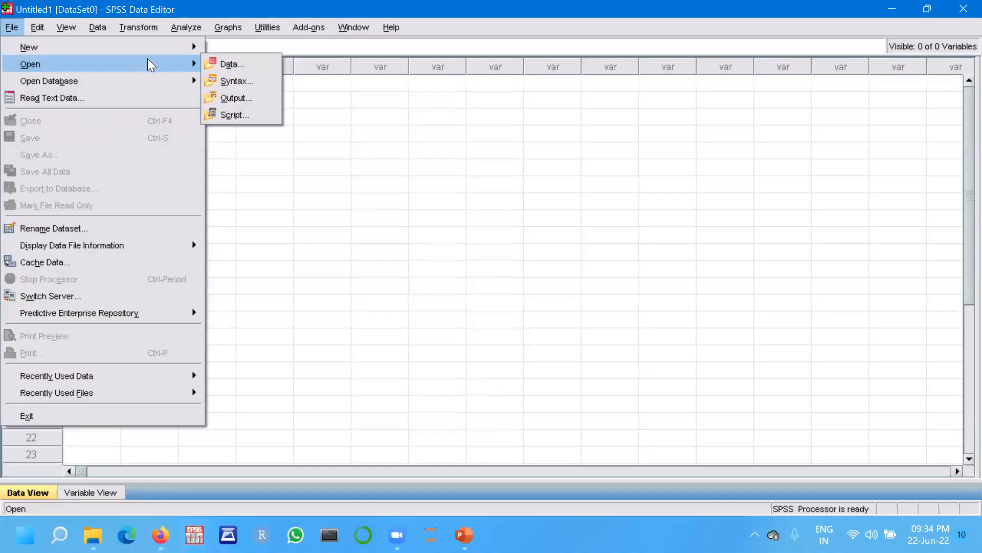
Import 'Excel data to import RIH.xls' from the workshop's Module 1 folder as Excel data, reading variable names from the first row.
left_click(233, 64)
left_click(313, 225)
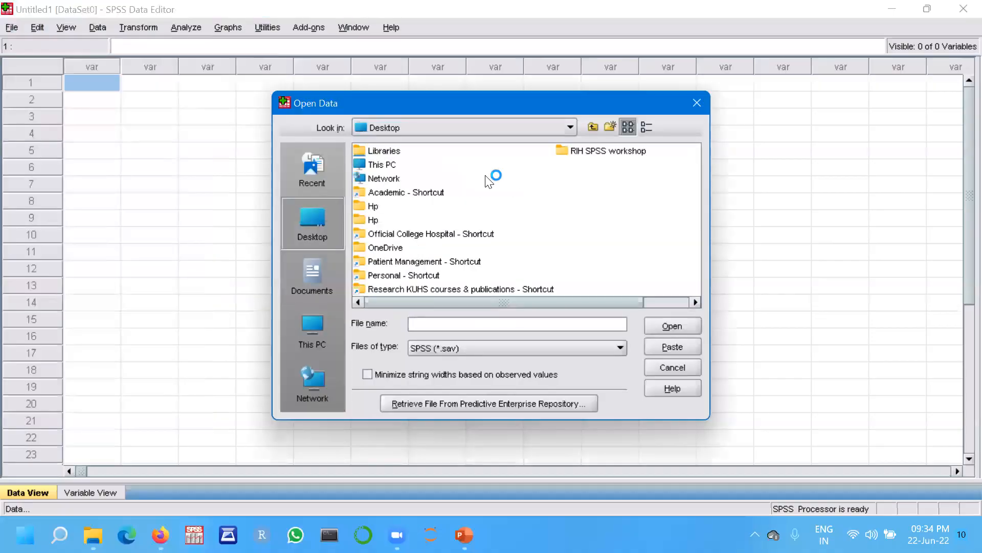
double_click(612, 152)
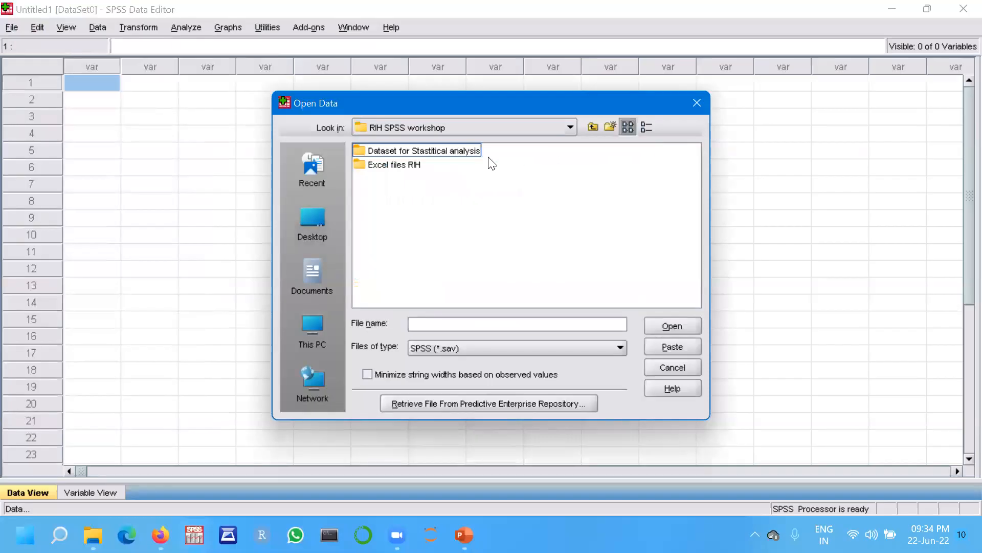
double_click(459, 150)
double_click(382, 153)
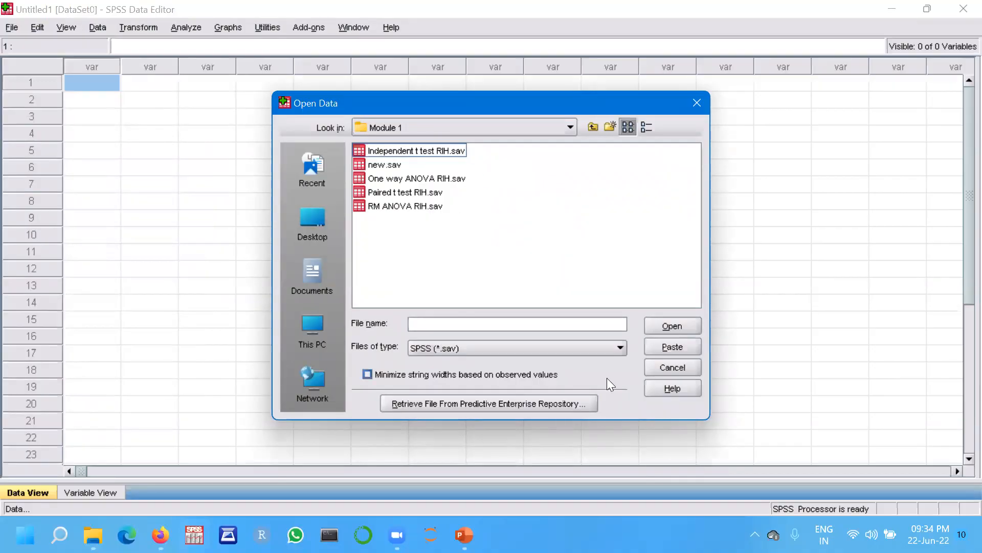
left_click(620, 349)
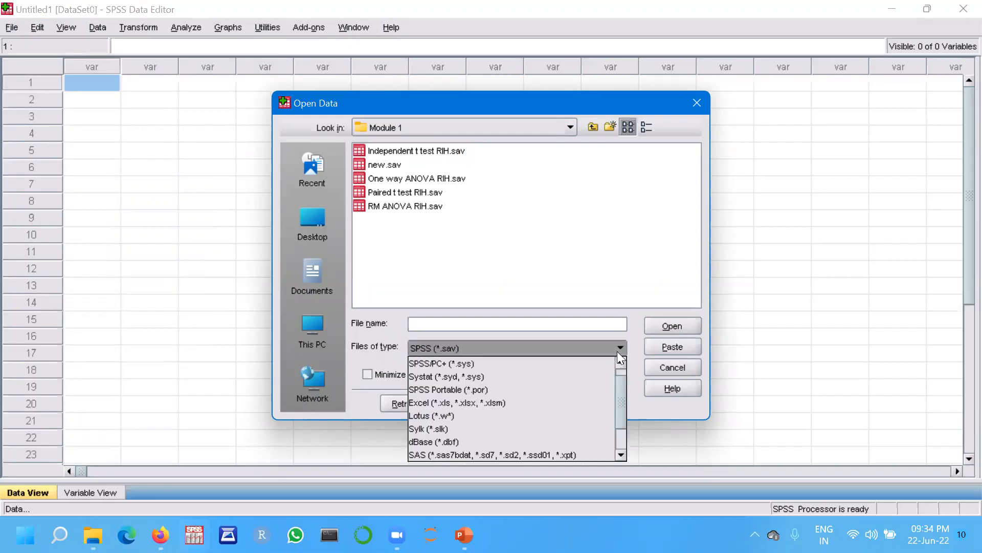
left_click(509, 402)
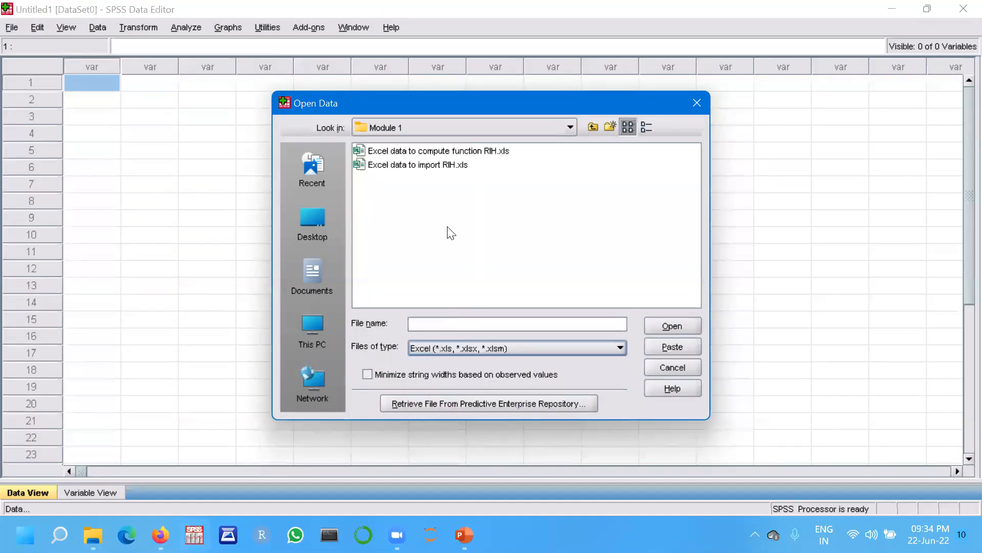
double_click(415, 166)
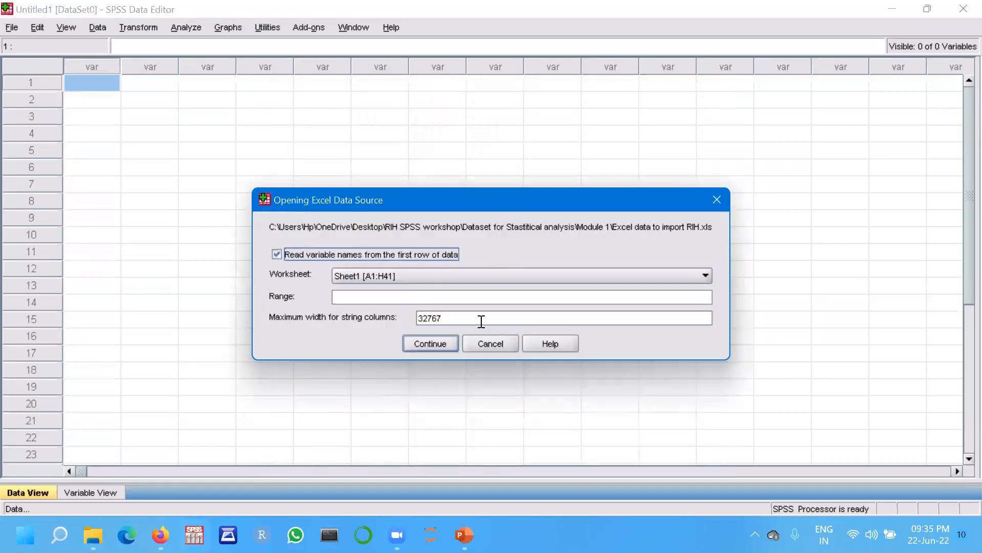
left_click(437, 343)
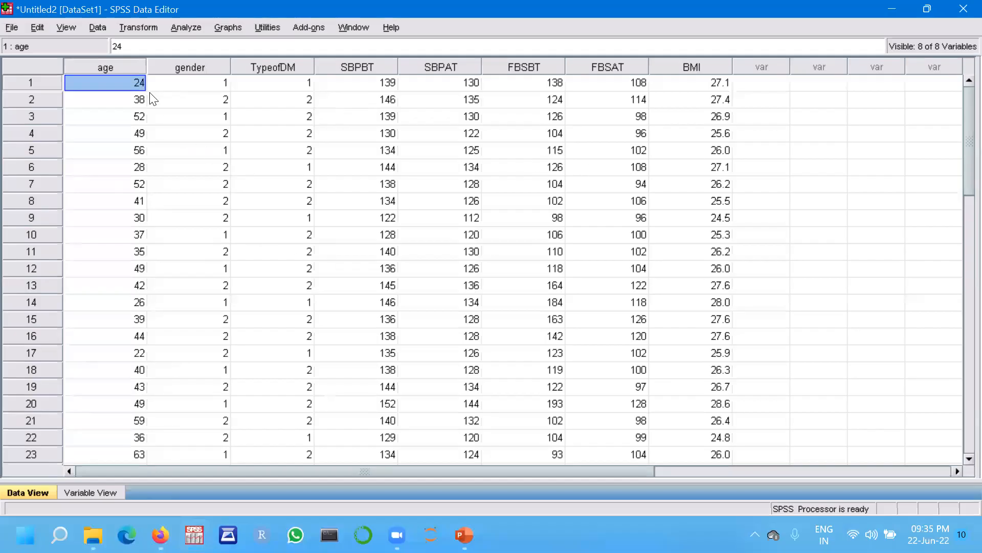
Open the Descriptives dialog and its Options to review them, then close both without running.
left_click(189, 27)
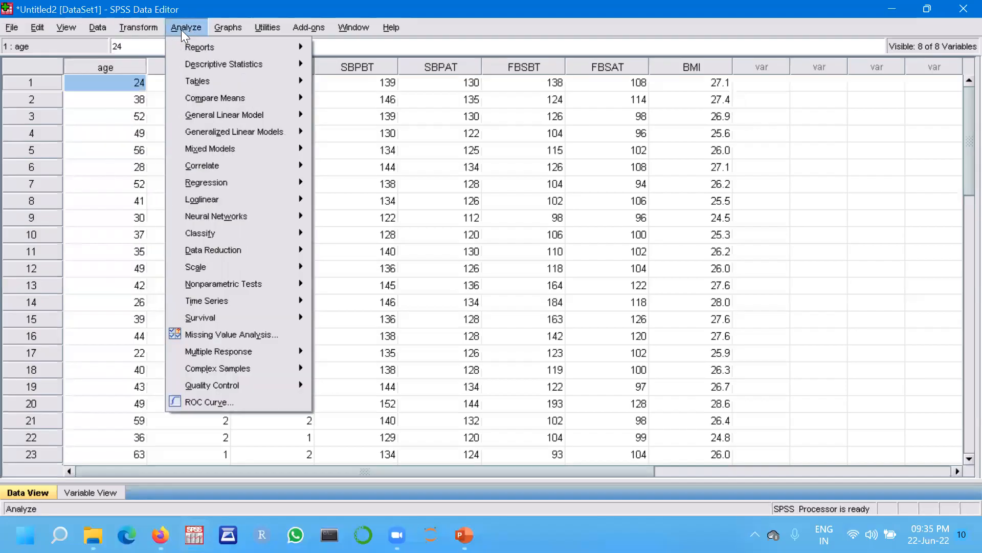
mouse_move(194, 65)
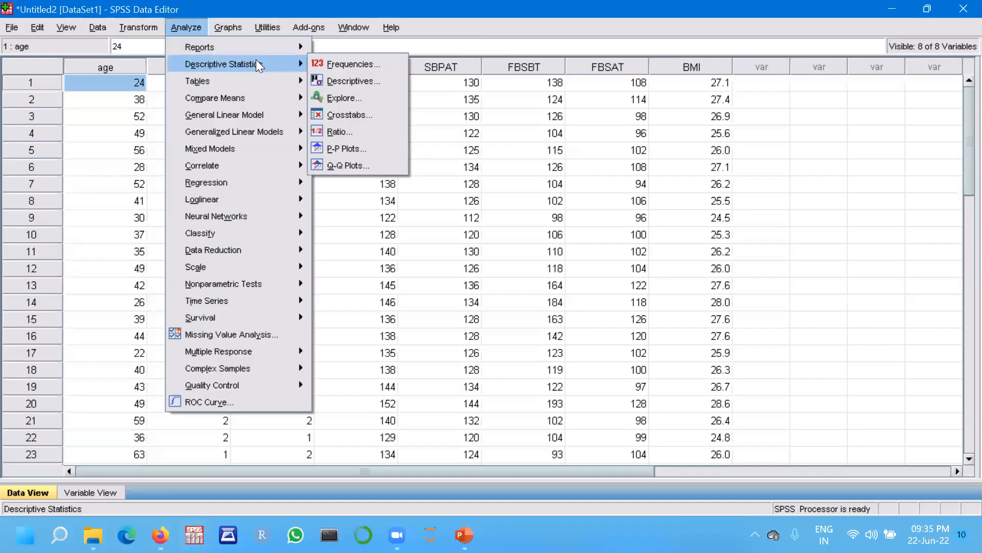
left_click(332, 80)
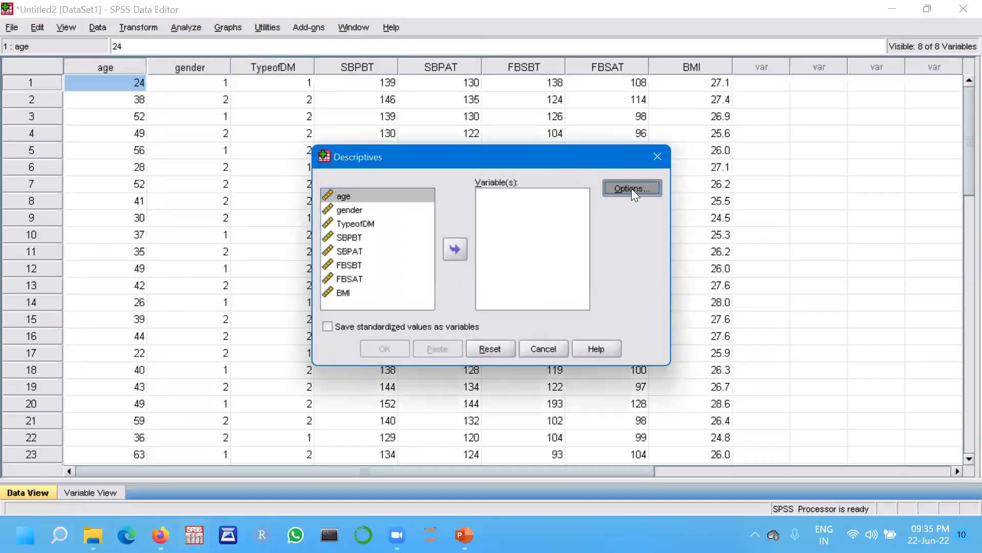
left_click(632, 188)
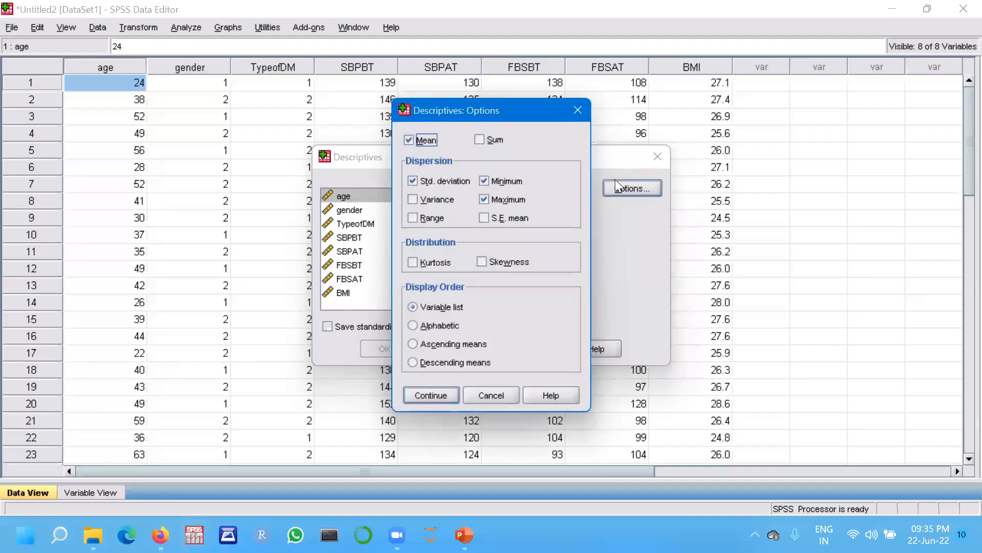
left_click(578, 112)
left_click(657, 155)
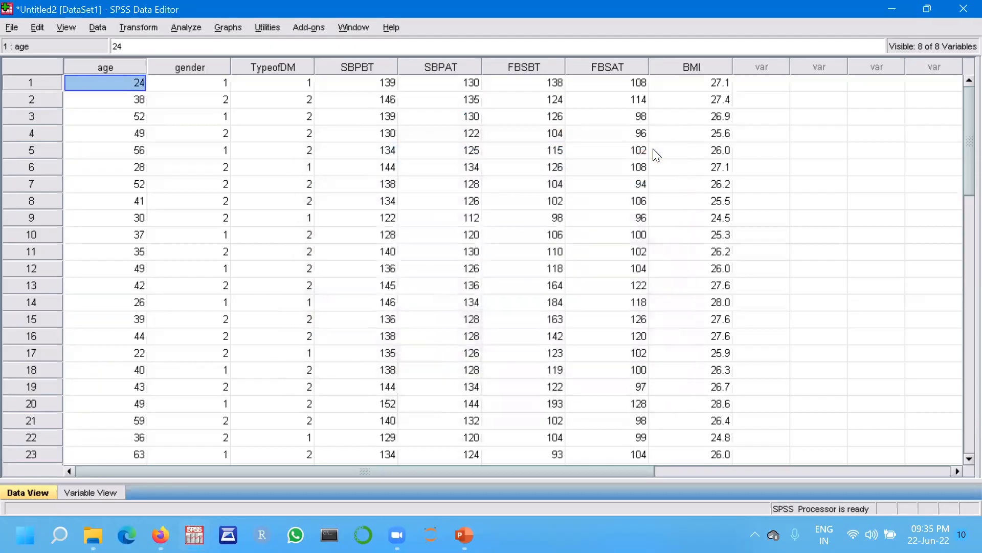
left_click(179, 27)
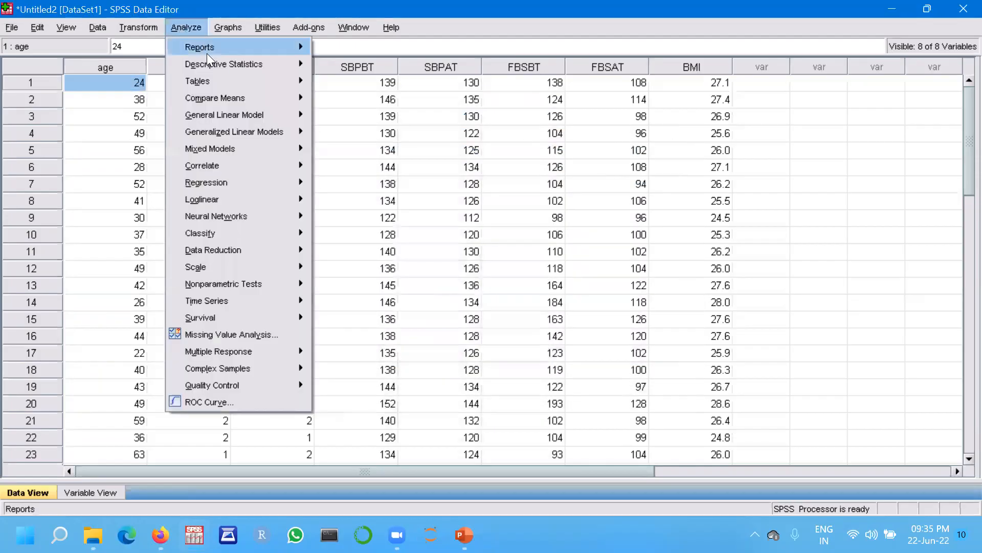
mouse_move(210, 68)
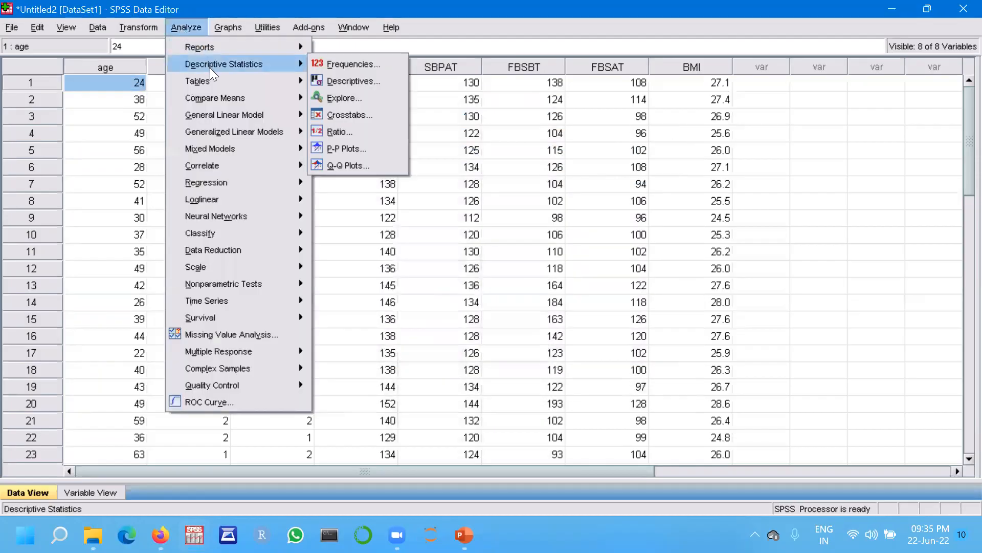
left_click(339, 102)
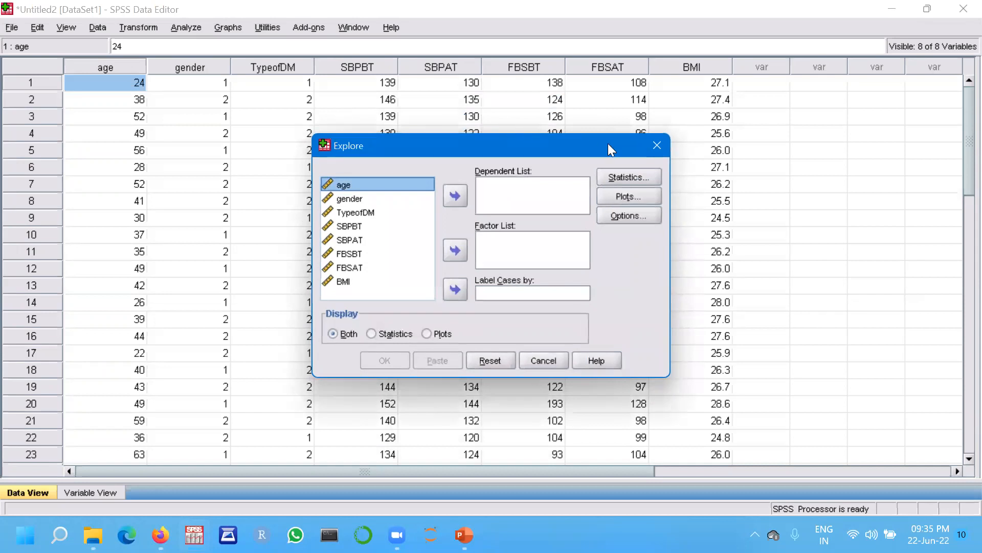
left_click(657, 146)
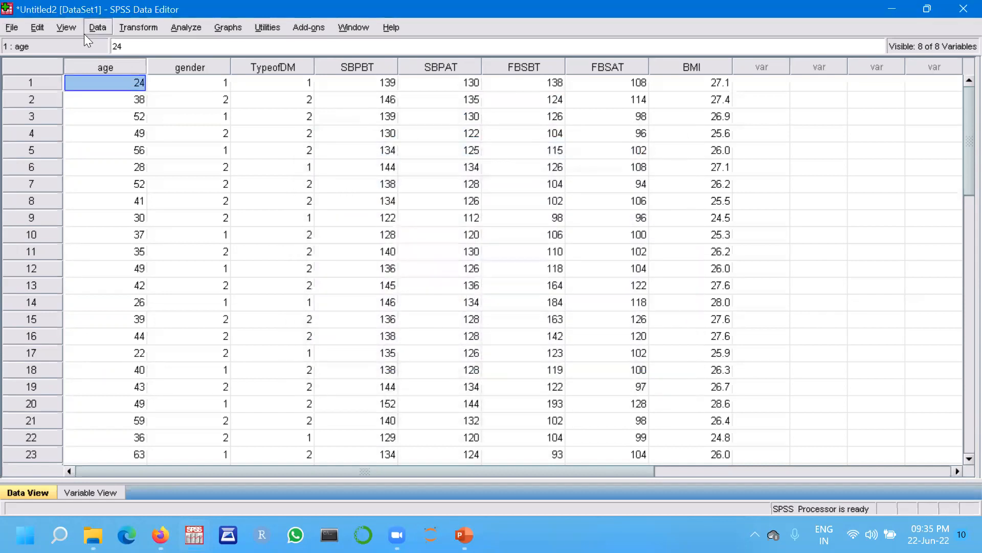
Open Explore and add age and SBPBT to the Dependent List.
left_click(187, 27)
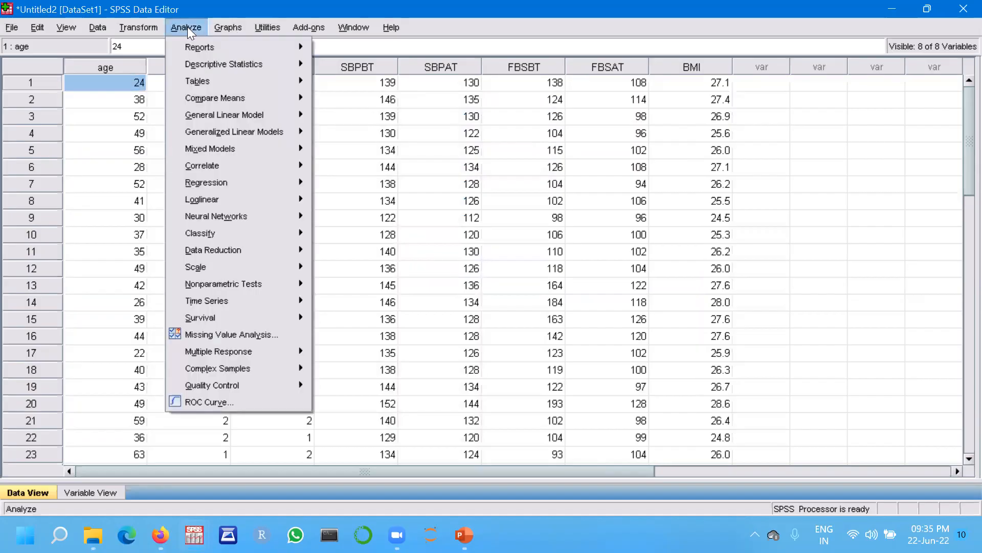
mouse_move(217, 66)
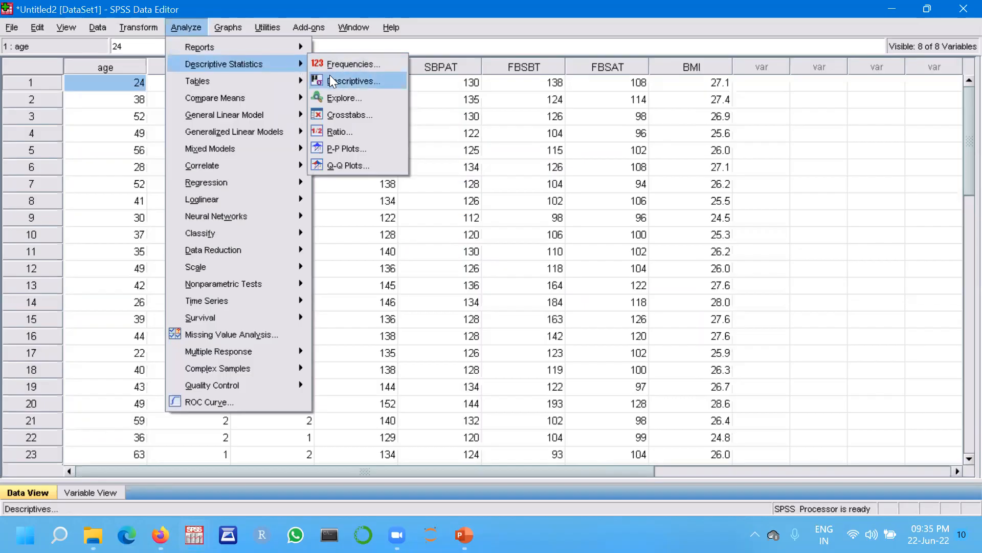
left_click(334, 97)
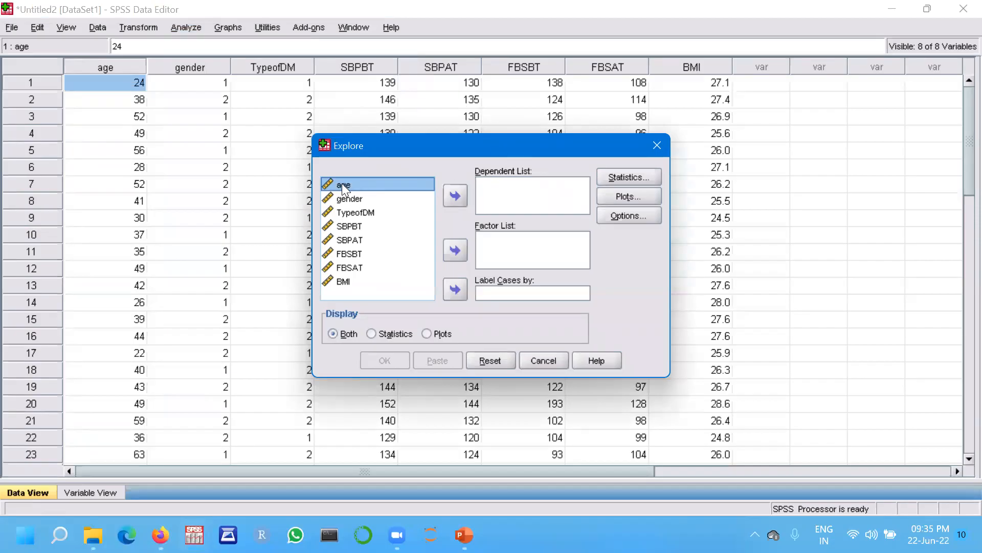
left_click(455, 195)
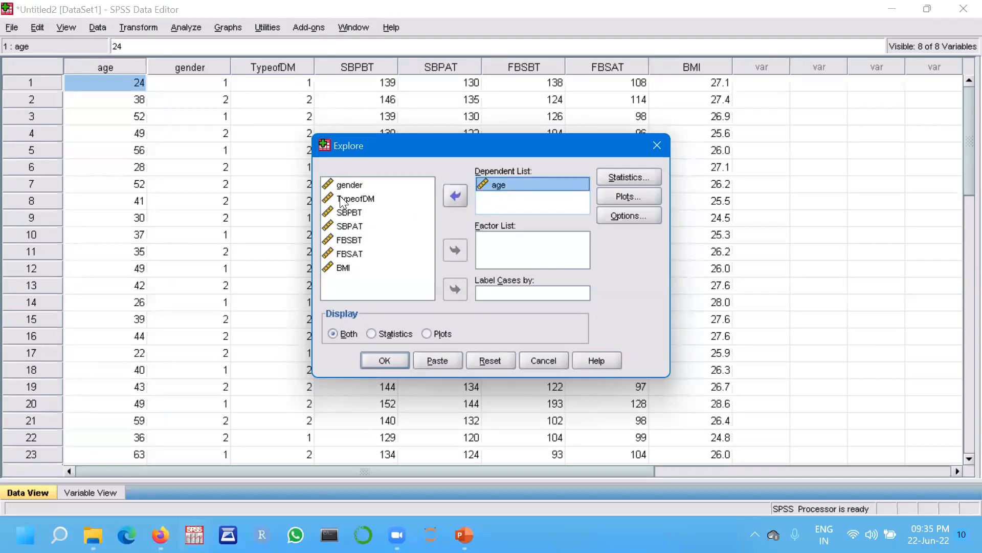
left_click(353, 214)
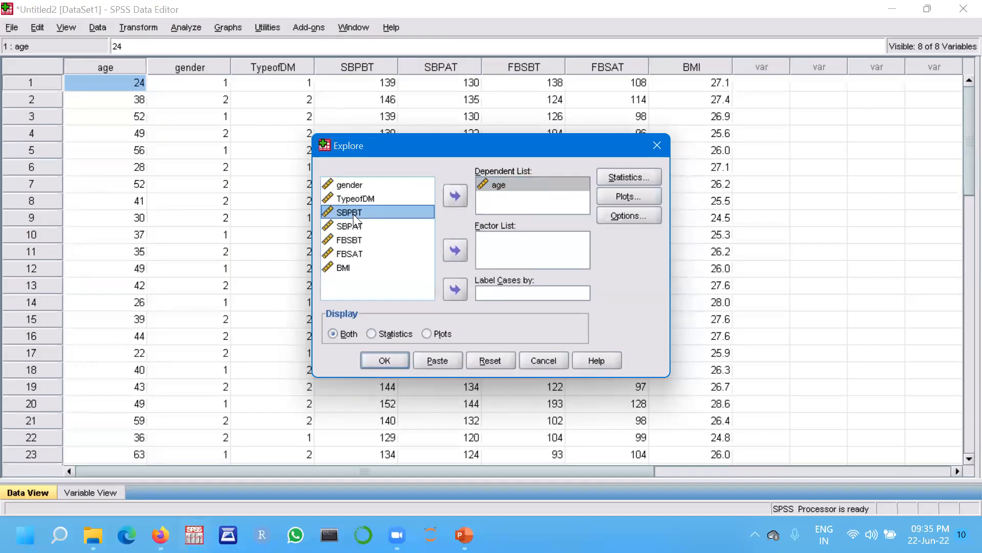
left_click(456, 197)
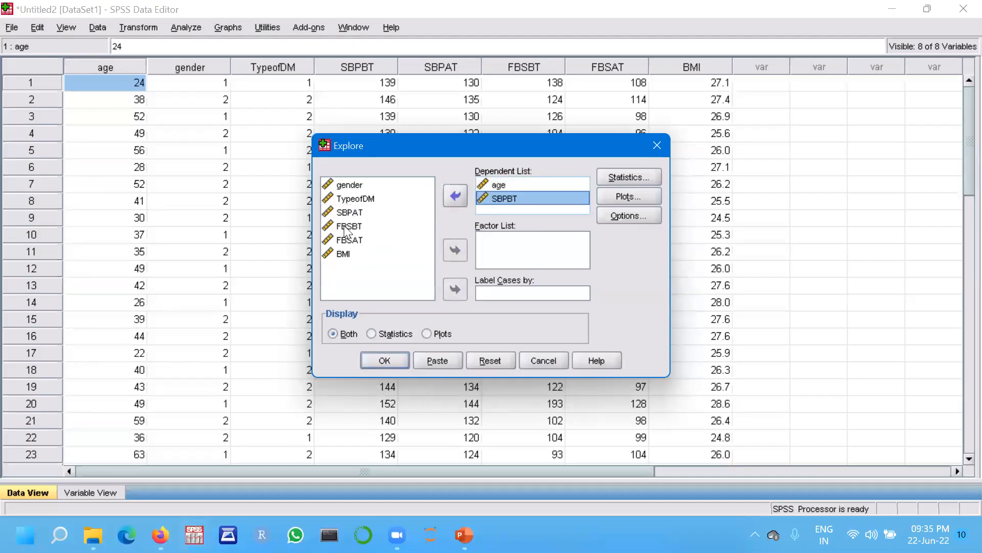
Add BMI, SBPAT, FBSBT and FBSAT to the Explore Dependent List.
left_click(344, 254)
left_click(453, 196)
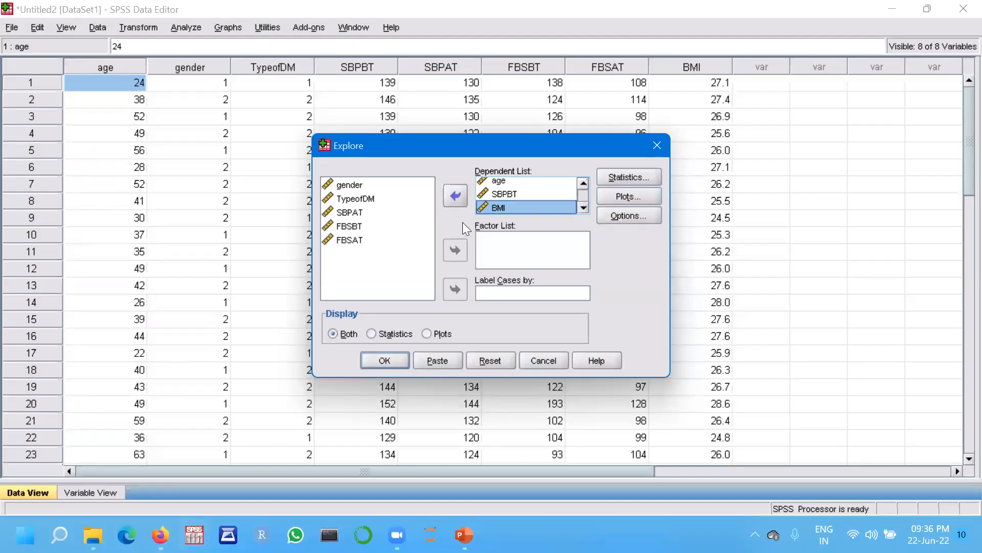
left_click(352, 212)
left_click(455, 196)
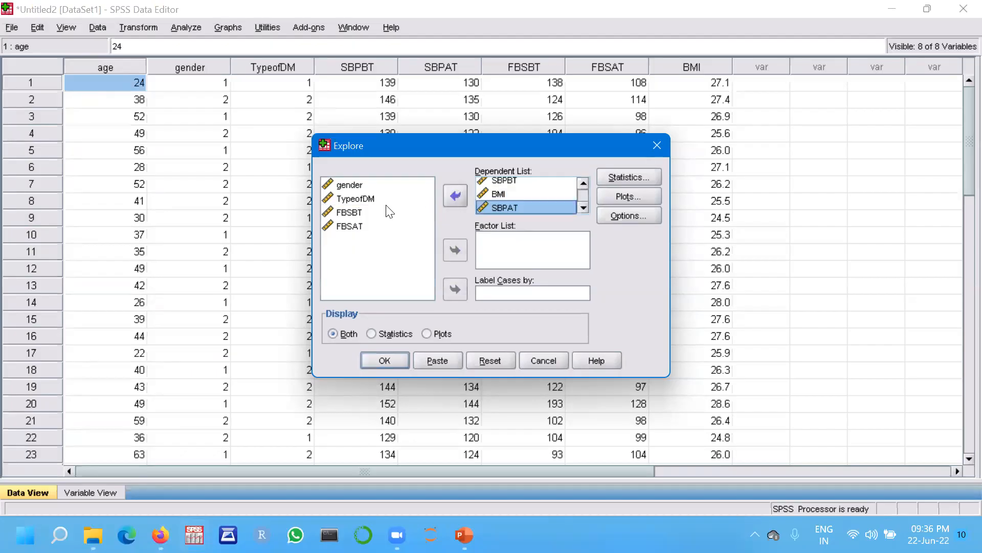
left_click(353, 213)
left_click(456, 196)
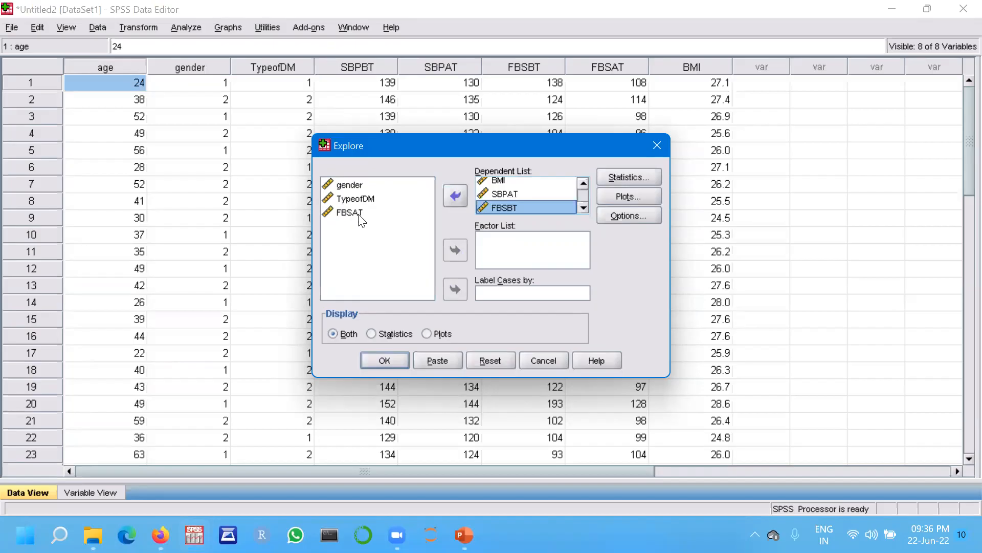
left_click(358, 212)
left_click(454, 196)
Keep Descriptives at 95% confidence, and set plots to histogram without stem-and-leaf plus normality plots with tests.
left_click(627, 176)
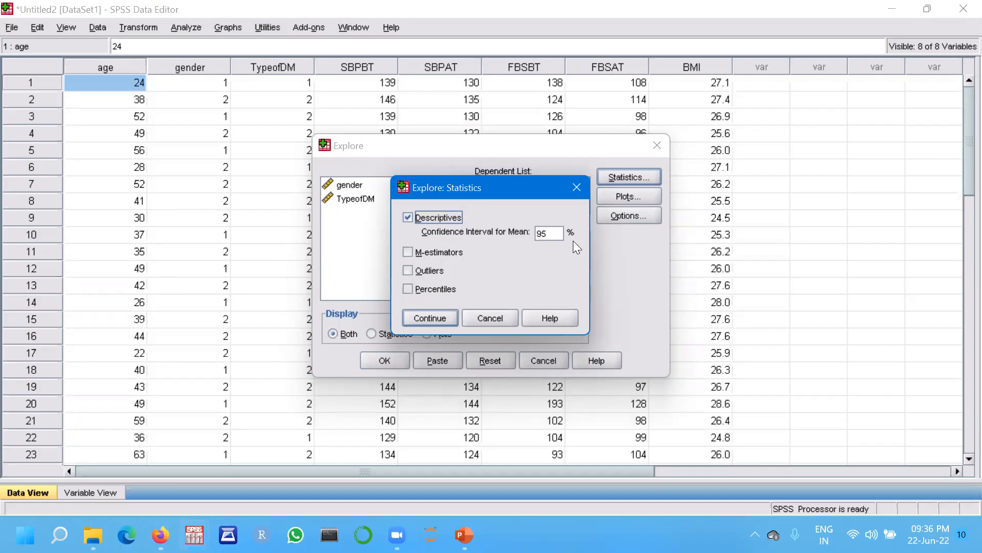
left_click(431, 319)
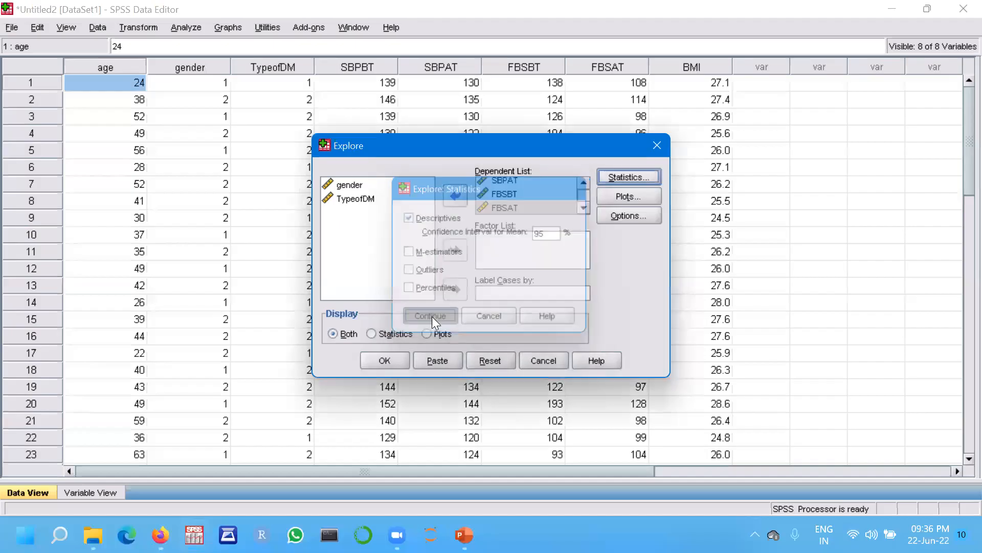
left_click(632, 193)
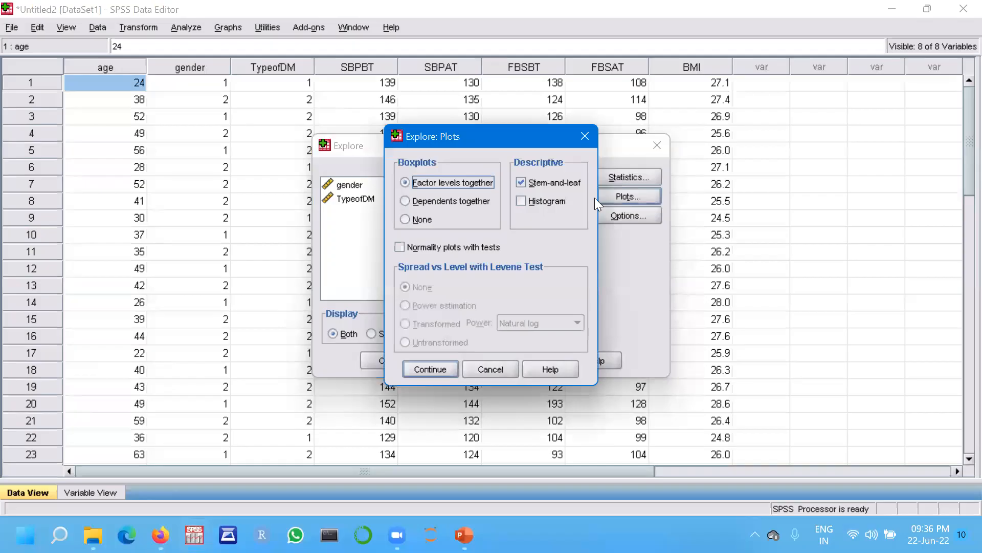
left_click(517, 185)
left_click(520, 200)
left_click(401, 246)
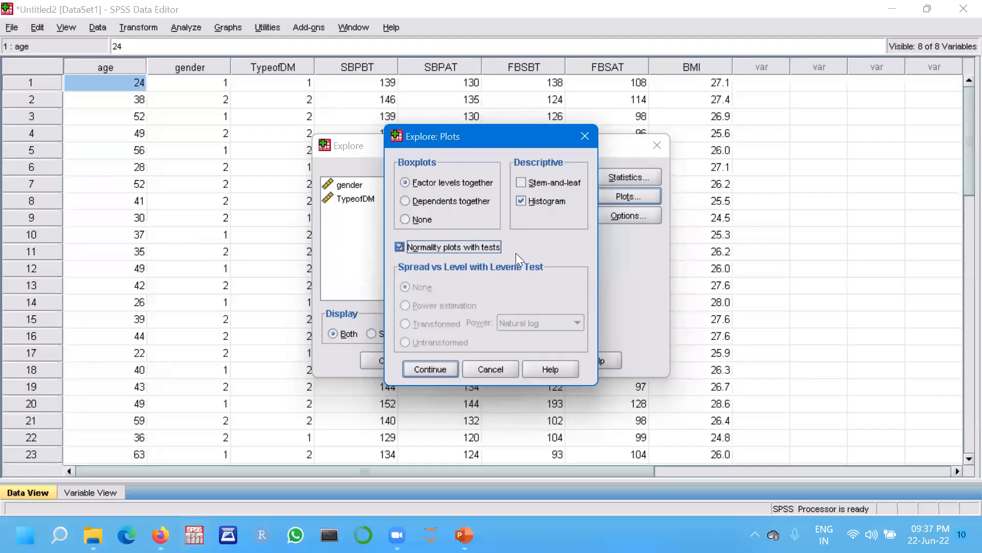
left_click(441, 370)
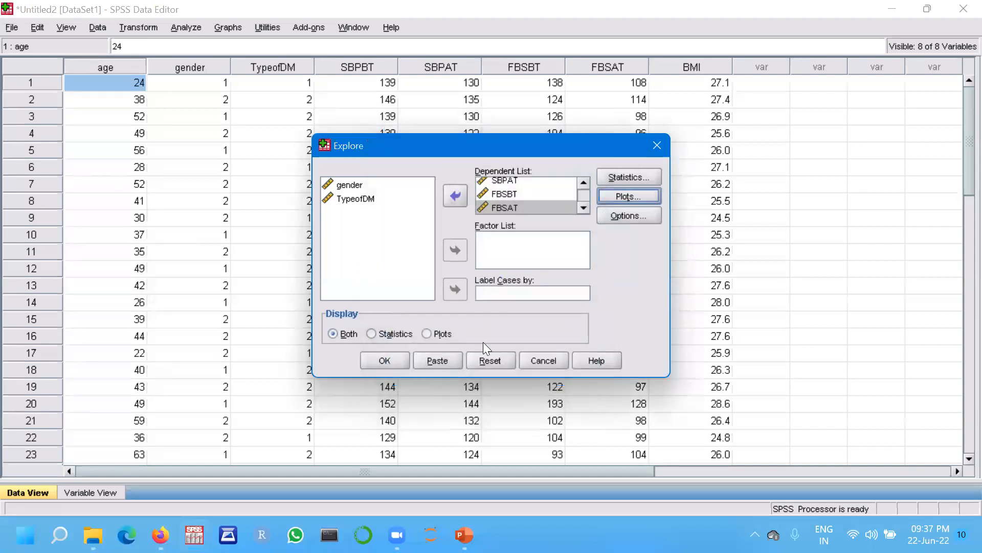
Keep missing values excluded listwise and run the Explore analysis.
left_click(632, 214)
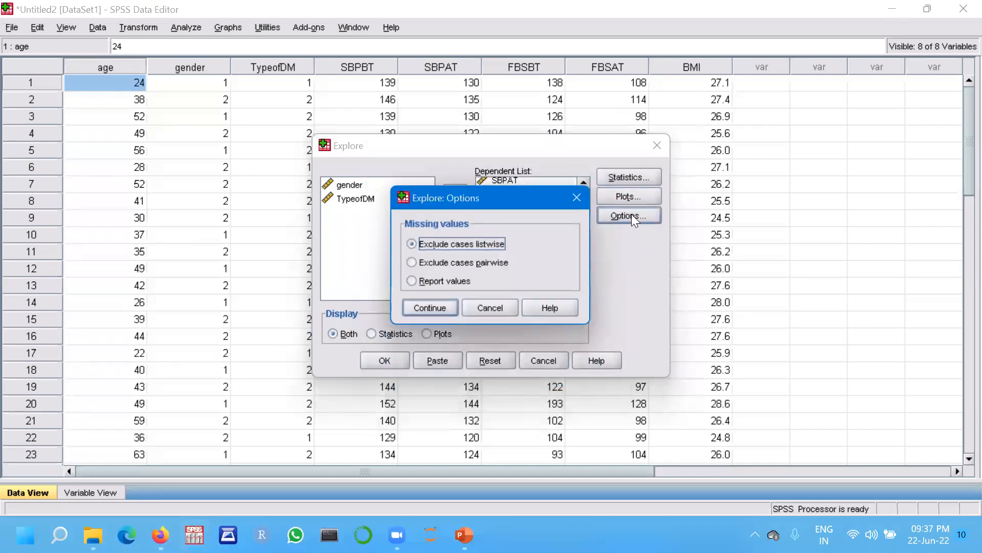
left_click(433, 307)
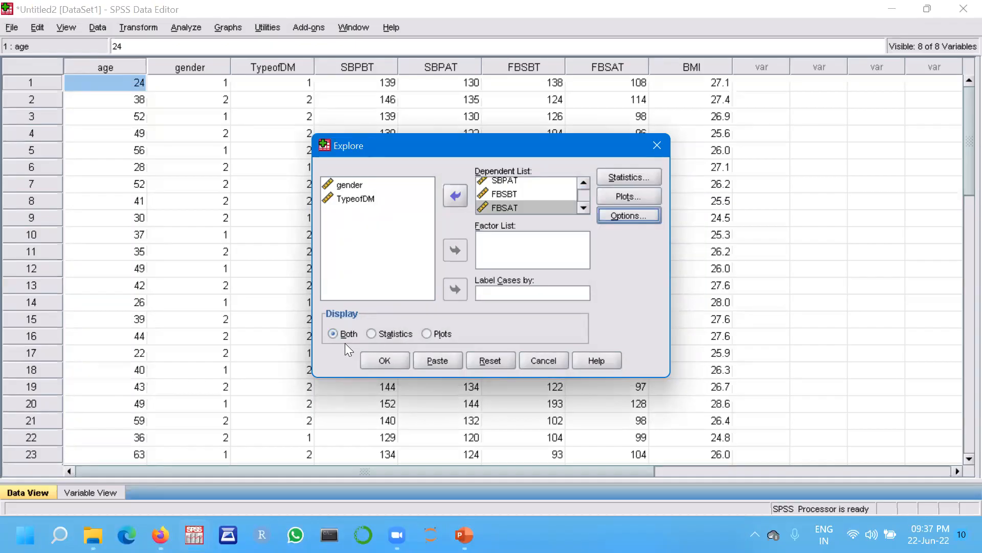
left_click(385, 361)
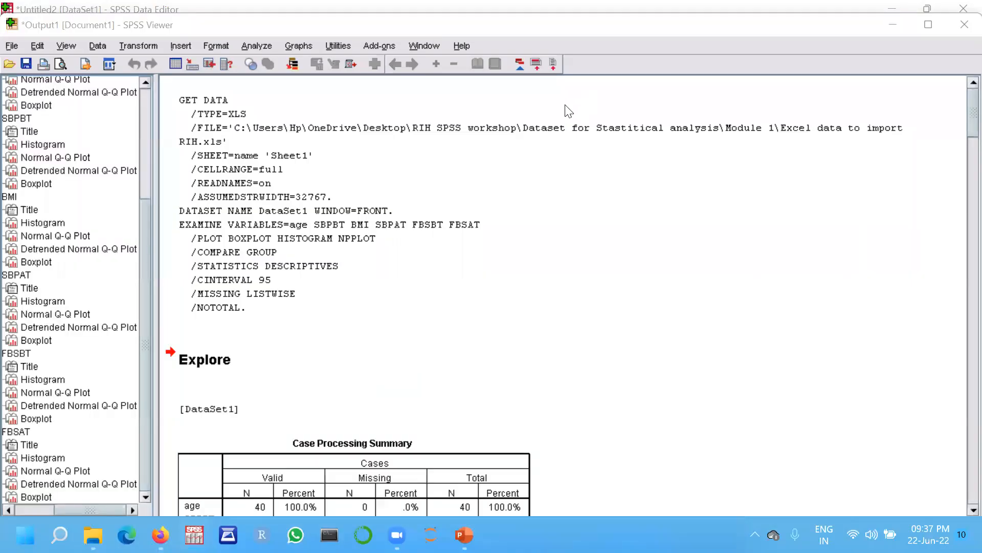
Scroll the Explore output down to the Case Processing Summary.
left_click(748, 294)
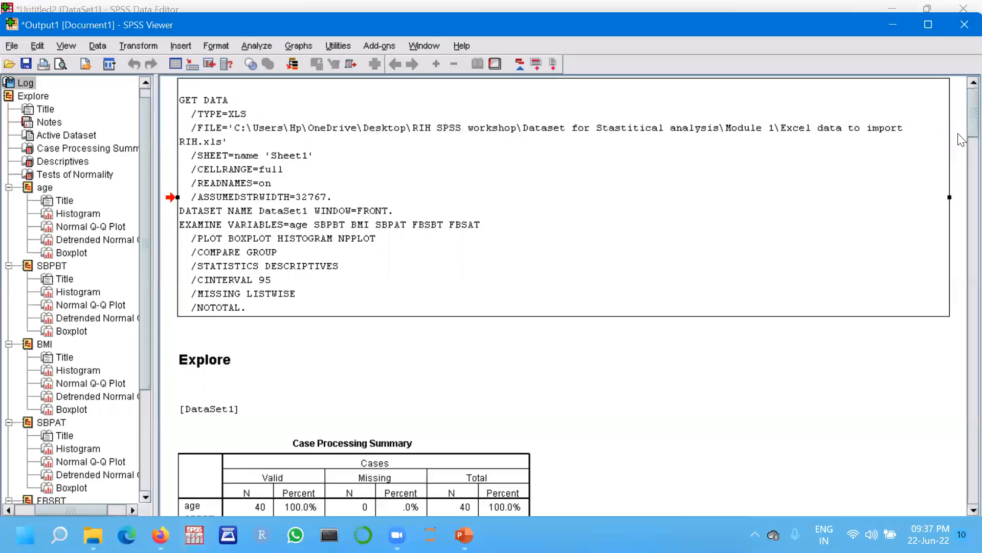
scroll(960, 123, "down", 5)
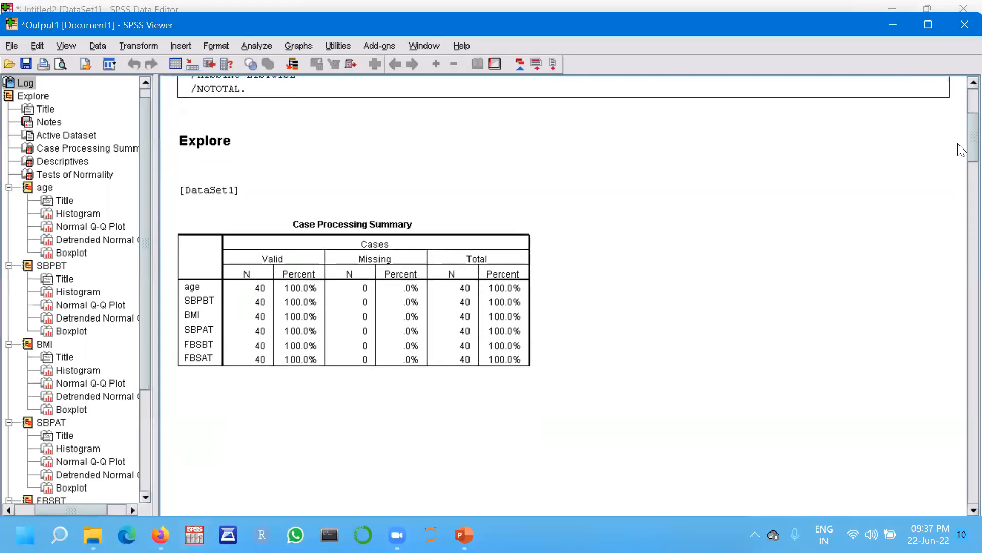
Scroll the Explore output past the Descriptives to the Tests of Normality table.
scroll(960, 149, "down", 4)
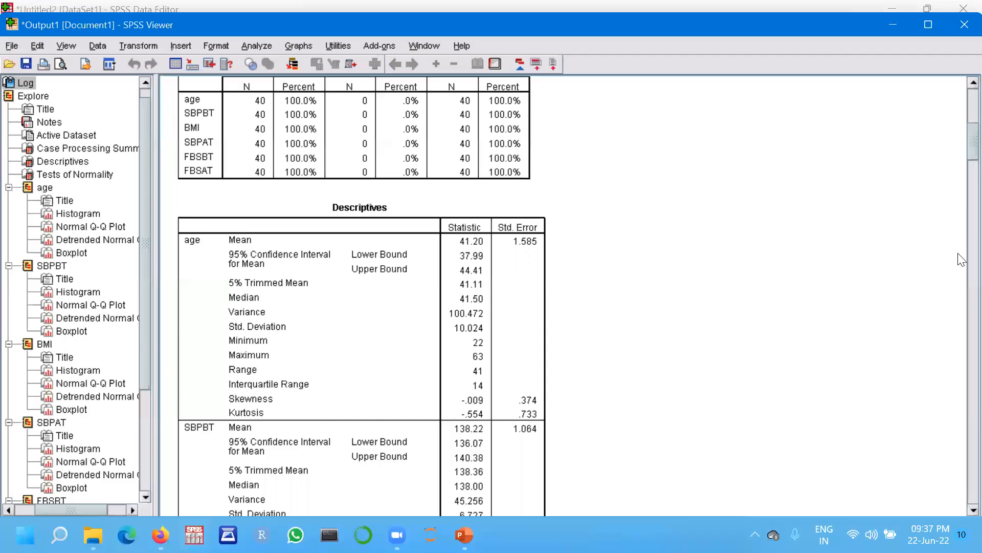
left_click_drag(962, 147, 962, 241)
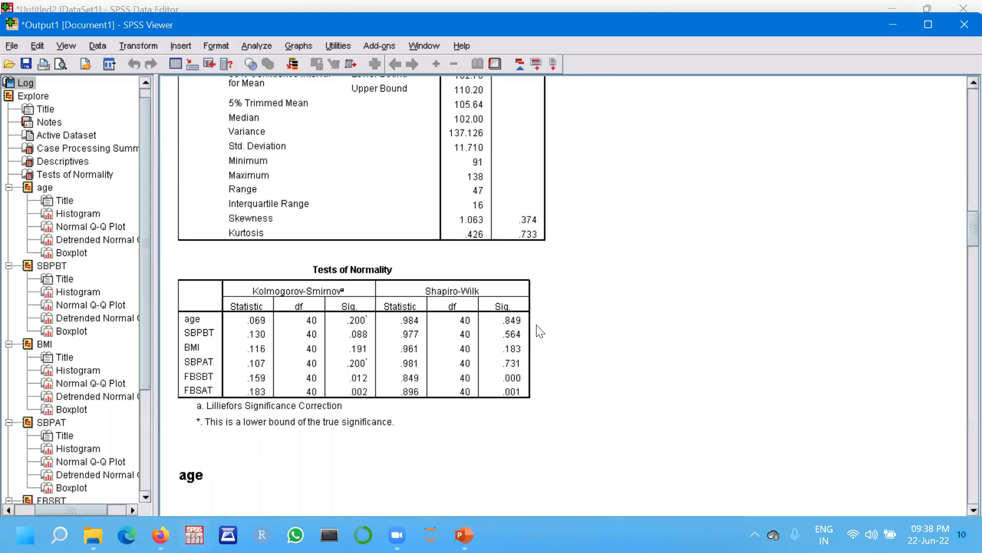
left_click(523, 69)
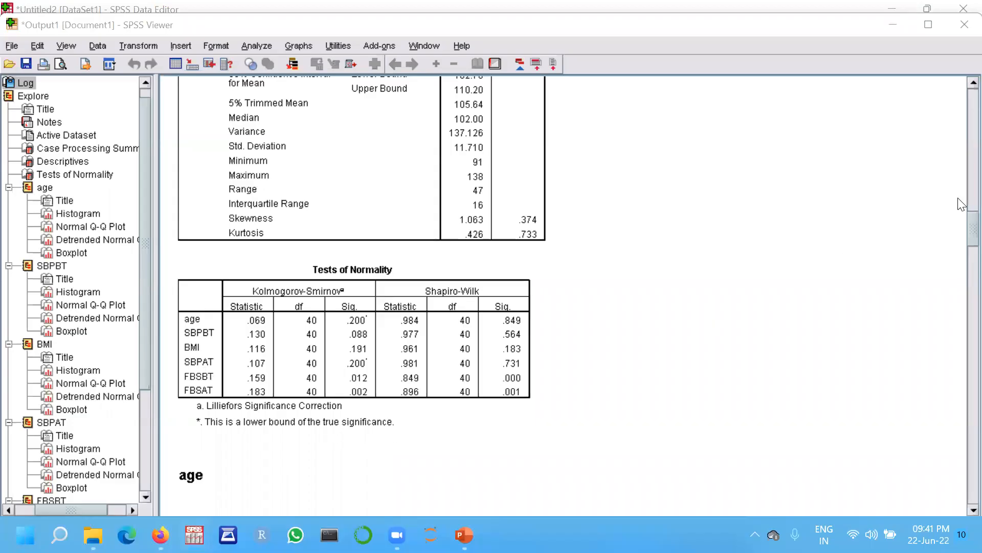
Examine the age histogram and Normal Q-Q plot, then return to the Tests of Normality table.
left_click(961, 220)
scroll(961, 225, "down", 3)
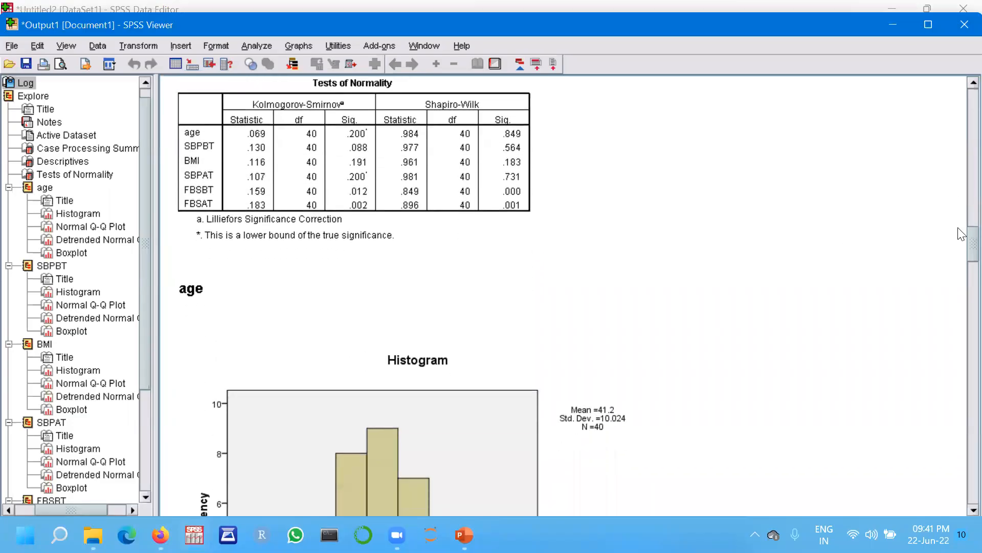
scroll(962, 248, "down", 3)
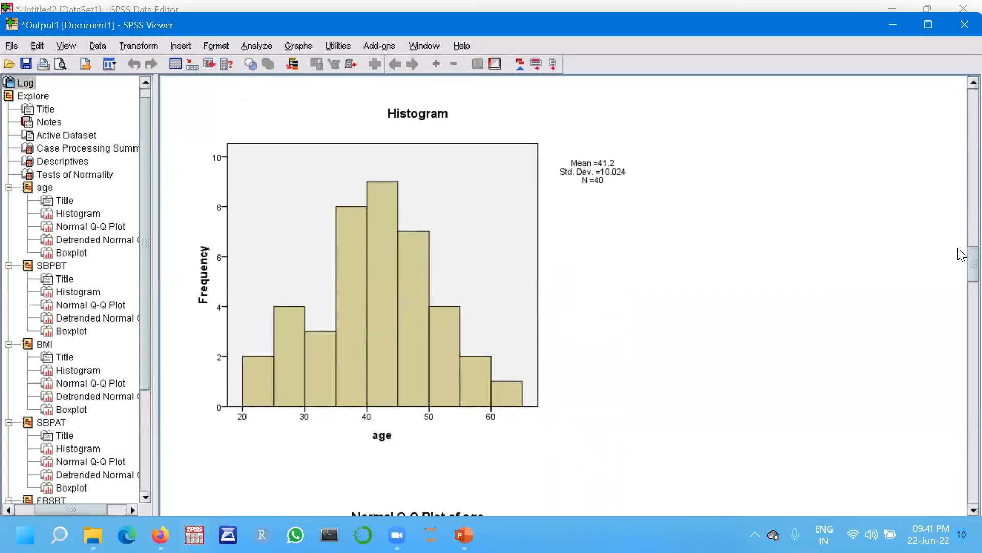
scroll(960, 249, "up", 3)
scroll(961, 239, "down", 1)
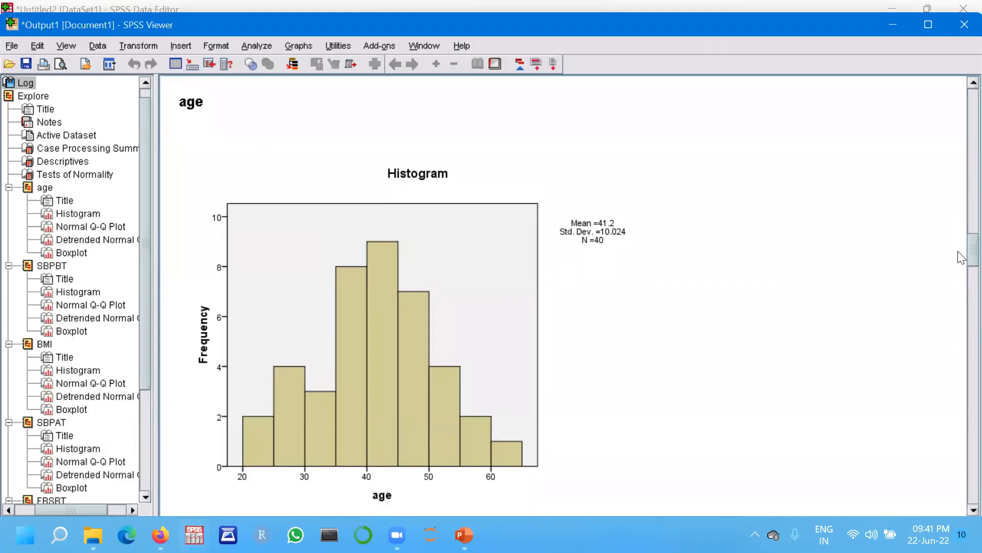
scroll(962, 256, "down", 5)
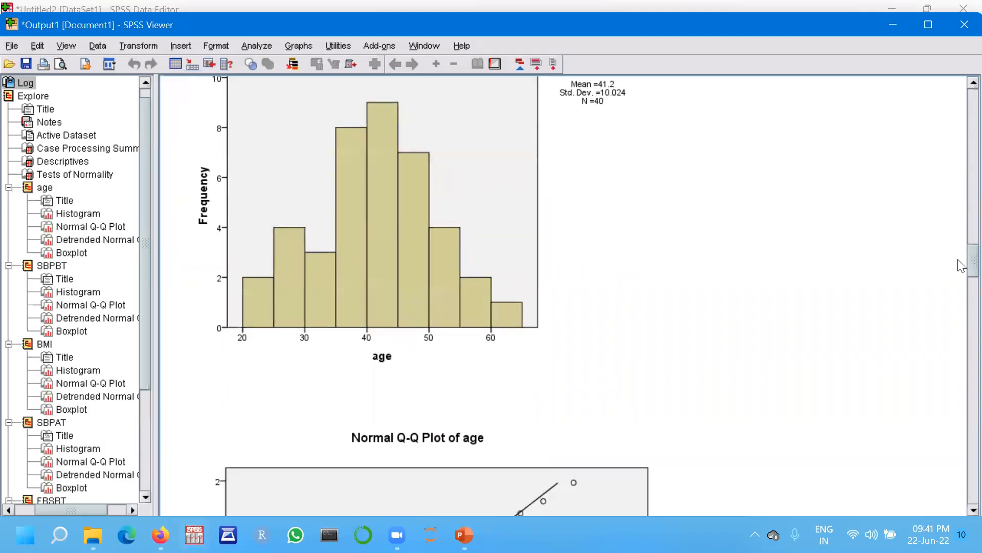
scroll(962, 265, "down", 10)
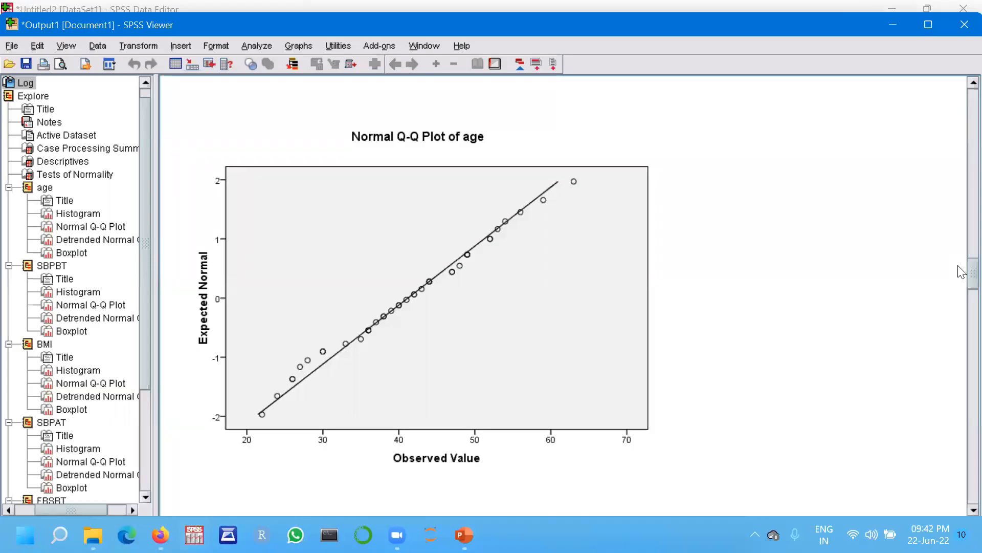
left_click_drag(958, 266, 959, 160)
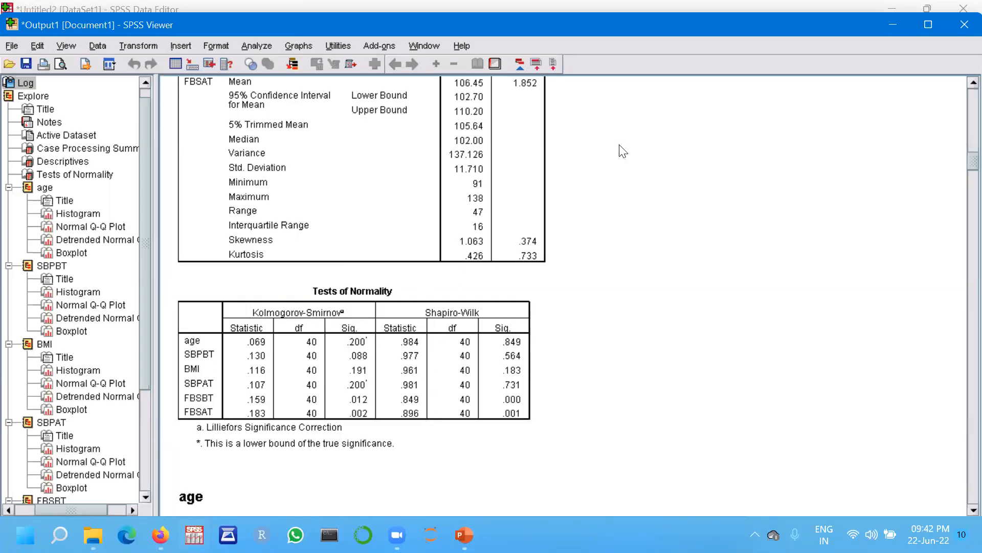
Switch to the Orientation to SPSS PowerPoint presentation.
key("alt+Tab")
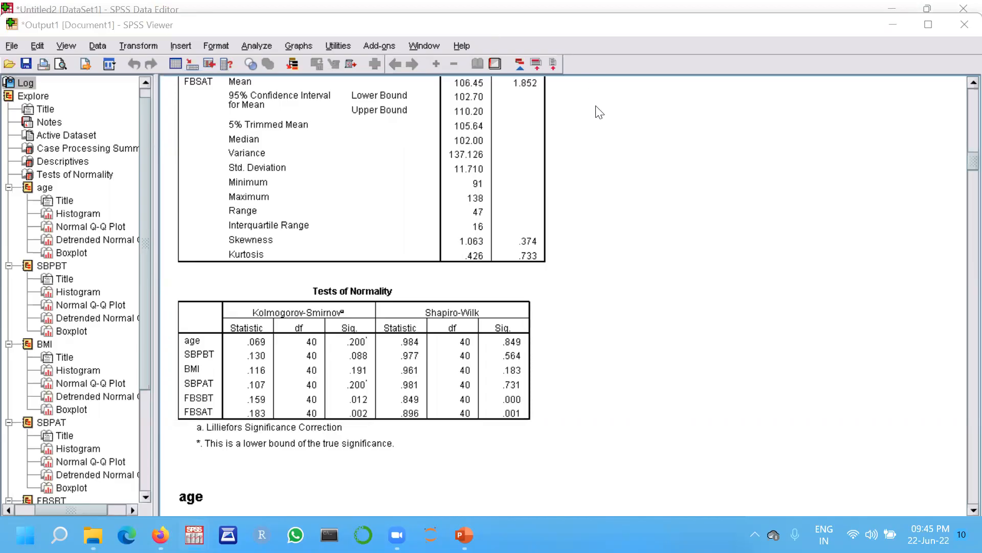
left_click(679, 333)
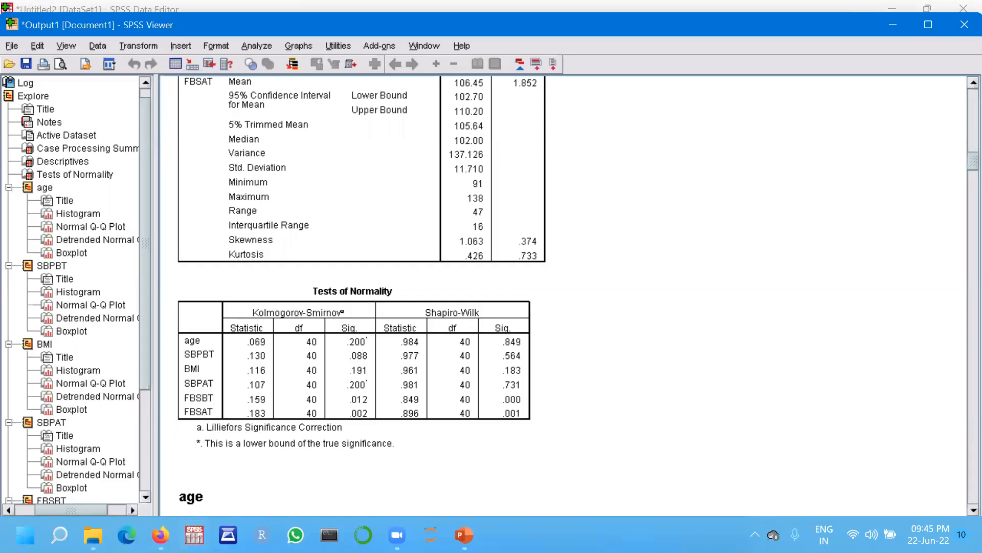
mouse_move(464, 534)
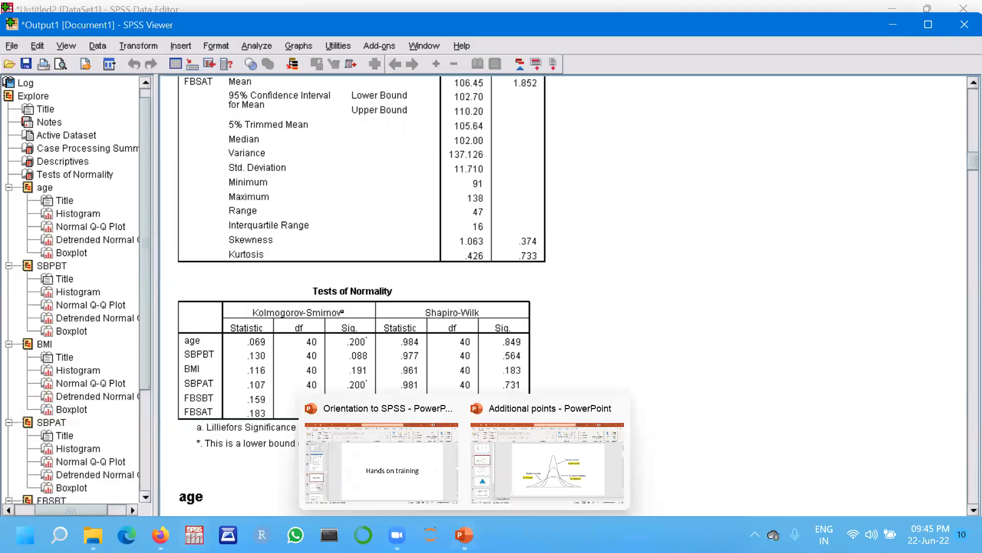
left_click(408, 480)
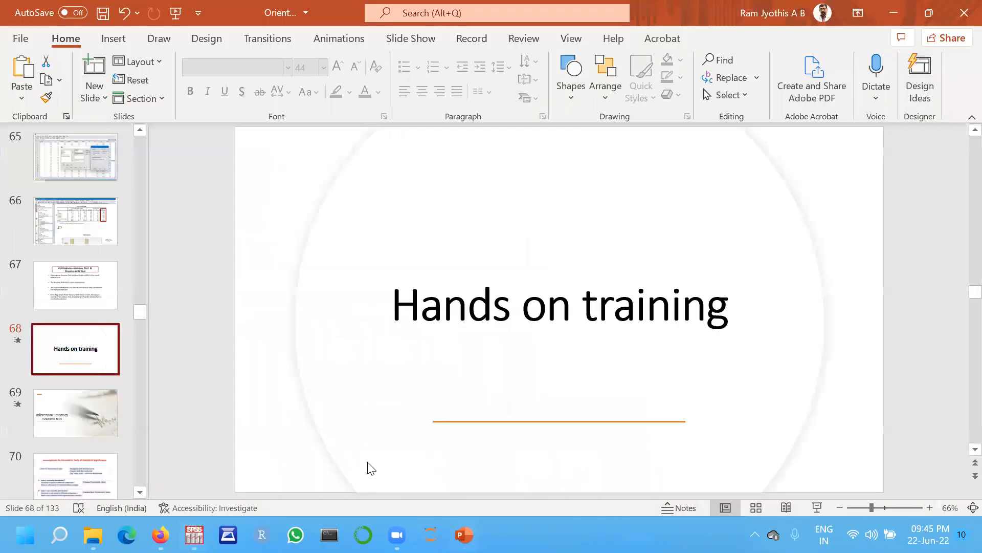